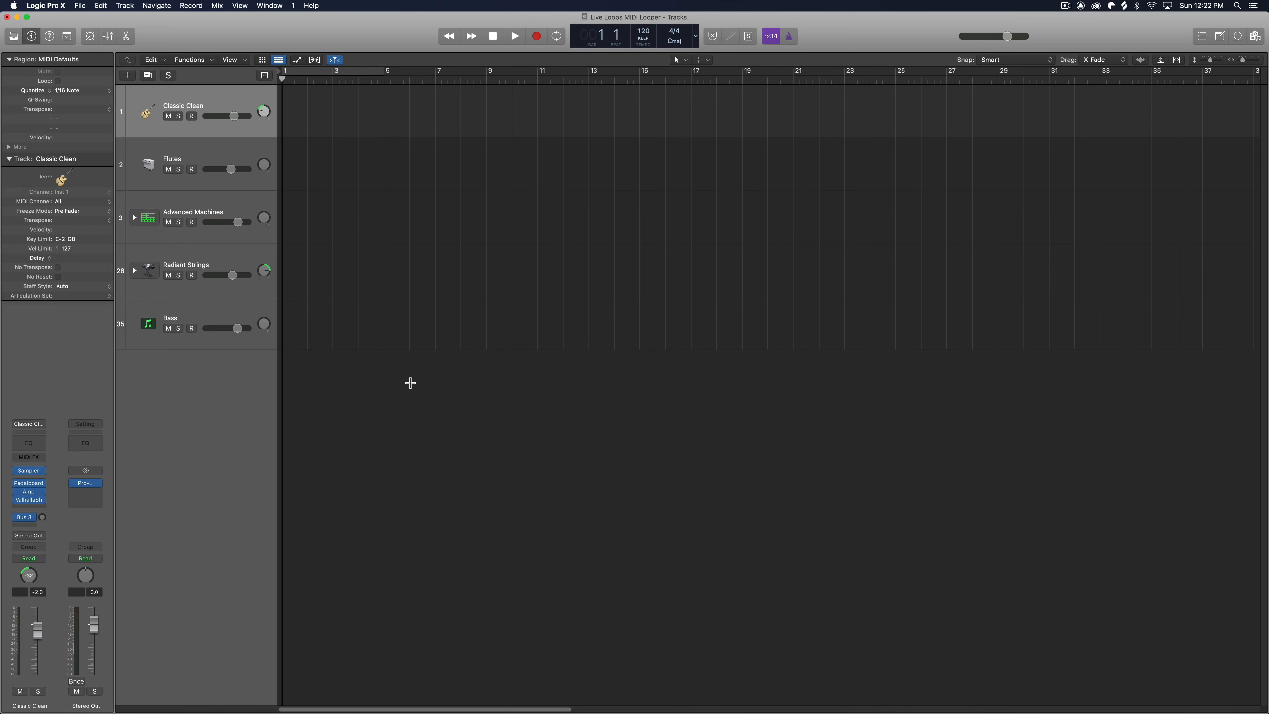
{"action": "key", "text": "alt+super+n"}
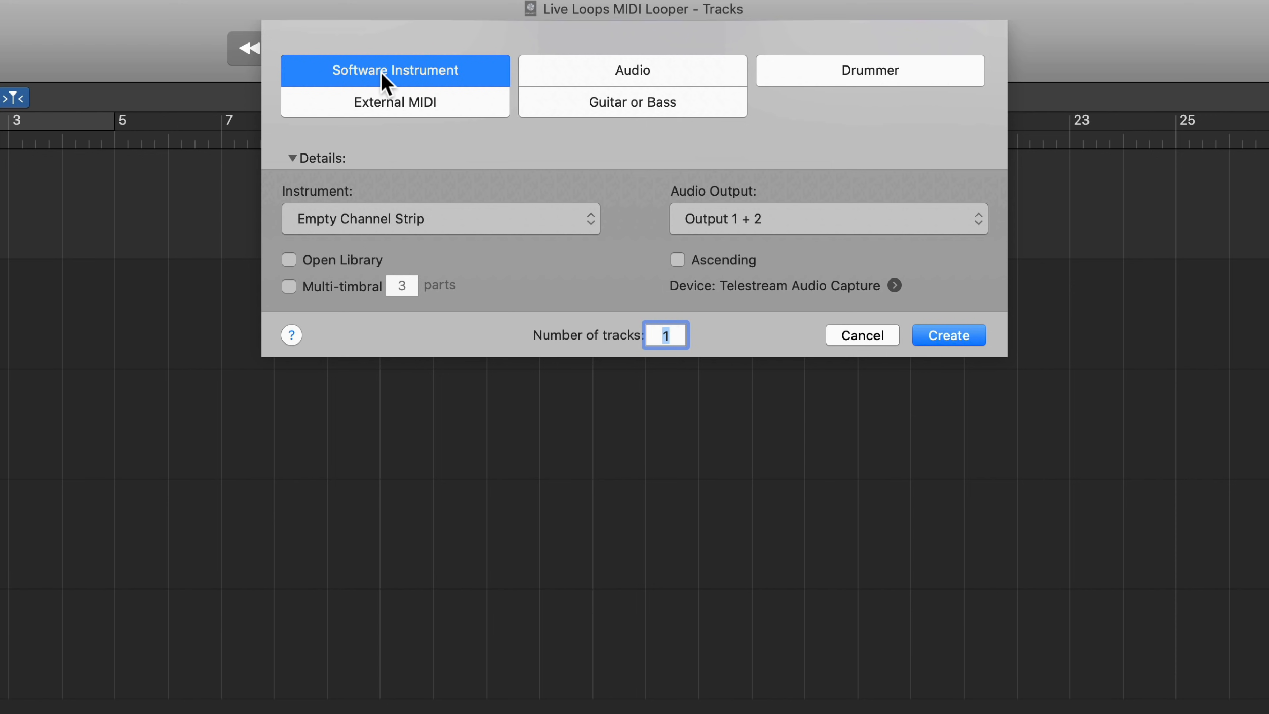
{"action": "left_click", "coordinate": [429, 219]}
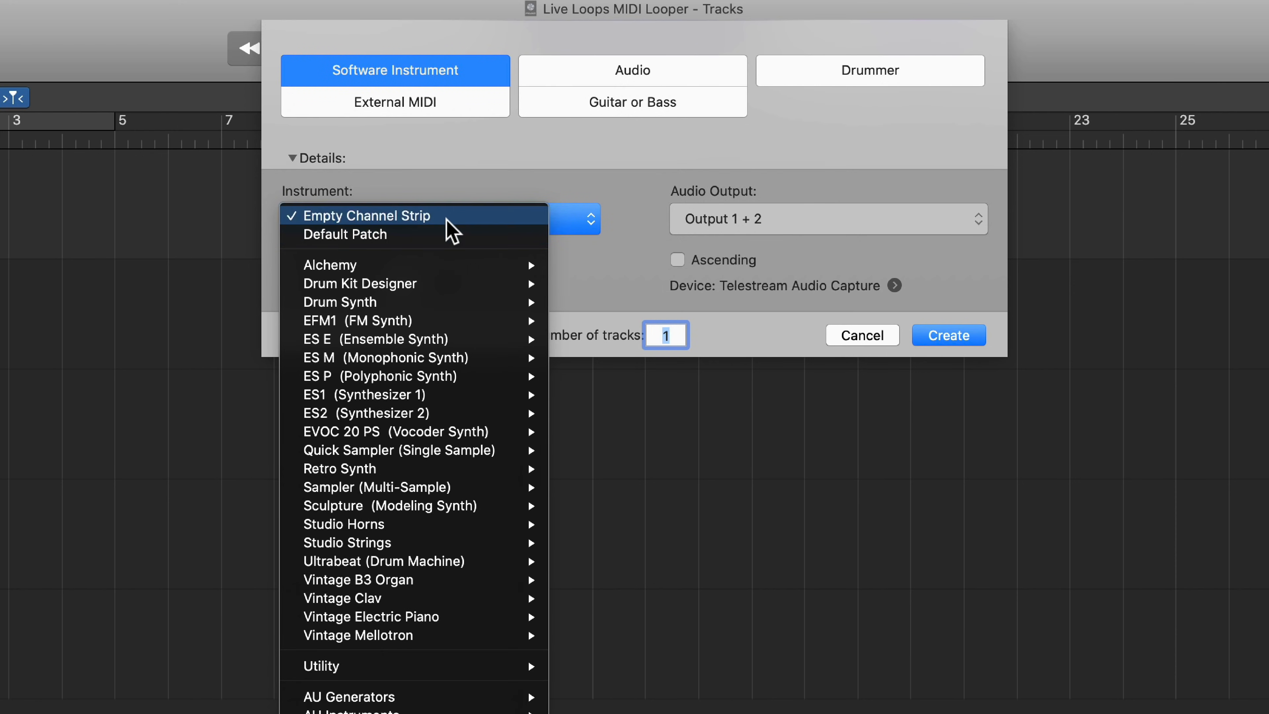
{"action": "left_click", "coordinate": [482, 185]}
{"action": "left_click", "coordinate": [866, 336]}
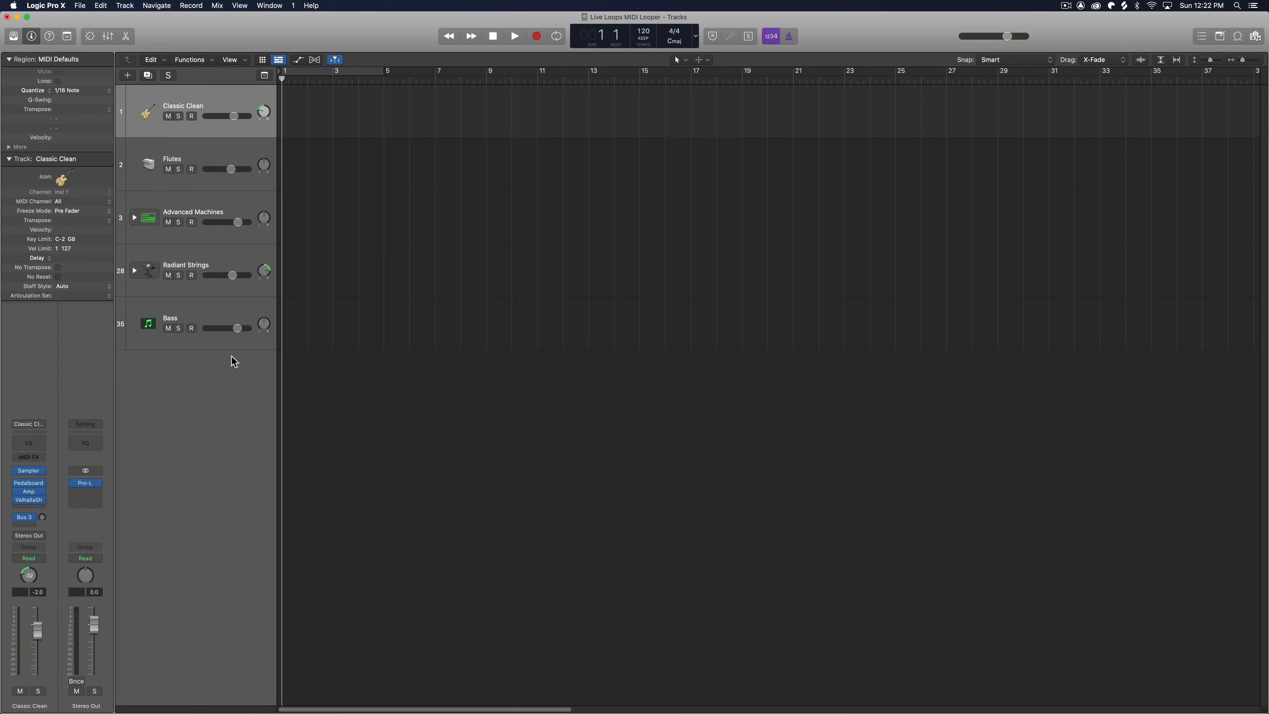
Add an empty software instrument track below the Bass track and enlarge its track height
{"action": "left_click", "coordinate": [220, 320]}
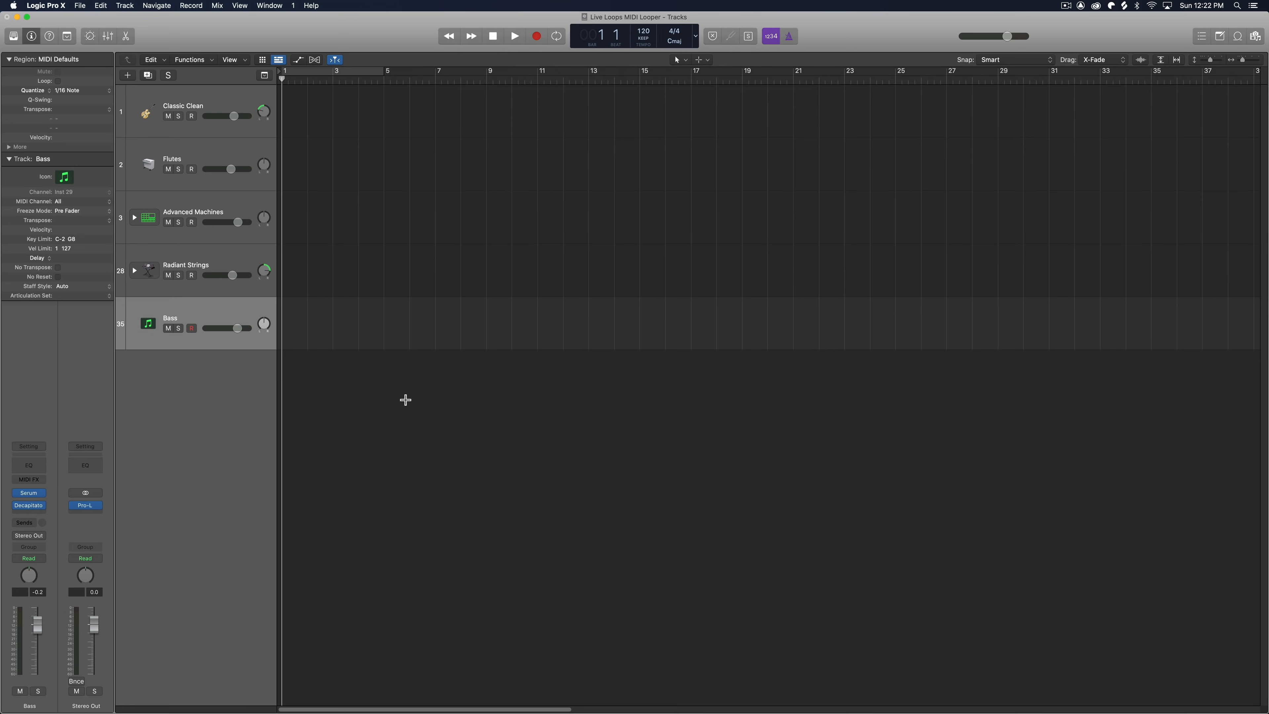
{"action": "key", "text": "alt+super+n"}
{"action": "left_click", "coordinate": [744, 174]}
{"action": "key", "text": "alt+super+s"}
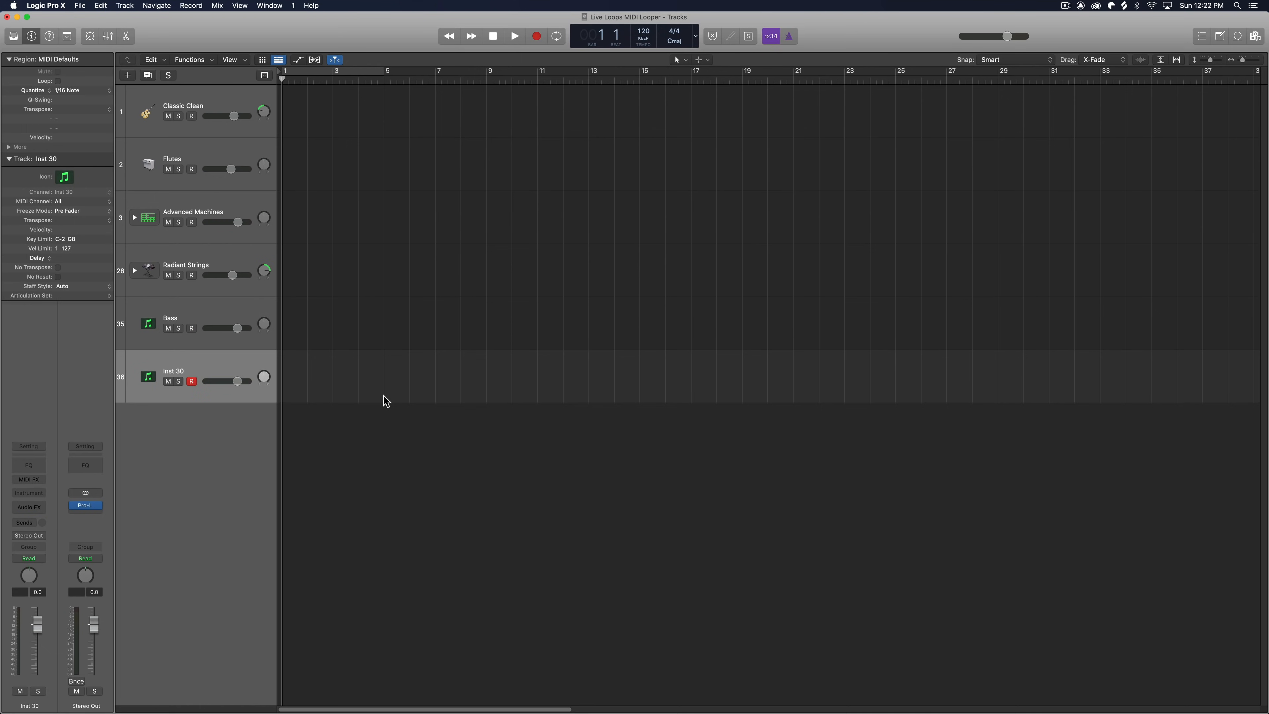
{"action": "left_click_drag", "start_coordinate": [201, 403], "coordinate": [195, 495]}
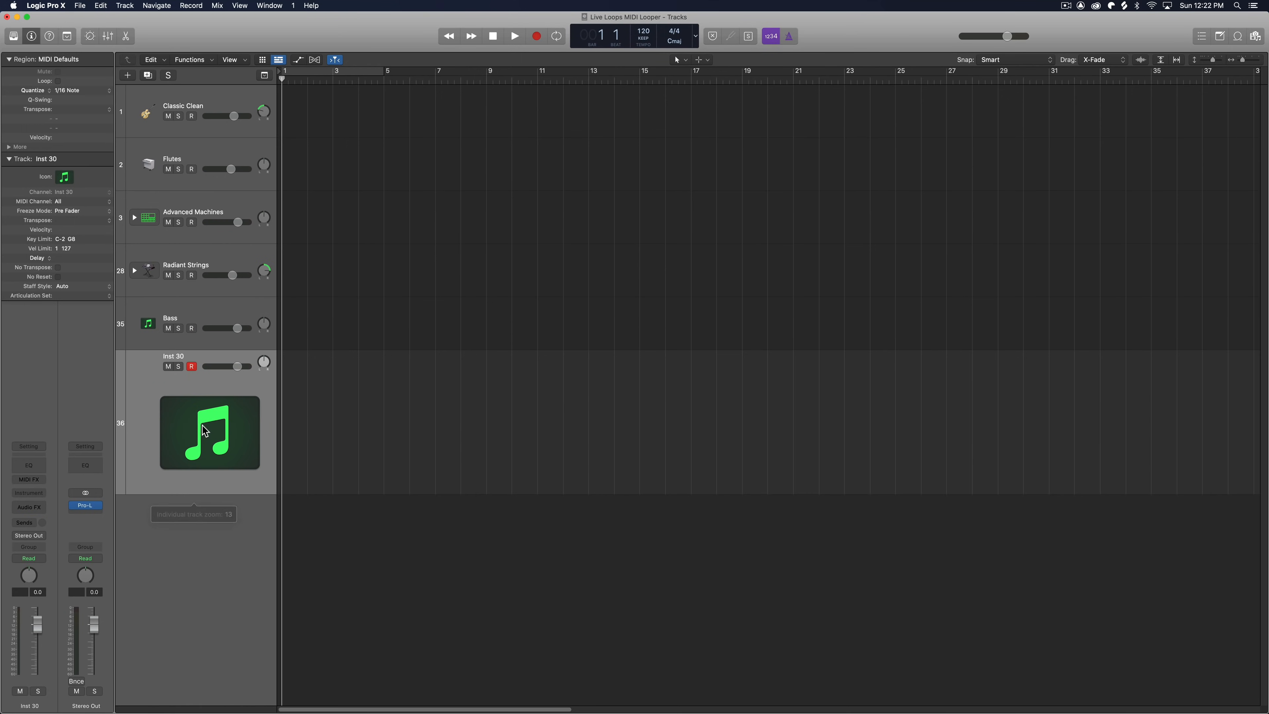
{"action": "double_click", "coordinate": [173, 356]}
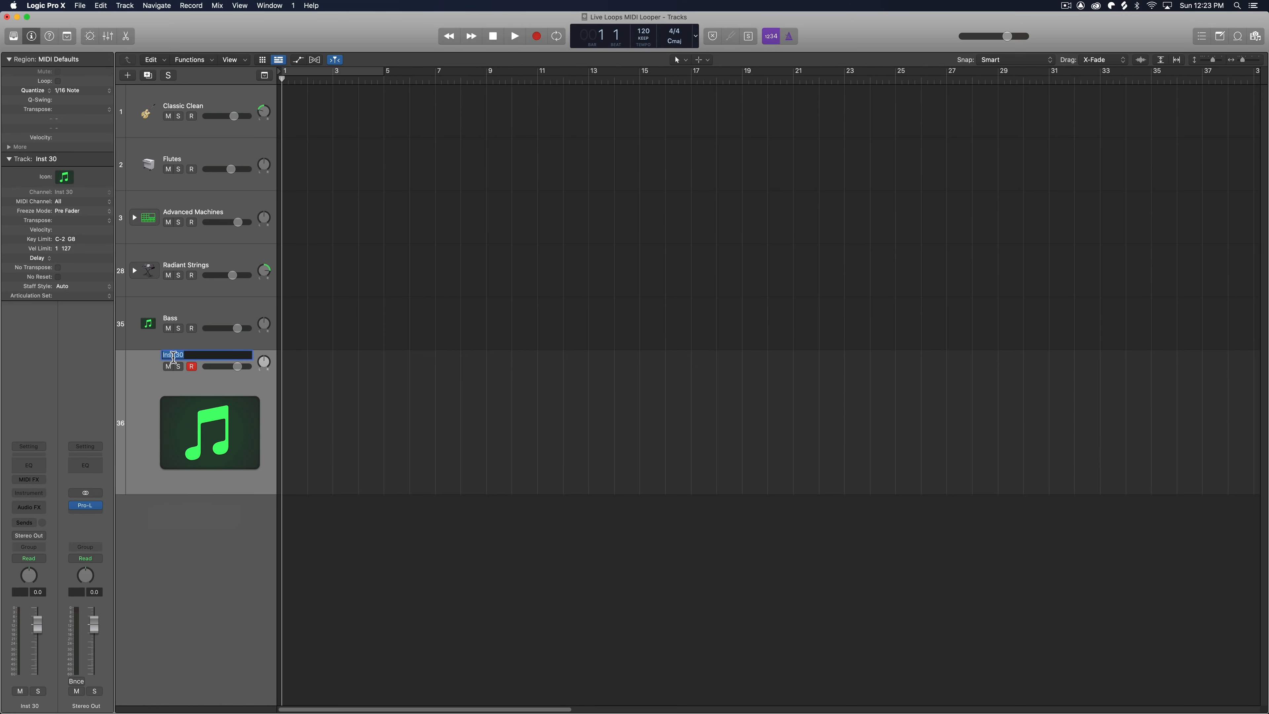
{"action": "key", "text": "Return"}
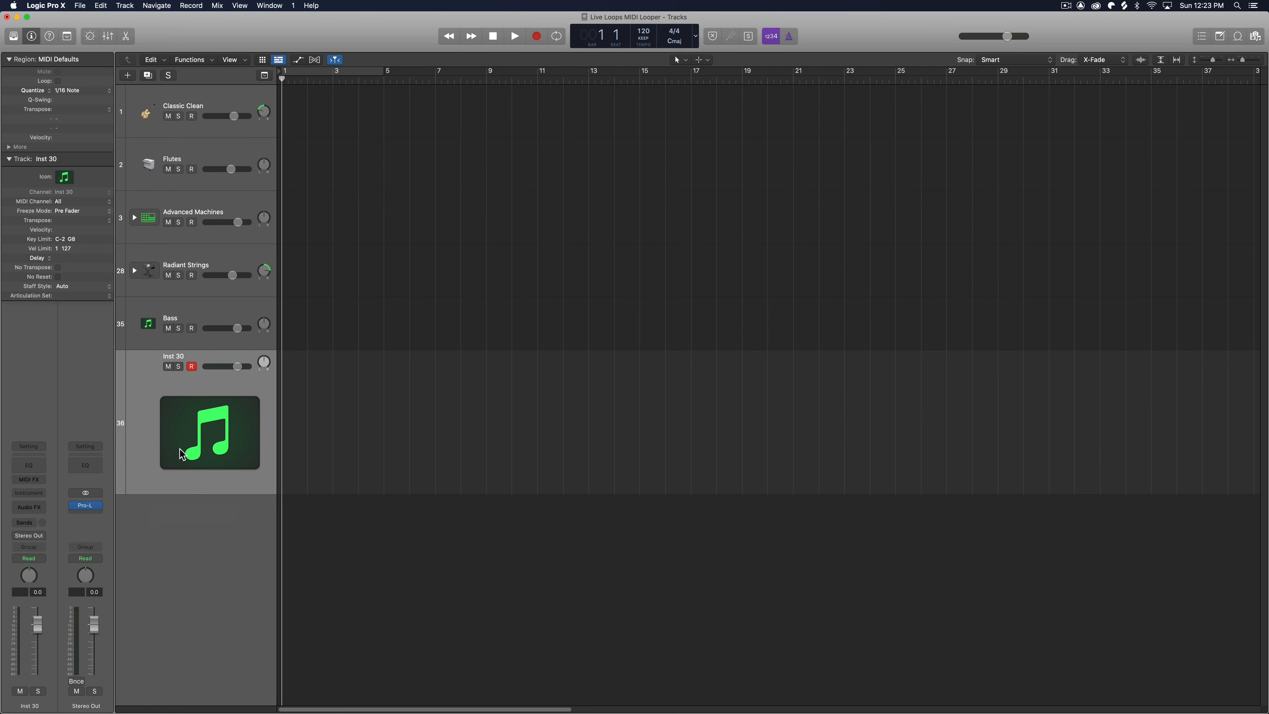
Load Serum in stereo as the new track's instrument and choose its pad preset PD Beating Pad [AS]
{"action": "left_click", "coordinate": [40, 493]}
{"action": "mouse_move", "coordinate": [75, 518]}
{"action": "left_click", "coordinate": [143, 519]}
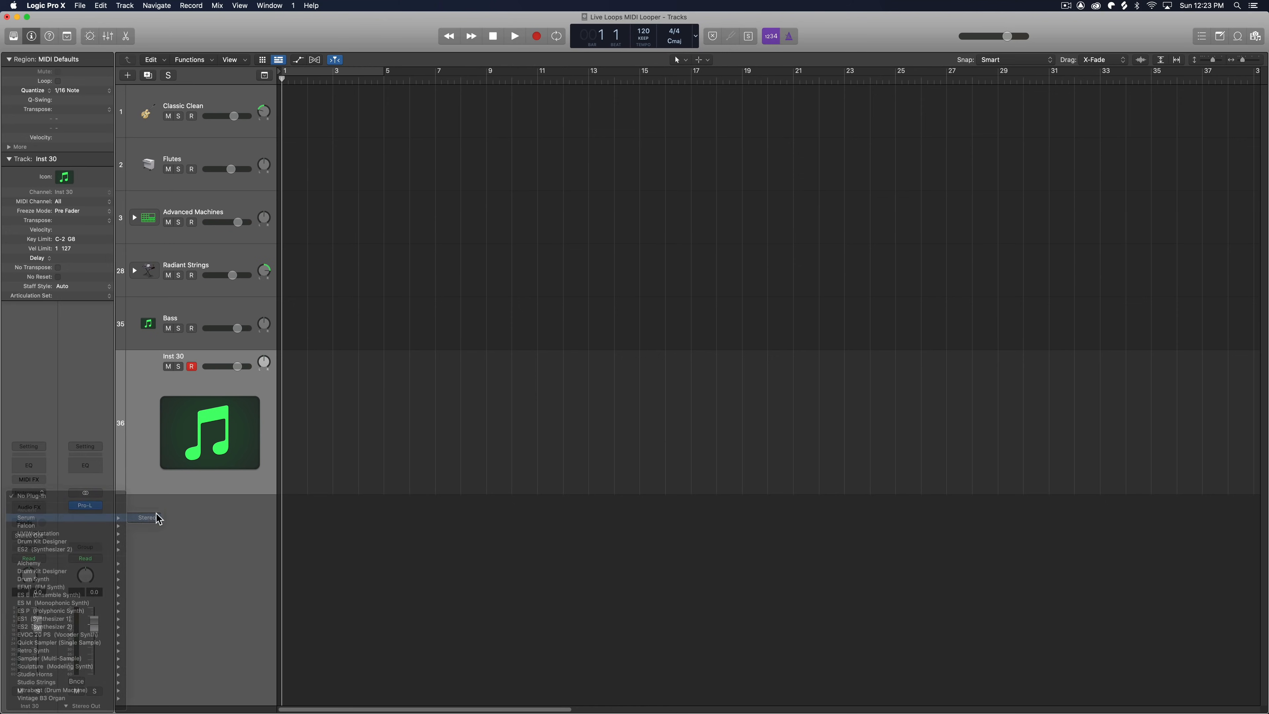
{"action": "left_click", "coordinate": [659, 187]}
{"action": "mouse_move", "coordinate": [657, 243]}
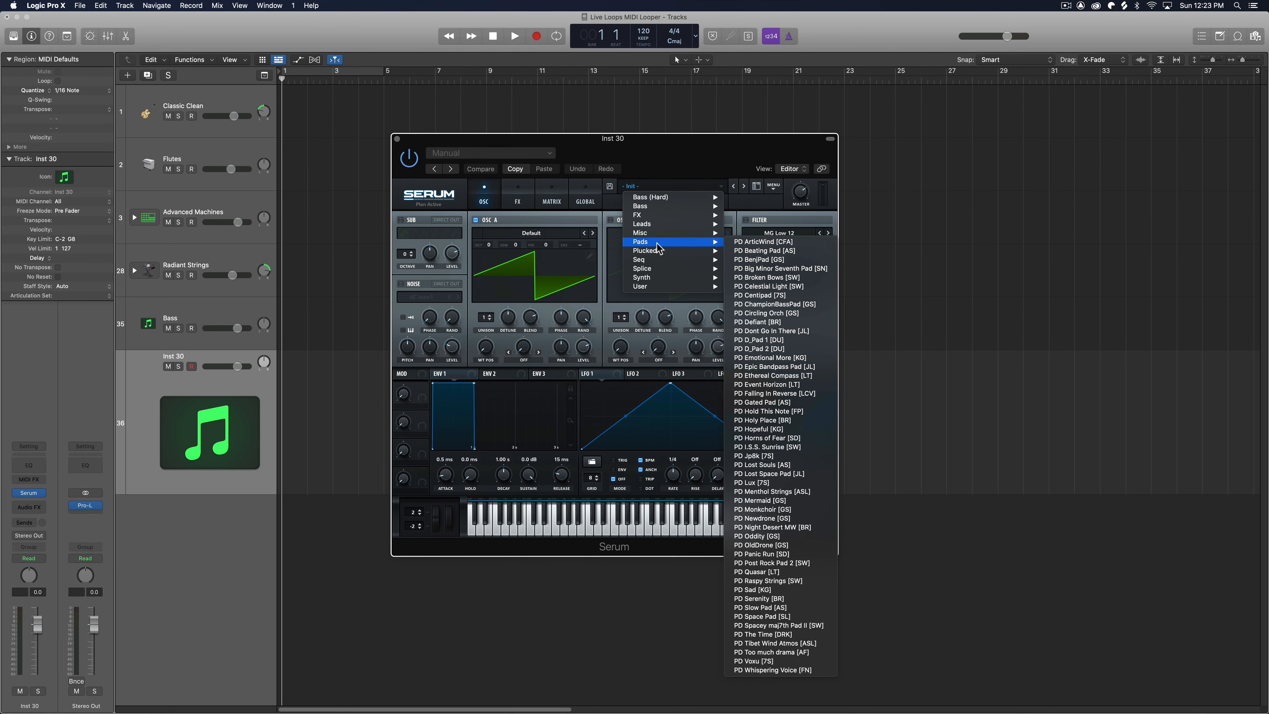
{"action": "left_click", "coordinate": [764, 251]}
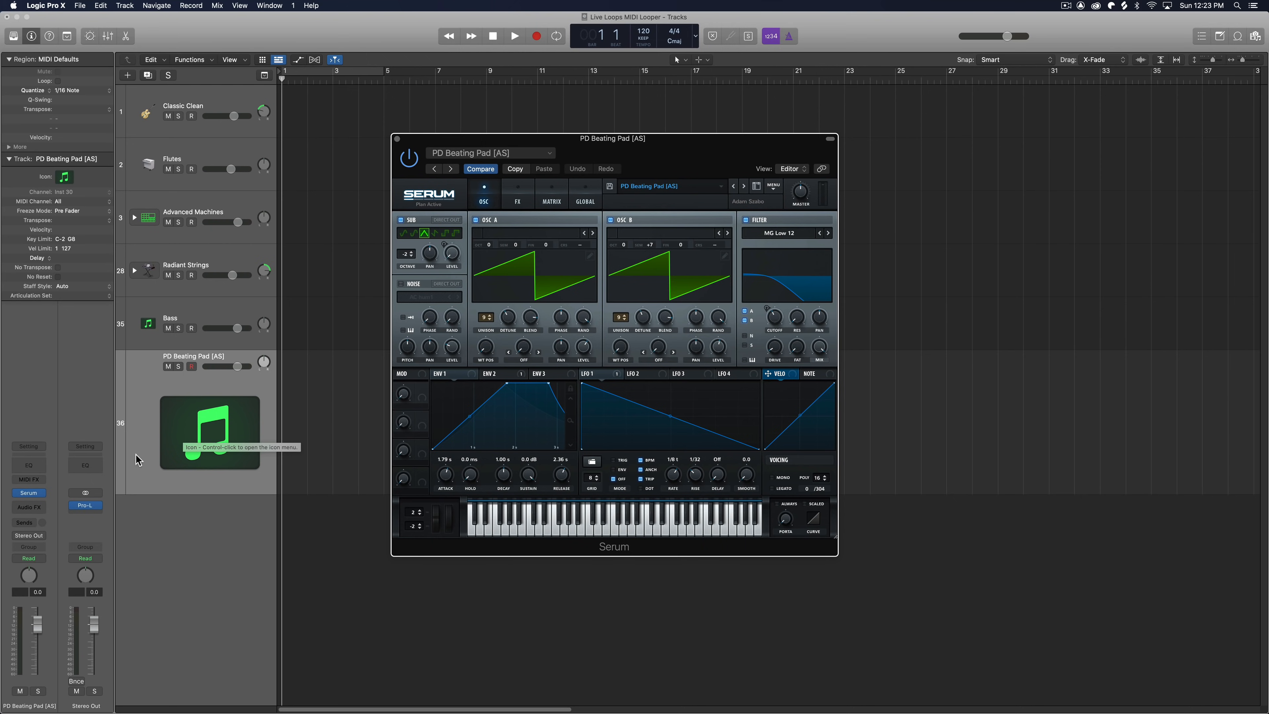
Add a Channel EQ to the pad track and raise its high shelf by 2.0 dB at 4420 Hz
{"action": "left_click", "coordinate": [29, 465]}
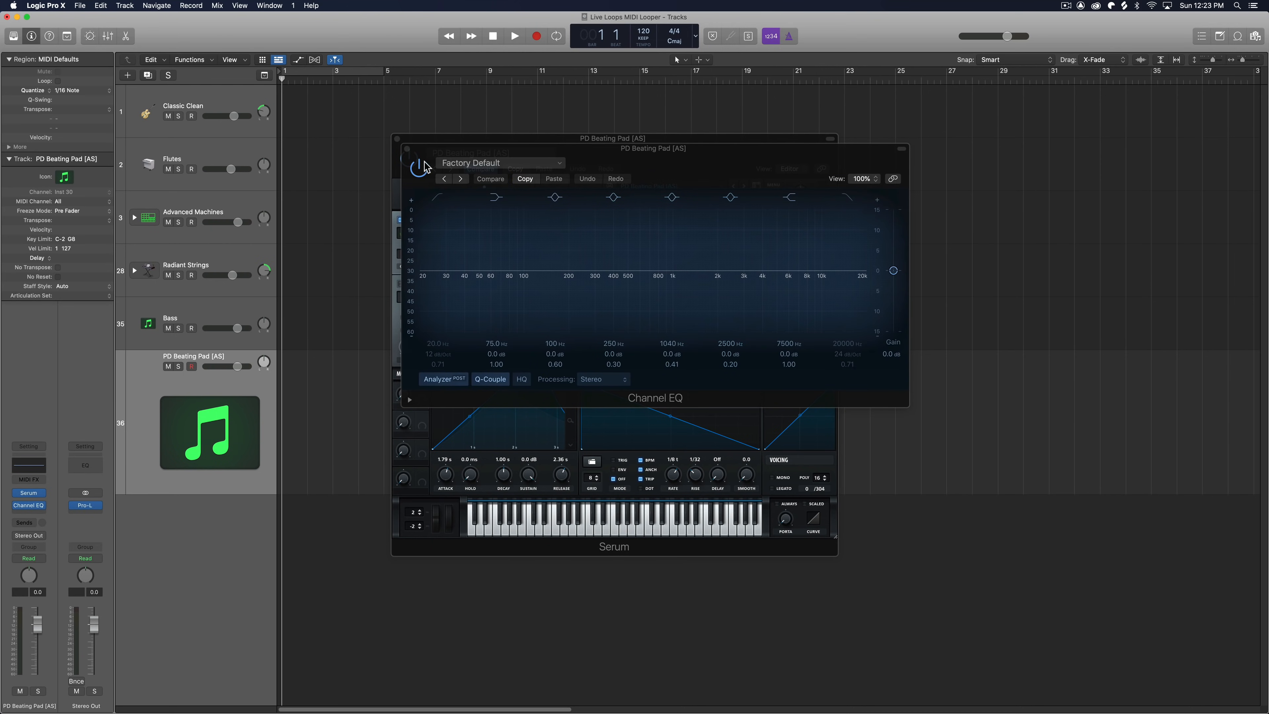
{"action": "left_click_drag", "start_coordinate": [807, 272], "coordinate": [765, 264]}
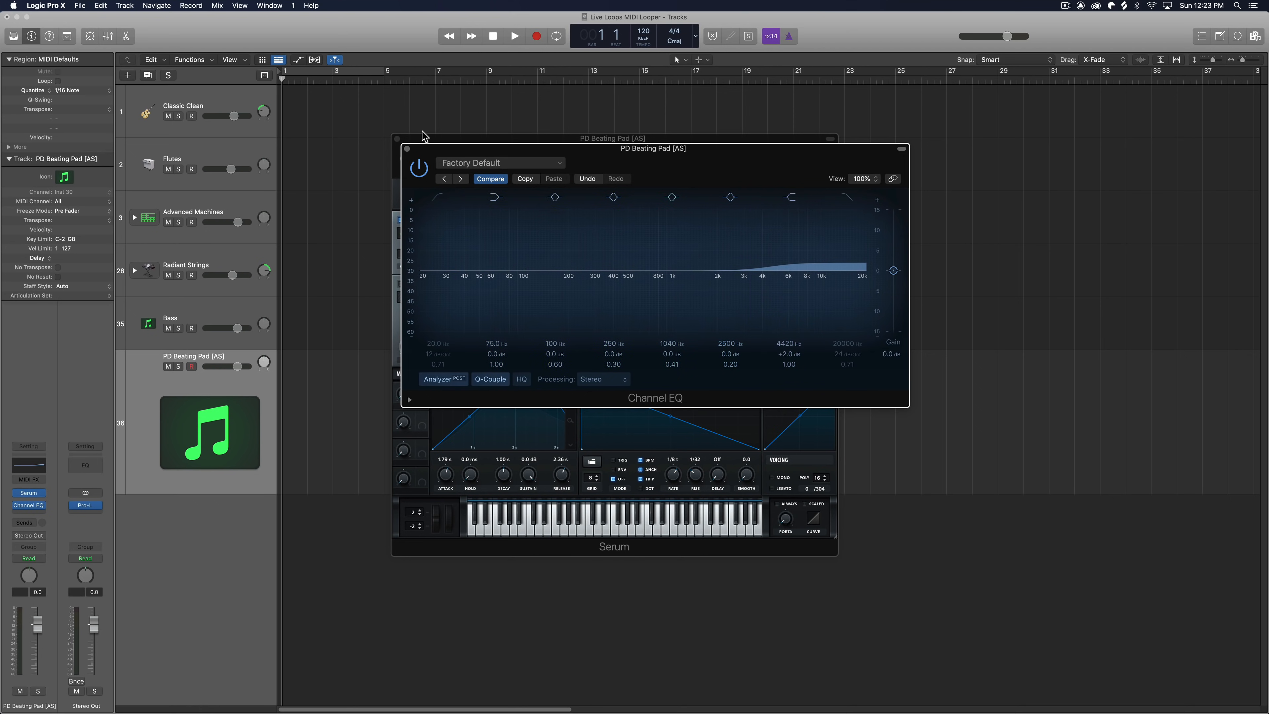
{"action": "left_click", "coordinate": [407, 149]}
Insert the ValhallaShimmer reverb in stereo after the Channel EQ and record-enable the pad track
{"action": "left_click", "coordinate": [37, 516]}
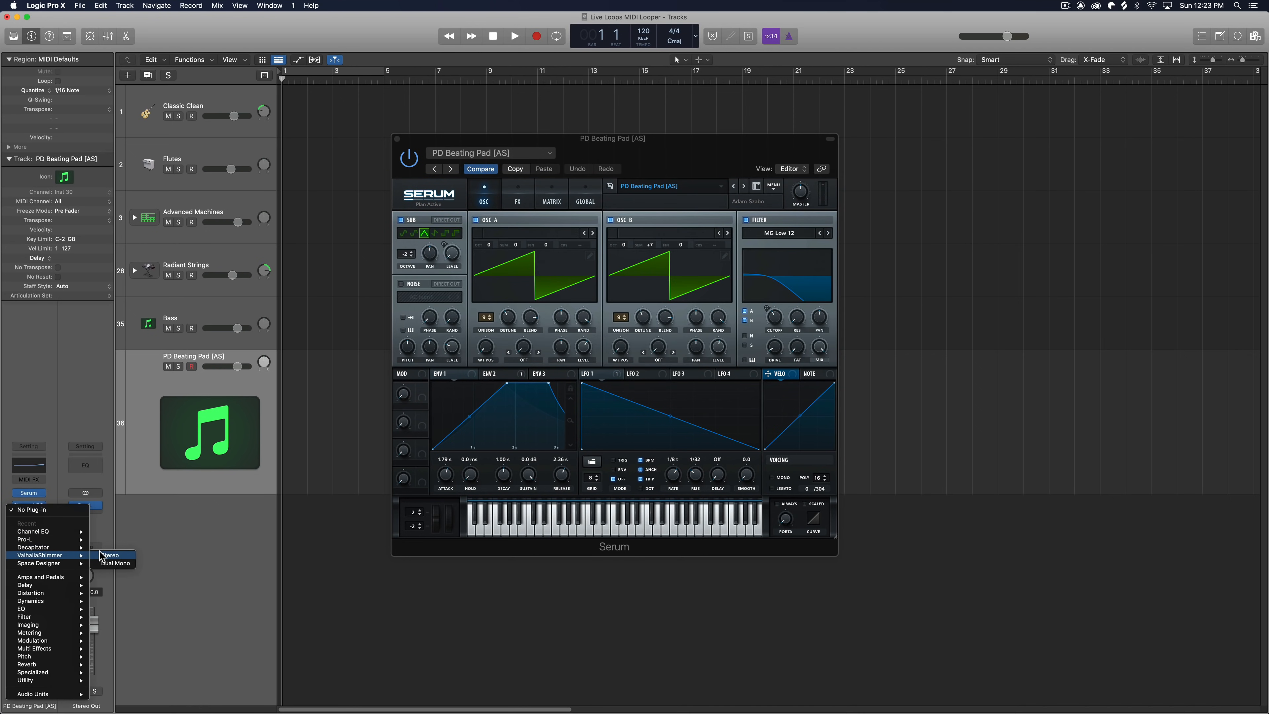
{"action": "left_click", "coordinate": [110, 554]}
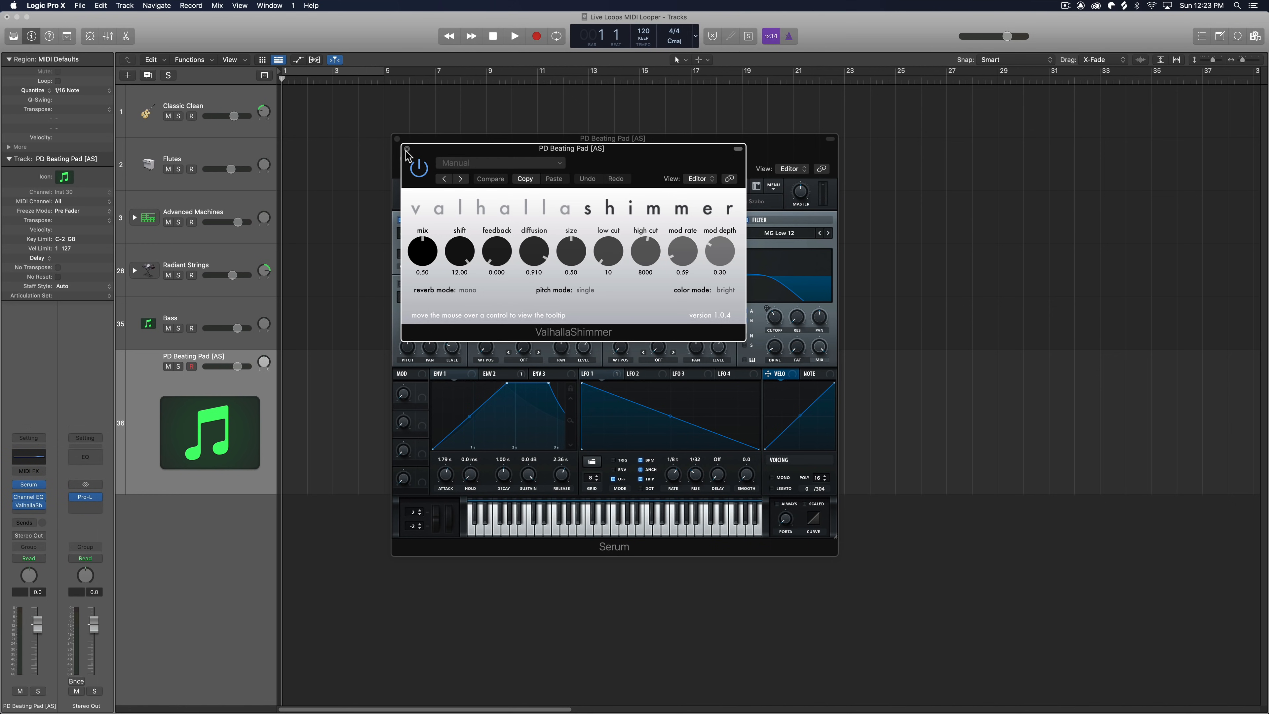
{"action": "left_click", "coordinate": [193, 368]}
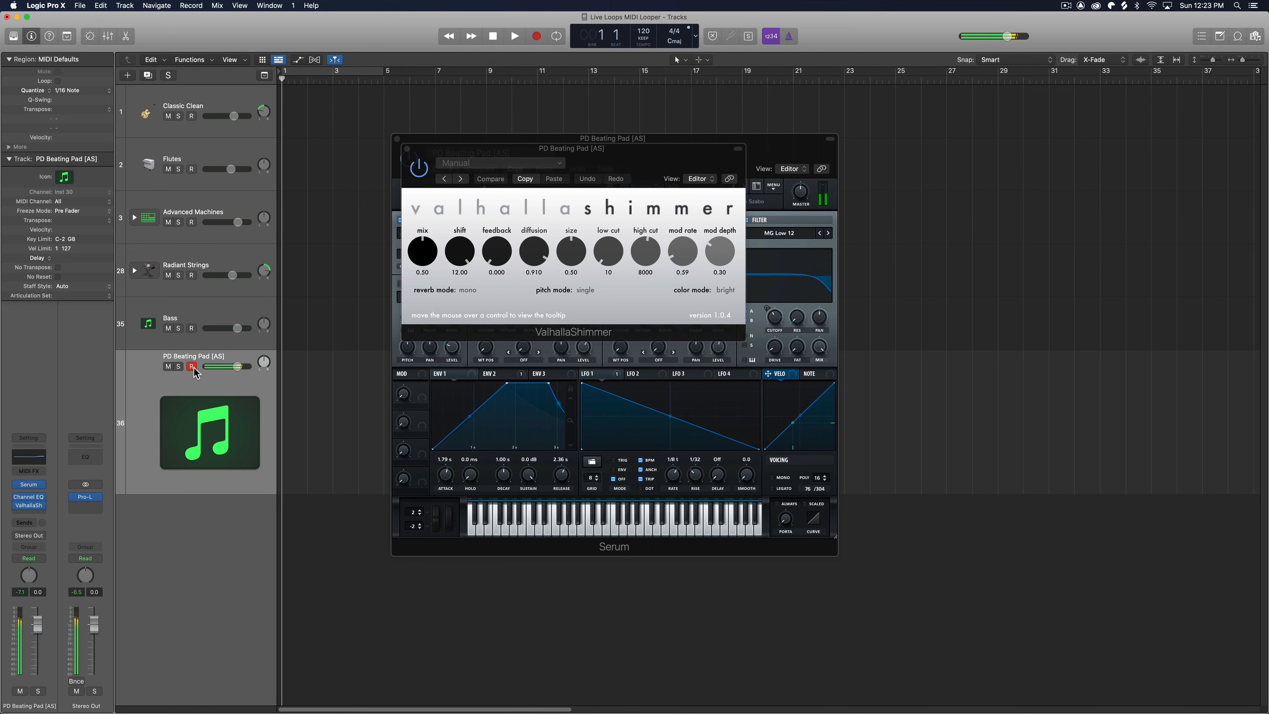
Raise the low-cut frequency in the pad's Channel EQ to remove the lows, and close all plug-in windows
{"action": "left_click", "coordinate": [44, 501]}
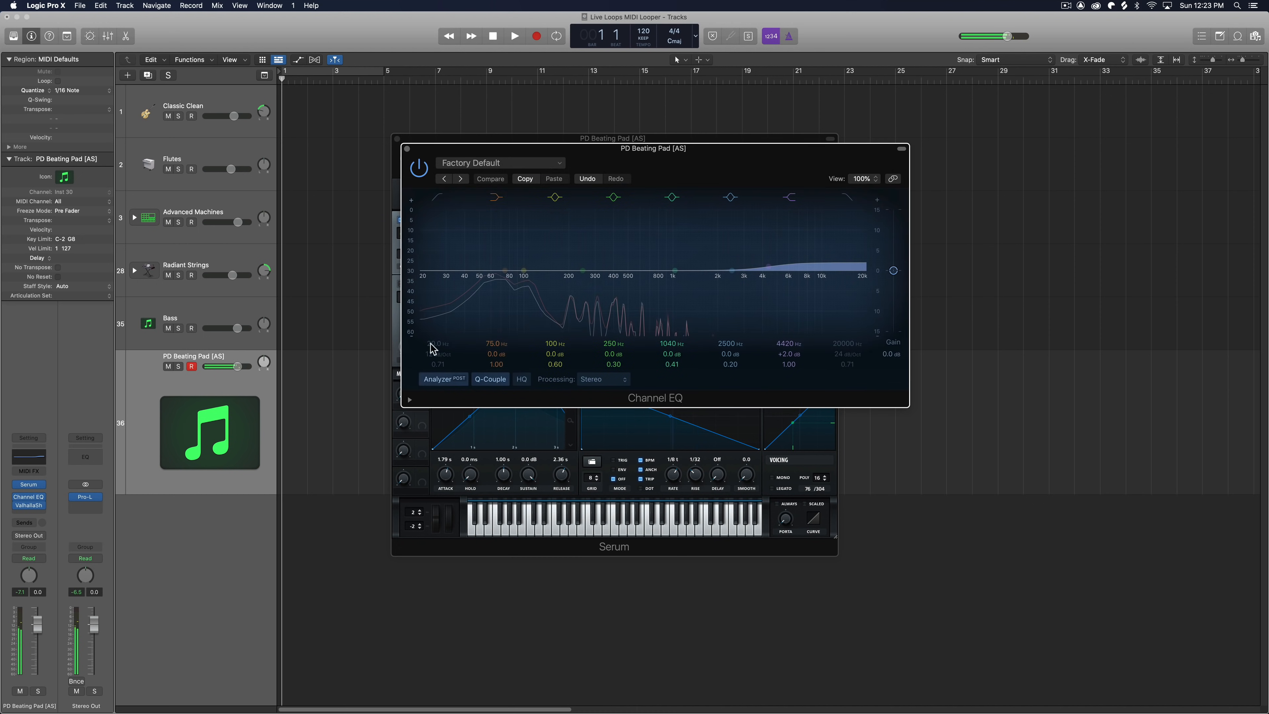
{"action": "left_click_drag", "start_coordinate": [438, 343], "coordinate": [437, 305]}
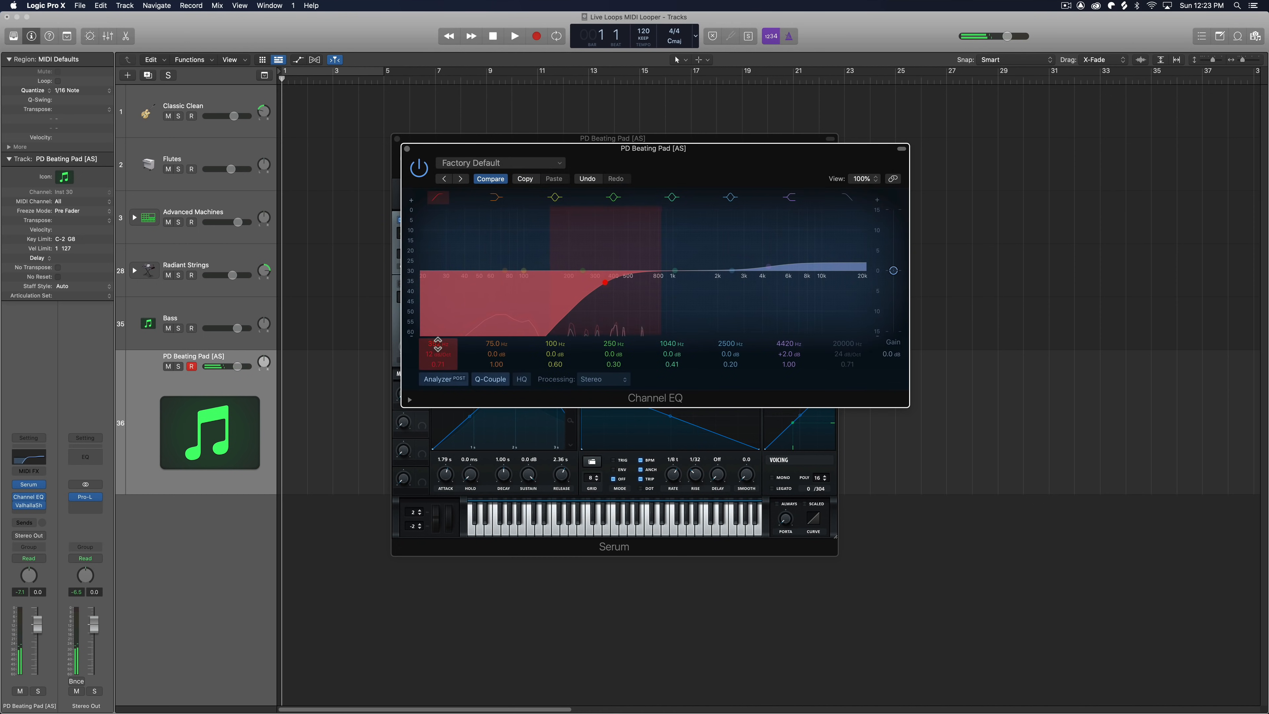
{"action": "left_click", "coordinate": [407, 148]}
{"action": "left_click", "coordinate": [407, 148]}
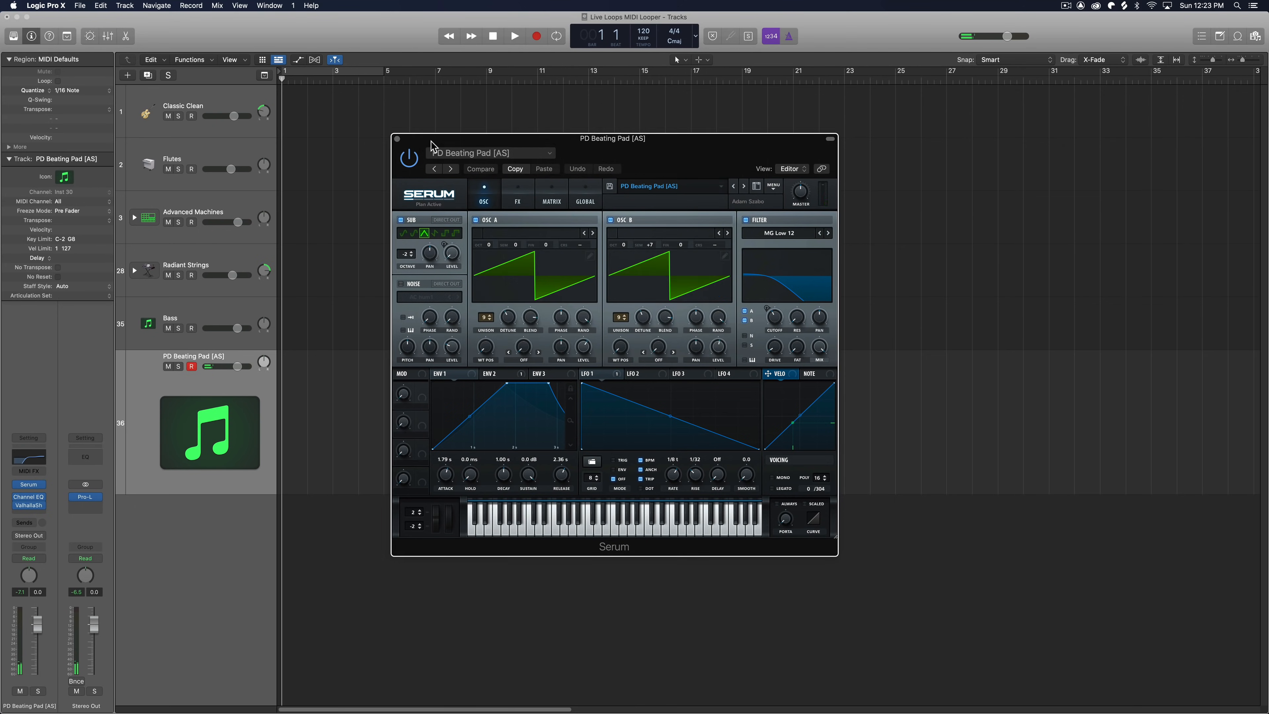
{"action": "left_click_drag", "start_coordinate": [411, 144], "coordinate": [500, 157]}
{"action": "left_click", "coordinate": [484, 151]}
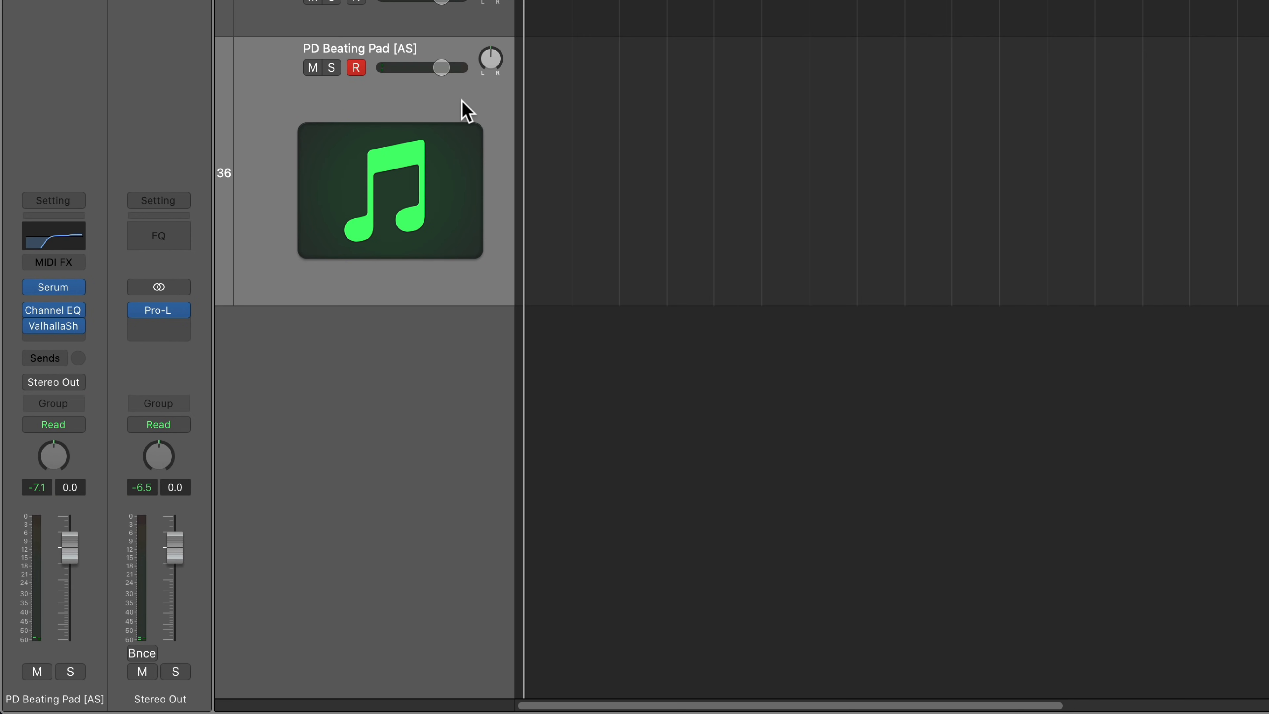
Start saving the pad's channel strip setting and create a folder named Serum Presets inside Instrument
{"action": "left_click", "coordinate": [65, 200]}
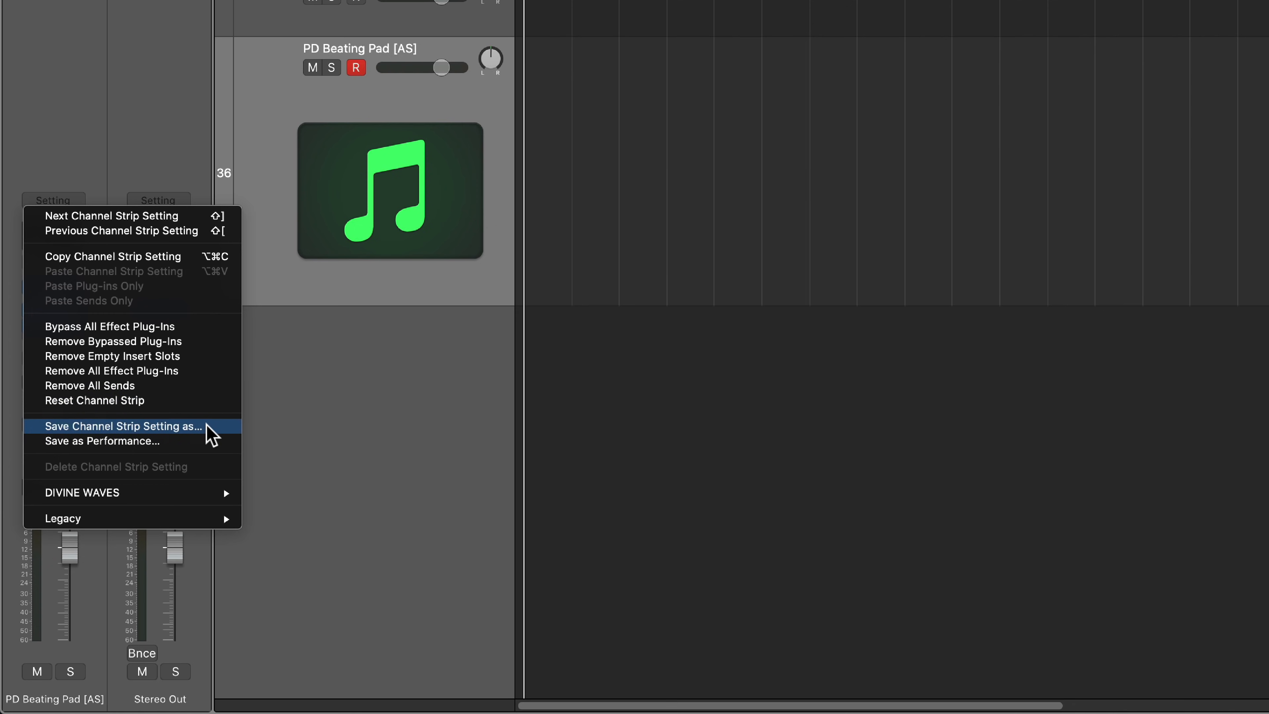
{"action": "left_click", "coordinate": [207, 425]}
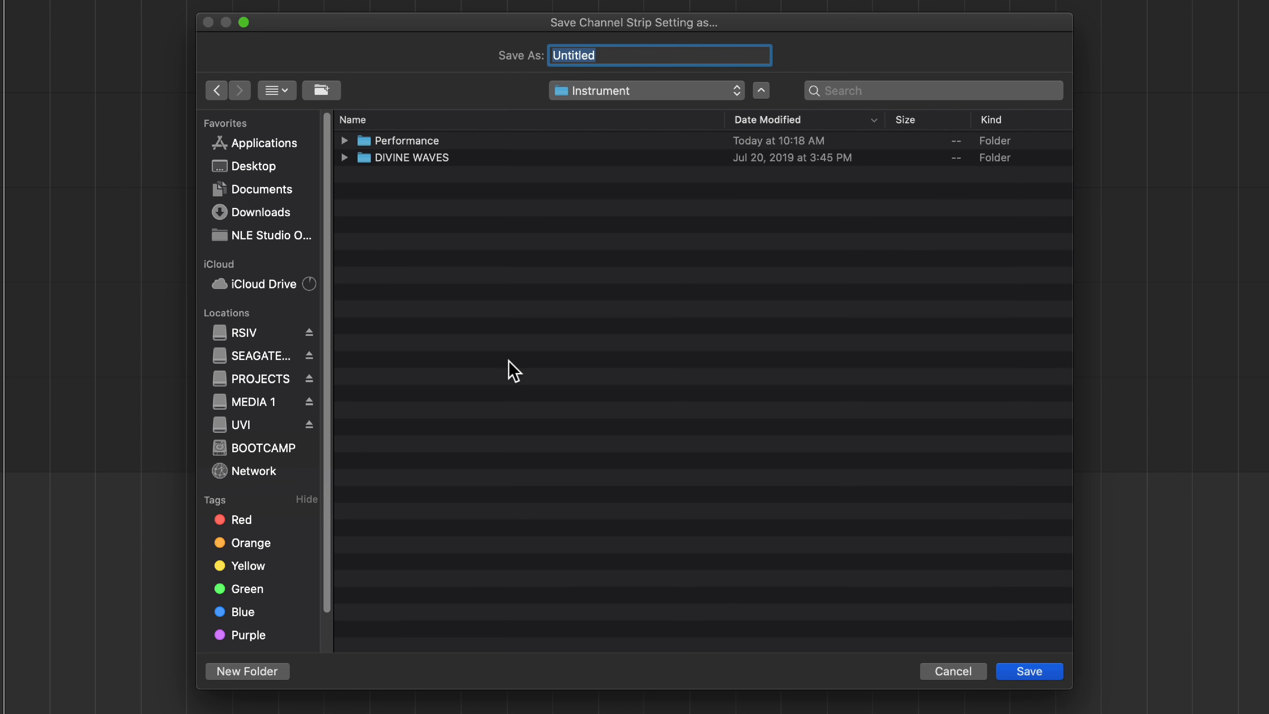
{"action": "left_click", "coordinate": [258, 672]}
{"action": "type", "text": "Ser"}
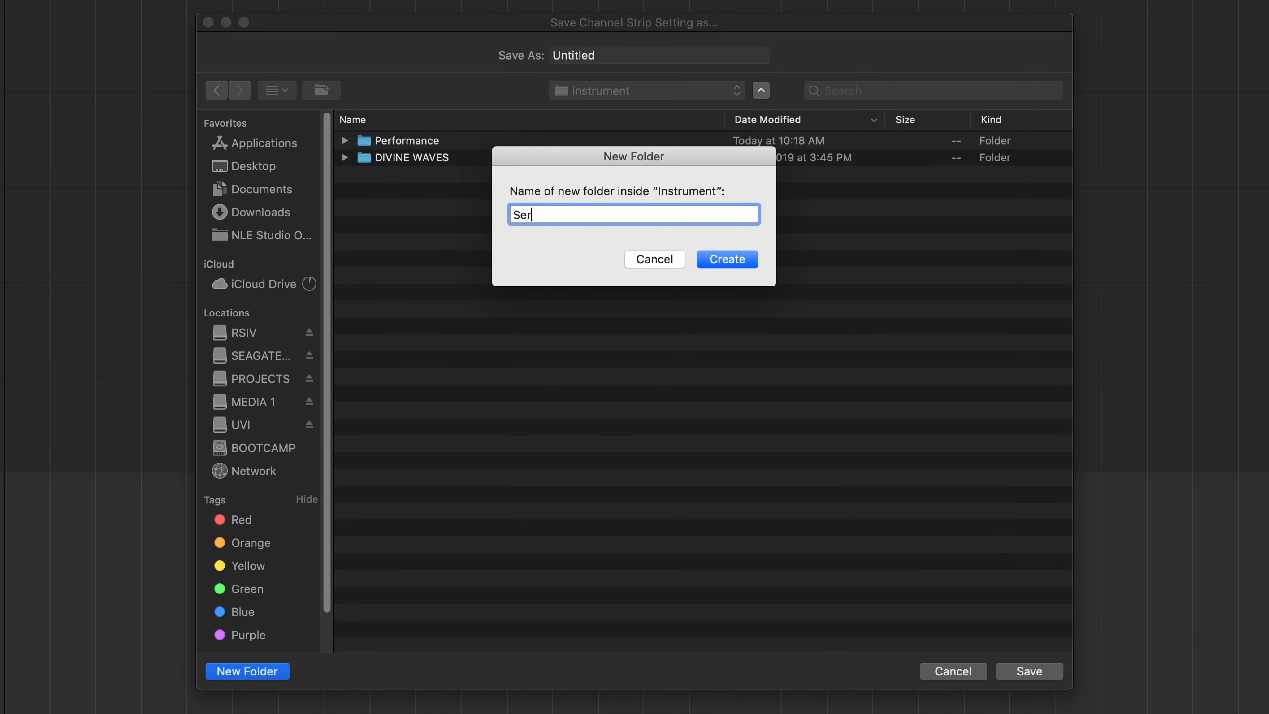
{"action": "type", "text": "um Presets"}
{"action": "key", "text": "Return"}
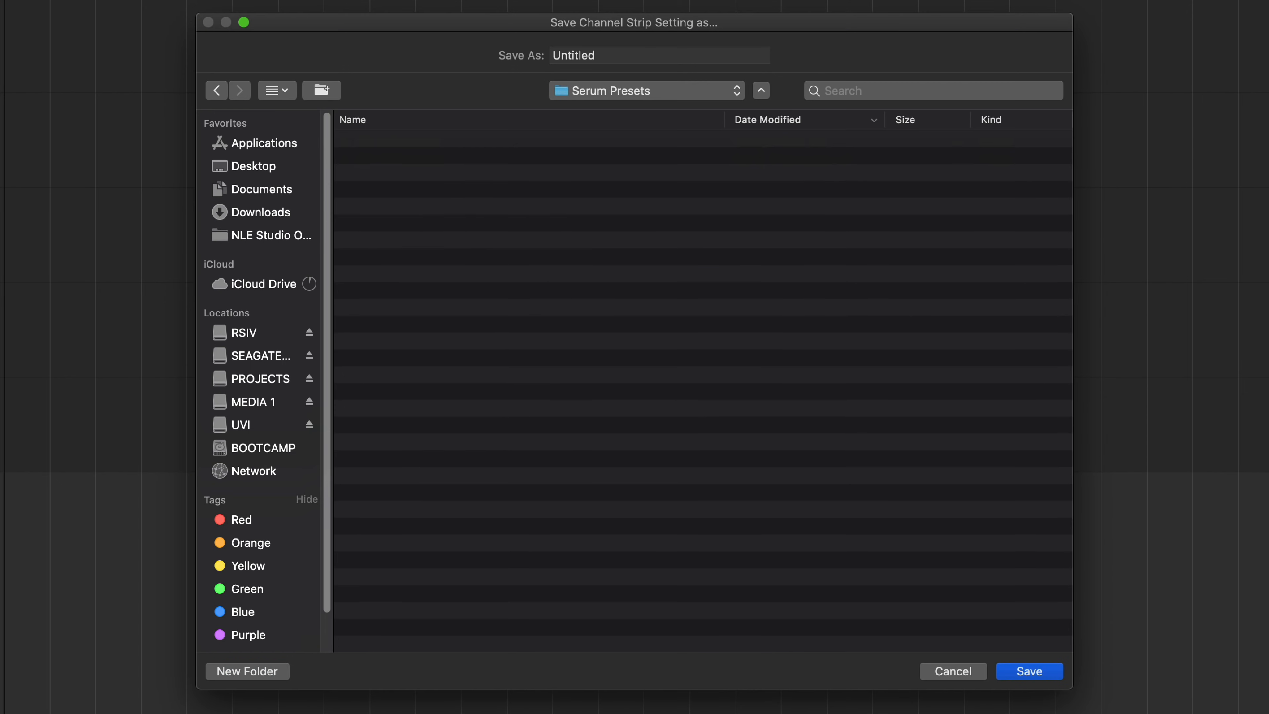
Save the channel strip setting as Beating Shimmer Pad in the Serum Presets folder
{"action": "double_click", "coordinate": [648, 50]}
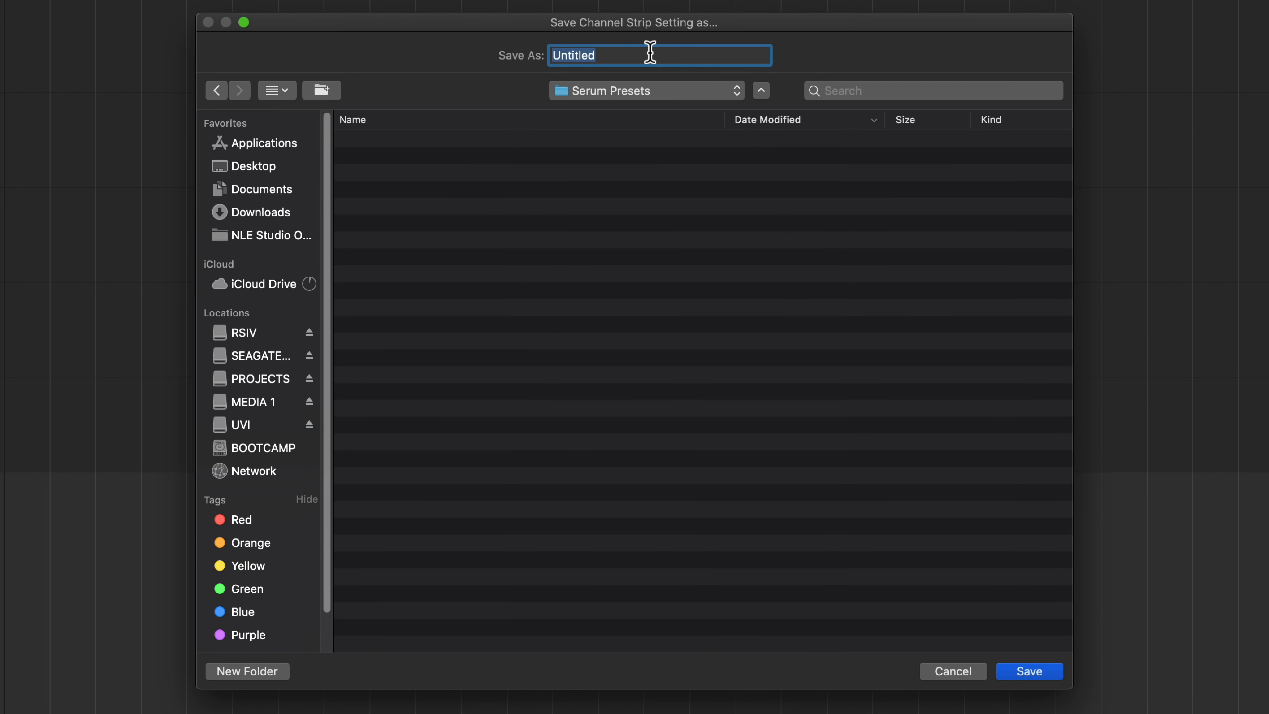
{"action": "type", "text": "Beating Shimm"}
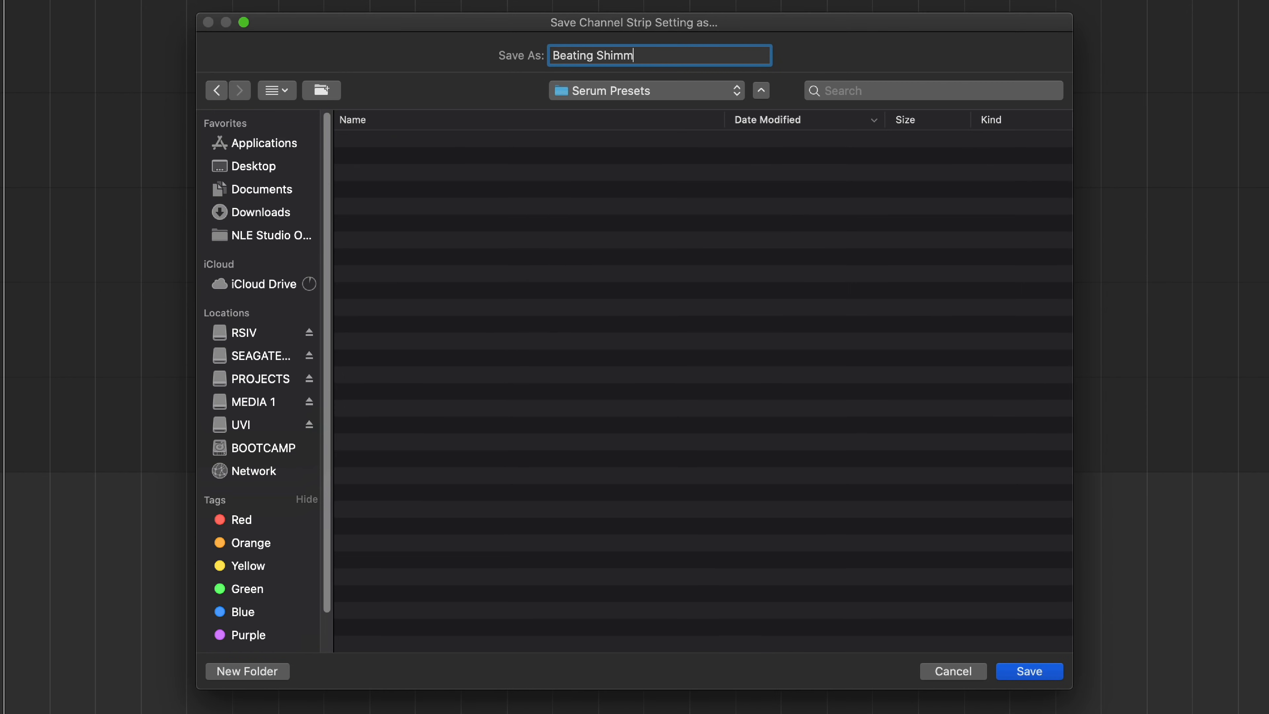
{"action": "type", "text": "er Pad"}
{"action": "key", "text": "Return"}
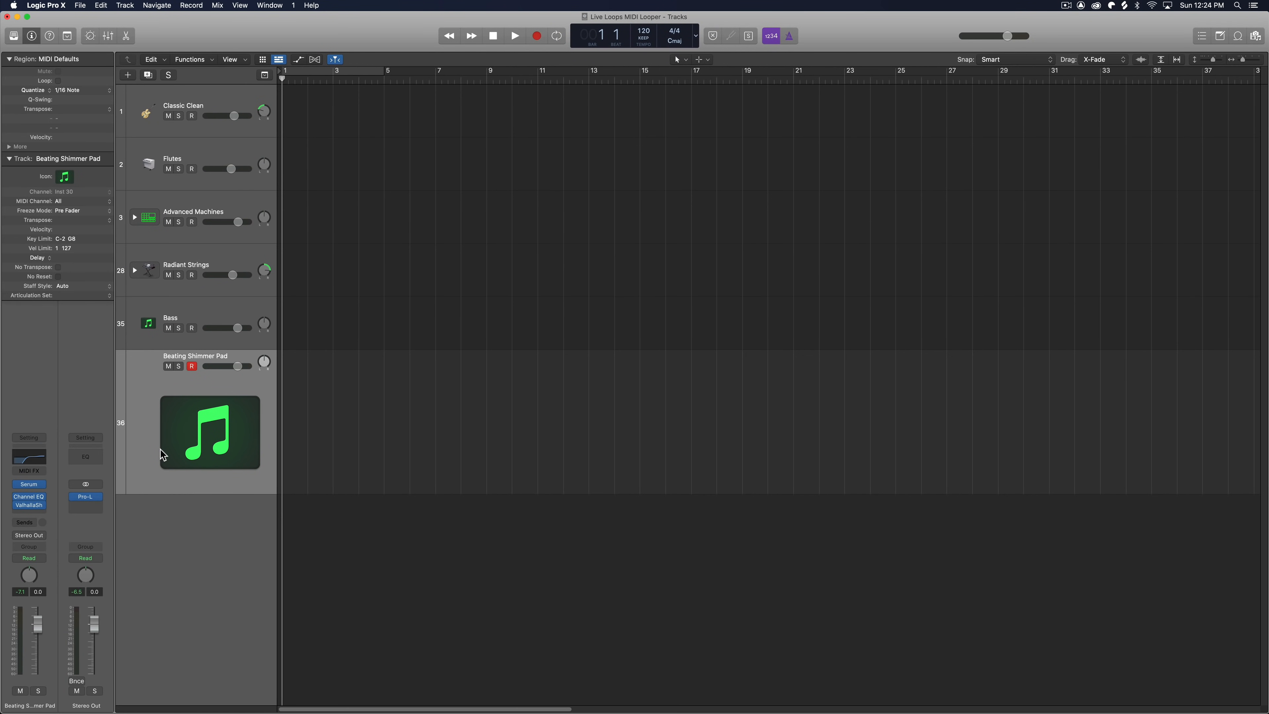
Delete the Beating Shimmer Pad track and add a fresh, taller software instrument track below Bass
{"action": "key", "text": "super+BackSpace"}
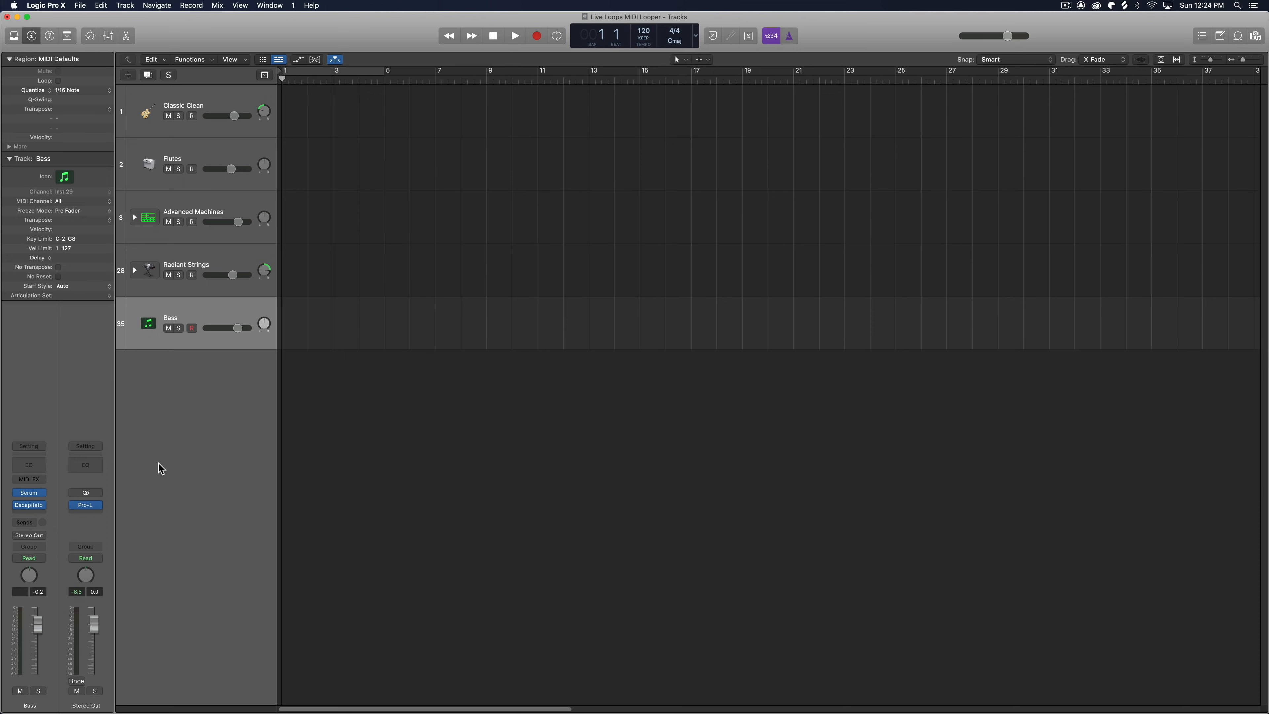
{"action": "double_click", "coordinate": [208, 414]}
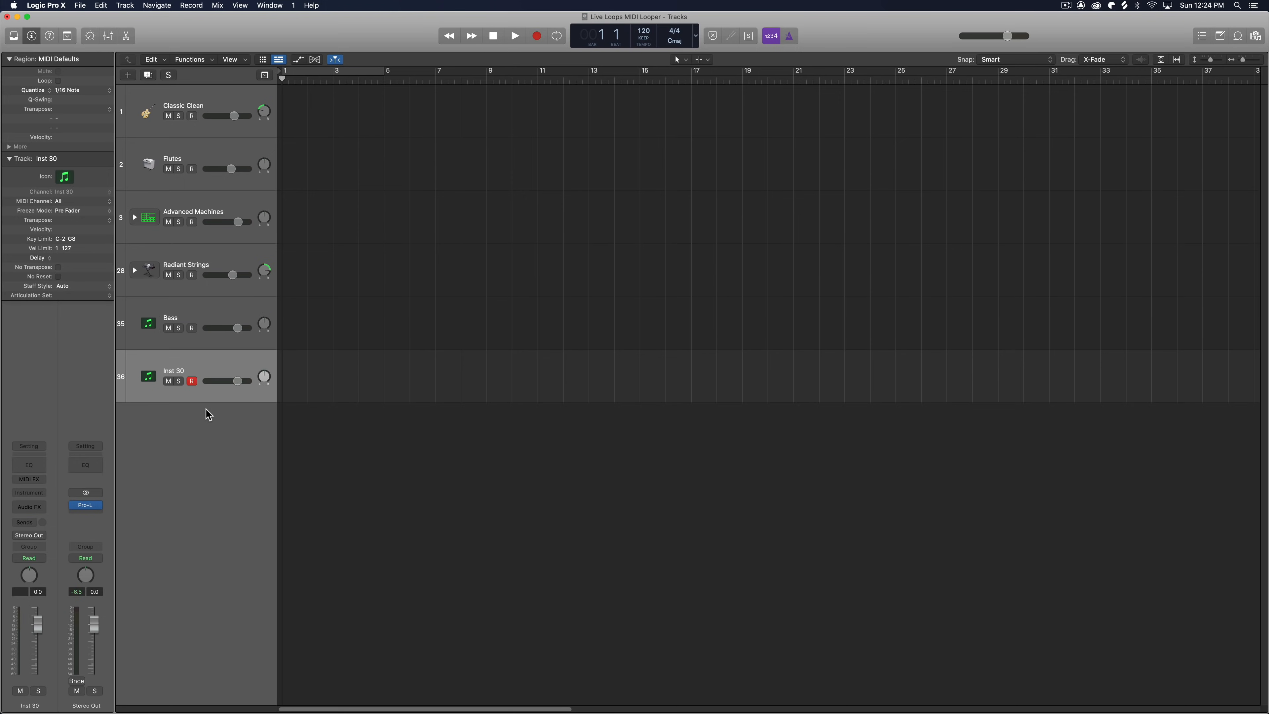
{"action": "left_click_drag", "start_coordinate": [204, 401], "coordinate": [206, 529]}
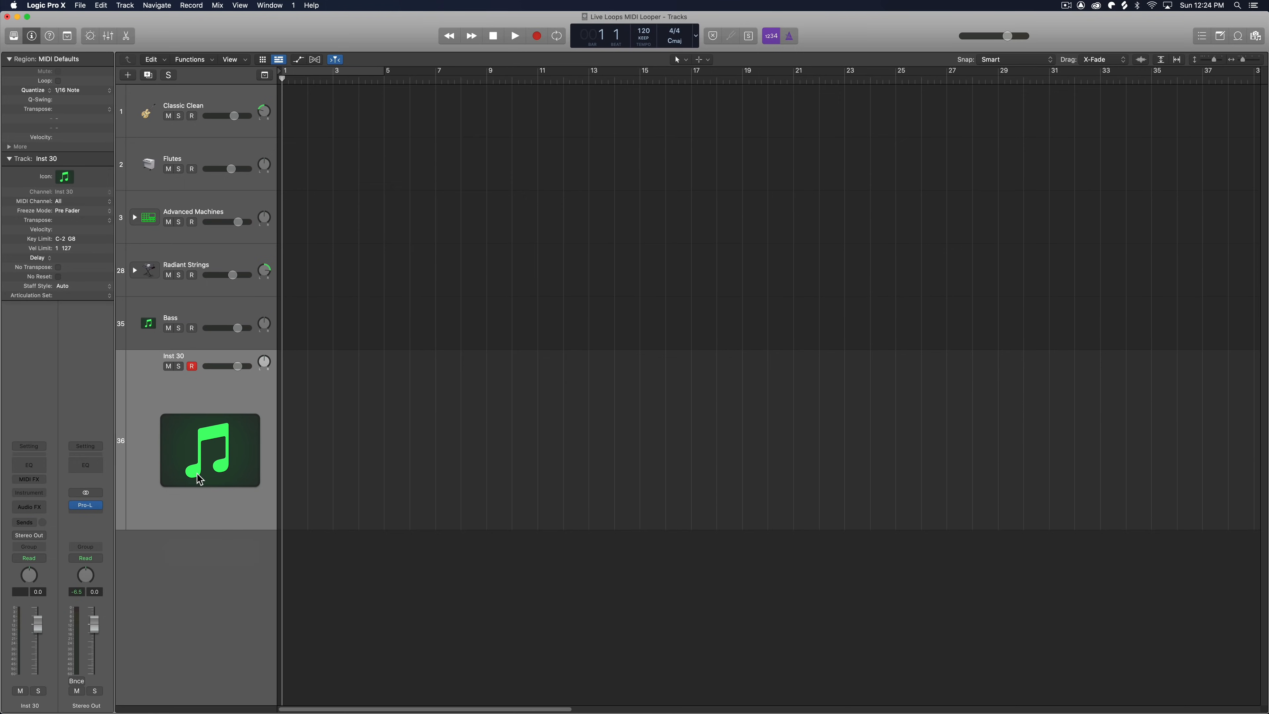
Load the Beating Shimmer Pad channel strip setting from Serum Presets onto the new track
{"action": "left_click", "coordinate": [30, 445]}
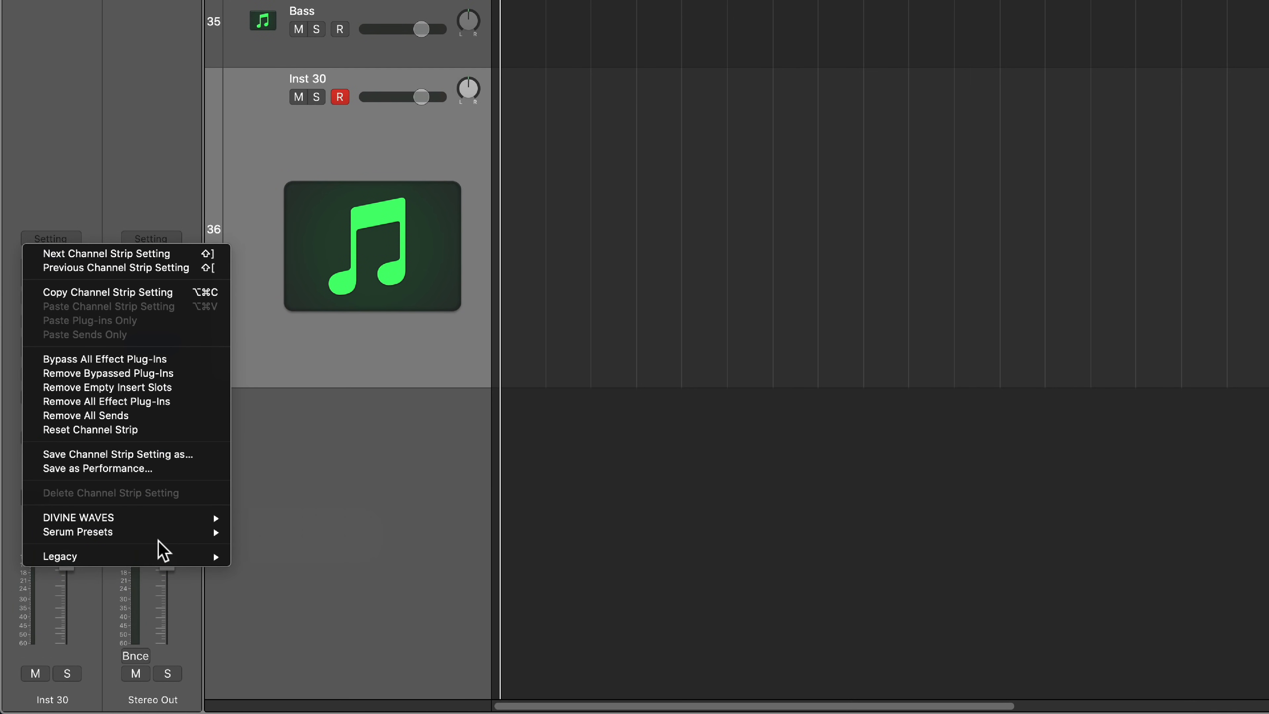
{"action": "mouse_move", "coordinate": [158, 528]}
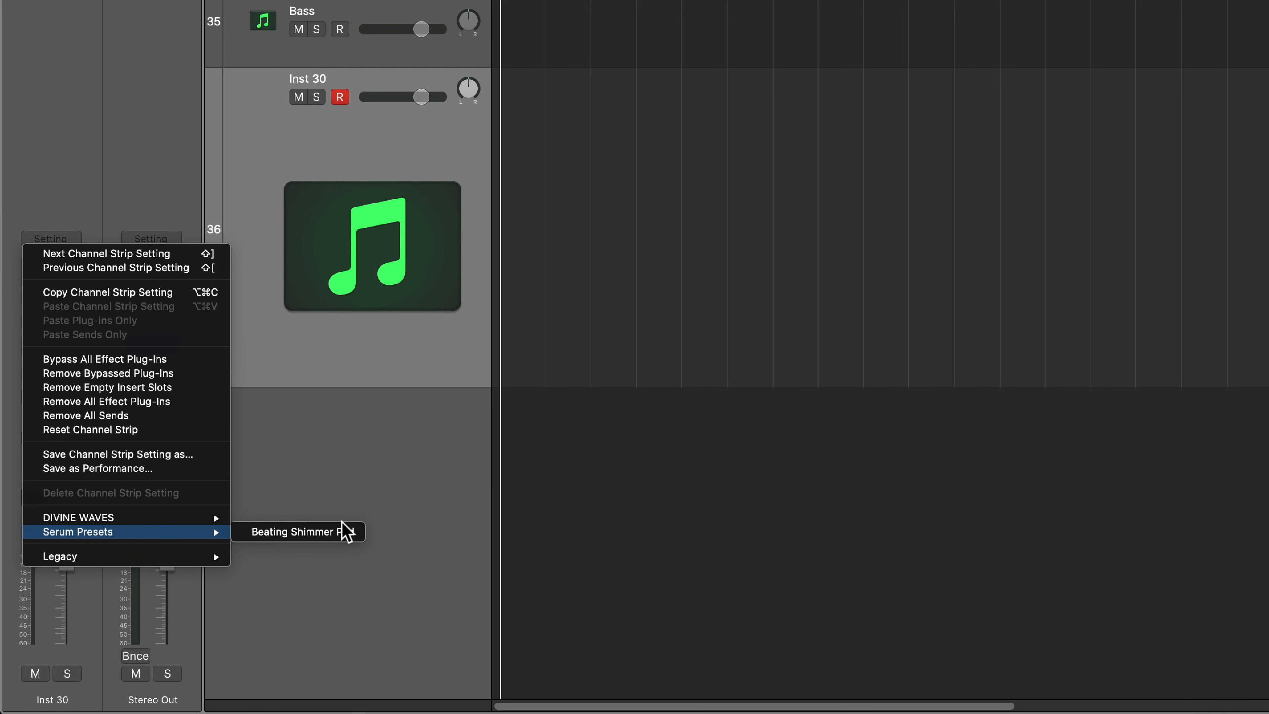
{"action": "left_click", "coordinate": [342, 532]}
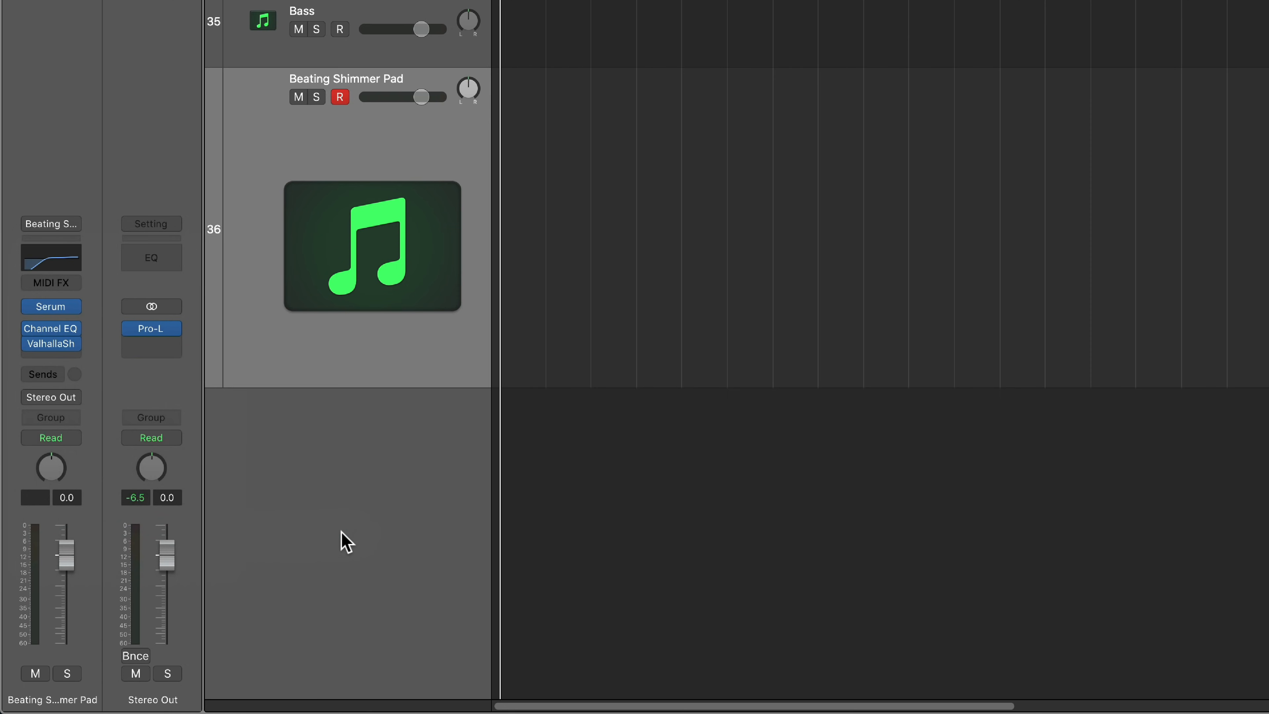
Show the saved channel strip settings in the Library and activate its sound search
{"action": "left_click", "coordinate": [14, 35]}
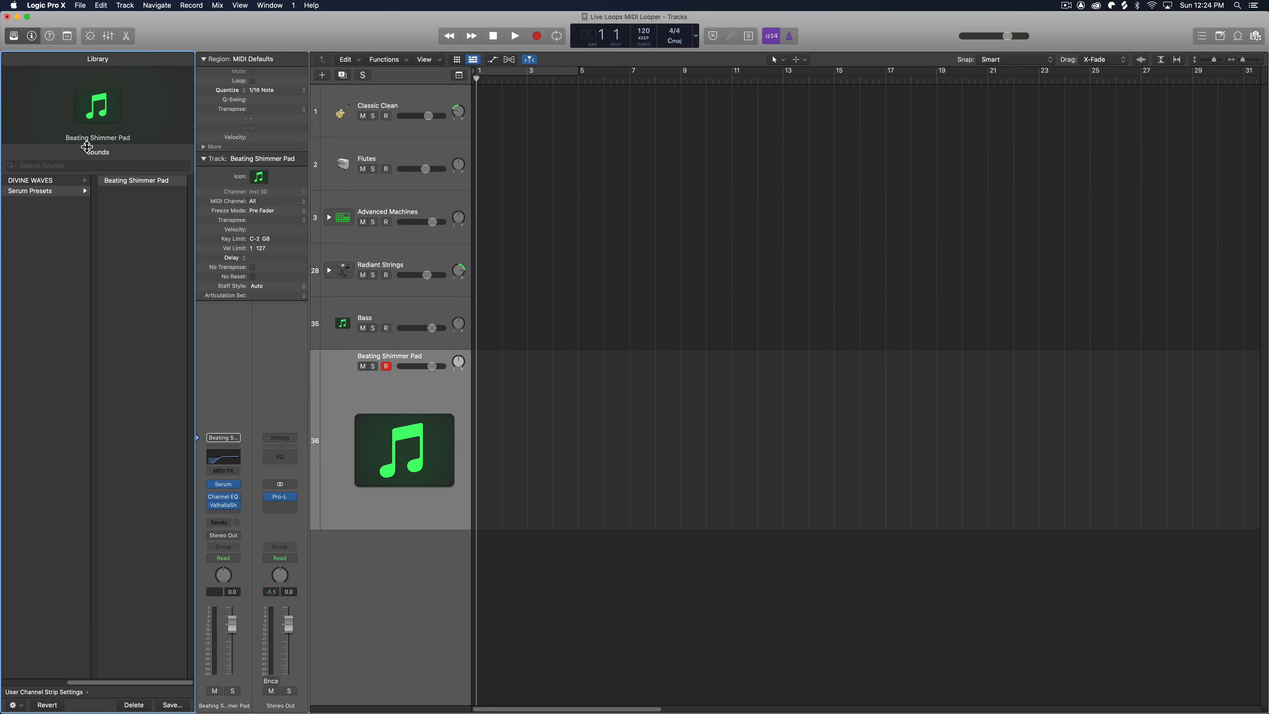
{"action": "left_click", "coordinate": [58, 165]}
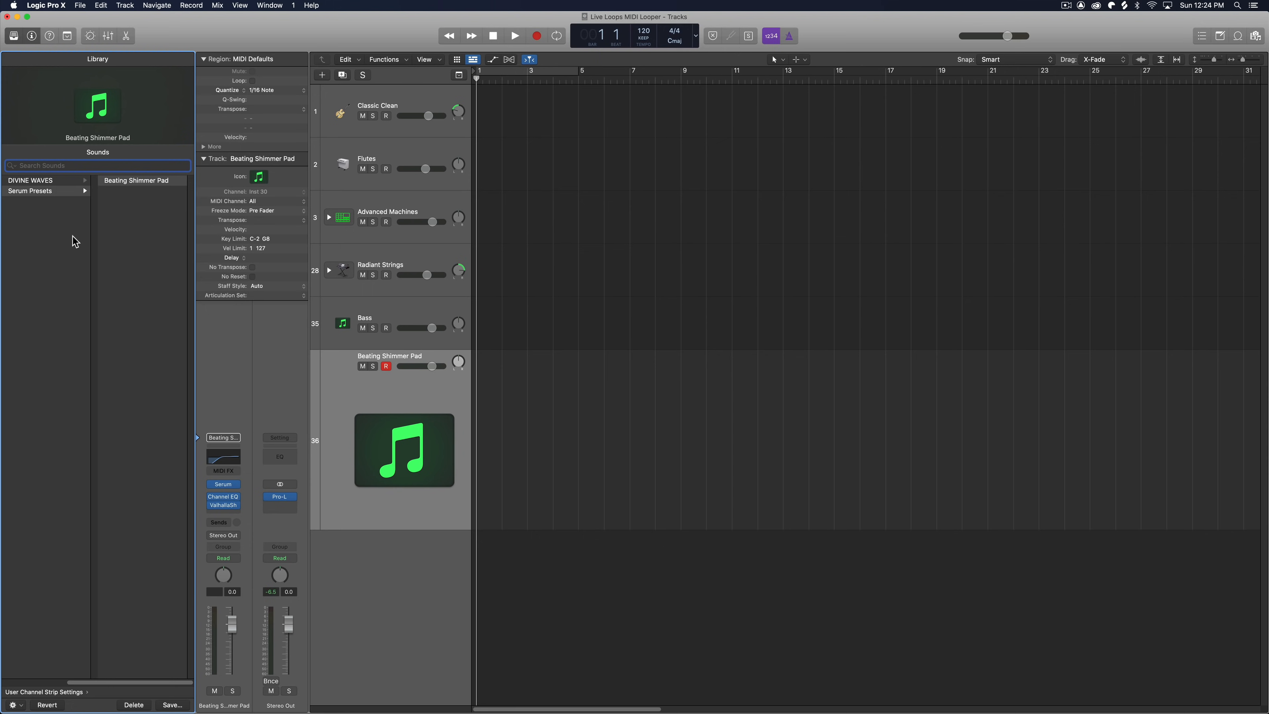
Delete the Beating Shimmer Pad track and create a new software instrument track below Bass
{"action": "left_click", "coordinate": [327, 406]}
{"action": "key", "text": "super+BackSpace"}
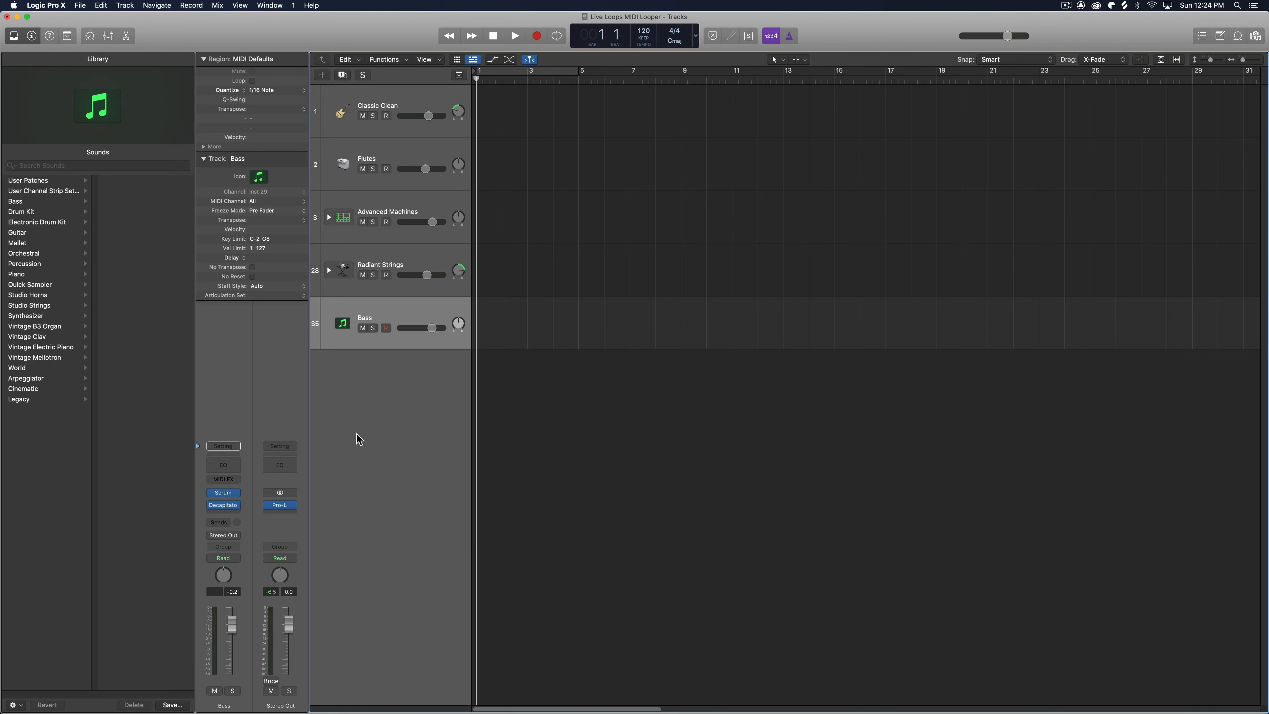
{"action": "double_click", "coordinate": [356, 433]}
Search the Library sounds for "beating" and load Beating Shimmer Pad onto the new track
{"action": "left_click", "coordinate": [24, 164]}
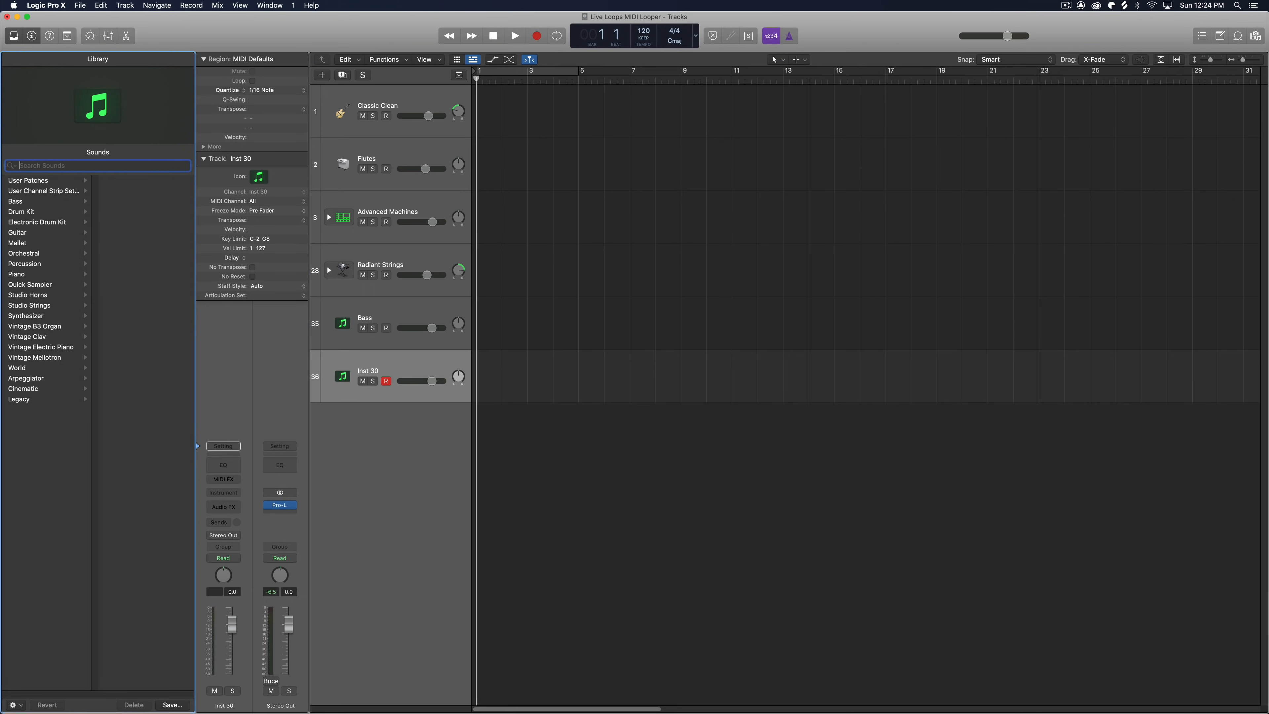
{"action": "type", "text": "beating"}
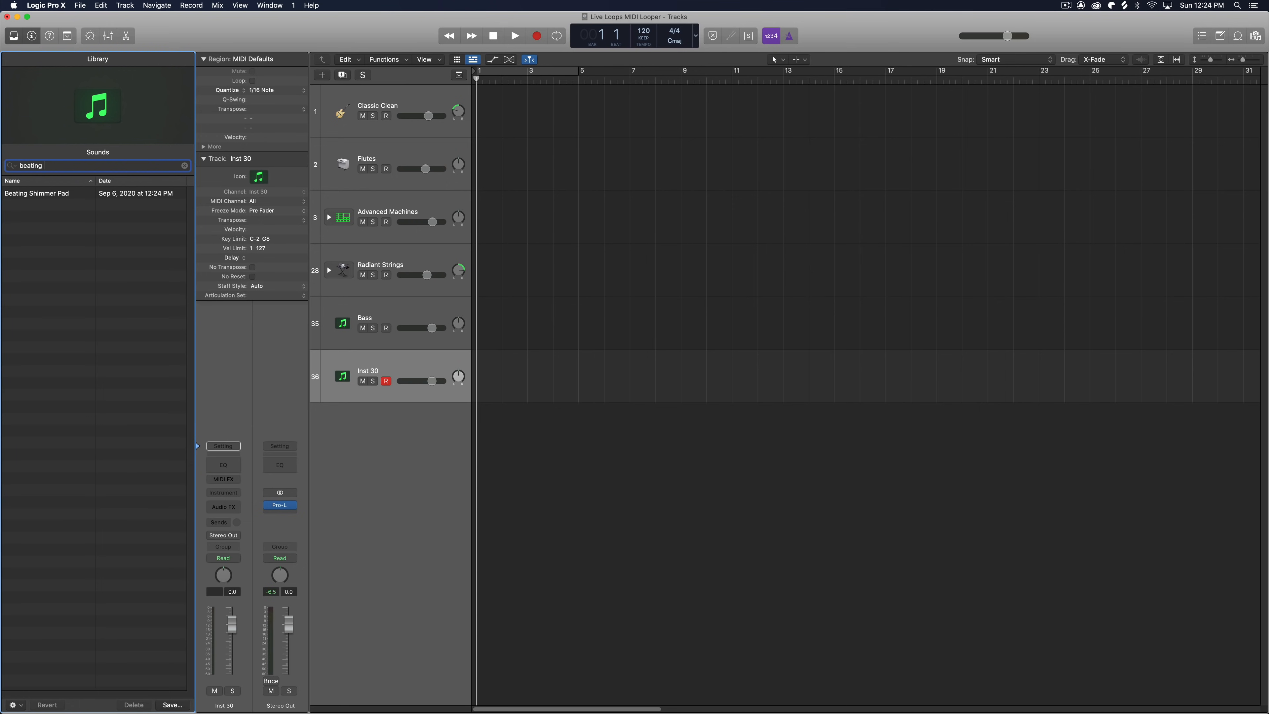
{"action": "left_click", "coordinate": [49, 196]}
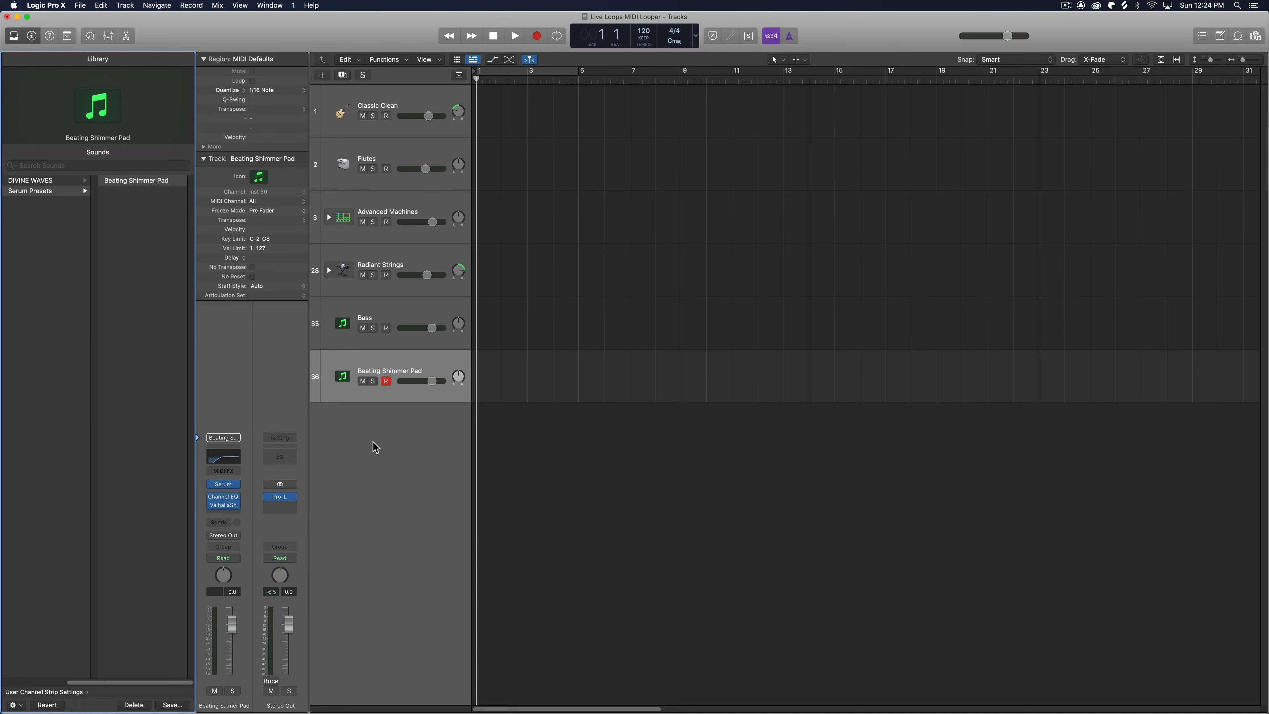
Examine the channel strip setting options of the Beating Shimmer Pad track, including the Serum Presets folder
{"action": "left_click", "coordinate": [222, 437]}
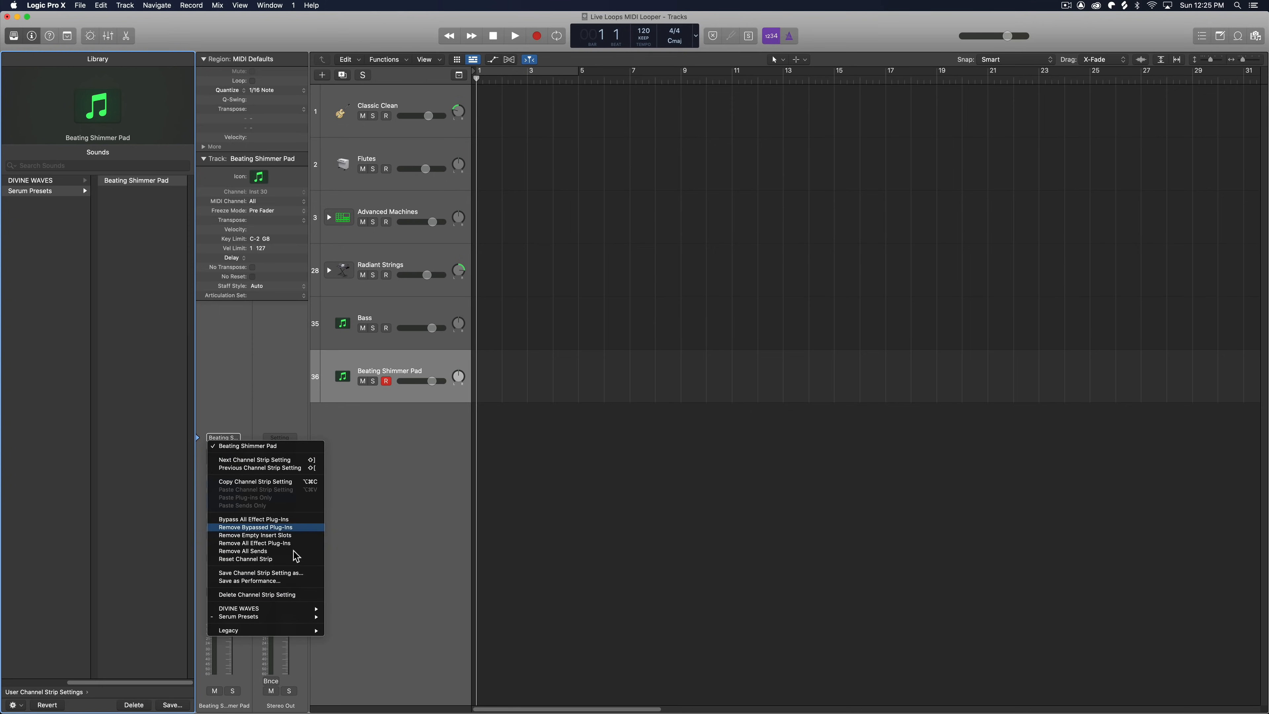
{"action": "mouse_move", "coordinate": [303, 618]}
{"action": "left_click", "coordinate": [439, 490]}
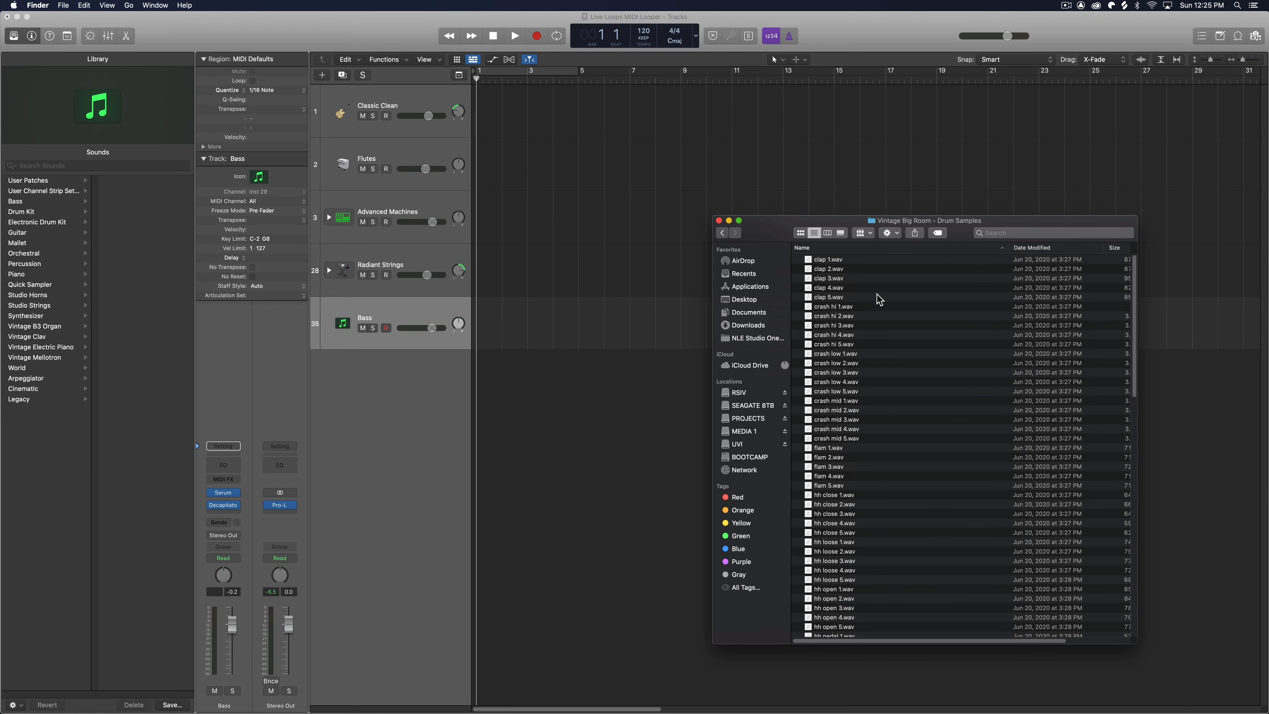
Create a Drum Machine Designer track from clap 5, crash hi 5, hh close 5, hh loose 5, hh open 5, kick A 5 and snare A 5
{"action": "left_click", "coordinate": [879, 299]}
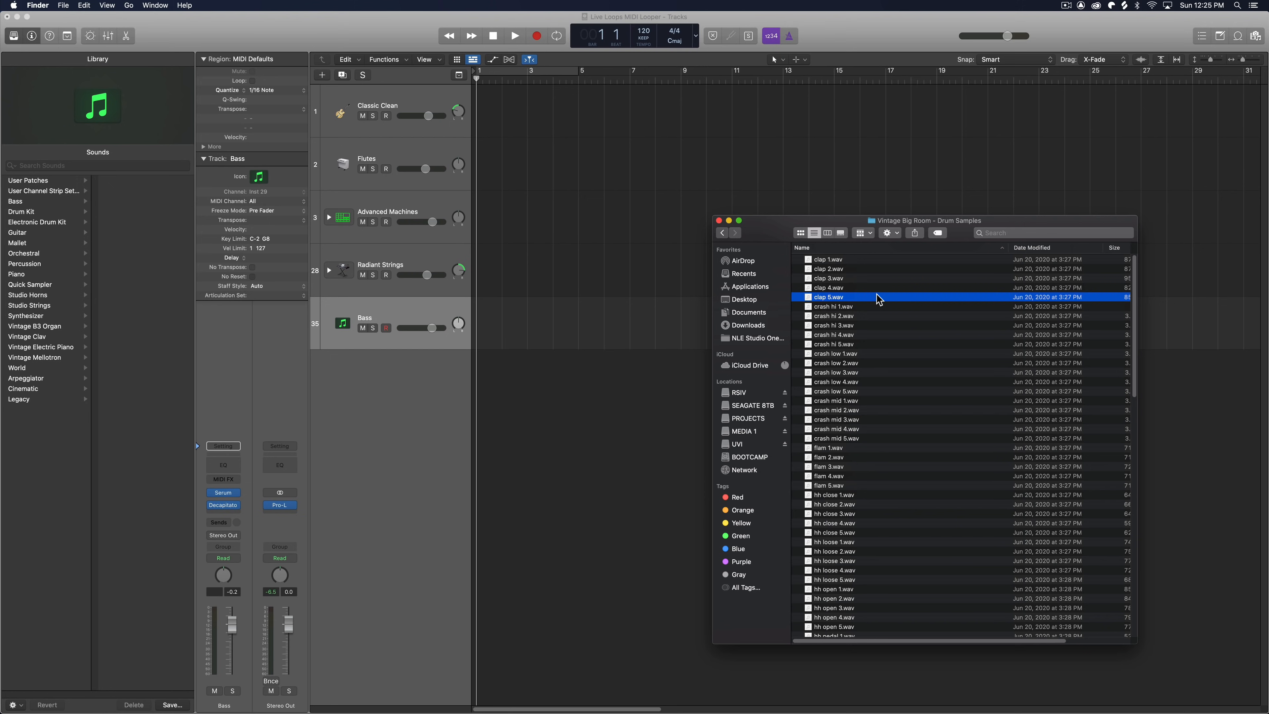
{"action": "left_click", "coordinate": [863, 345], "text": "super"}
{"action": "scroll", "coordinate": [864, 480], "scroll_direction": "down", "scroll_amount": 2}
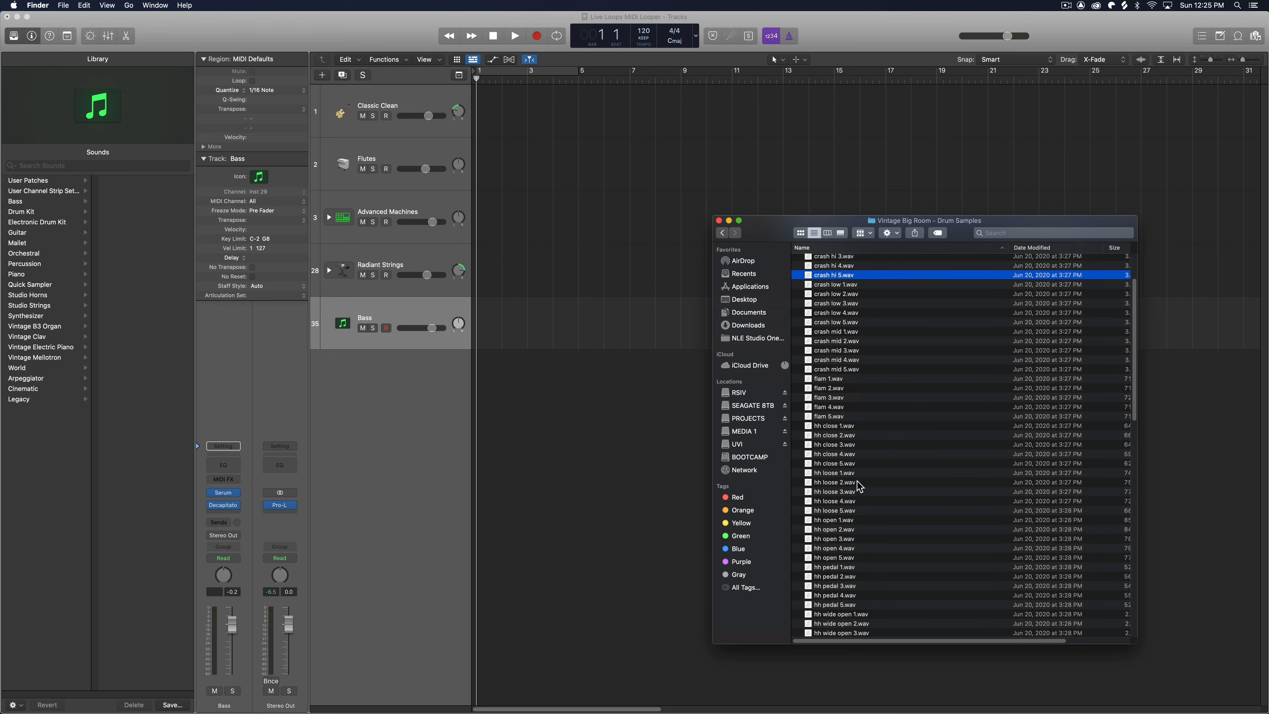
{"action": "left_click", "coordinate": [864, 464], "text": "super"}
{"action": "left_click", "coordinate": [864, 511], "text": "super"}
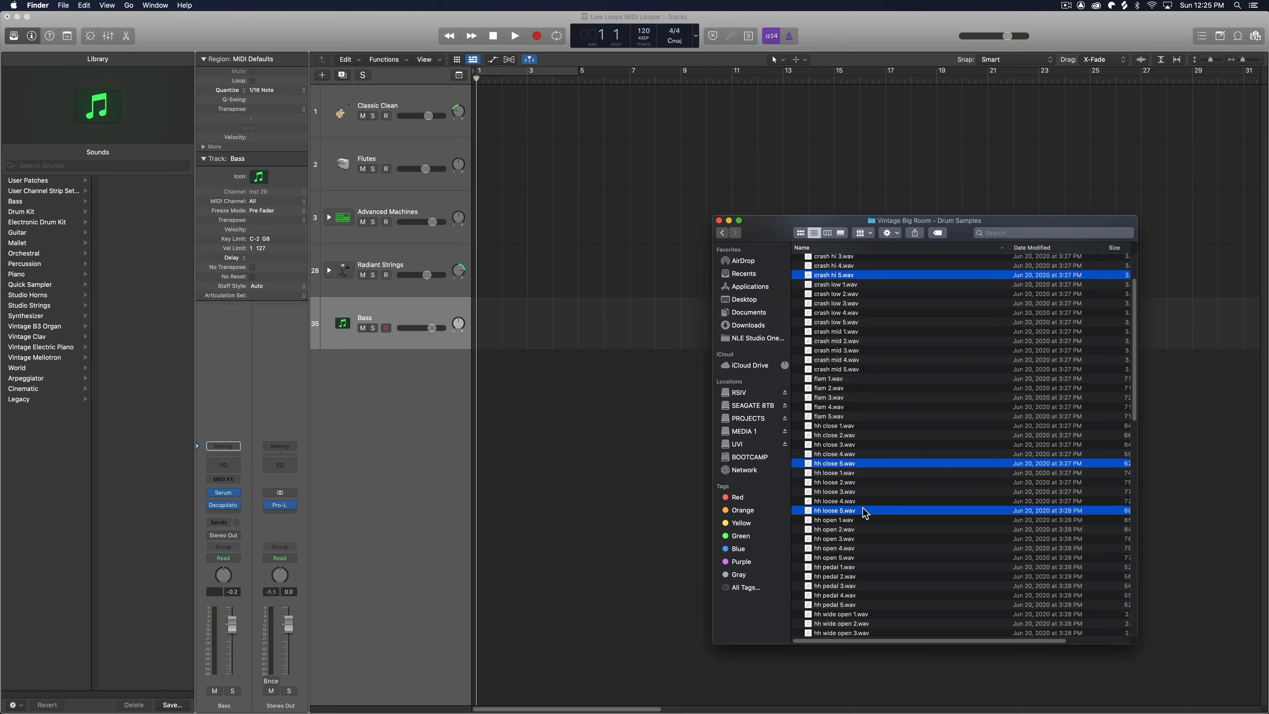
{"action": "left_click", "coordinate": [865, 558], "text": "super"}
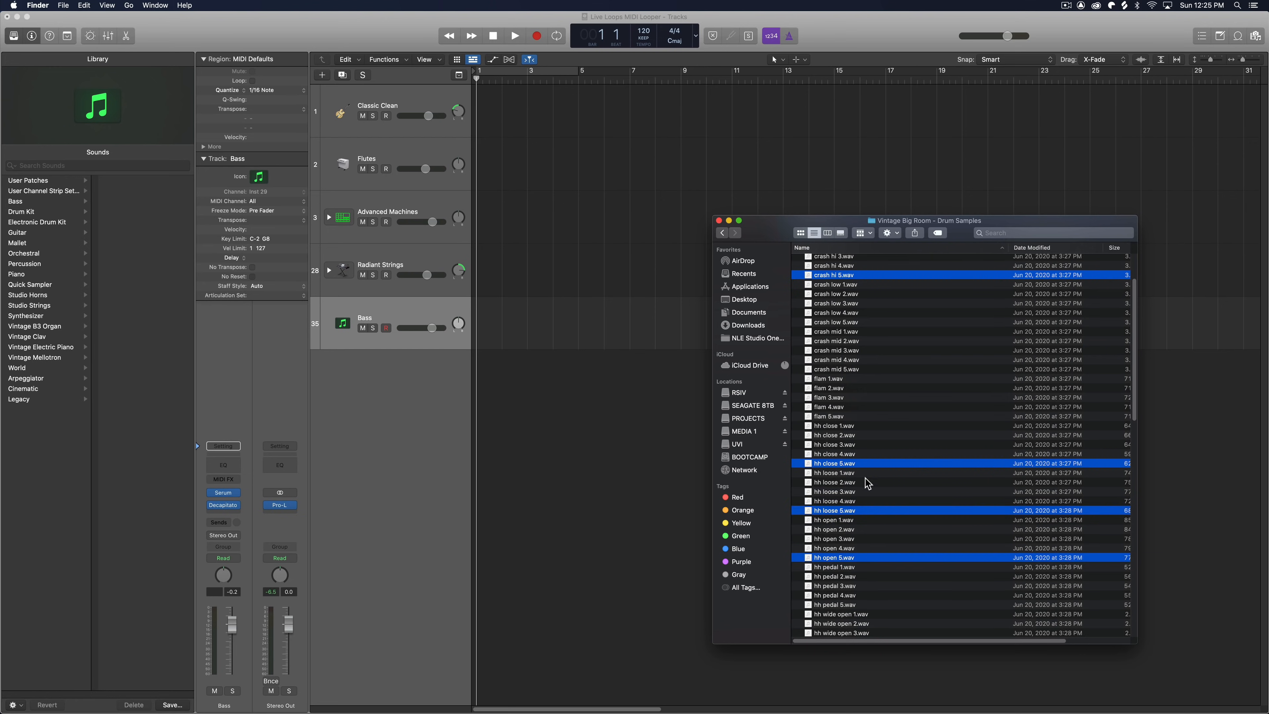
{"action": "scroll", "coordinate": [881, 519], "scroll_direction": "down", "scroll_amount": 5}
{"action": "scroll", "coordinate": [887, 520], "scroll_direction": "down", "scroll_amount": 3}
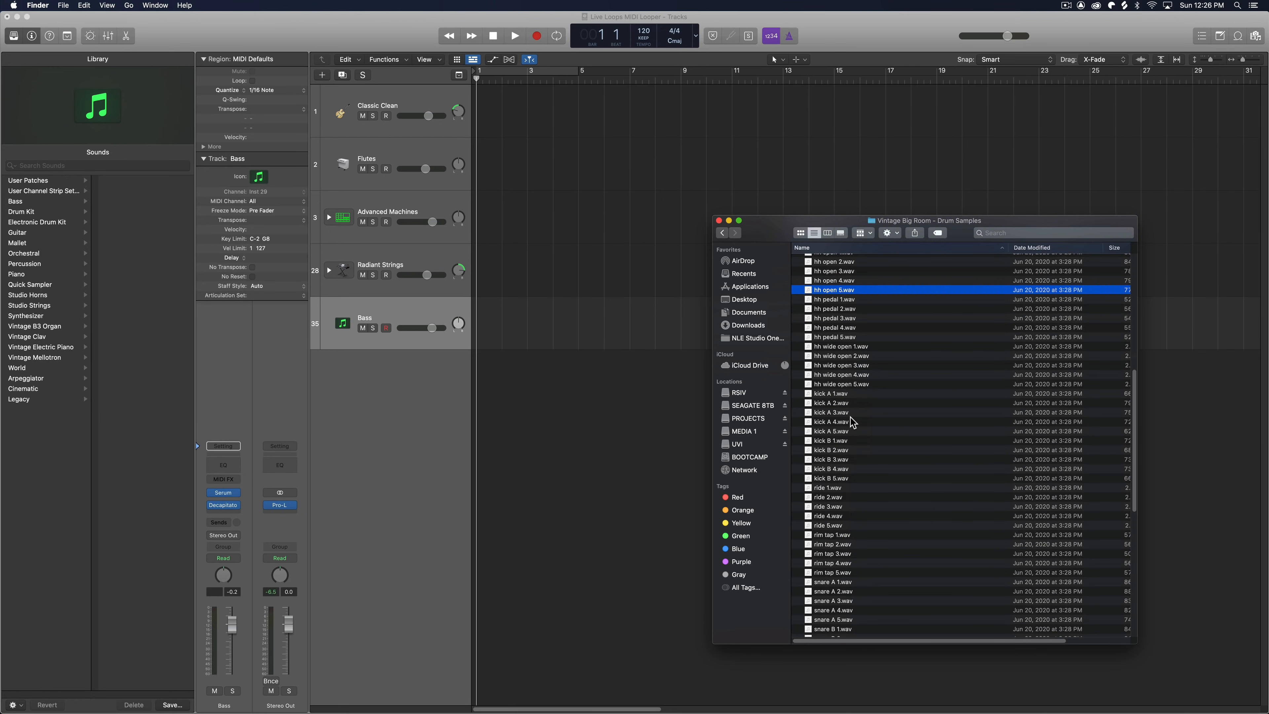
{"action": "left_click", "coordinate": [851, 431], "text": "super"}
{"action": "scroll", "coordinate": [859, 520], "scroll_direction": "down", "scroll_amount": 4}
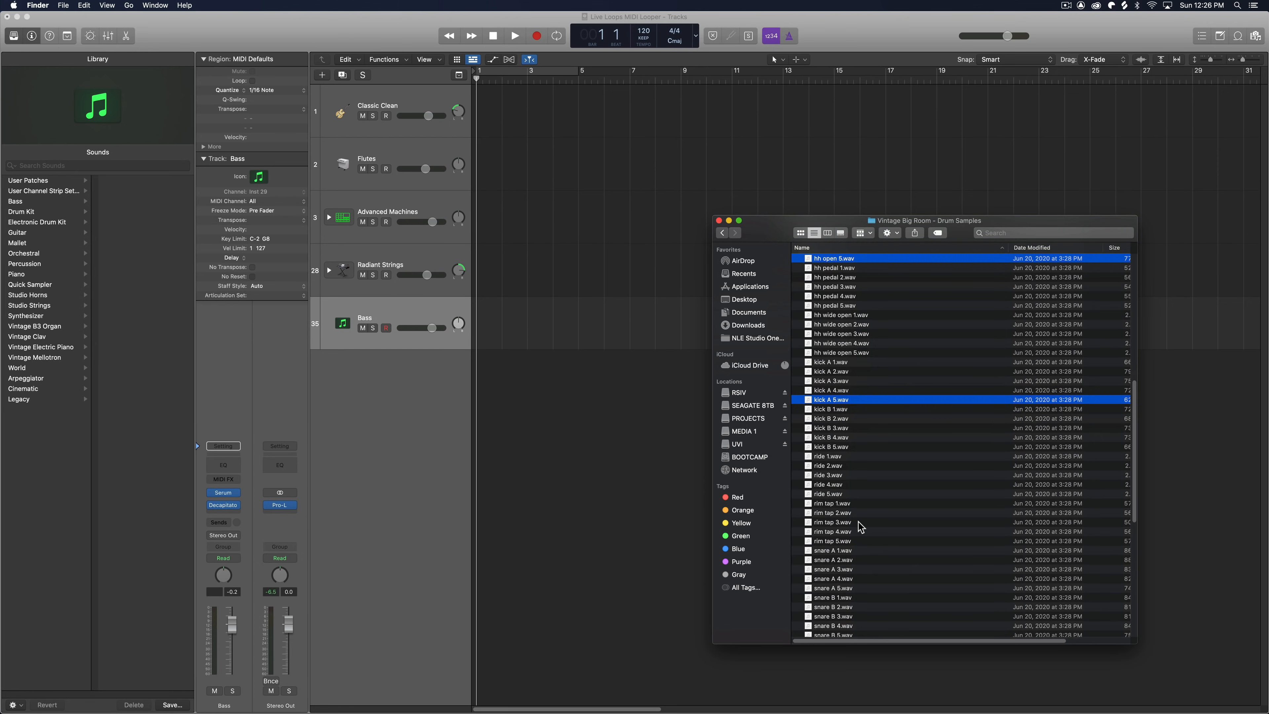
{"action": "left_click", "coordinate": [872, 525], "text": "super"}
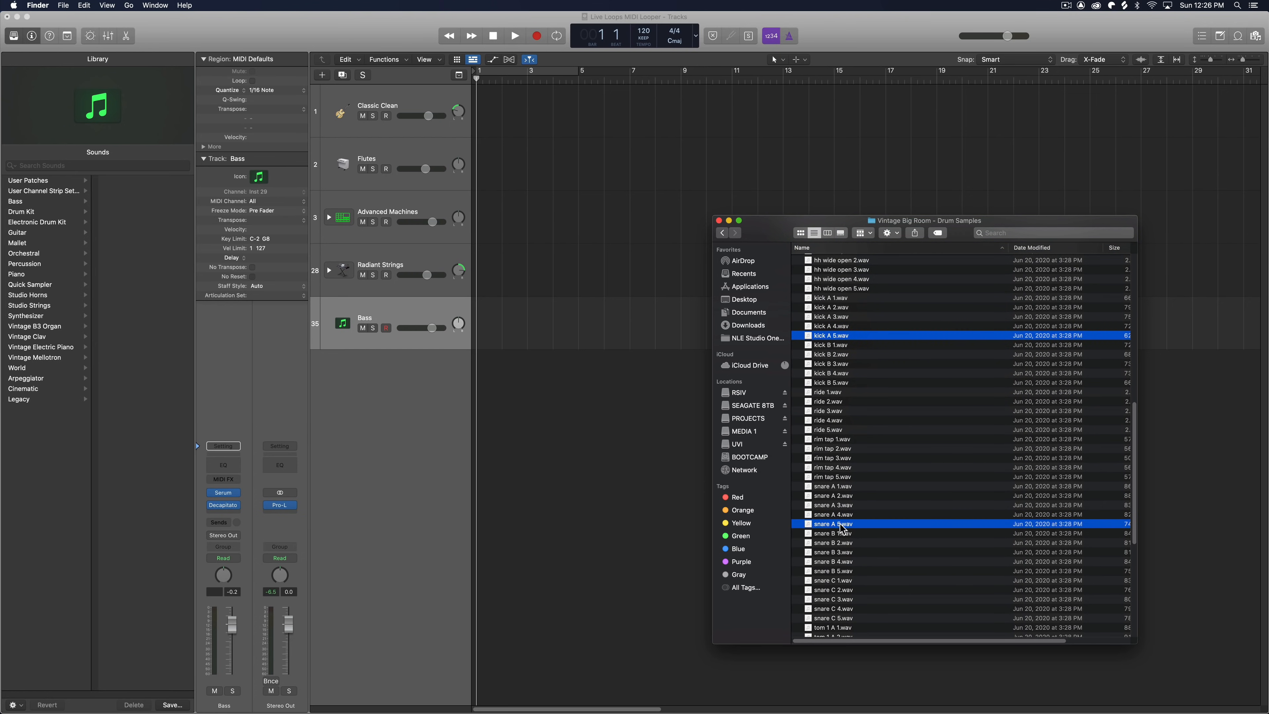
{"action": "left_click_drag", "start_coordinate": [842, 528], "coordinate": [501, 397]}
{"action": "left_click_drag", "start_coordinate": [496, 417], "coordinate": [436, 397]}
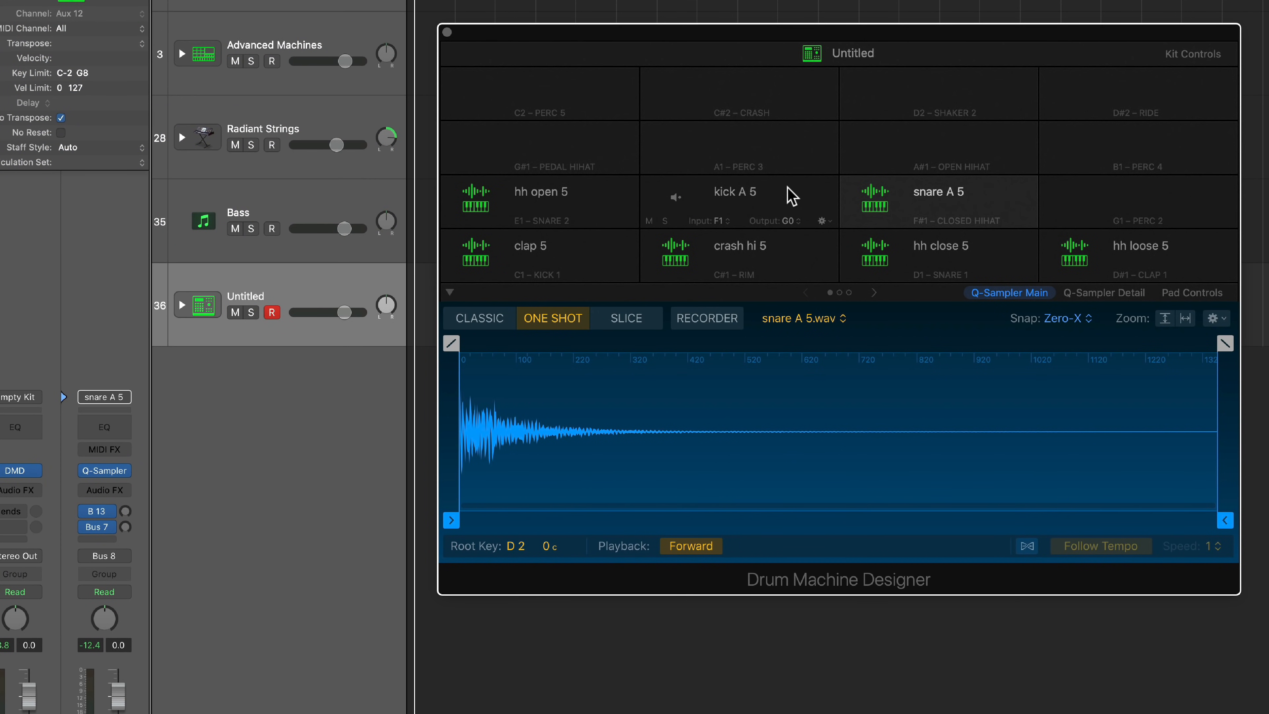
Use Learn Note to set the input notes of kick A 5 to C1, snare A 5 to C#1 and clap 5 to D1
{"action": "left_click", "coordinate": [814, 194]}
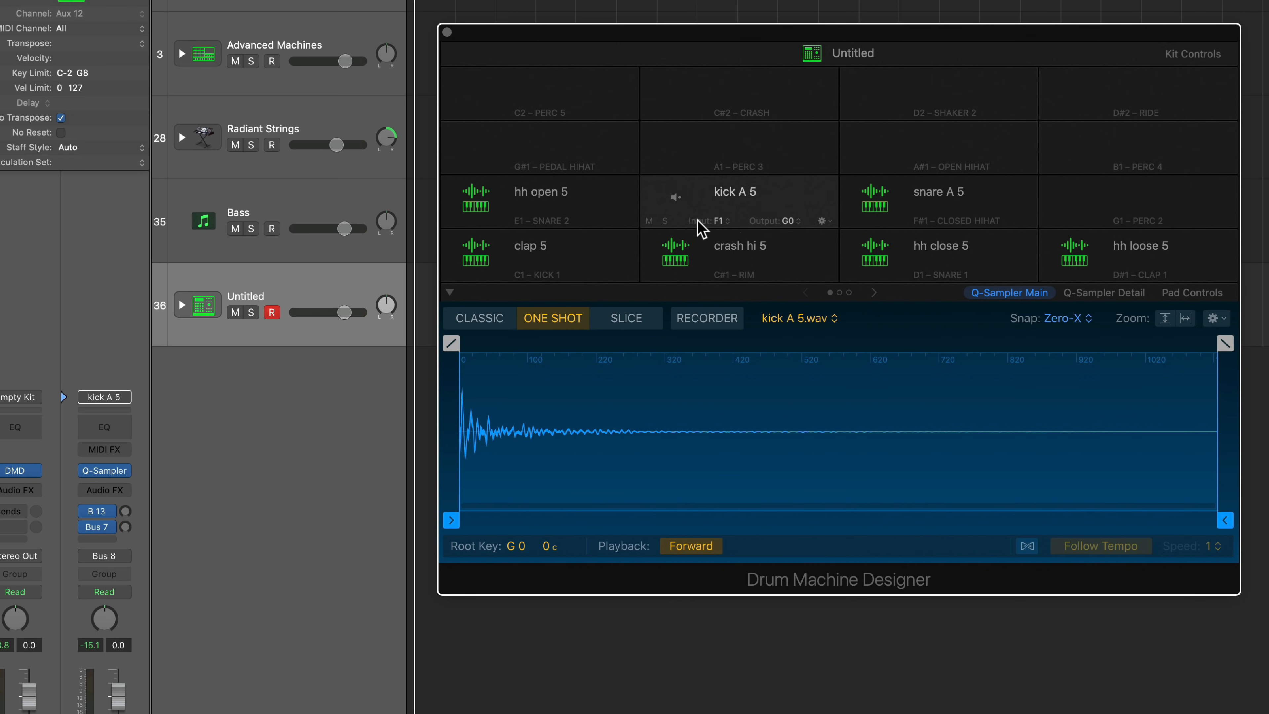
{"action": "left_click", "coordinate": [719, 220]}
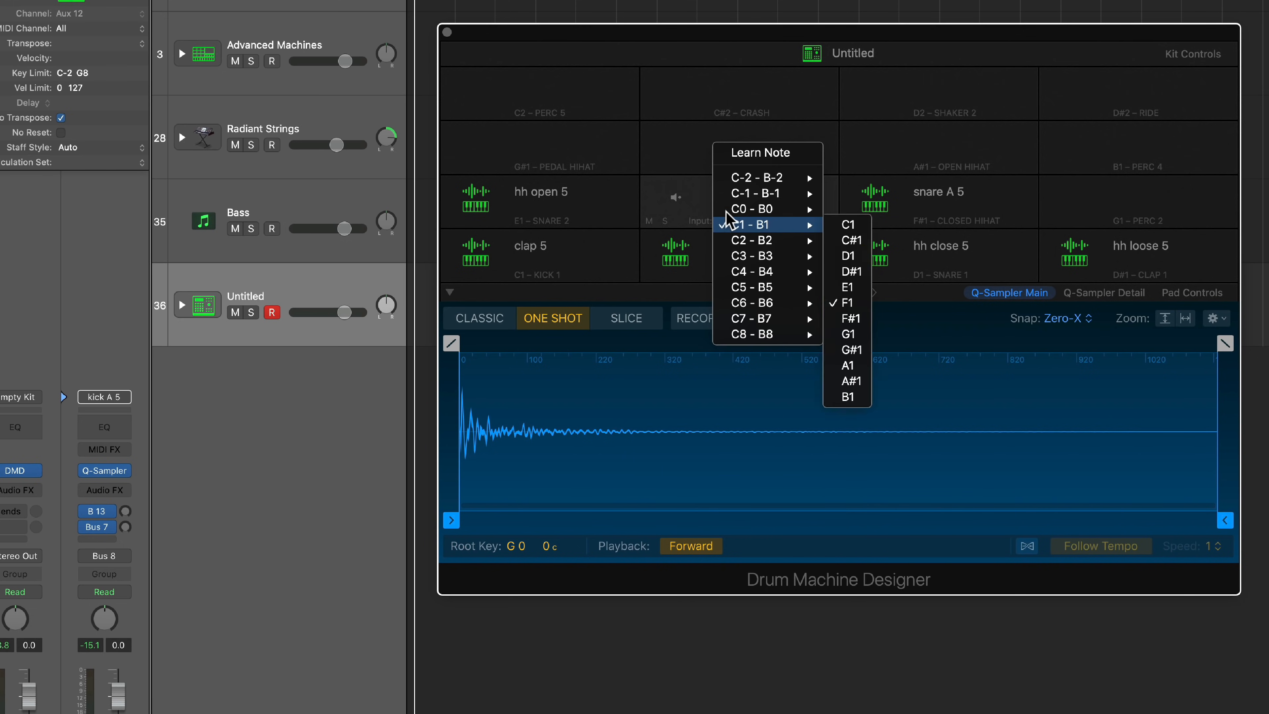
{"action": "left_click", "coordinate": [783, 158]}
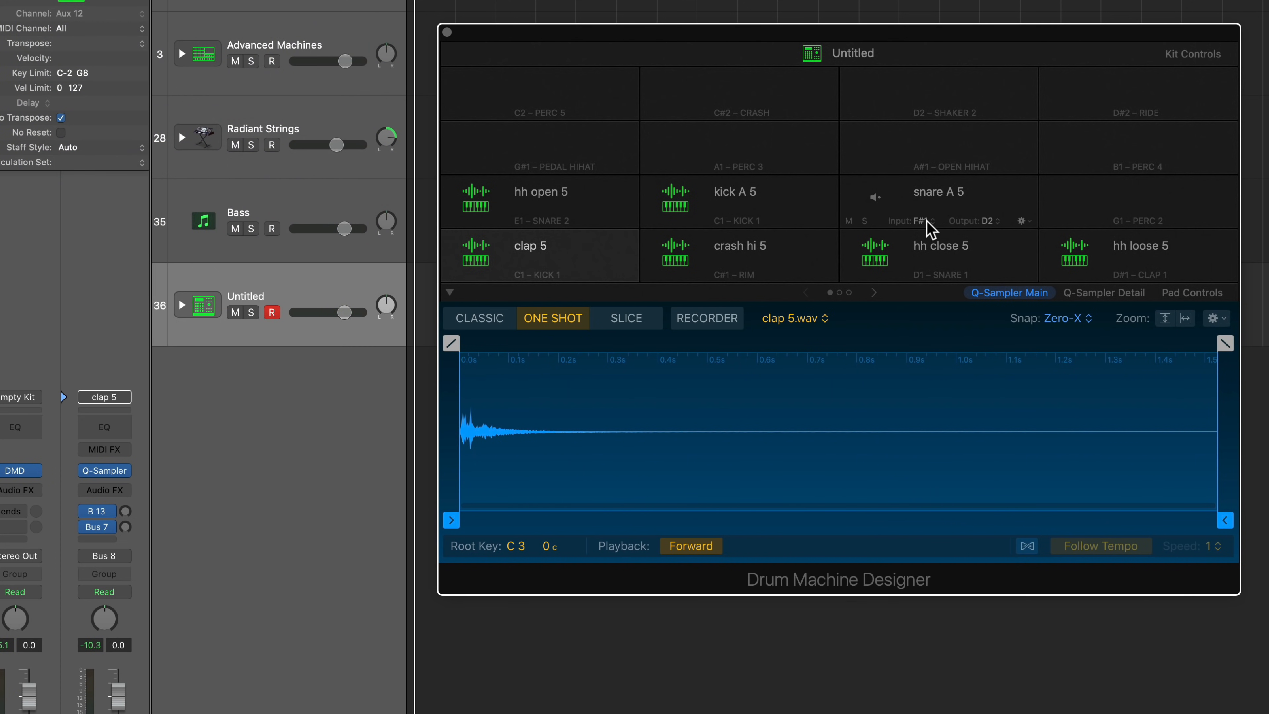
{"action": "left_click", "coordinate": [932, 229]}
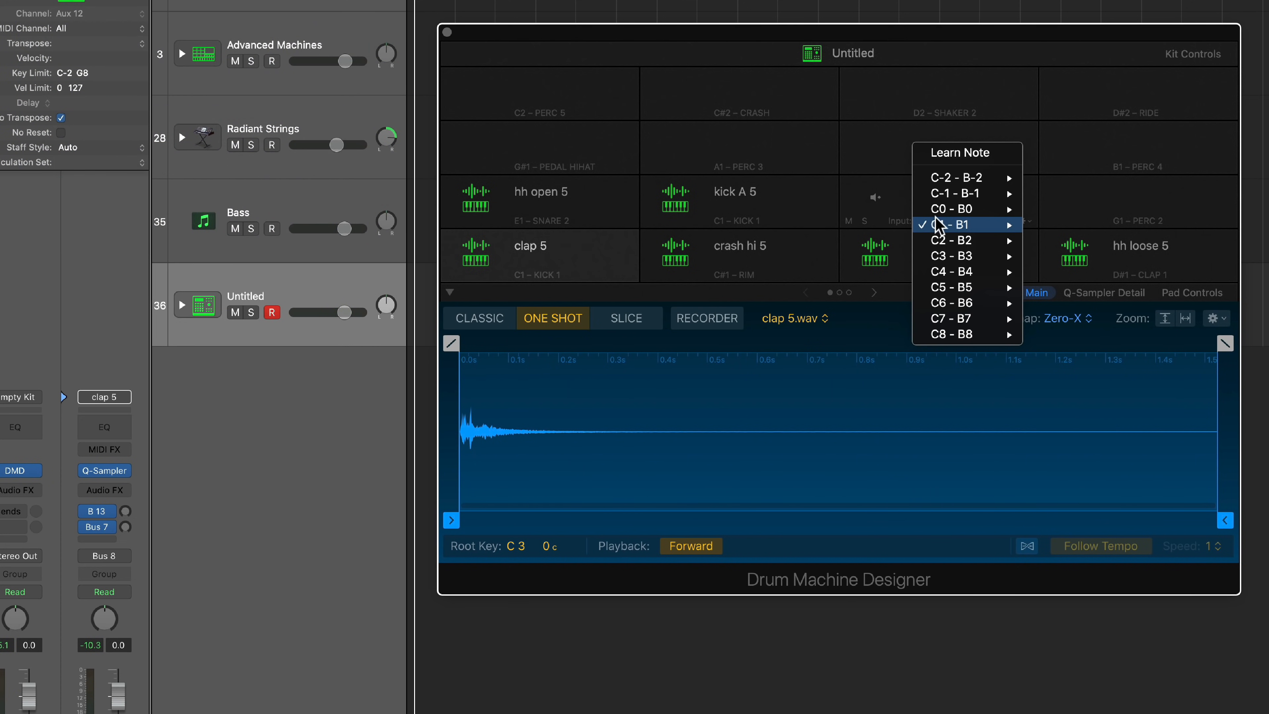
{"action": "left_click", "coordinate": [962, 159]}
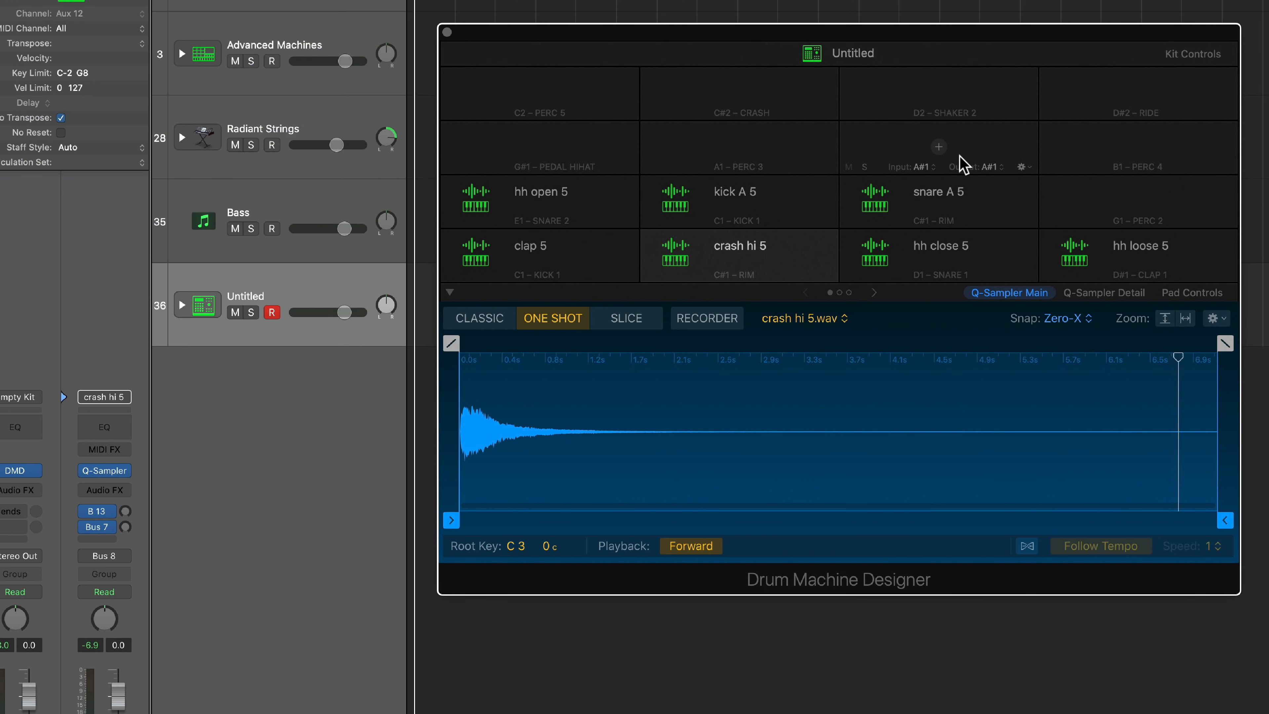
{"action": "left_click", "coordinate": [530, 274]}
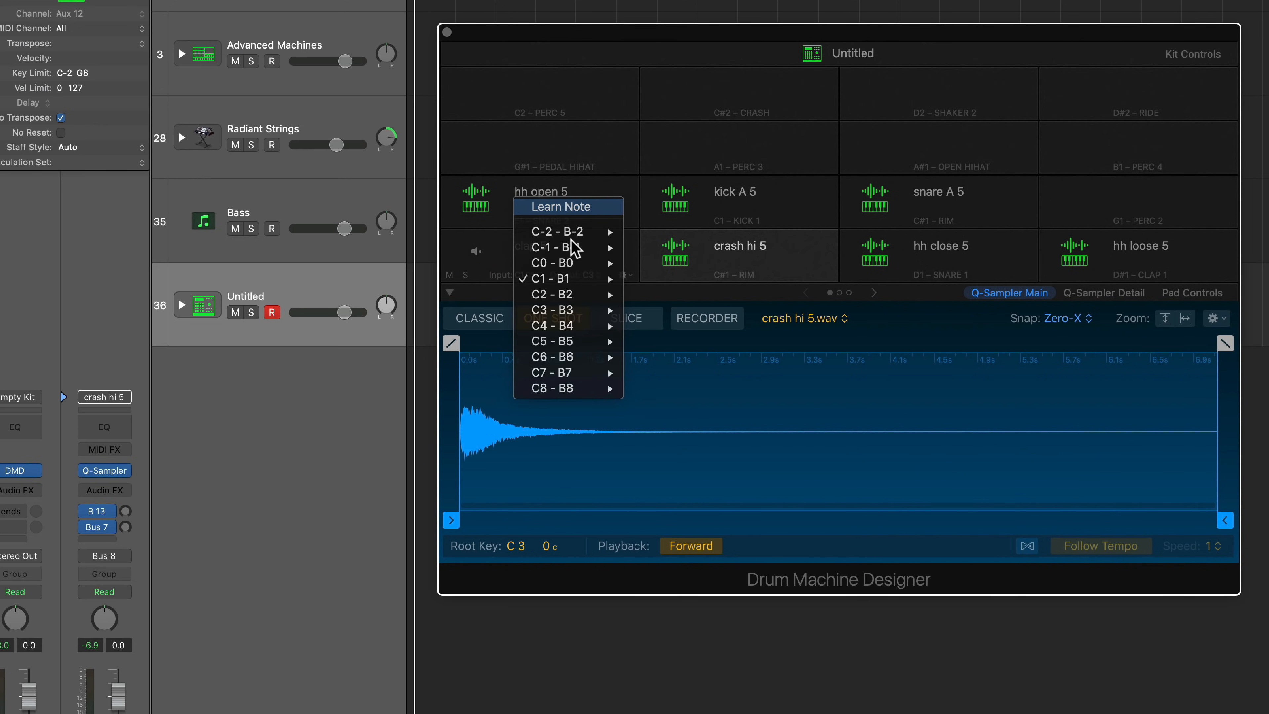
{"action": "left_click", "coordinate": [569, 208]}
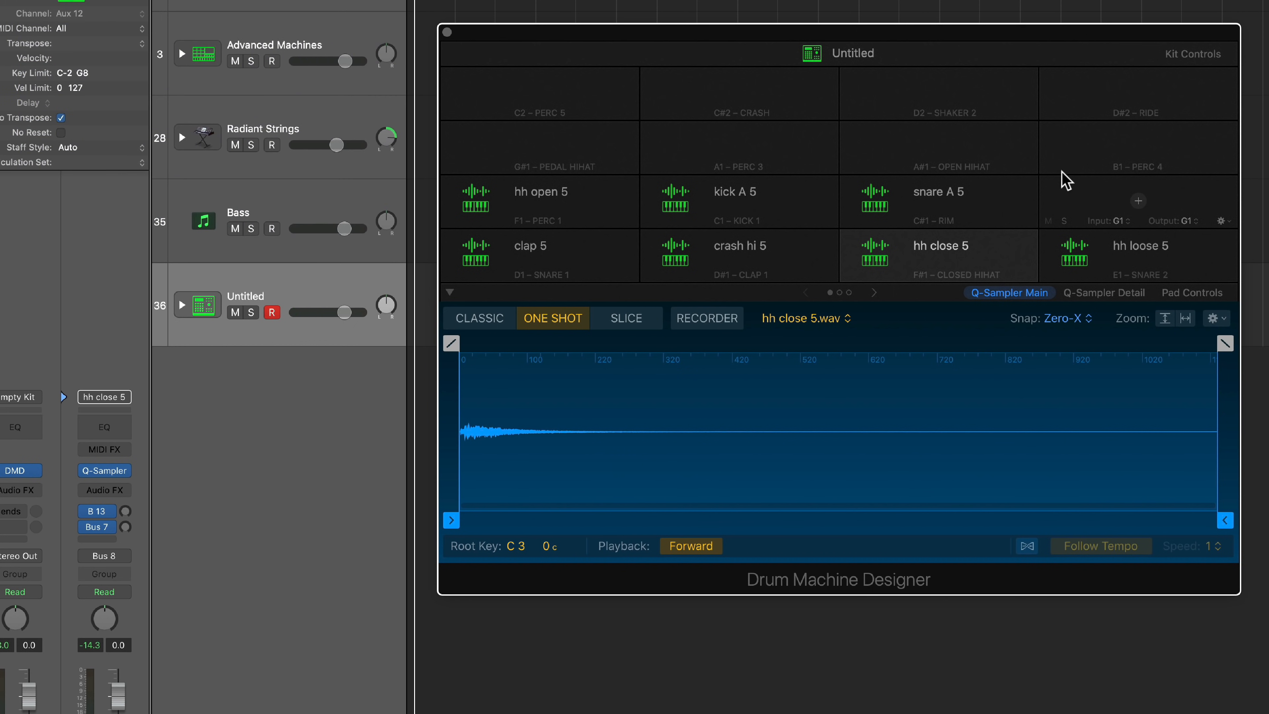
Assign the hh open 5, hh close 5 and hh loose 5 pads to Exclusive Group 1
{"action": "left_click", "coordinate": [622, 221]}
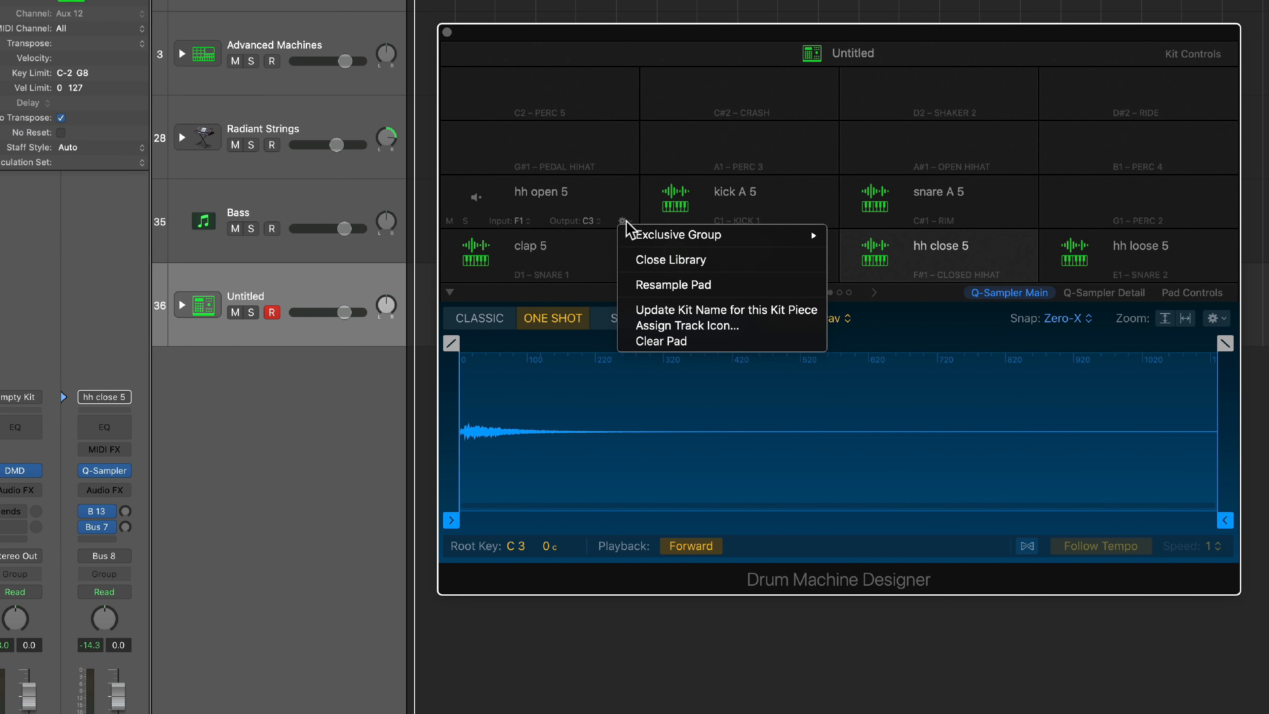
{"action": "mouse_move", "coordinate": [687, 235]}
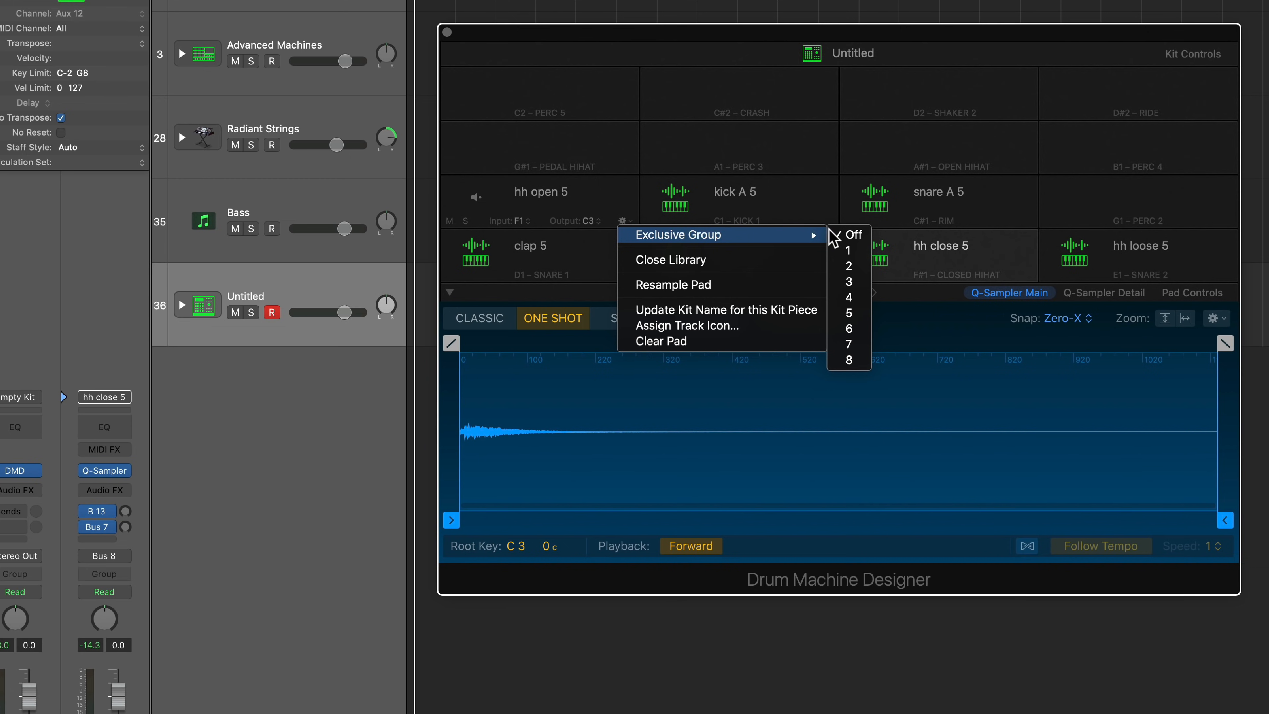
{"action": "left_click", "coordinate": [847, 250]}
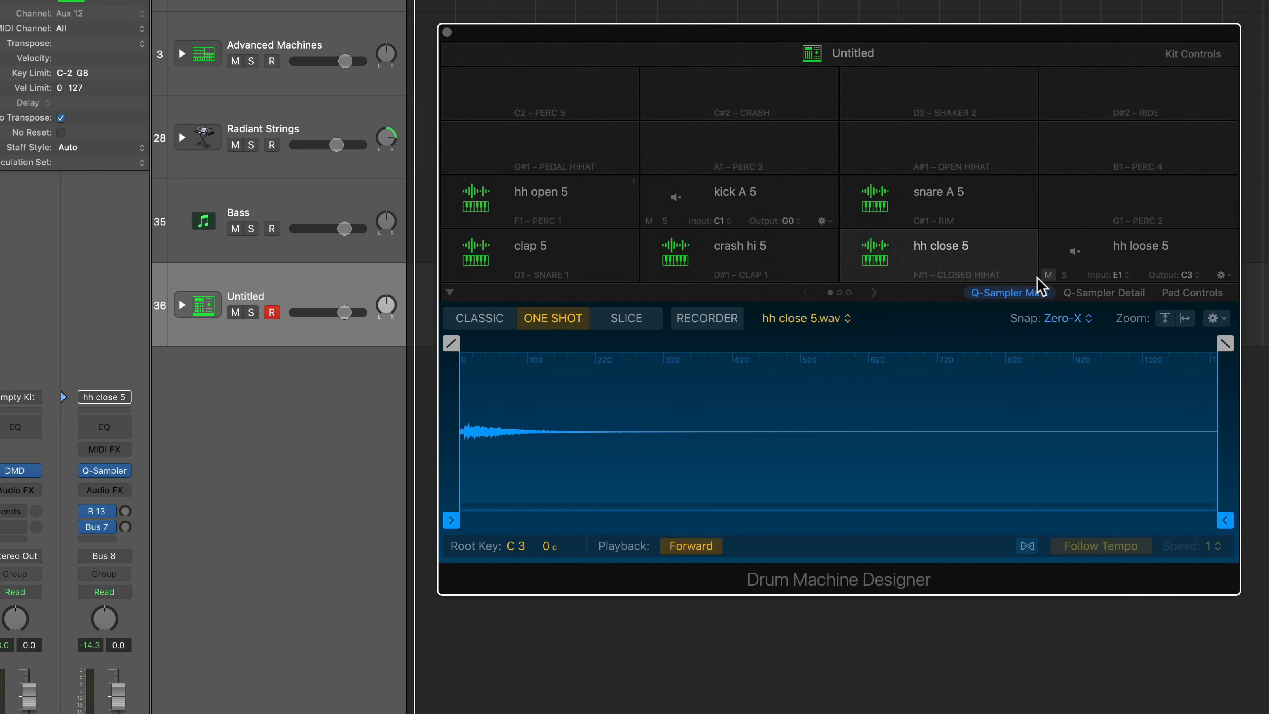
{"action": "left_click", "coordinate": [1021, 274]}
{"action": "mouse_move", "coordinate": [1048, 289]}
{"action": "left_click", "coordinate": [1247, 303]}
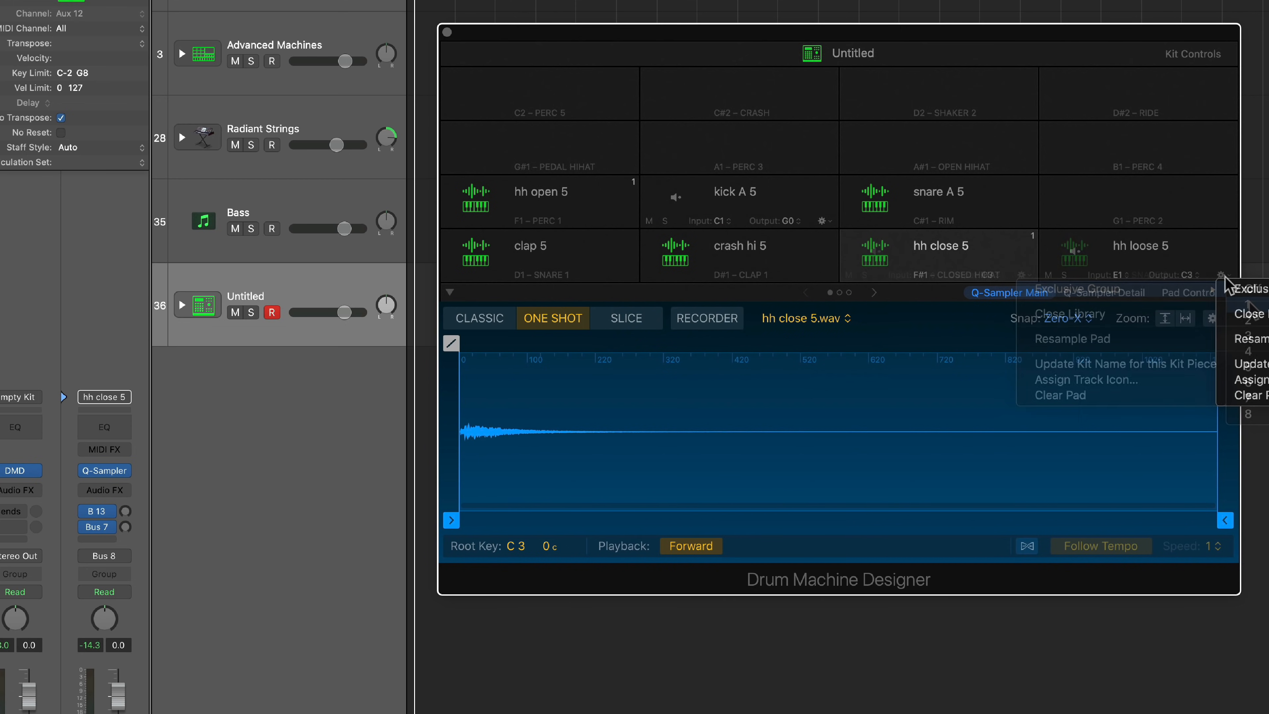
{"action": "left_click", "coordinate": [1268, 302]}
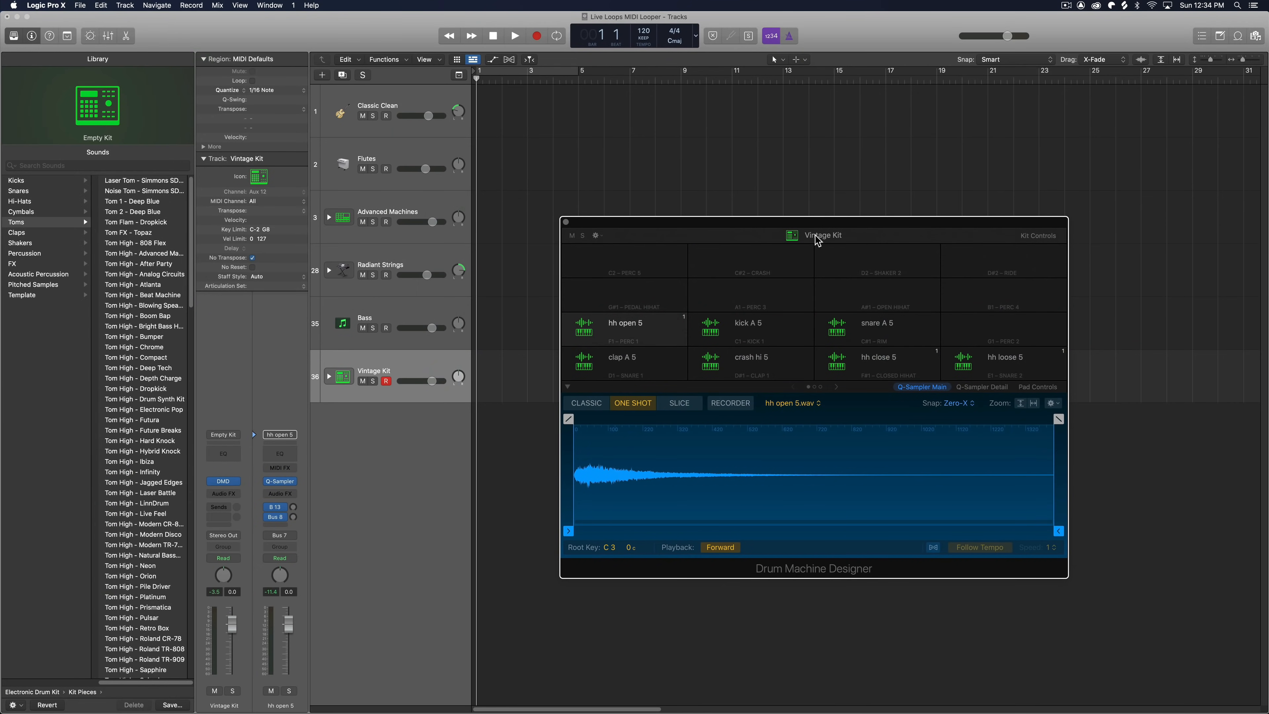
Save the whole drum kit as a patch named Vintage Kit in the Custom Kits folder
{"action": "left_click", "coordinate": [866, 237]}
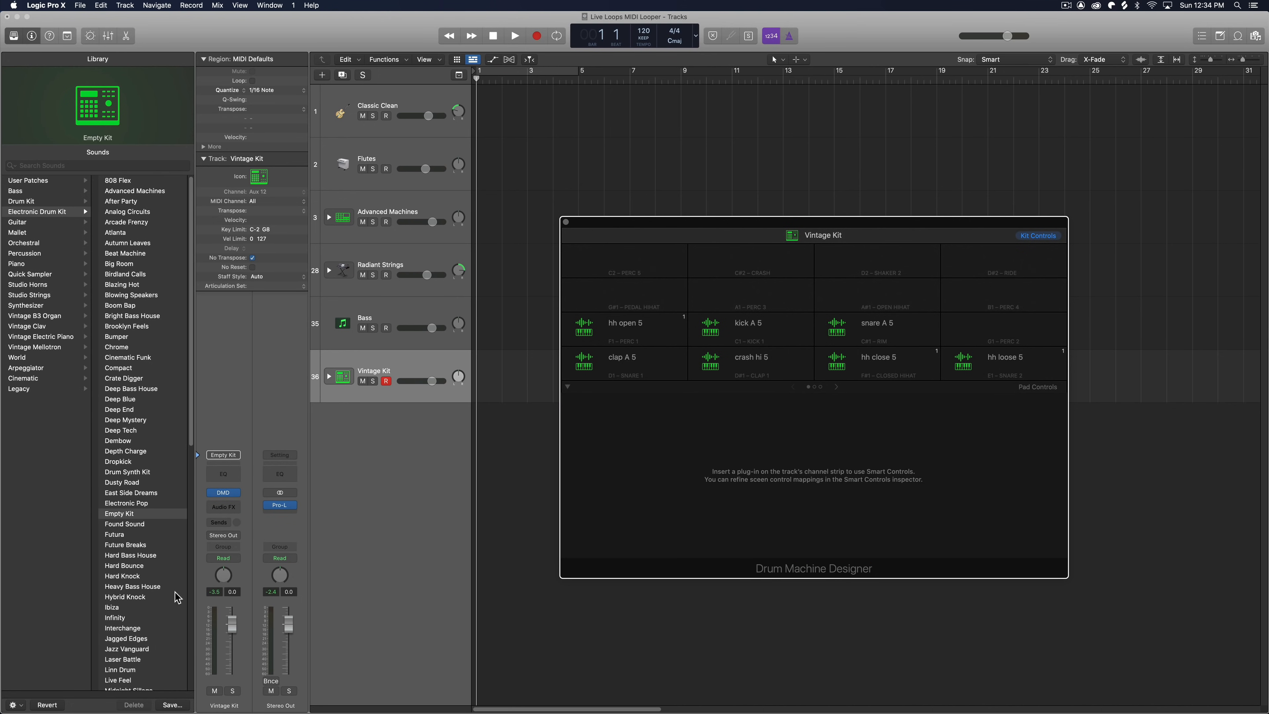
{"action": "left_click", "coordinate": [172, 705]}
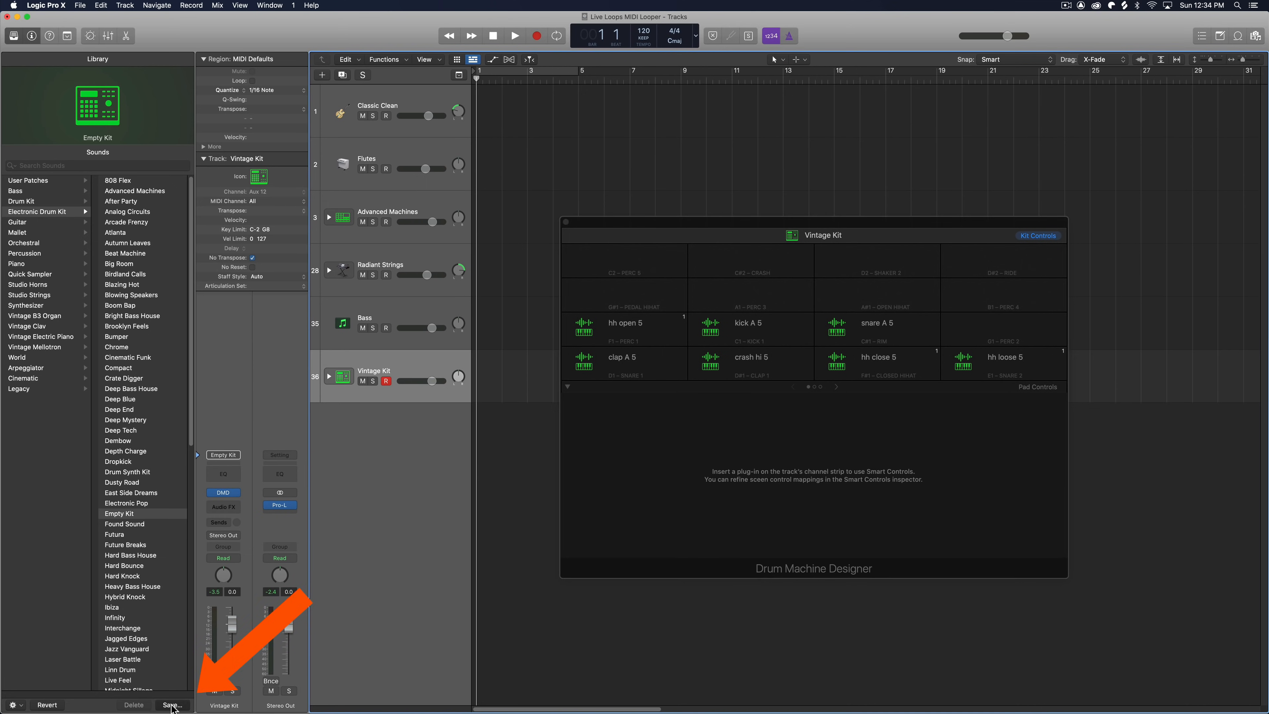
{"action": "left_click", "coordinate": [172, 705]}
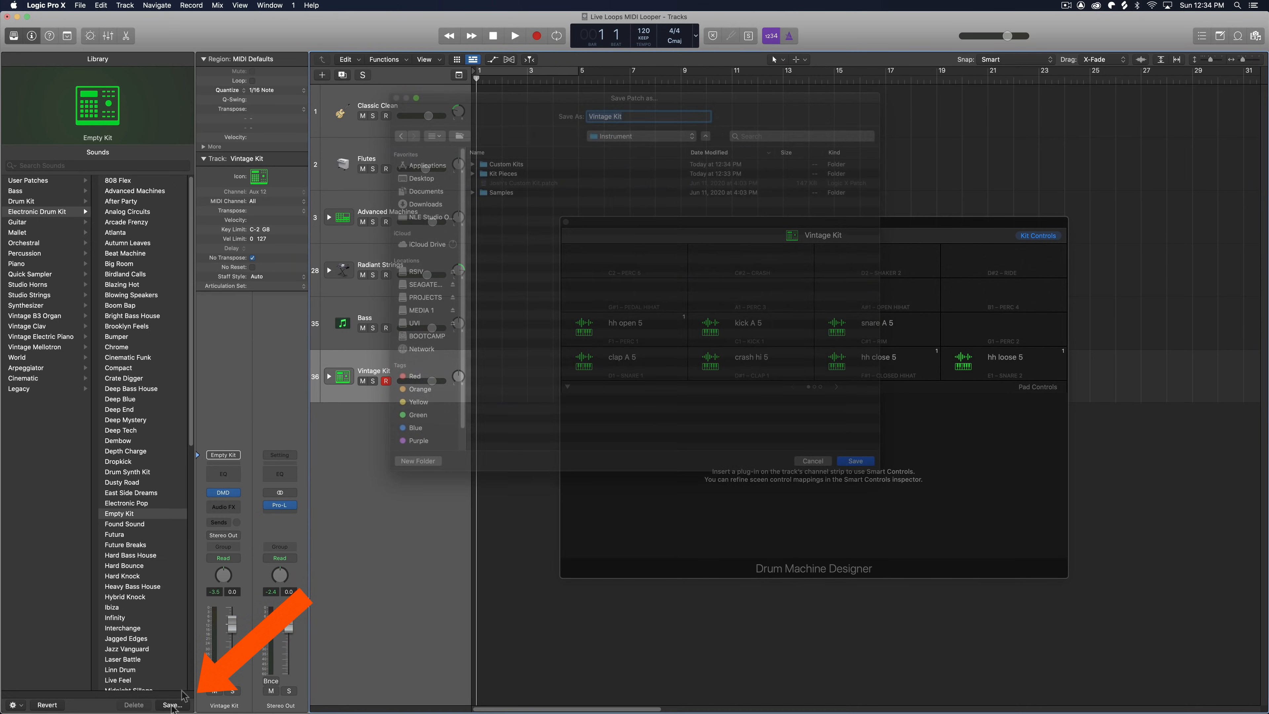
{"action": "double_click", "coordinate": [508, 167]}
{"action": "left_click_drag", "start_coordinate": [649, 120], "coordinate": [579, 119]}
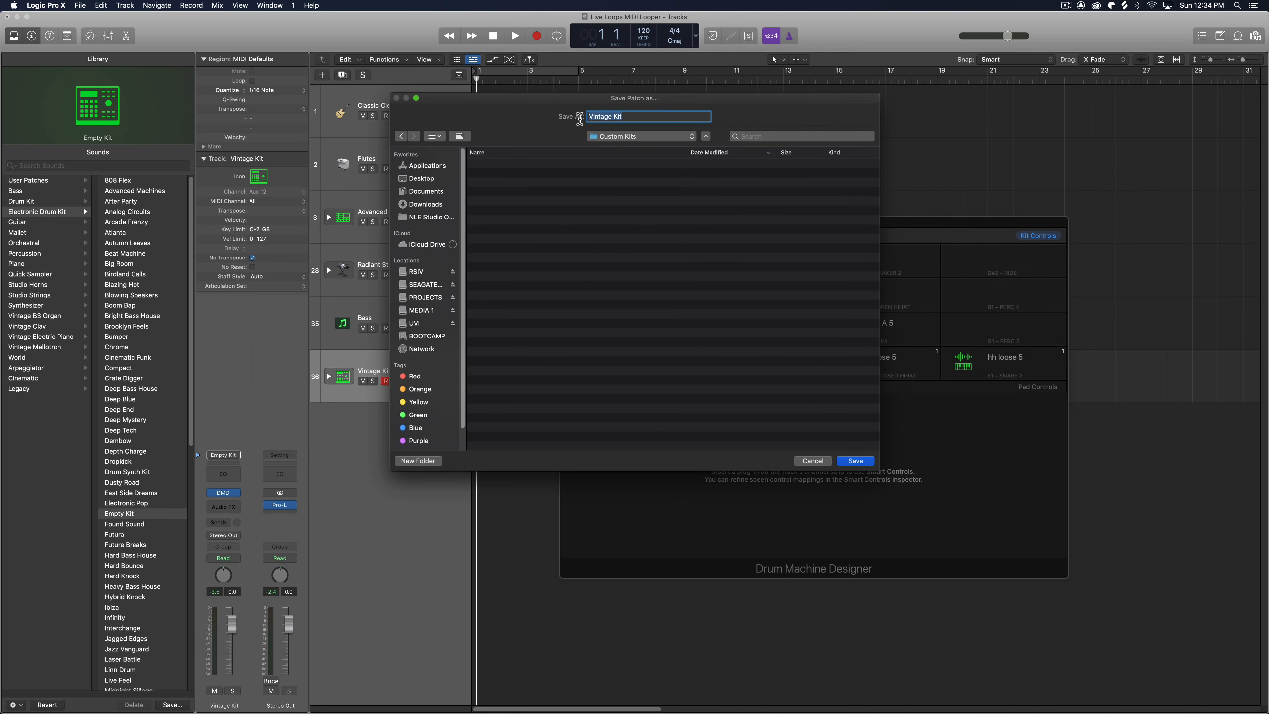
{"action": "left_click", "coordinate": [854, 459]}
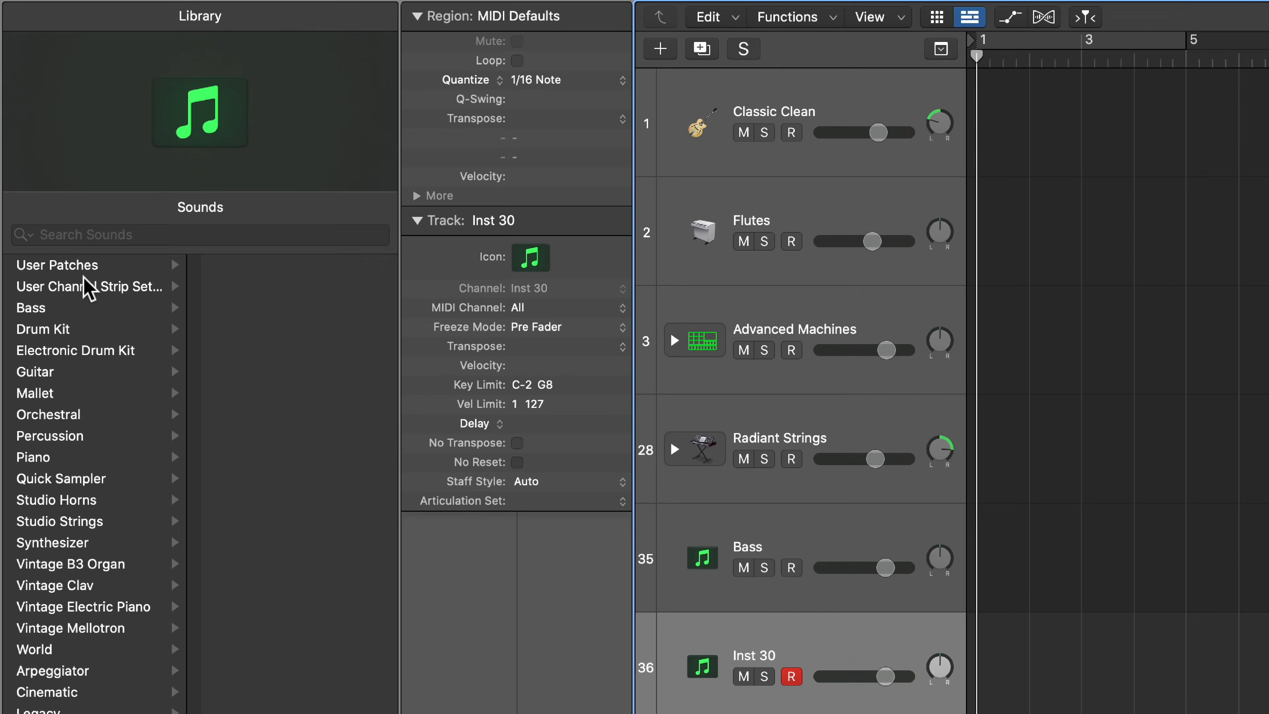
Load the Vintage Kit user patch from Custom Kits onto the Inst 30 track and expand its subtracks
{"action": "left_click", "coordinate": [88, 266]}
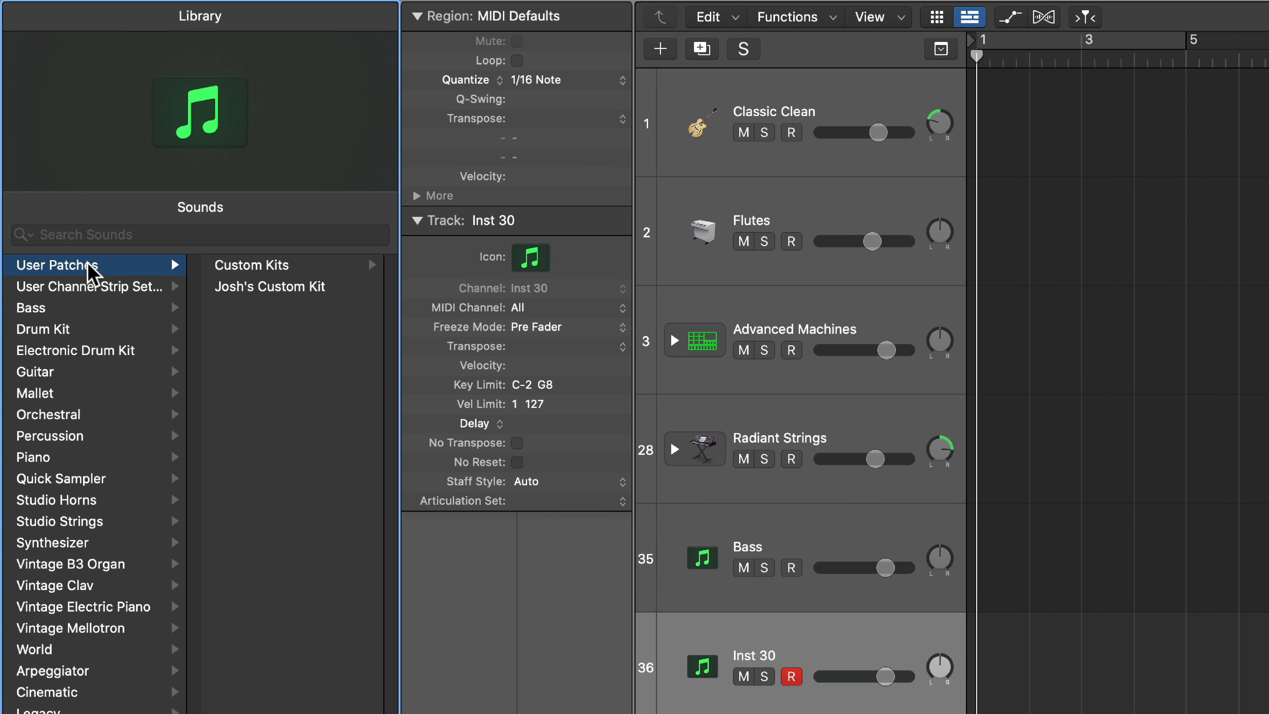
{"action": "left_click", "coordinate": [234, 266]}
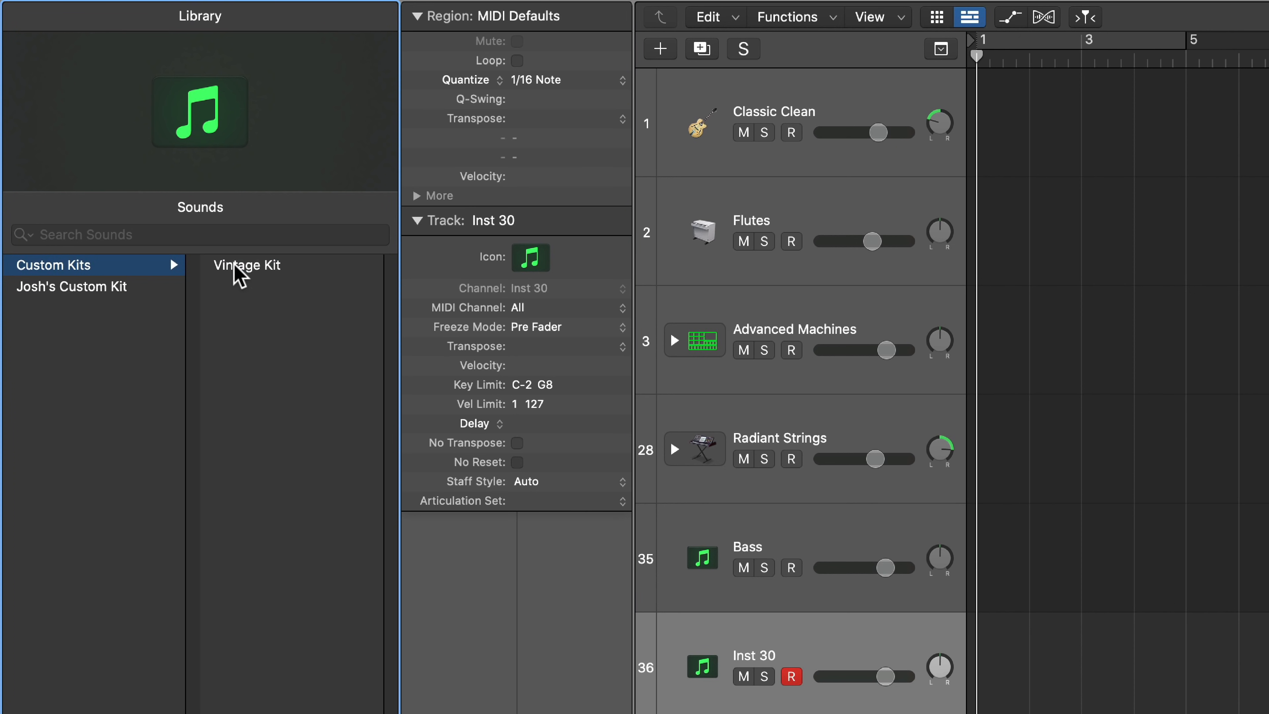
{"action": "left_click", "coordinate": [259, 268]}
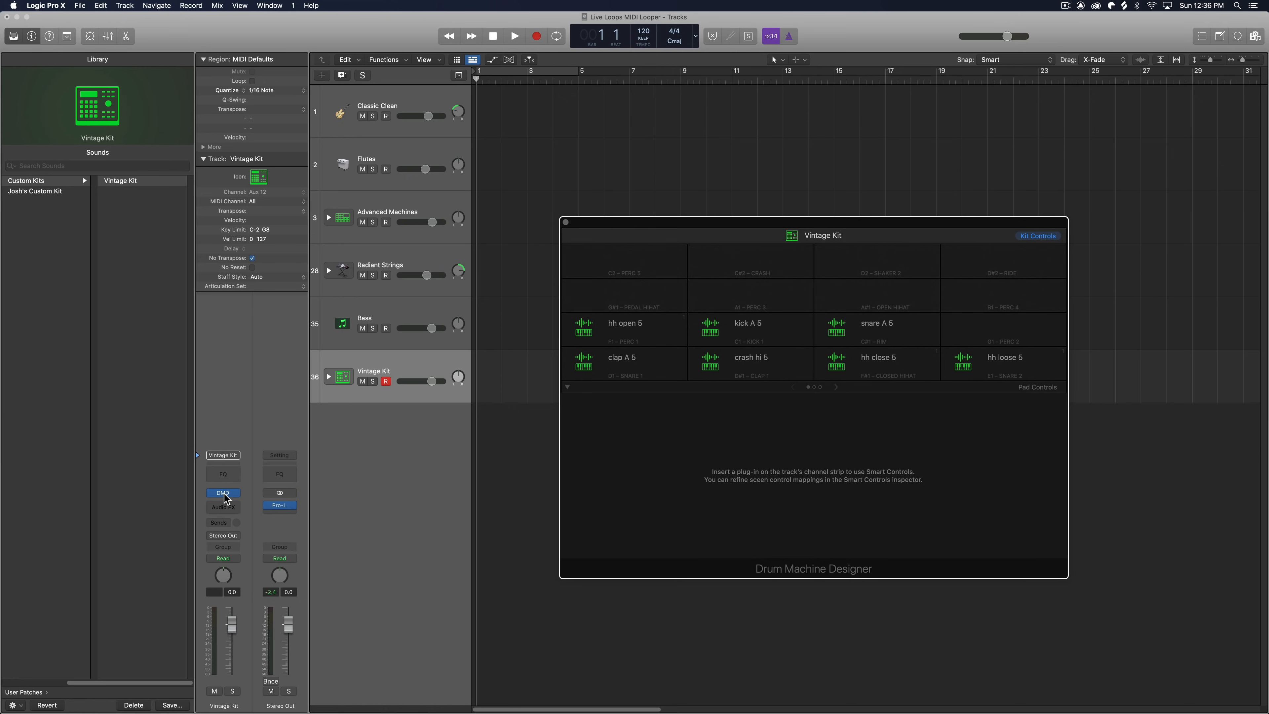
{"action": "left_click", "coordinate": [329, 375]}
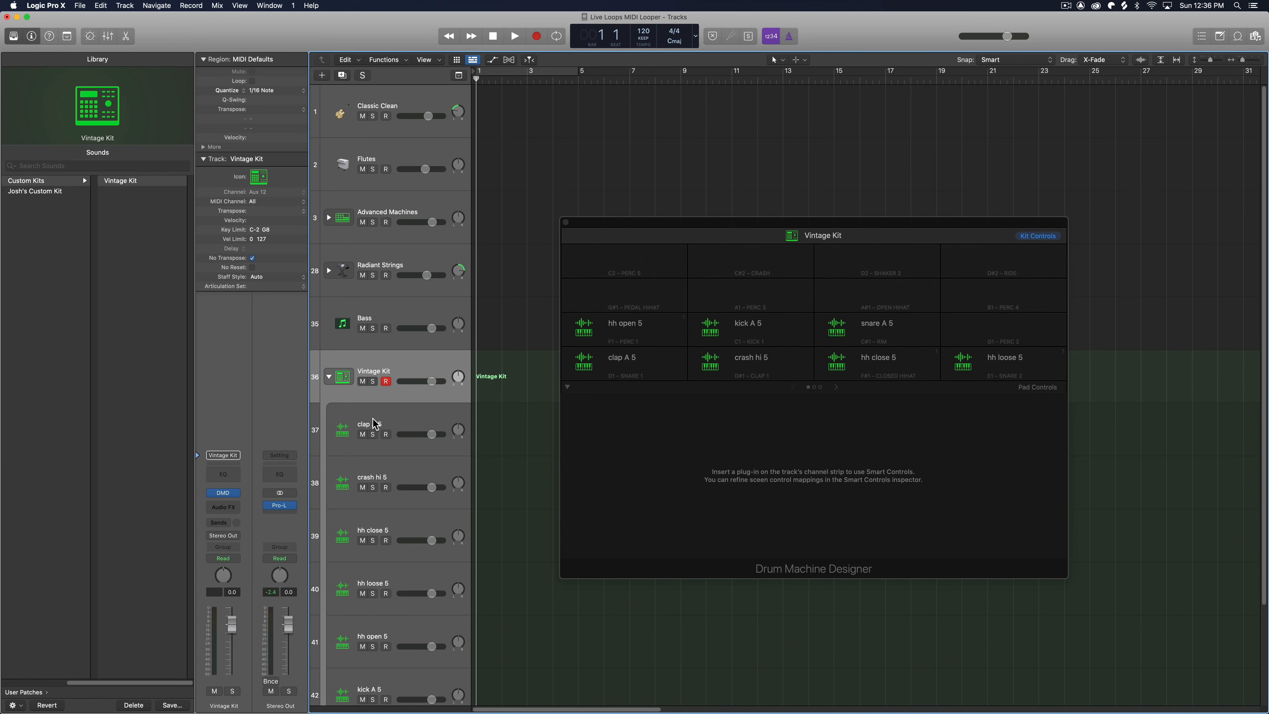
View the Vintage Kit subtracks and collapse the Vintage Kit track stack
{"action": "scroll", "coordinate": [387, 465], "scroll_direction": "down", "scroll_amount": 1}
{"action": "scroll", "coordinate": [387, 465], "scroll_direction": "down", "scroll_amount": 3}
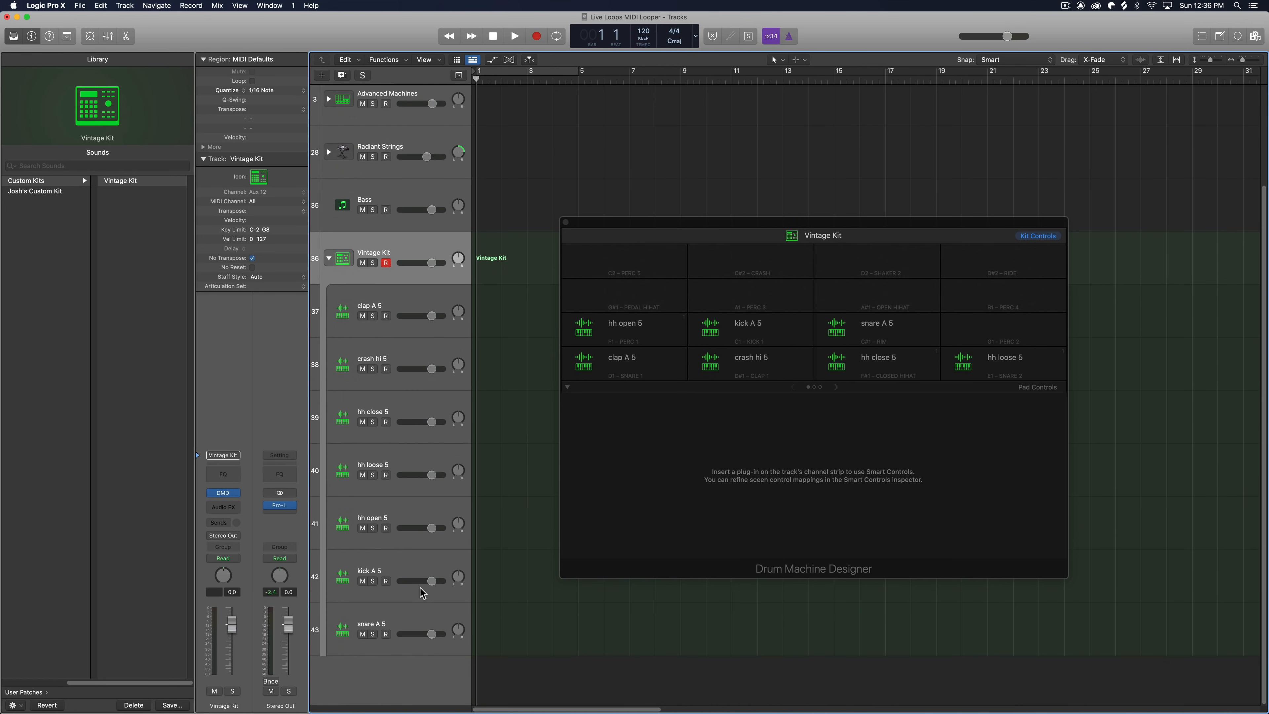
{"action": "left_click", "coordinate": [329, 259]}
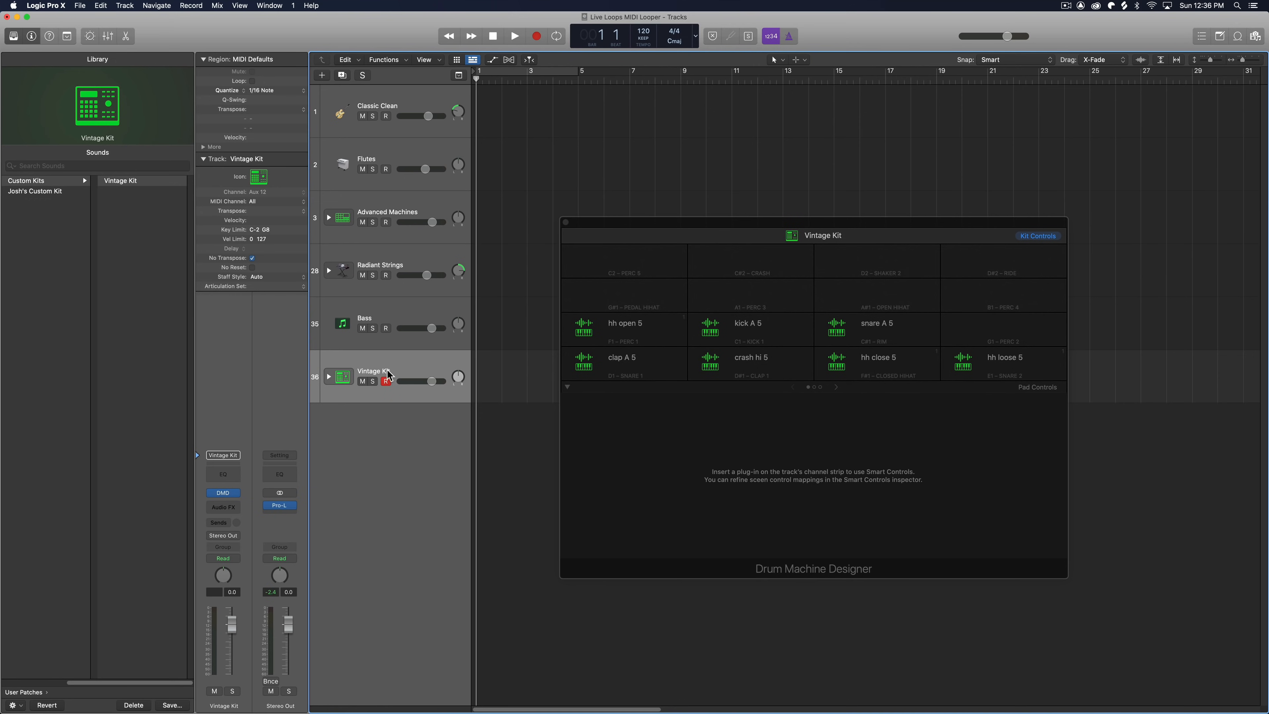
{"action": "left_click", "coordinate": [329, 375]}
{"action": "left_click", "coordinate": [329, 377]}
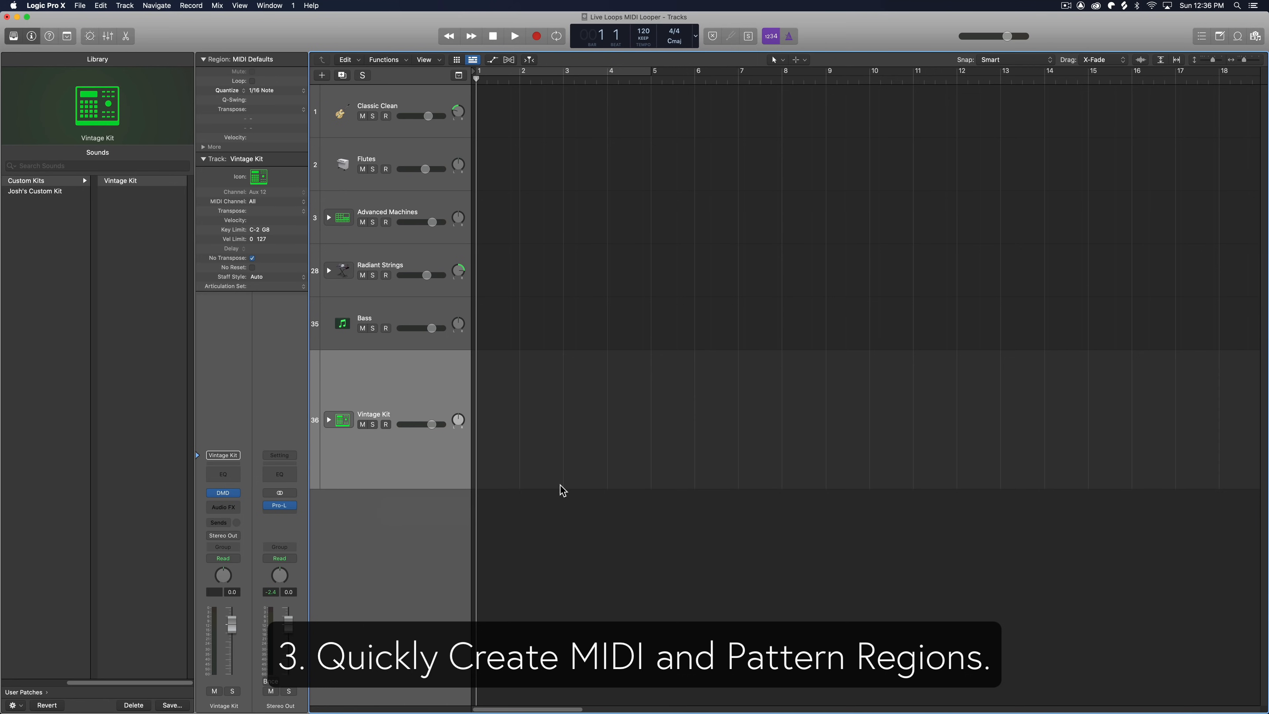
Check the region creation options for the empty Vintage Kit lane, and search the key commands for create region
{"action": "right_click", "coordinate": [485, 376]}
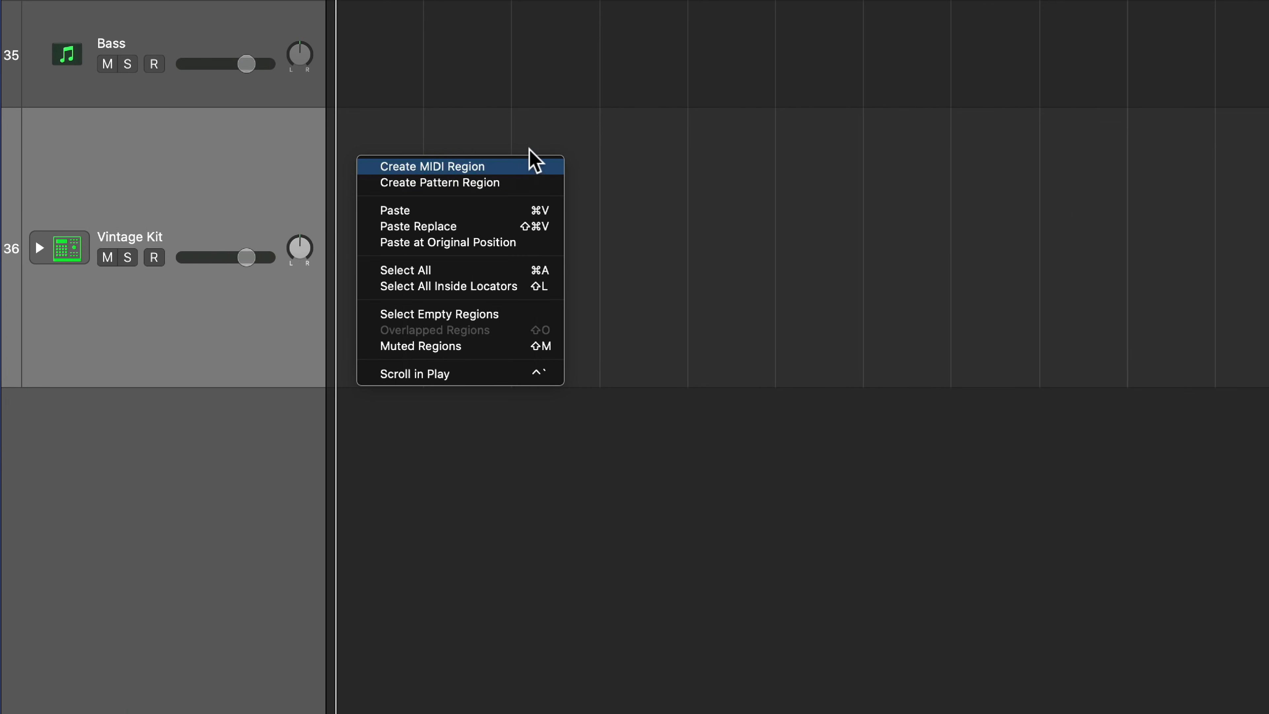
{"action": "left_click", "coordinate": [527, 125]}
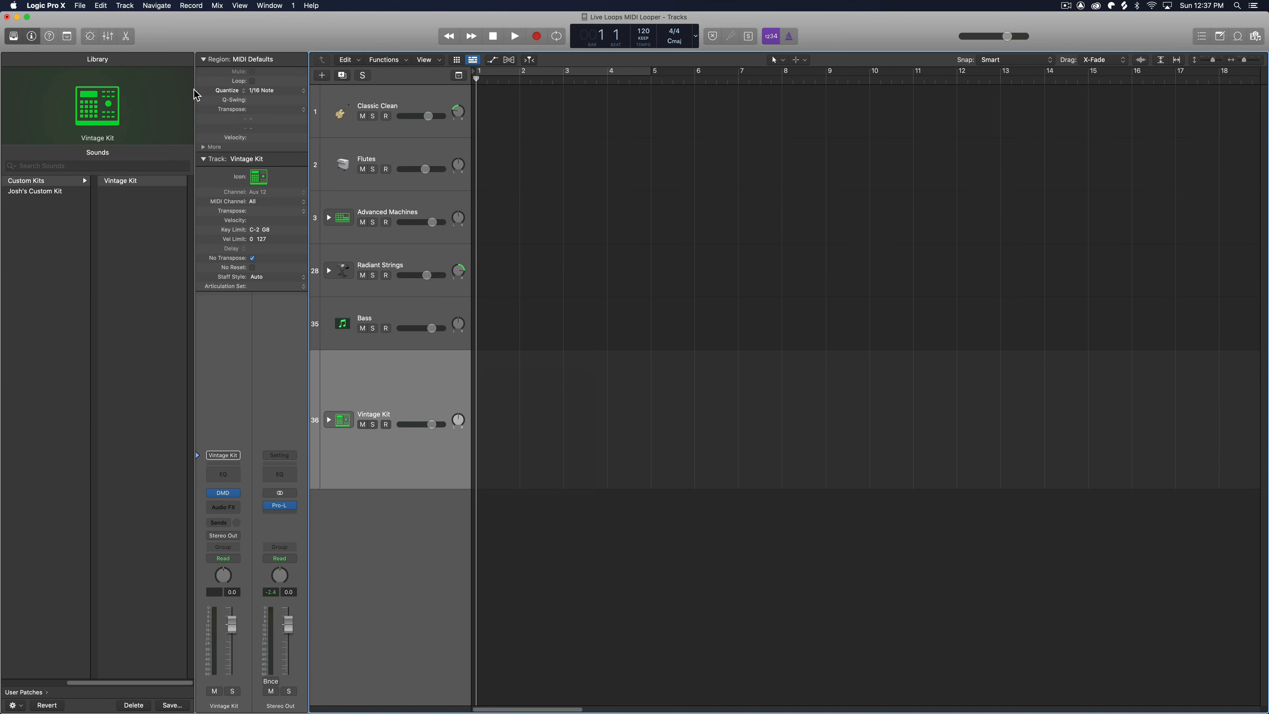
{"action": "left_click", "coordinate": [48, 6]}
{"action": "mouse_move", "coordinate": [68, 56]}
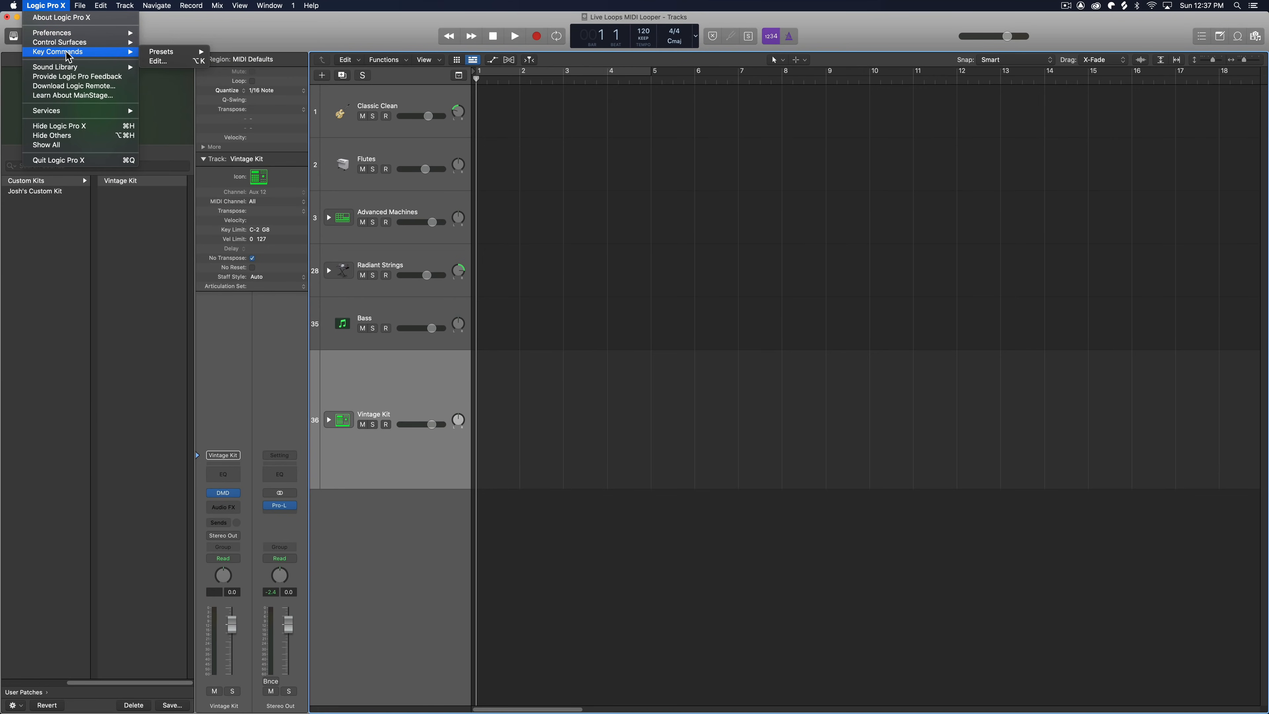
{"action": "left_click", "coordinate": [158, 61]}
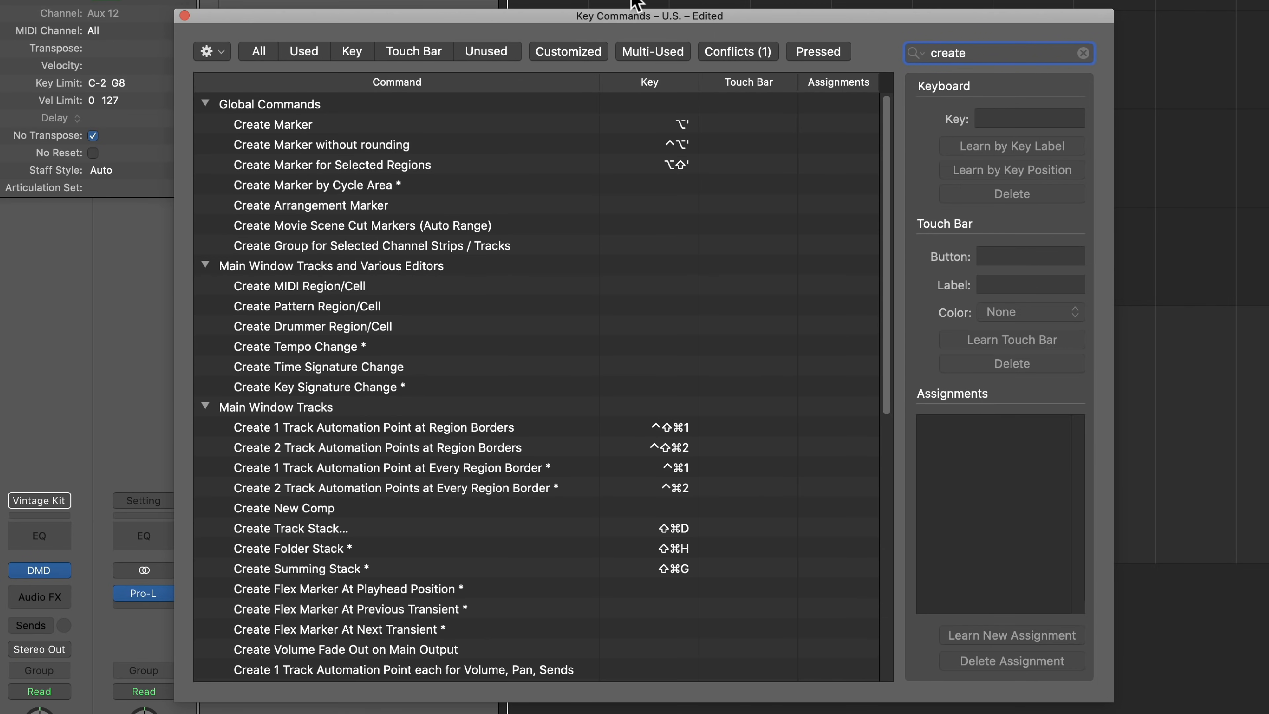
{"action": "double_click", "coordinate": [1017, 52]}
{"action": "type", "text": "create region"}
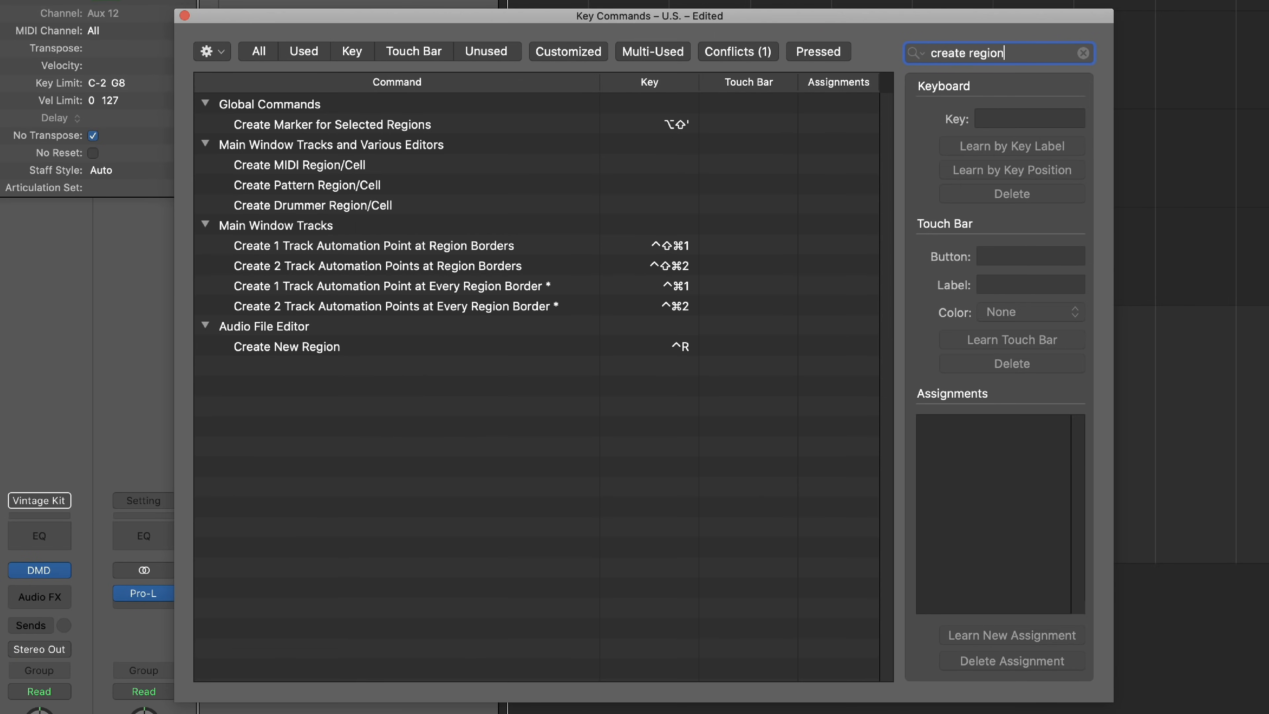
Assign Option-Shift-Command-M to Create MIDI Region/Cell using Learn by Key Position
{"action": "left_click", "coordinate": [414, 174]}
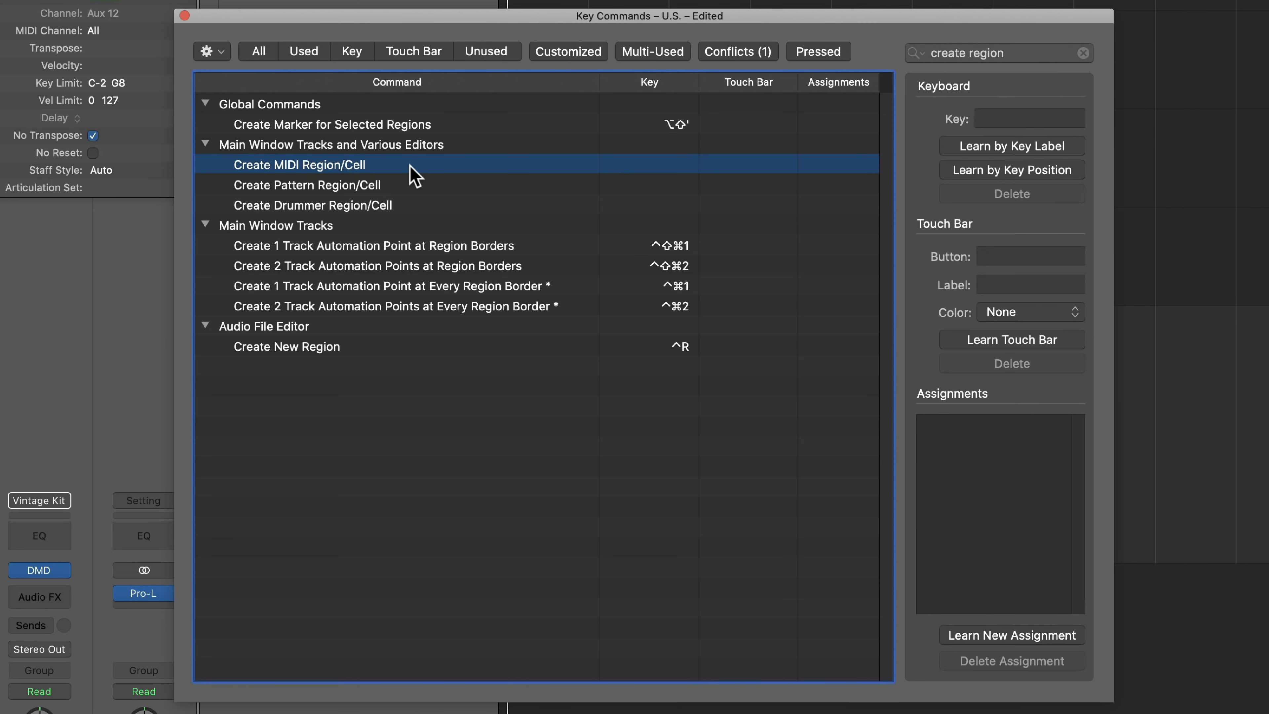
{"action": "left_click", "coordinate": [410, 166], "text": "super"}
{"action": "left_click", "coordinate": [403, 186]}
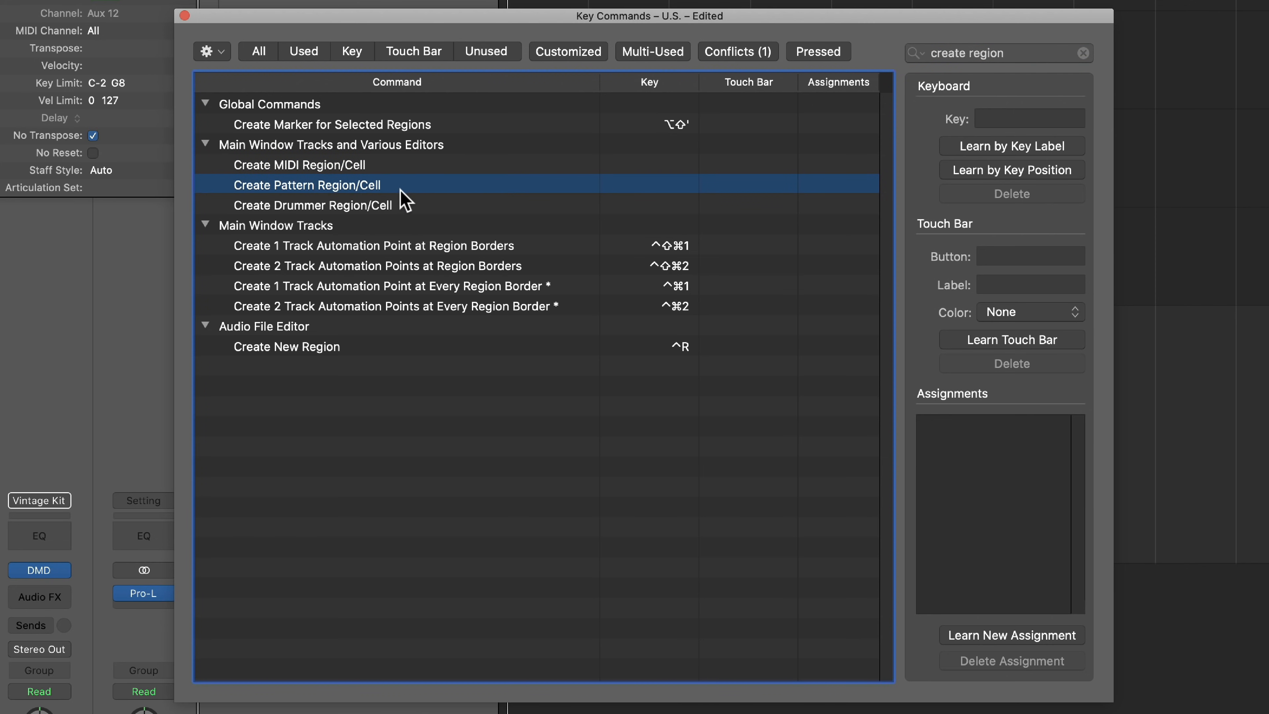
{"action": "left_click", "coordinate": [403, 205]}
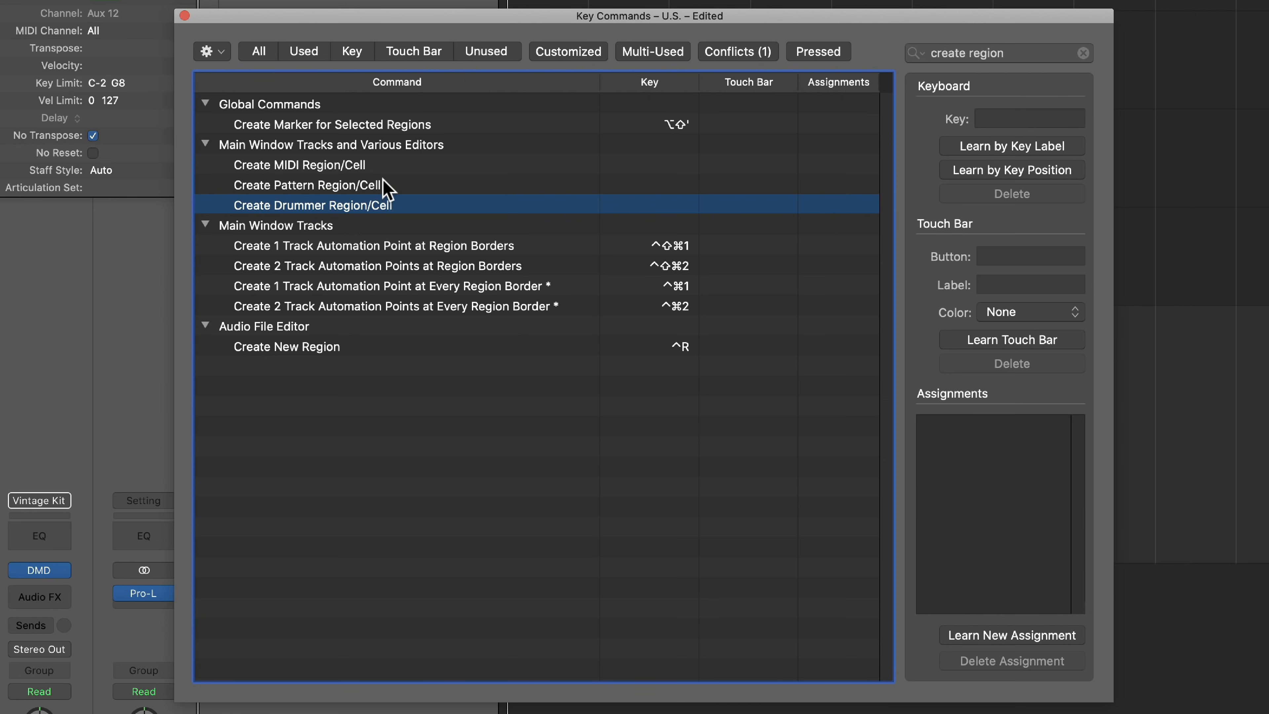
{"action": "left_click", "coordinate": [405, 166]}
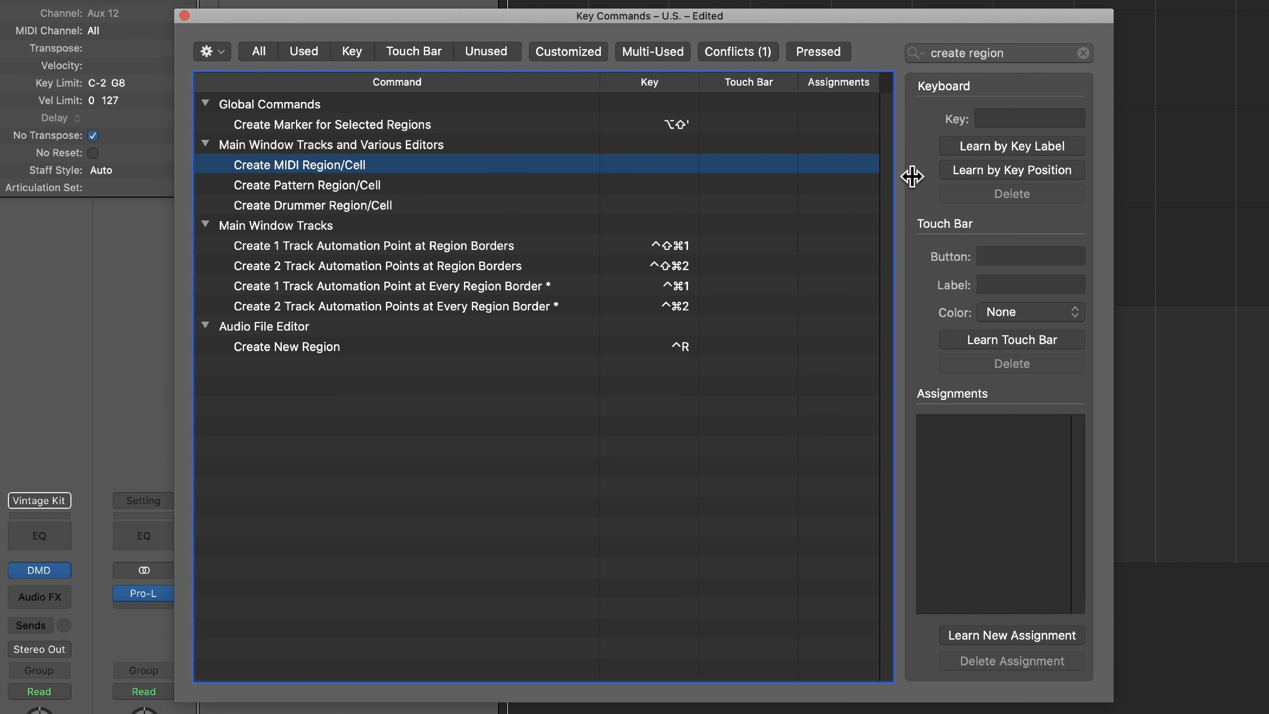
{"action": "left_click", "coordinate": [1012, 173]}
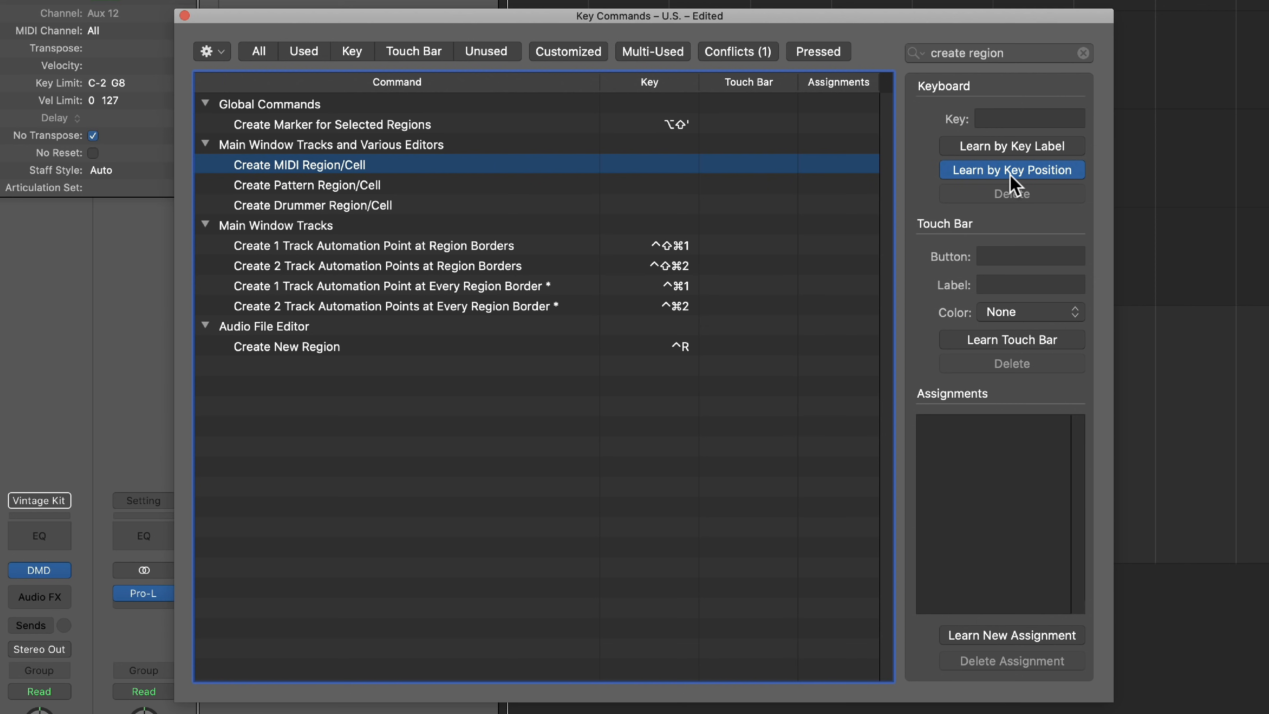
{"action": "key", "text": "alt+shift+super+m"}
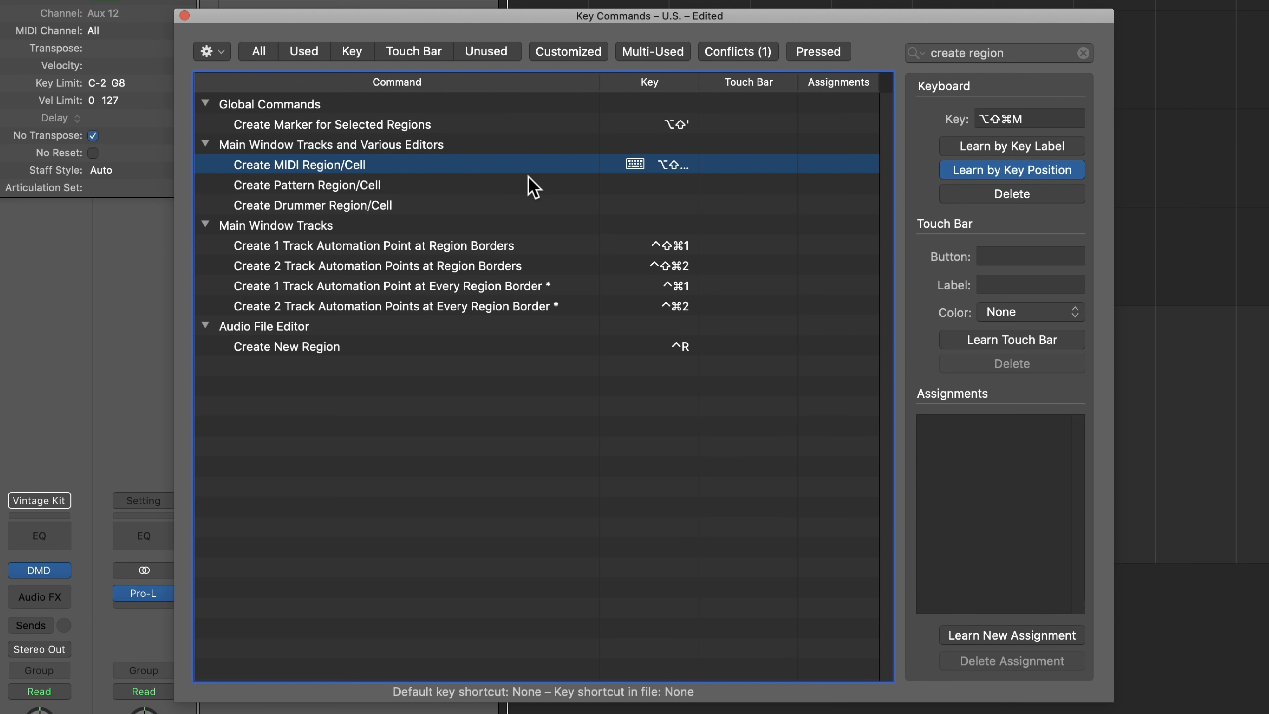
Assign Option-Shift-Command-P to Create Pattern Region/Cell and close the key commands window
{"action": "left_click", "coordinate": [532, 188]}
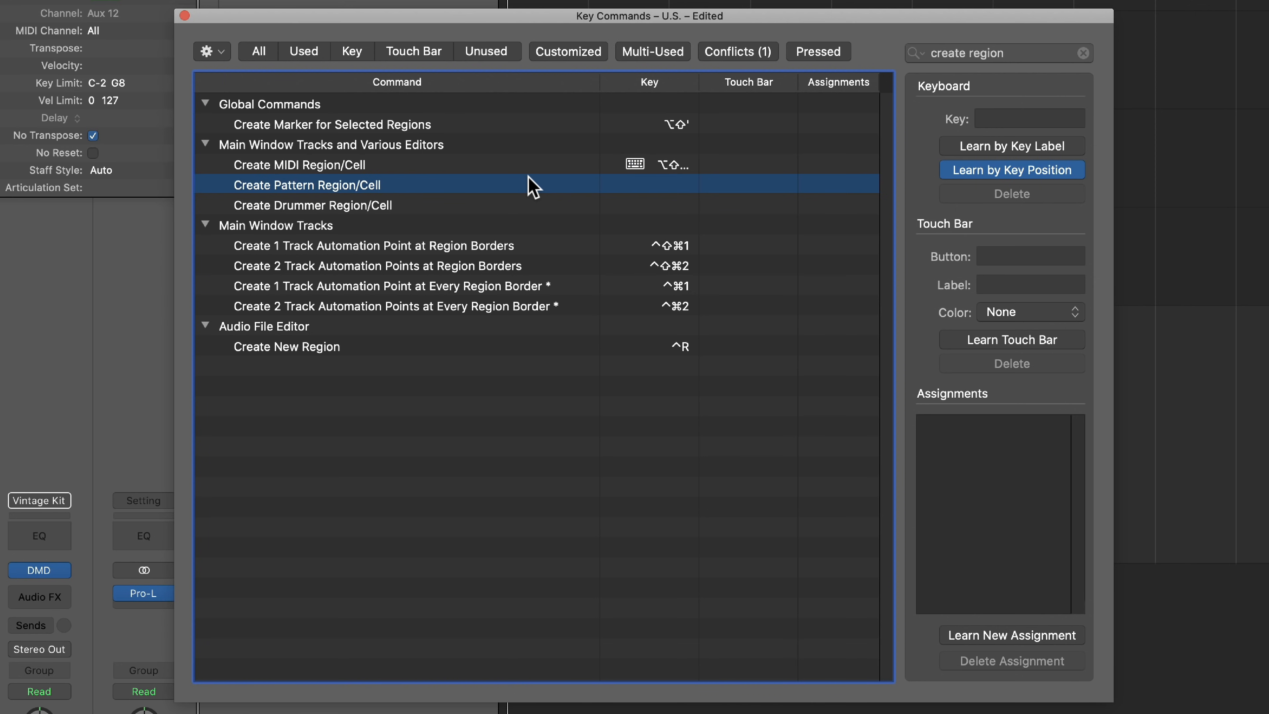
{"action": "key", "text": "alt+shift+super+p"}
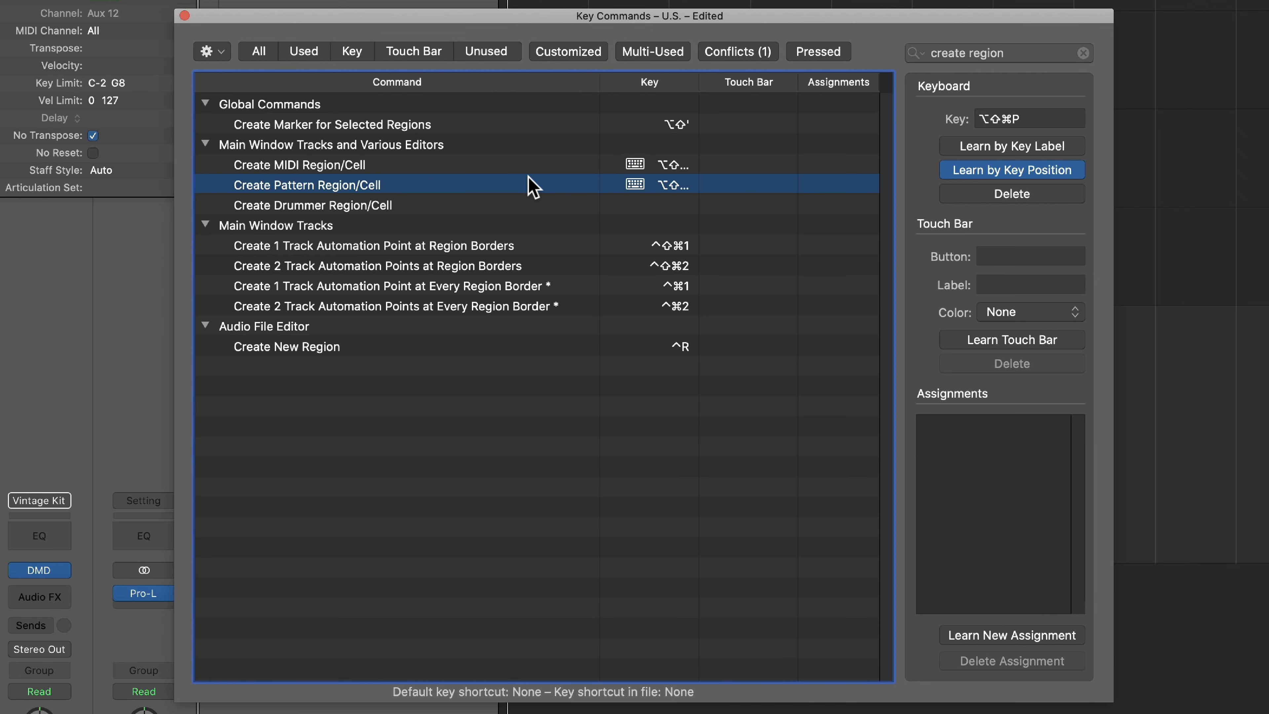
{"action": "left_click", "coordinate": [184, 15]}
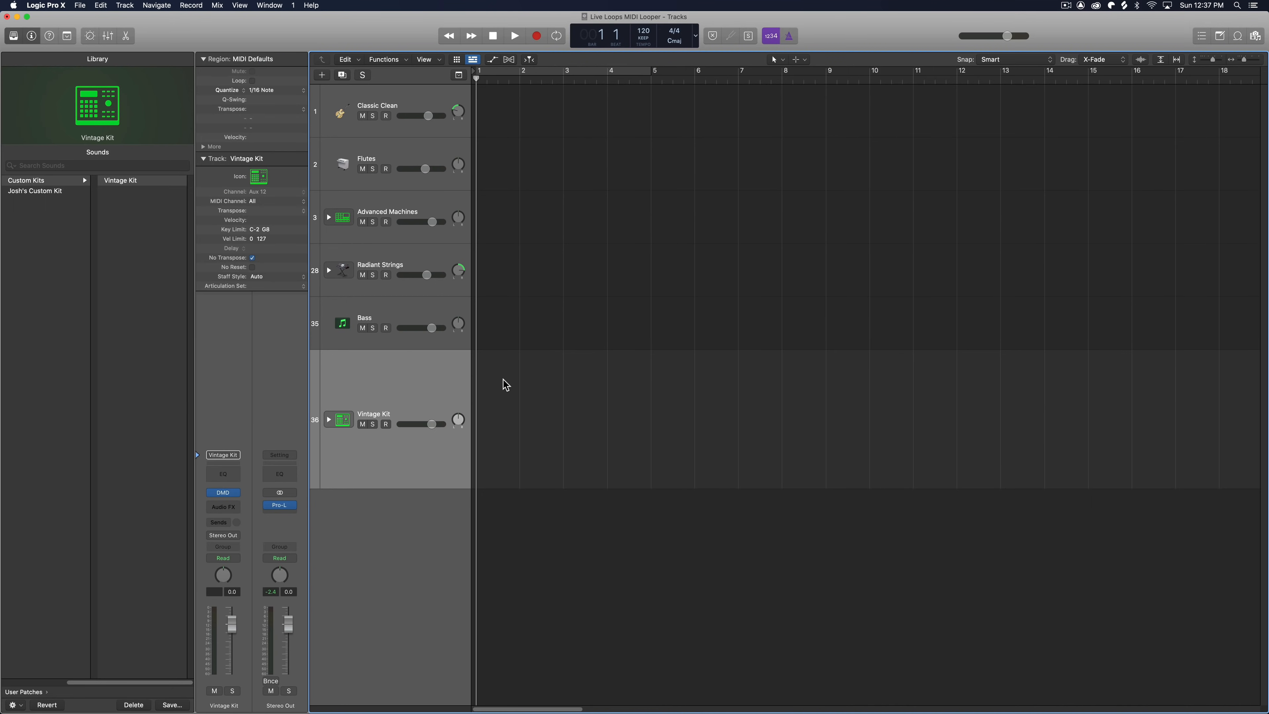
Try out an empty MIDI region on the Vintage Kit track in the Piano Roll and delete the region
{"action": "key", "text": "alt+shift+super+p"}
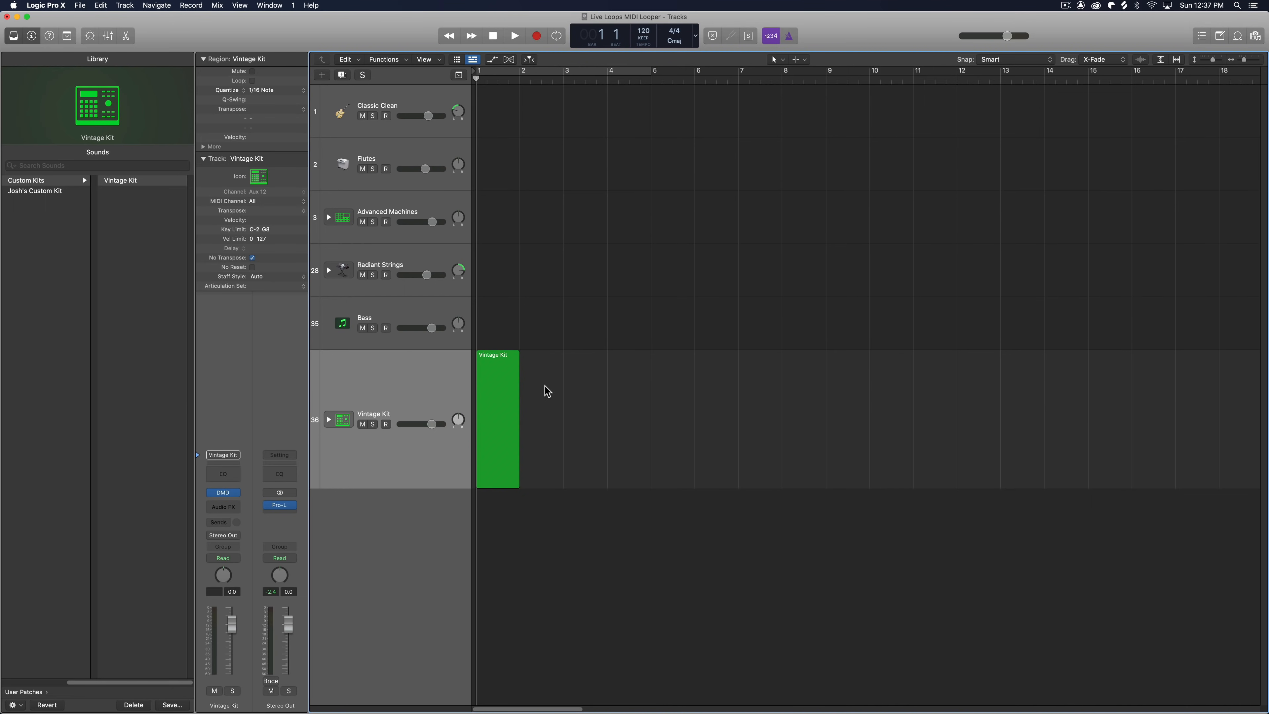
{"action": "double_click", "coordinate": [505, 367]}
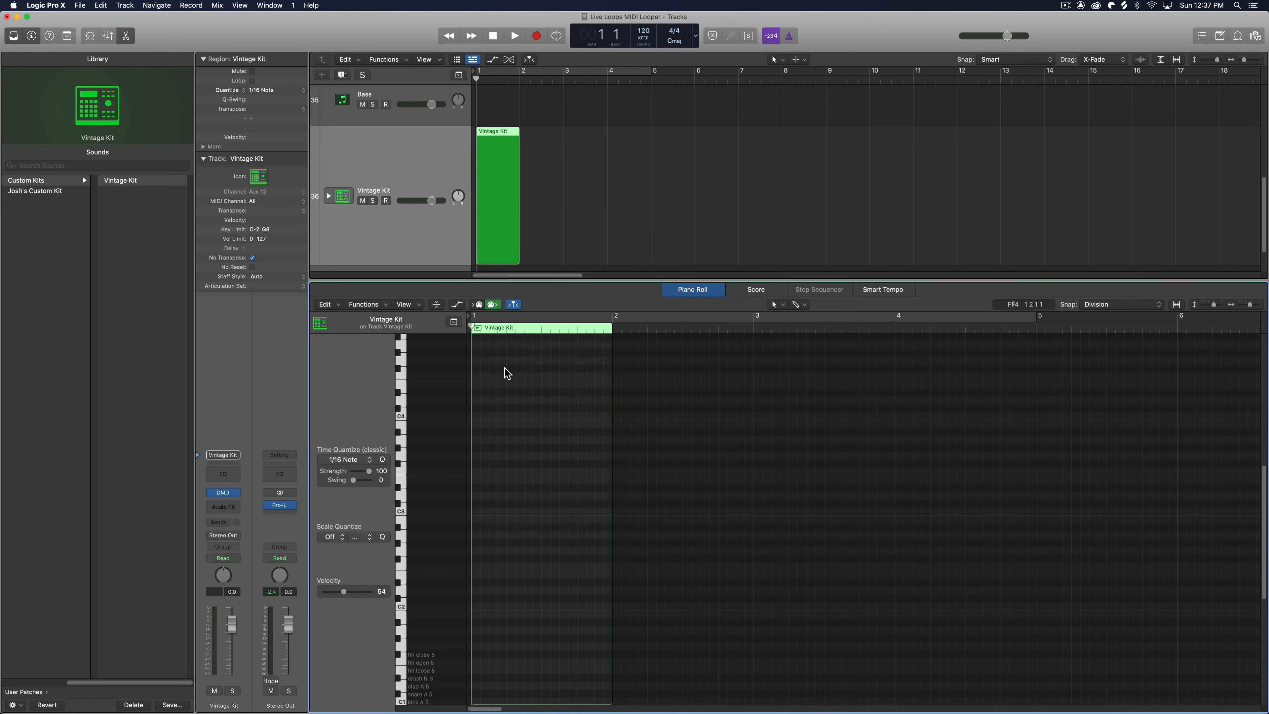
{"action": "key", "text": "e"}
{"action": "key", "text": "Delete"}
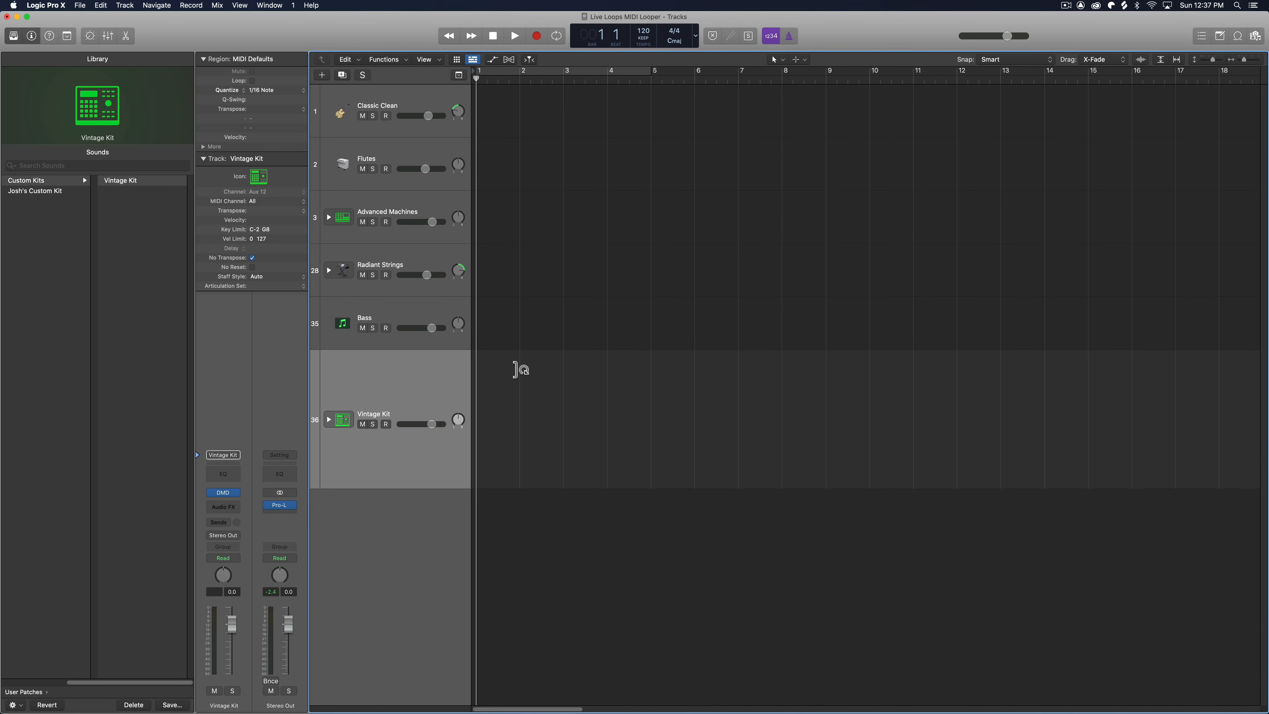
Create a pattern region at bar 1 on the Vintage Kit track and bring the region into view
{"action": "key", "text": "alt+shift+super+p"}
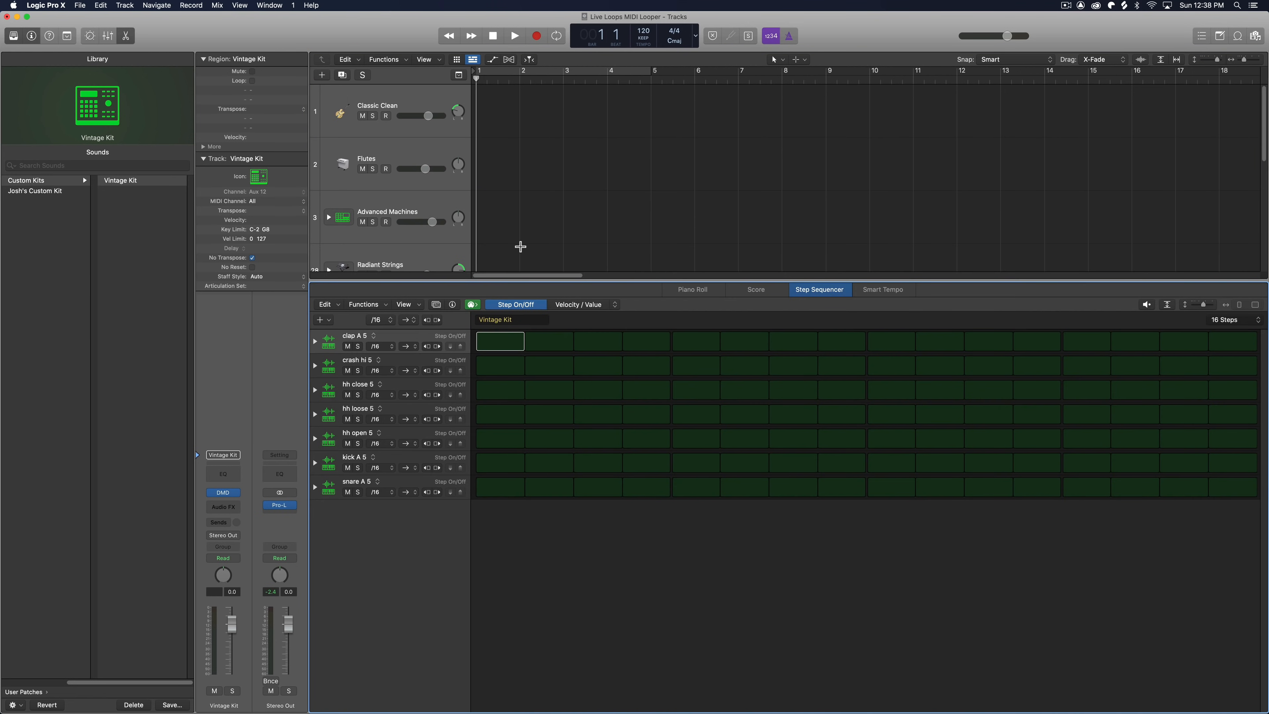
{"action": "scroll", "coordinate": [585, 211], "scroll_direction": "down", "scroll_amount": 15}
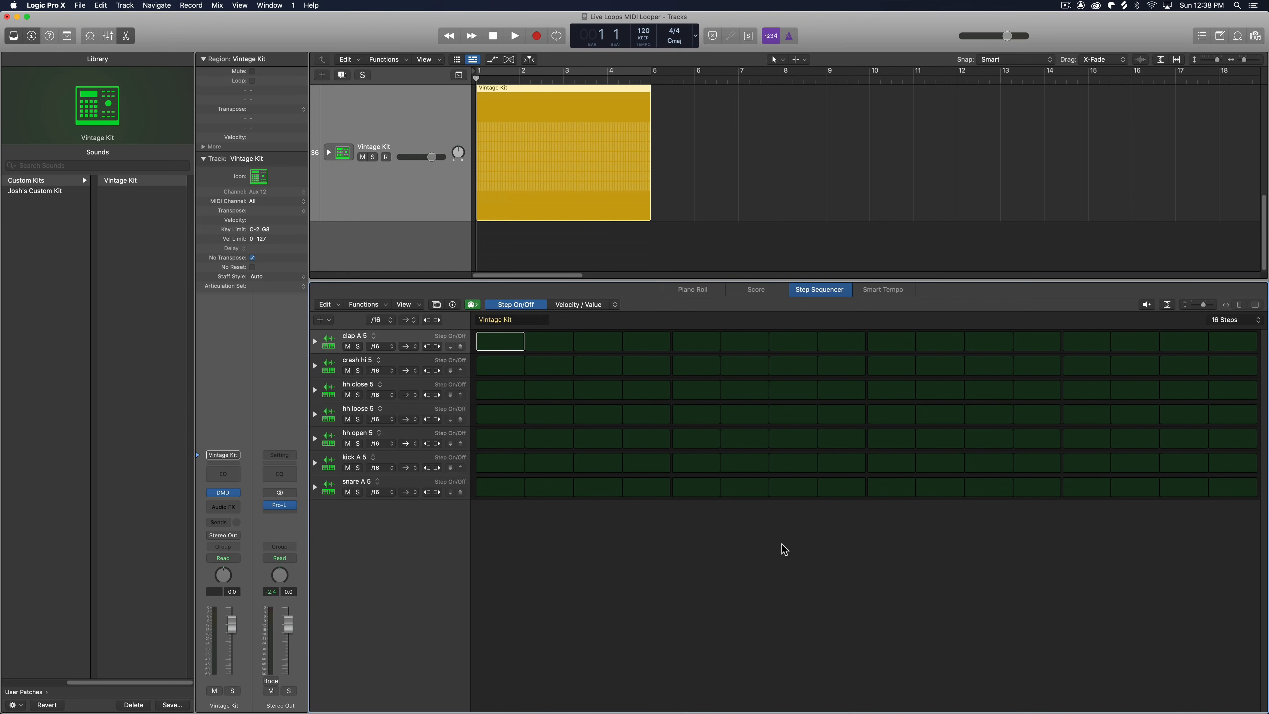
Show and hide the Piano Roll repeatedly, finishing with the Vintage Kit pattern region open in the Step Sequencer
{"action": "key", "text": "p"}
{"action": "key", "text": "p"}
{"action": "key", "text": "p"}
{"action": "key", "text": "p"}
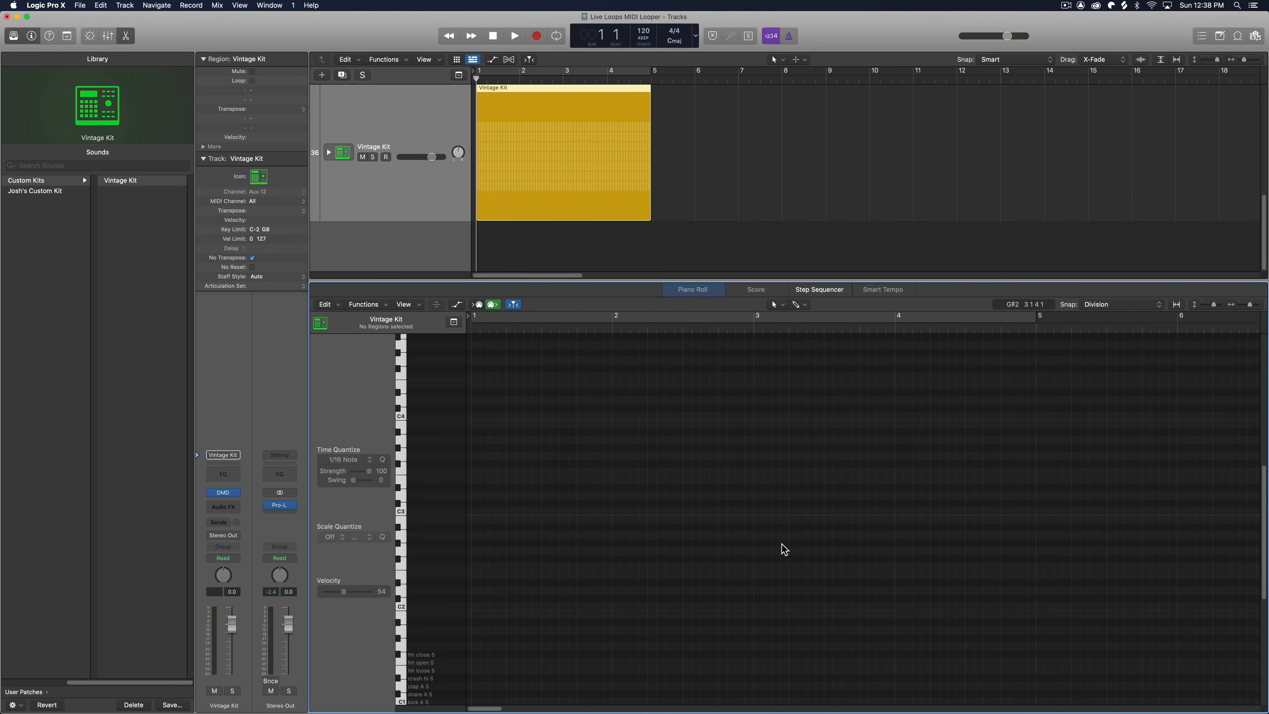
{"action": "key", "text": "p"}
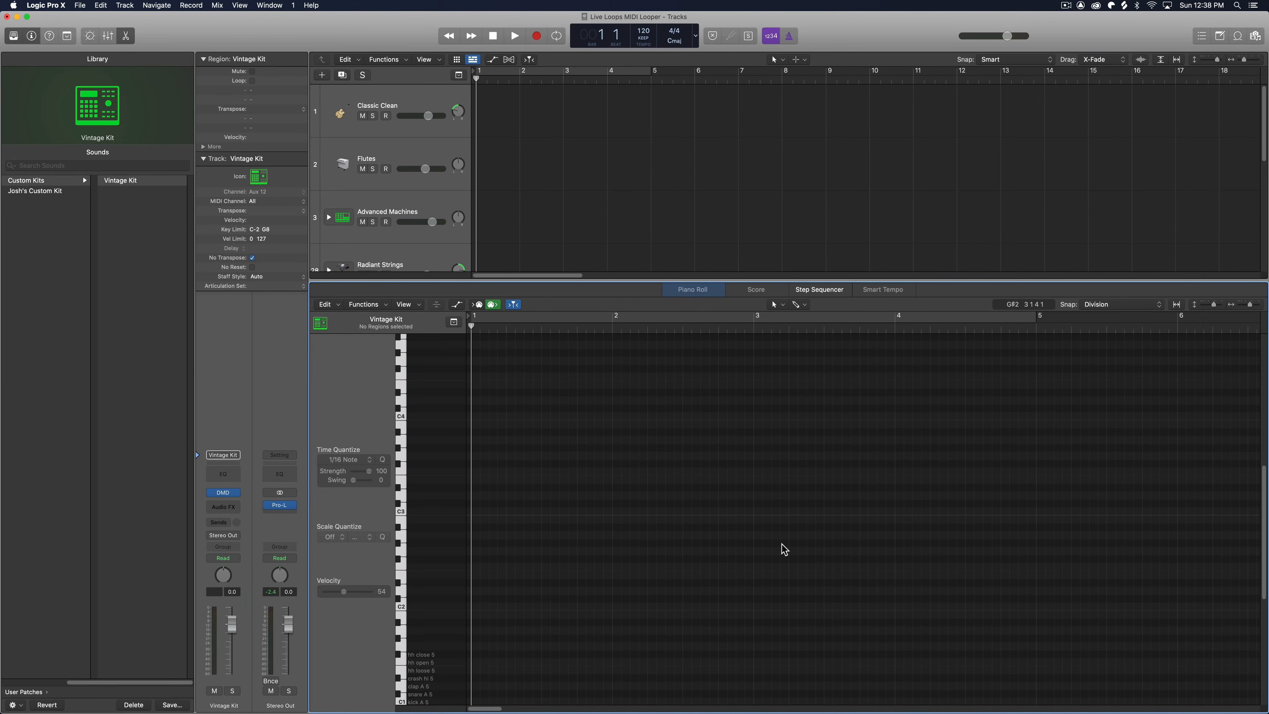
{"action": "key", "text": "p"}
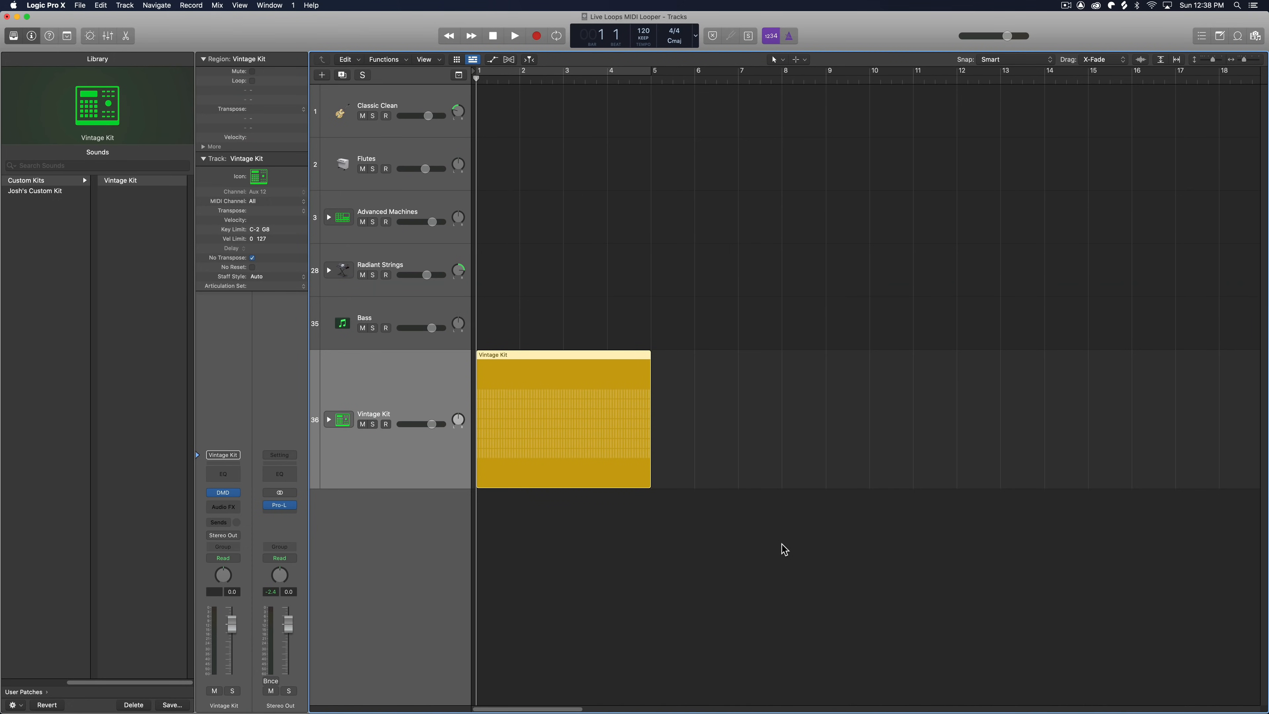
{"action": "key", "text": "p"}
{"action": "key", "text": "p"}
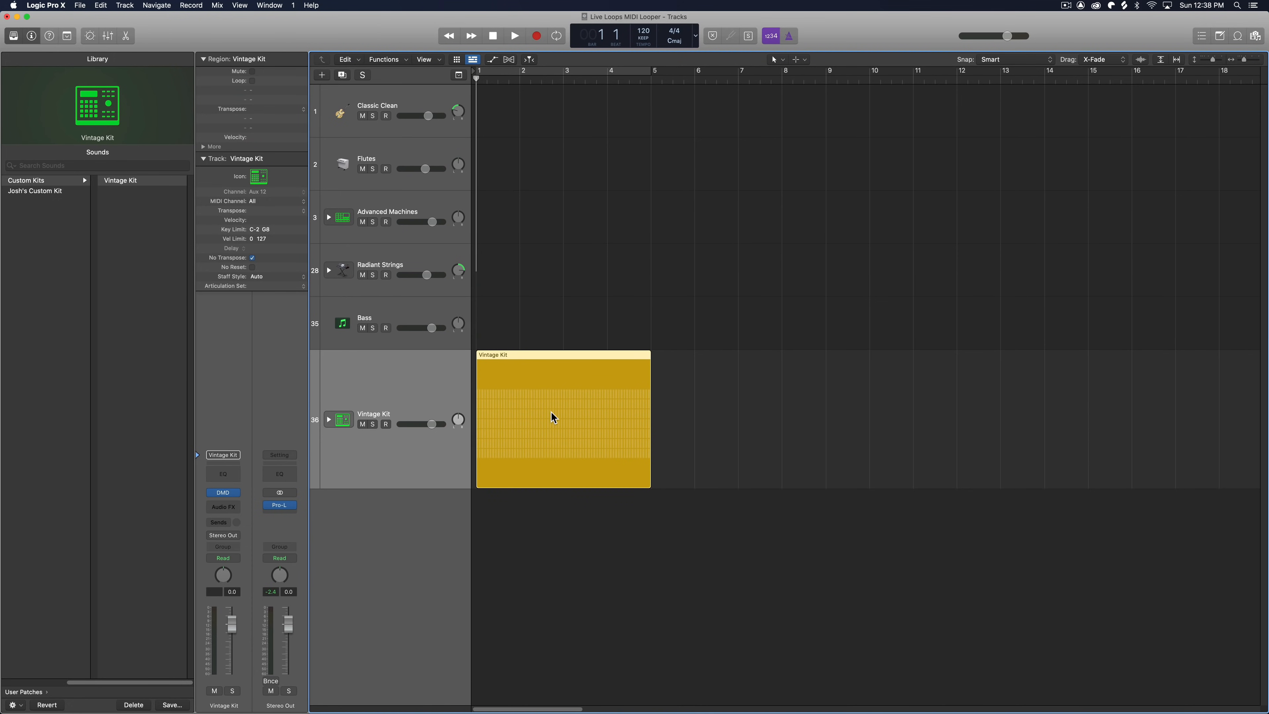
{"action": "double_click", "coordinate": [551, 412]}
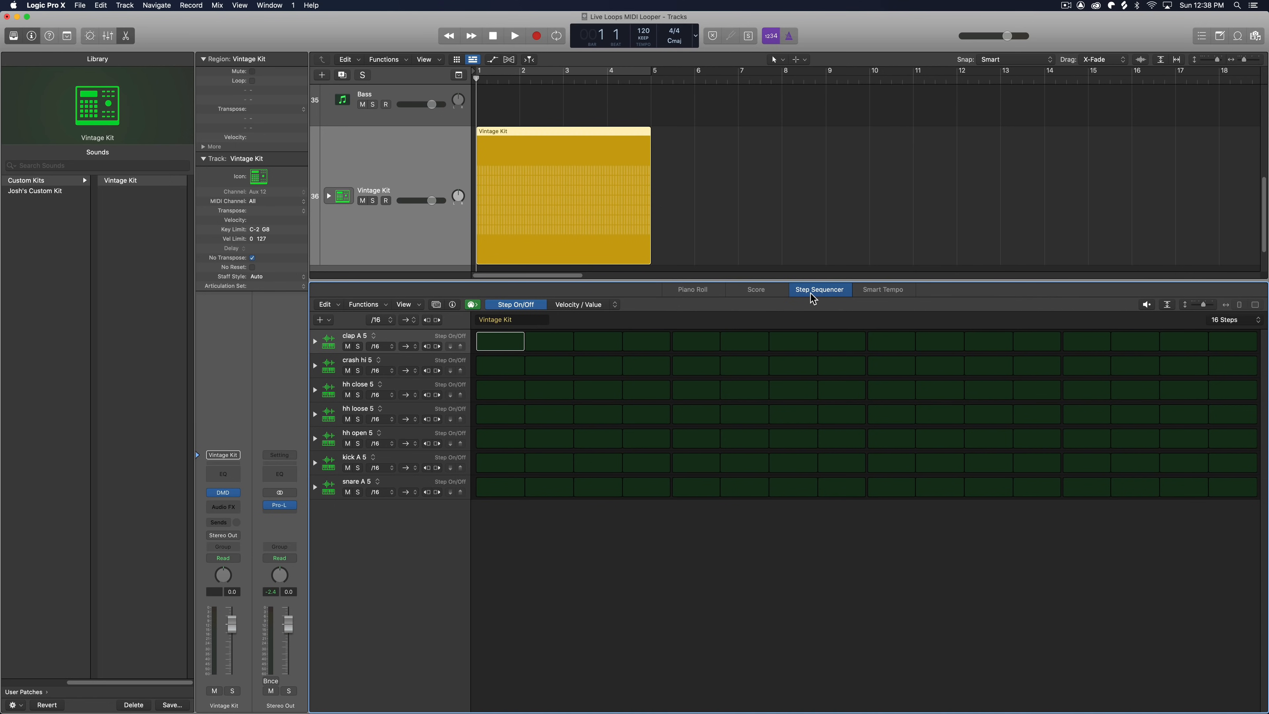
Find Show/Hide Step Sequencer in the key commands and assign it Option-Shift-\ using Learn by Key Position
{"action": "left_click", "coordinate": [38, 7]}
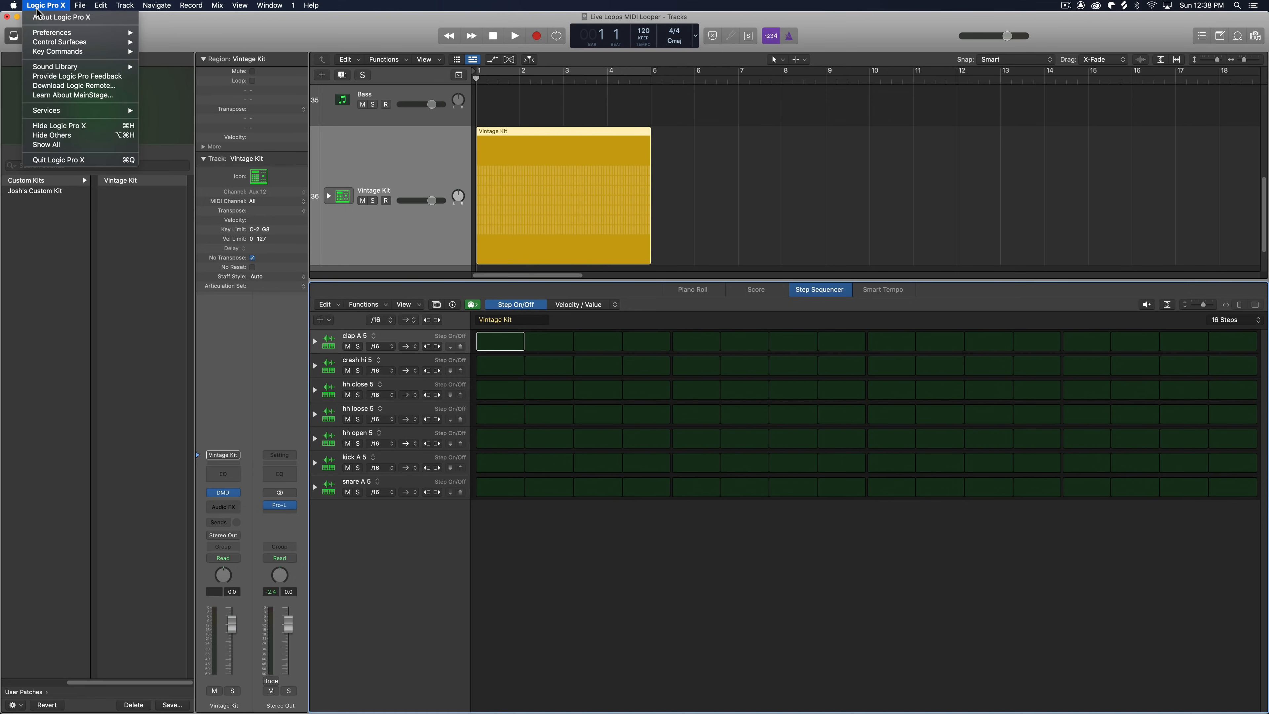
{"action": "mouse_move", "coordinate": [79, 52]}
{"action": "left_click", "coordinate": [157, 62]}
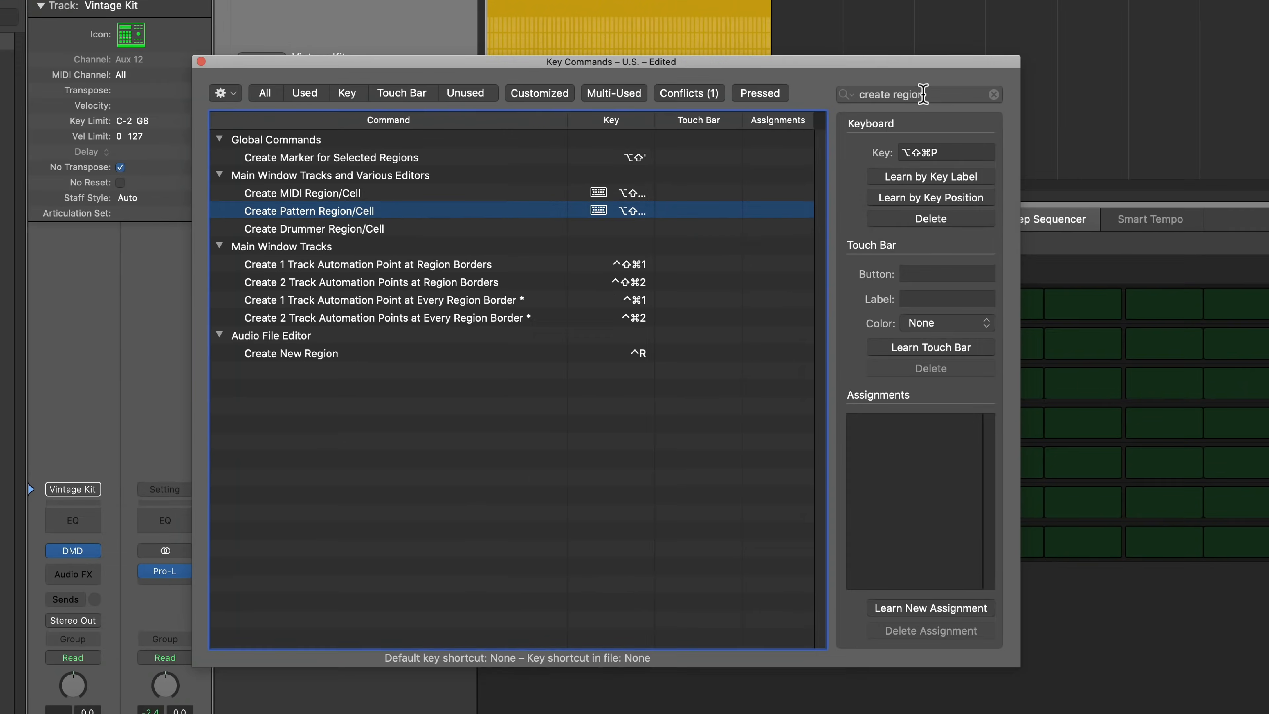
{"action": "triple_click", "coordinate": [922, 94]}
{"action": "type", "text": "step se"}
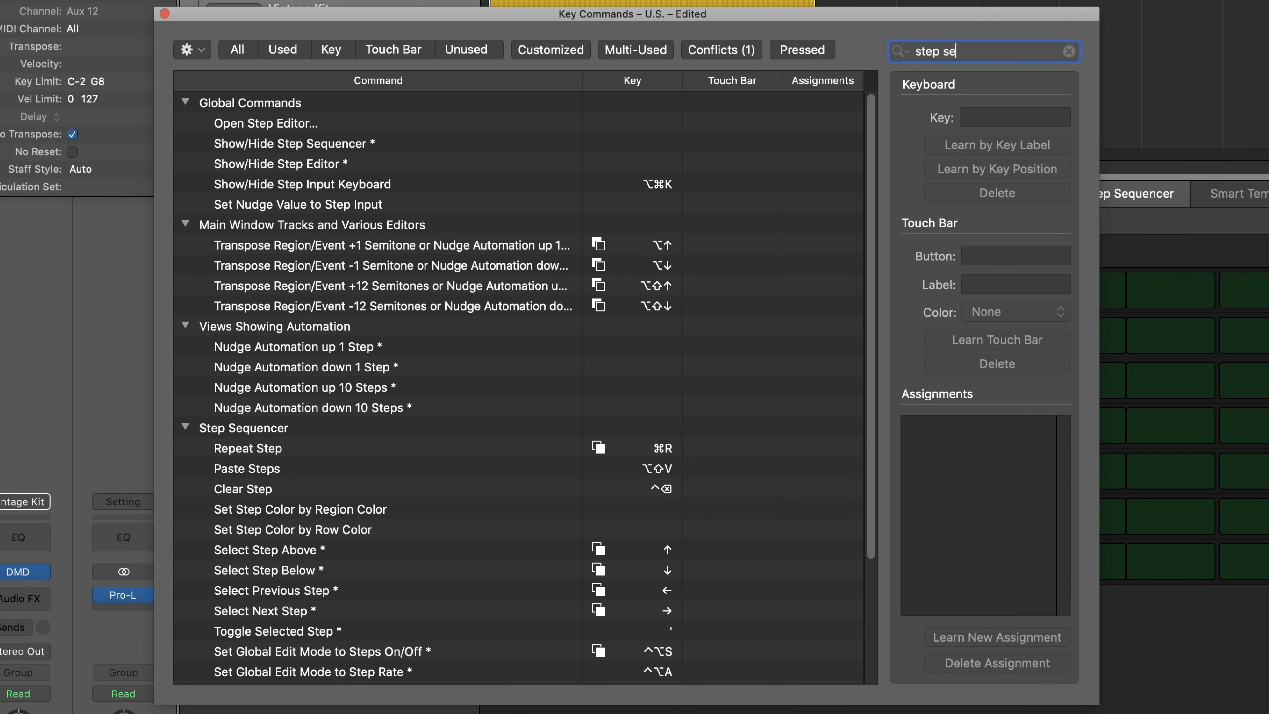
{"action": "type", "text": "quencer"}
{"action": "left_click", "coordinate": [257, 125]}
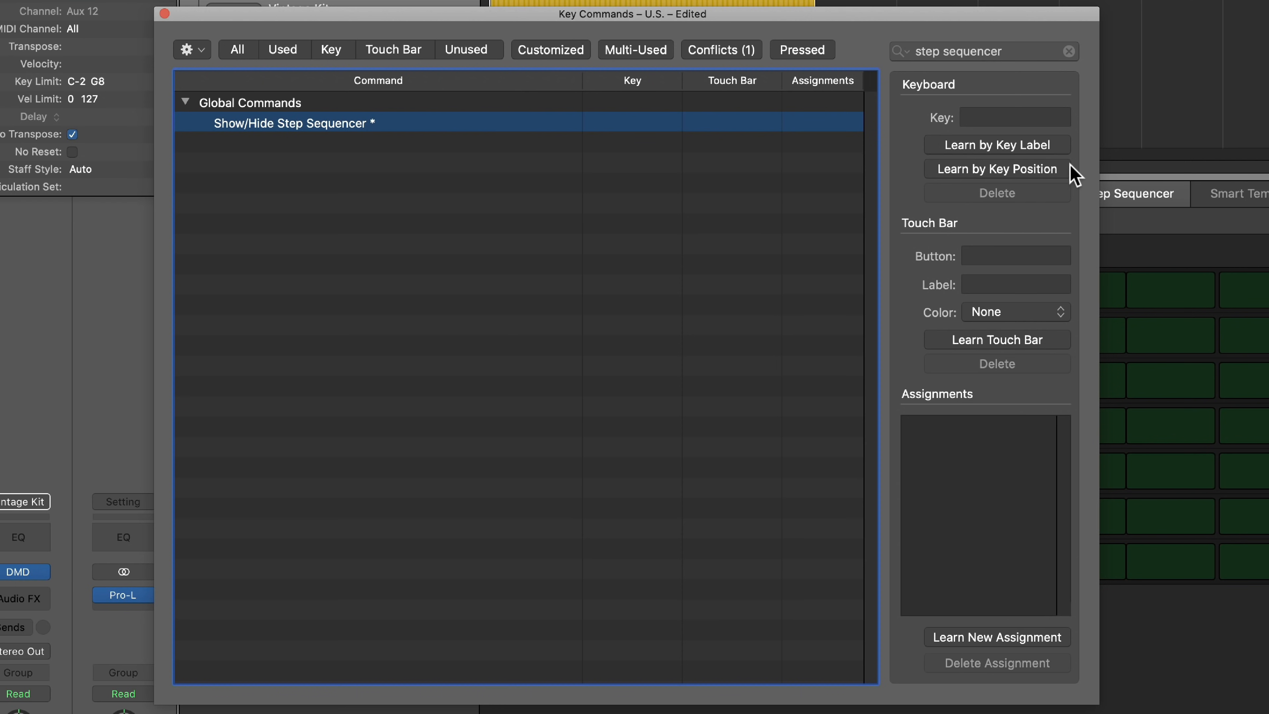
{"action": "left_click", "coordinate": [1035, 179]}
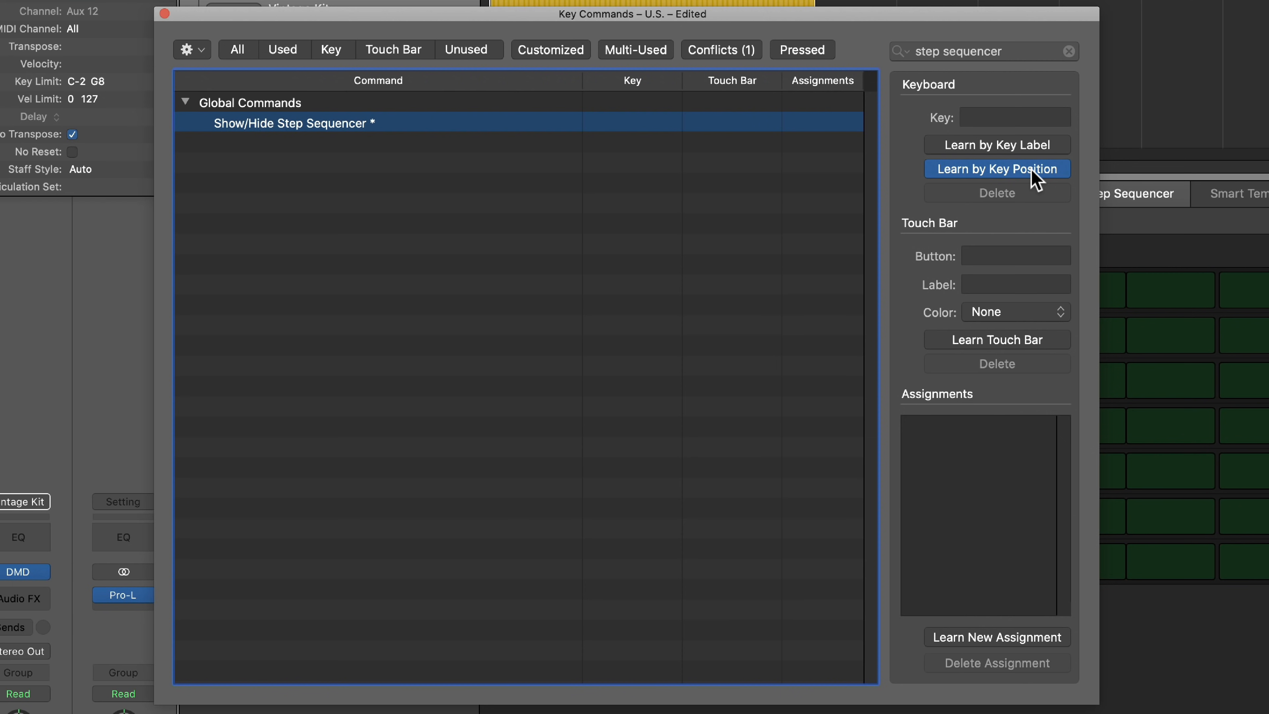
{"action": "key", "text": "alt+shift+backslash"}
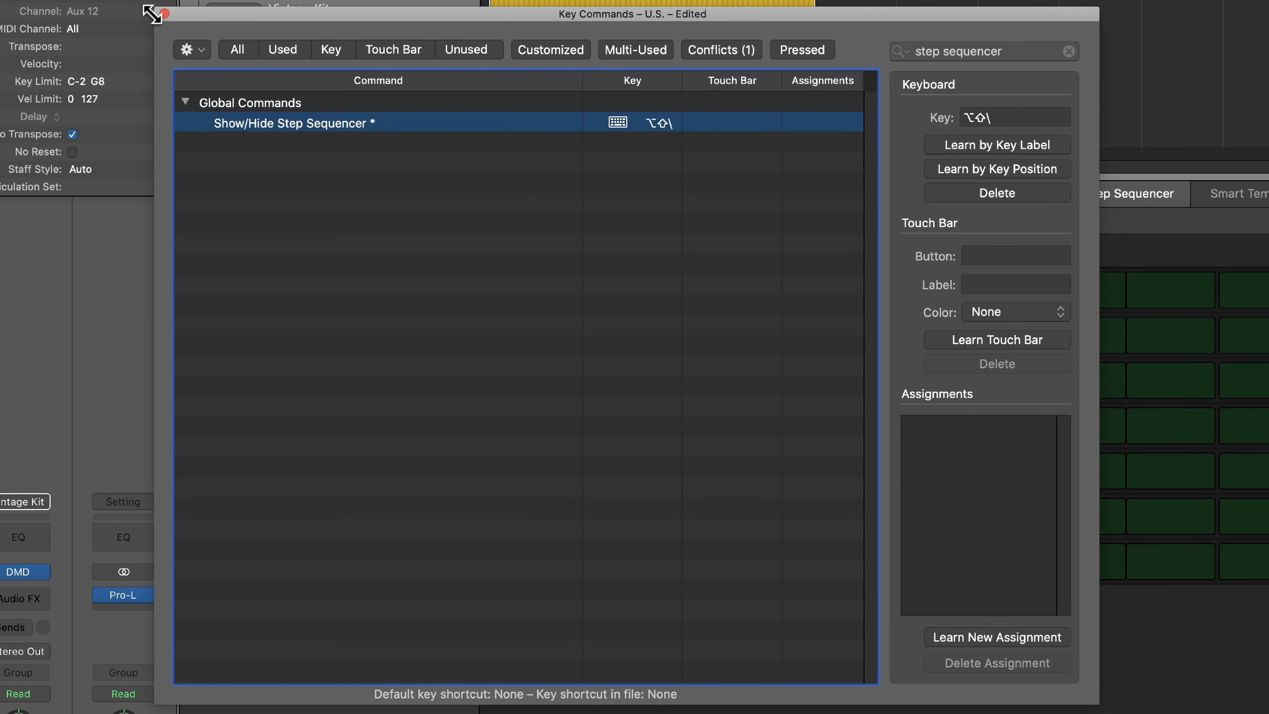
{"action": "left_click", "coordinate": [165, 14]}
Test the Step Sequencer shortcut and compare it with toggling the Piano Roll on the Vintage Kit track
{"action": "key", "text": "alt+shift+backslash"}
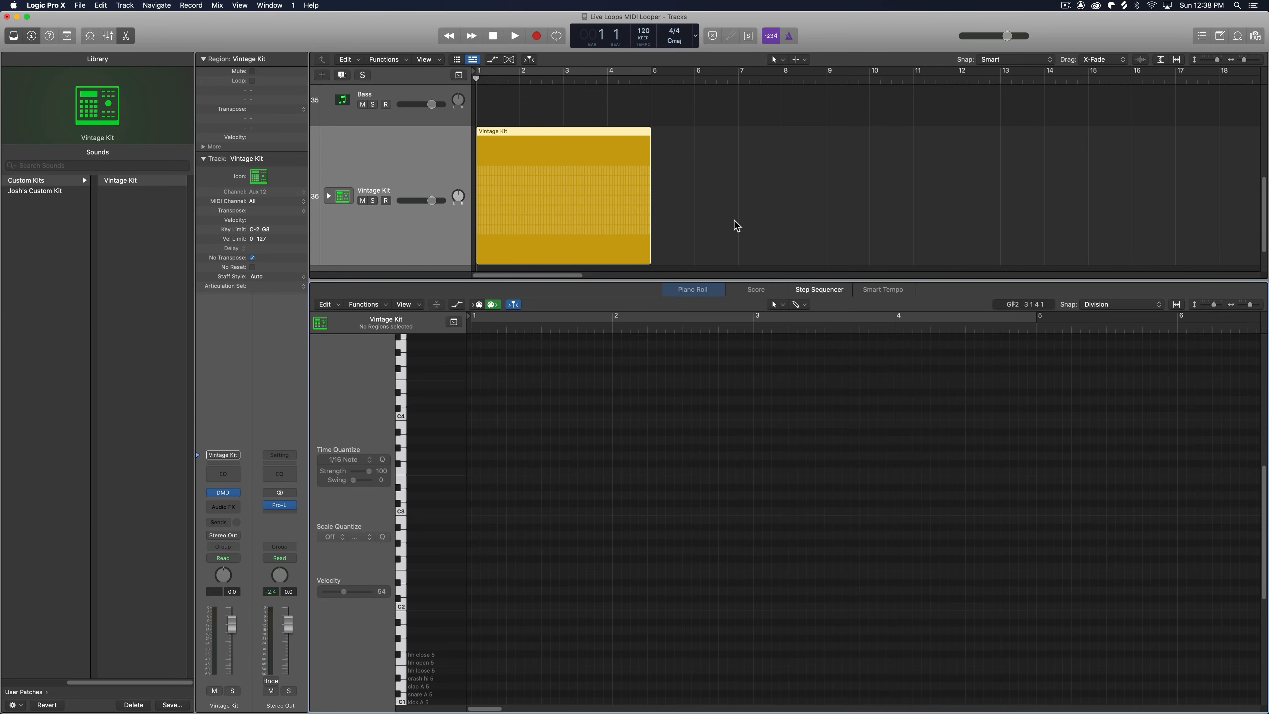
{"action": "key", "text": "p"}
{"action": "key", "text": "p"}
{"action": "key", "text": "p"}
{"action": "key", "text": "p"}
{"action": "key", "text": "p"}
{"action": "key", "text": "p"}
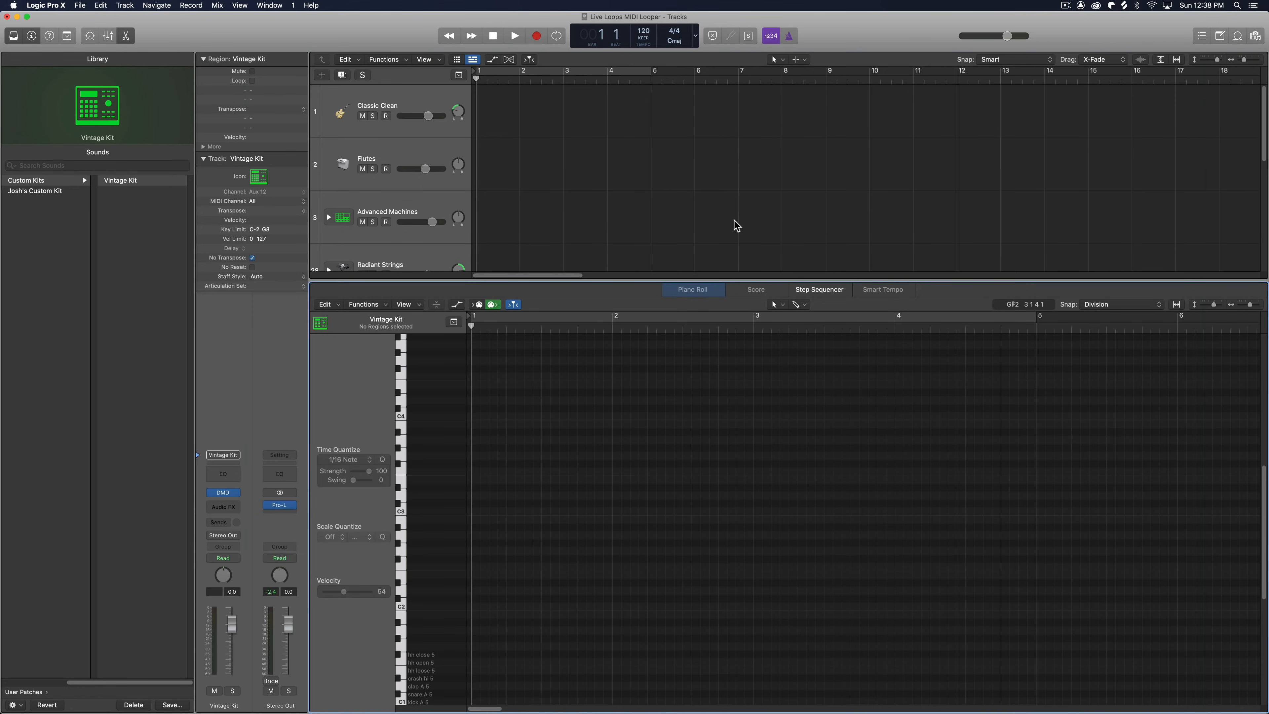
Toggle the Piano Roll repeatedly to compare the Tracks area with and without the editor open
{"action": "key", "text": "p"}
{"action": "key", "text": "p"}
{"action": "key", "text": "p"}
{"action": "key", "text": "p"}
{"action": "key", "text": "p"}
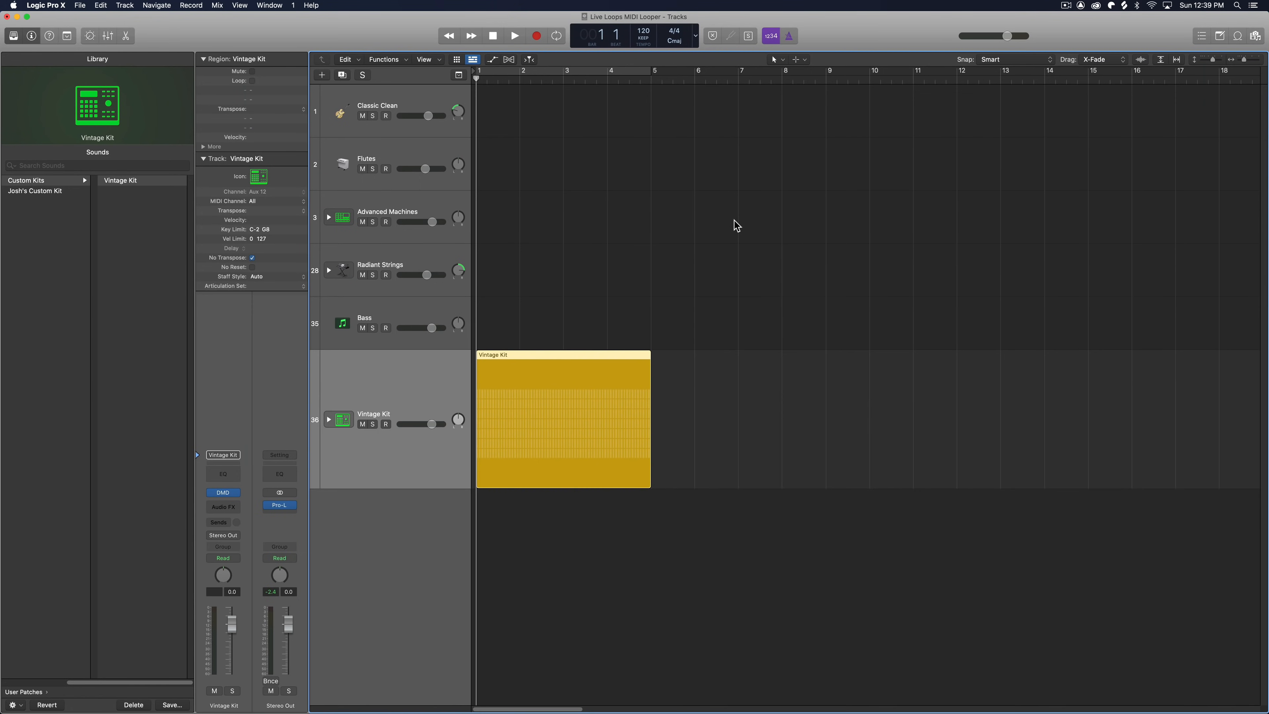
{"action": "key", "text": "p"}
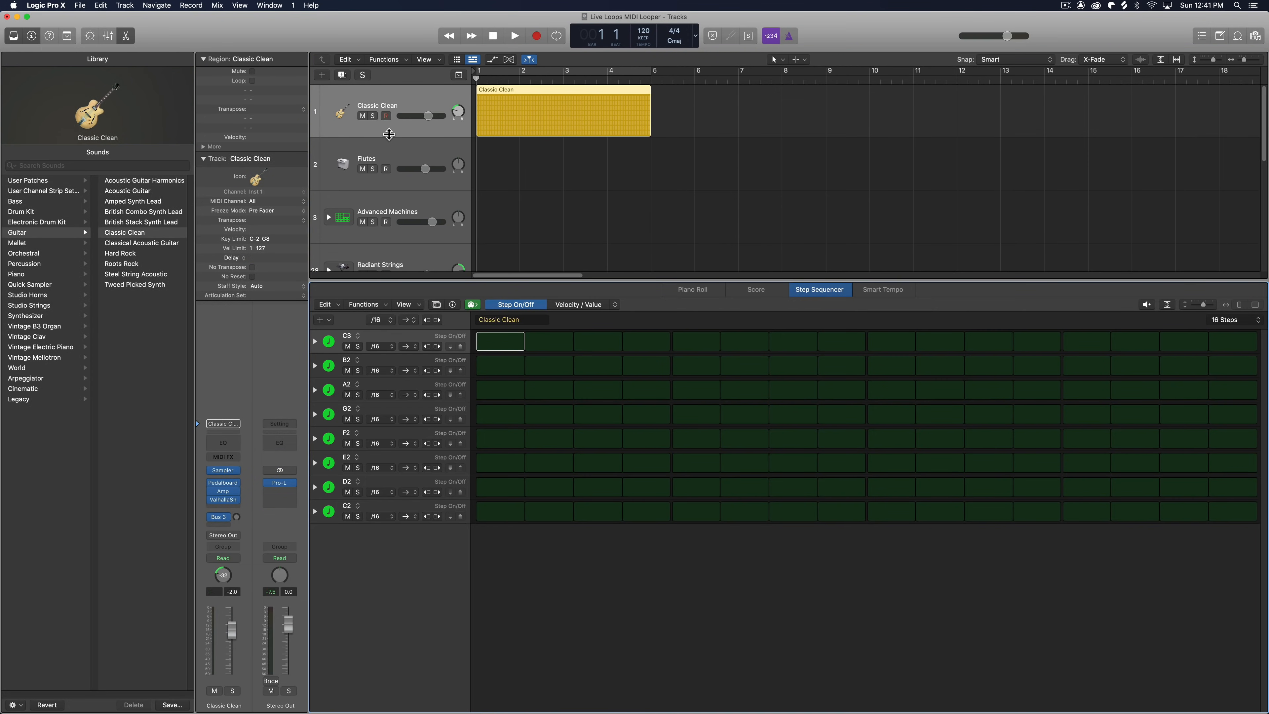
Enlarge the Classic Clean track's height and reset its pan to centre
{"action": "left_click_drag", "start_coordinate": [389, 135], "coordinate": [395, 212]}
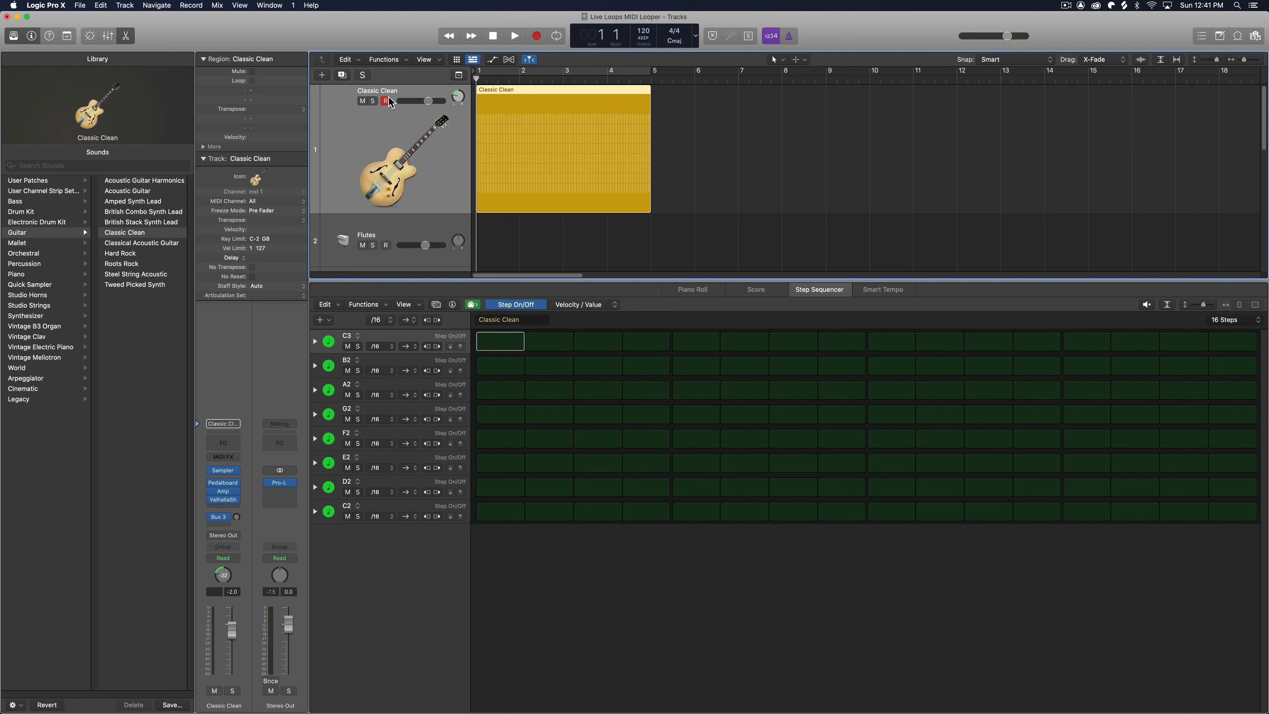
{"action": "left_click", "coordinate": [455, 100], "text": "alt"}
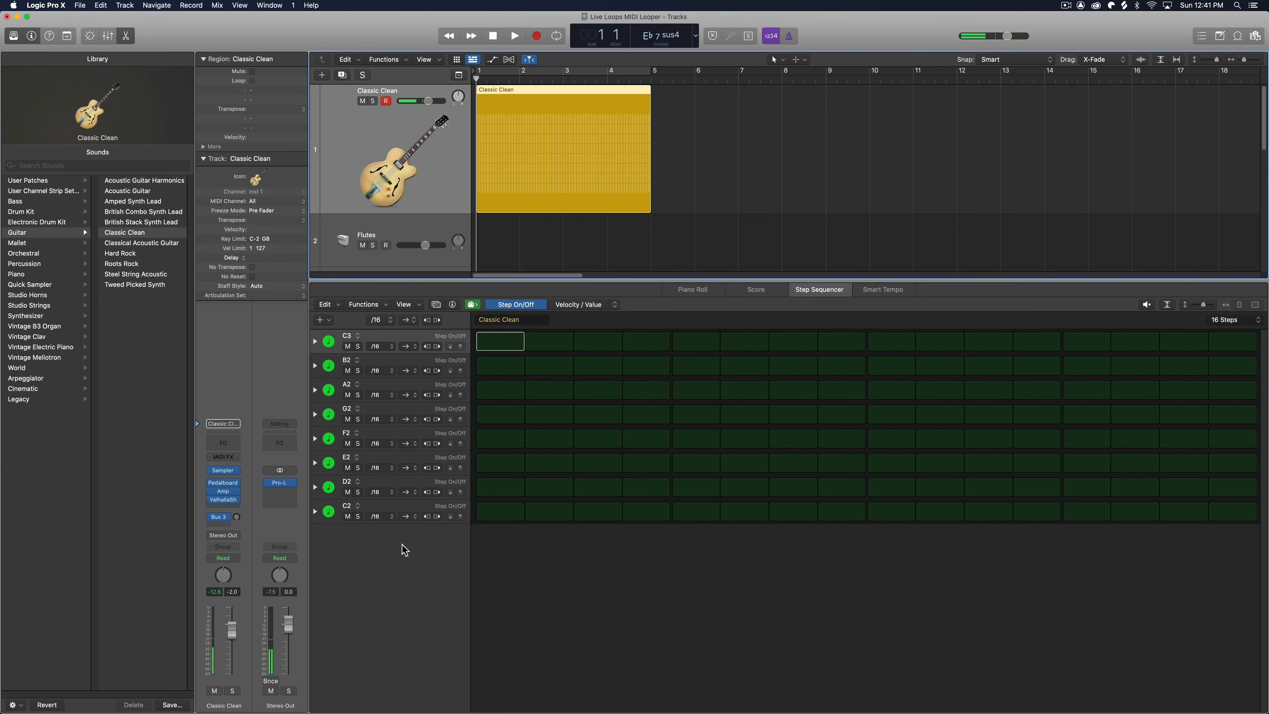
Delete all rows above C2 from the Classic Clean pattern in the Step Sequencer
{"action": "key", "text": "super+BackSpace"}
{"action": "key", "text": "super+BackSpace"}
{"action": "key", "text": "super+BackSpace"}
{"action": "key", "text": "super+BackSpace"}
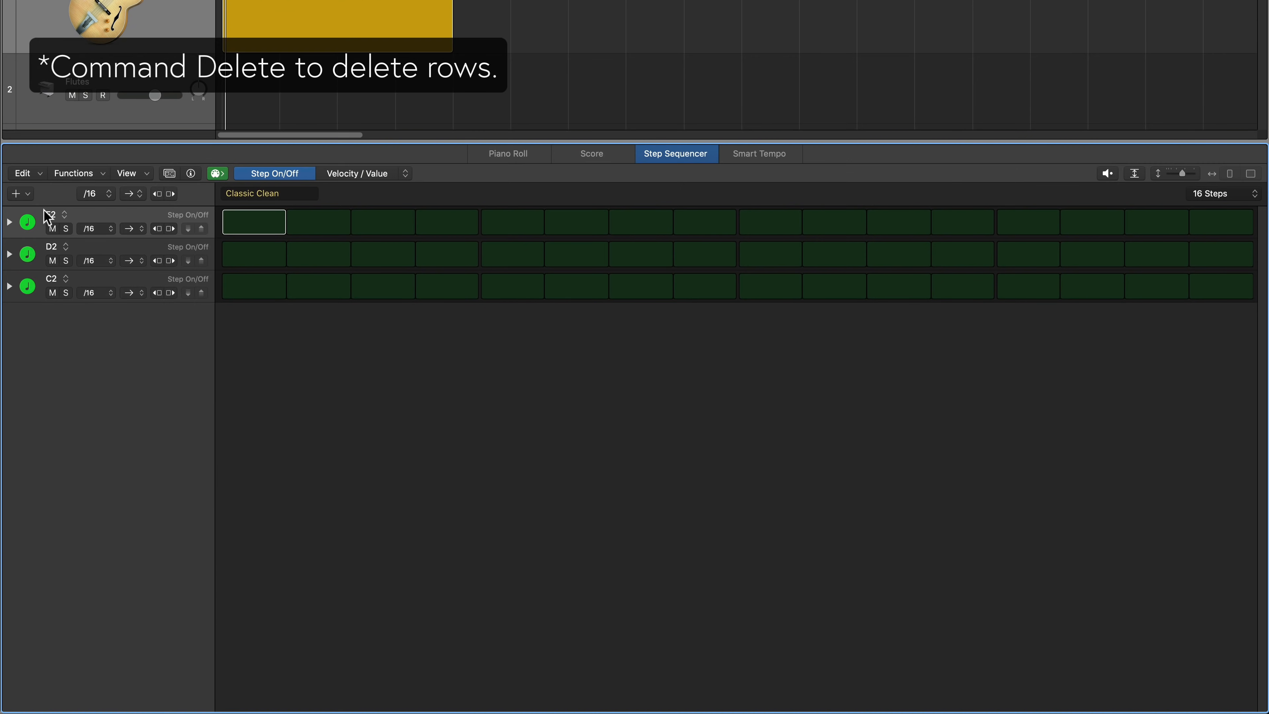
{"action": "key", "text": "super+BackSpace"}
{"action": "key", "text": "super+BackSpace"}
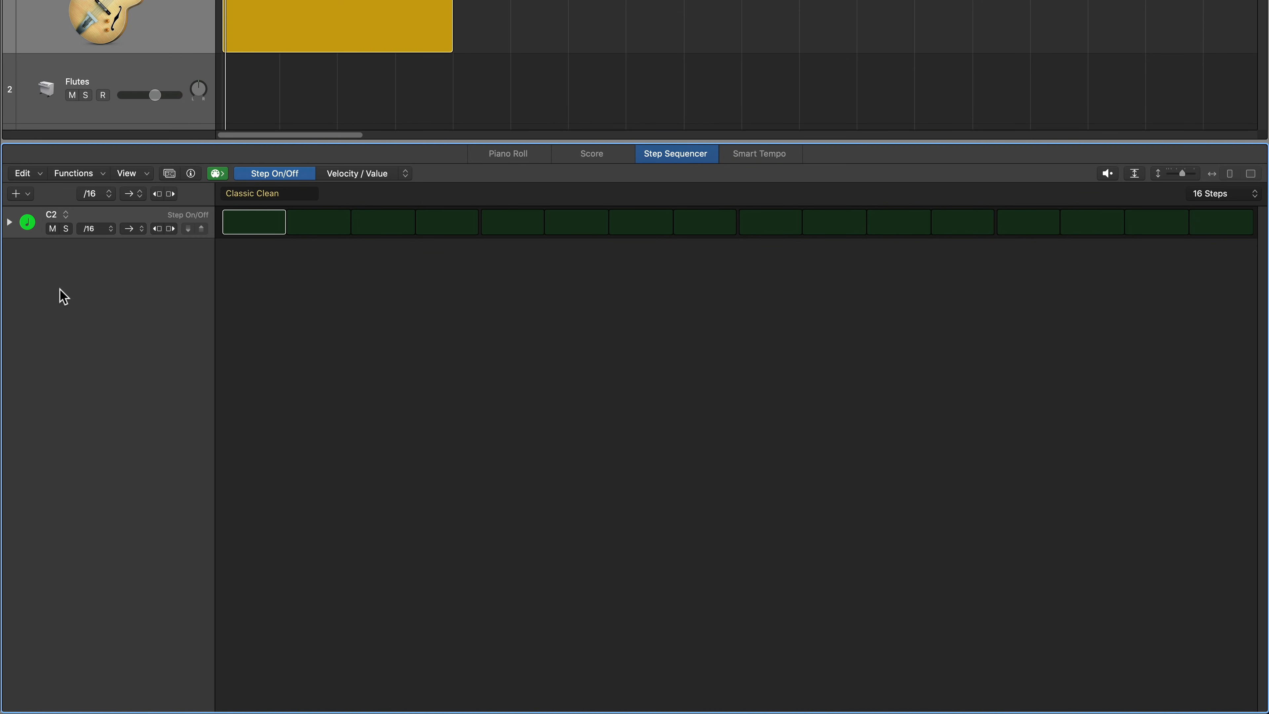
Add rows D#3, C#3, A#2, G#2 and D#2 to the Classic Clean pattern using Learn, and delete the leftover C2 row
{"action": "left_click", "coordinate": [27, 194]}
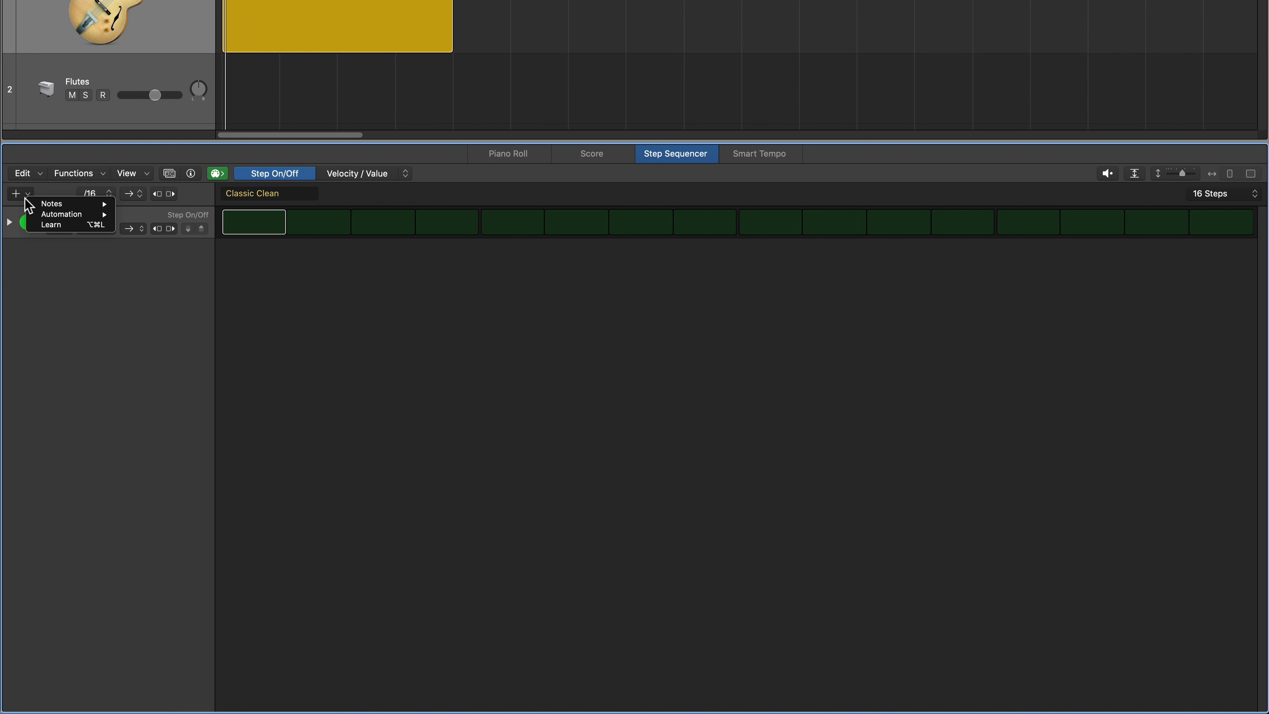
{"action": "left_click", "coordinate": [77, 225]}
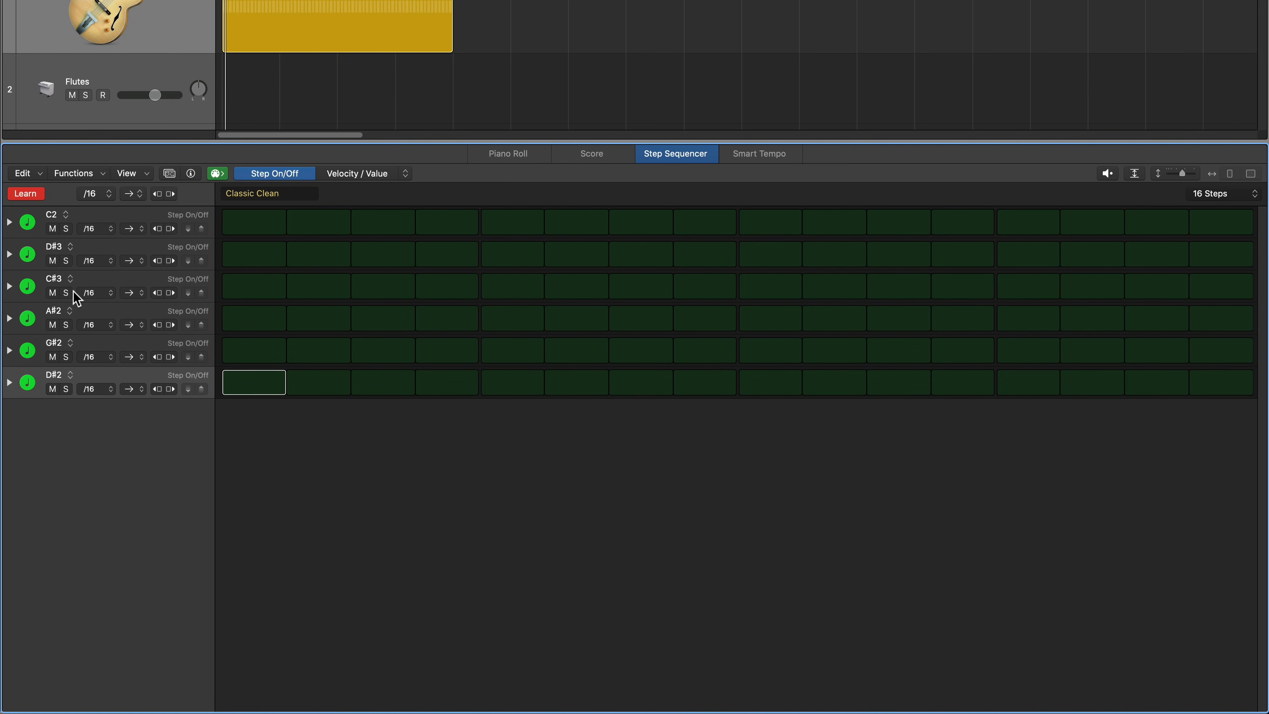
{"action": "key", "text": "Escape"}
{"action": "left_click", "coordinate": [102, 220]}
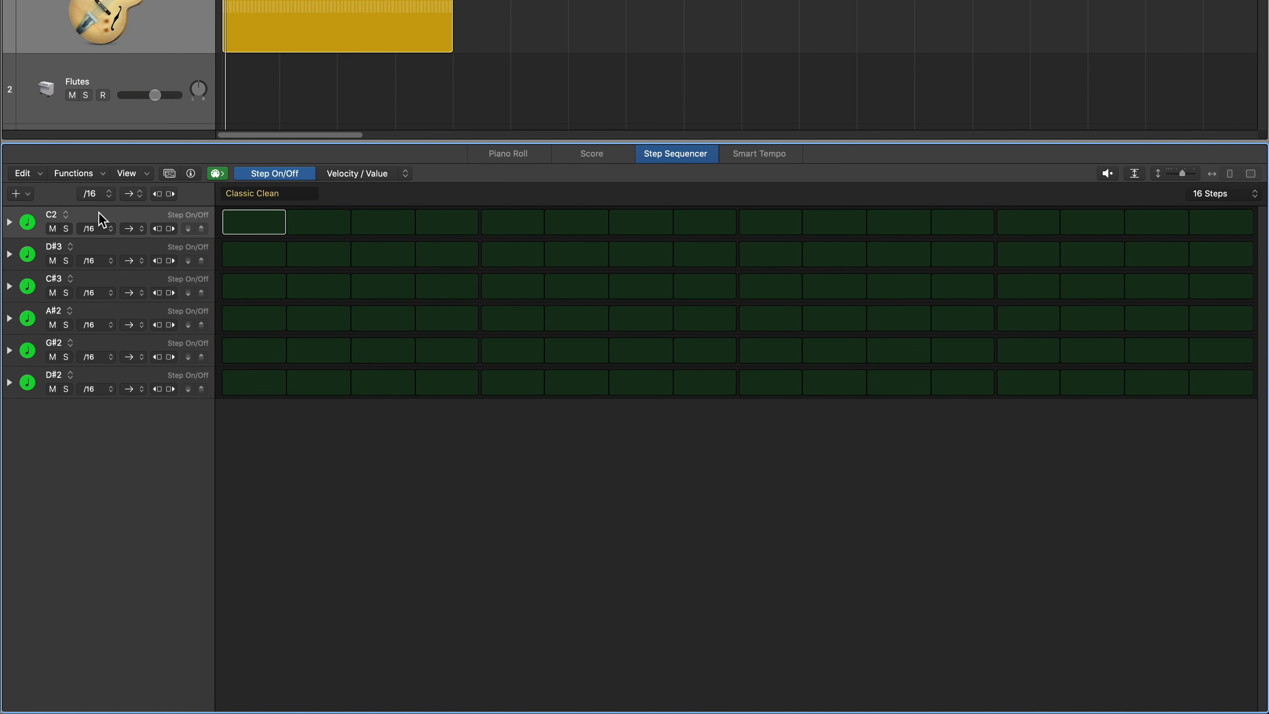
{"action": "key", "text": "Delete"}
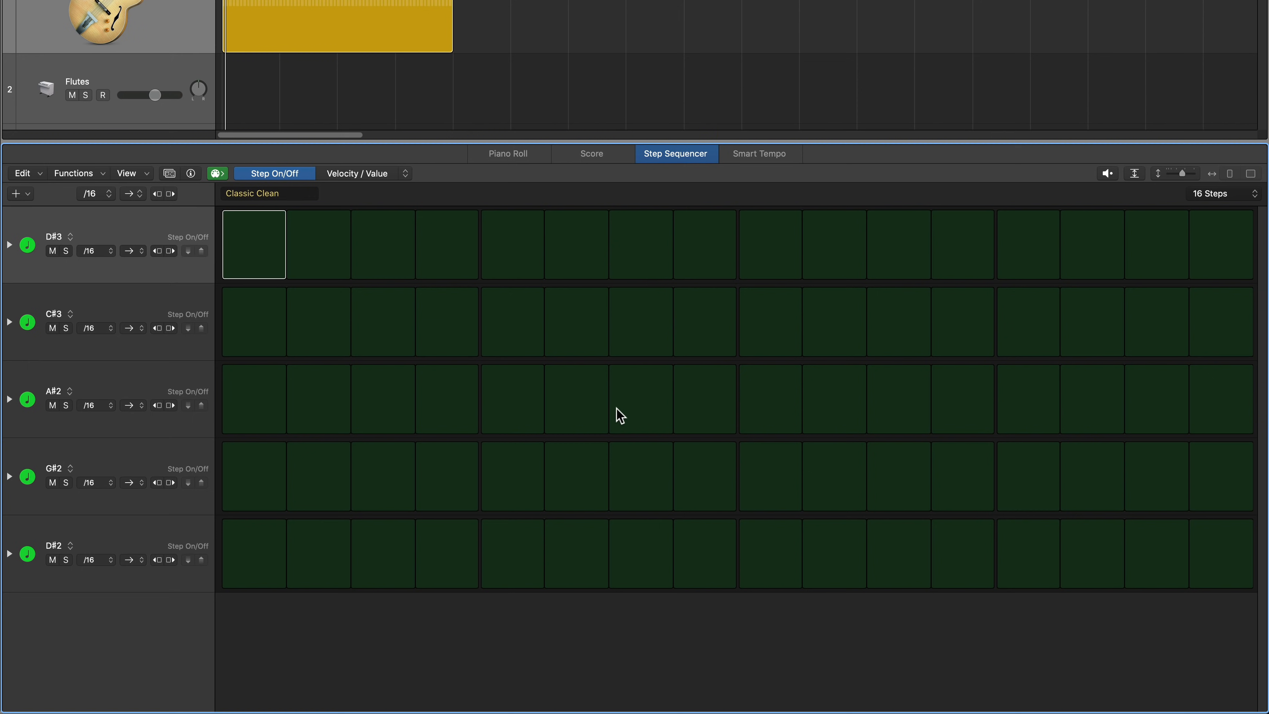
Turn on steps 1, 5, 9, 13 in D#2; 2, 10 in D#3; 3, 6, 11, 14 in C#3; 4, 7, 12, 15 in A#2; 8, 16 in G#2
{"action": "left_click", "coordinate": [264, 550]}
{"action": "left_click", "coordinate": [317, 274]}
{"action": "left_click", "coordinate": [382, 343]}
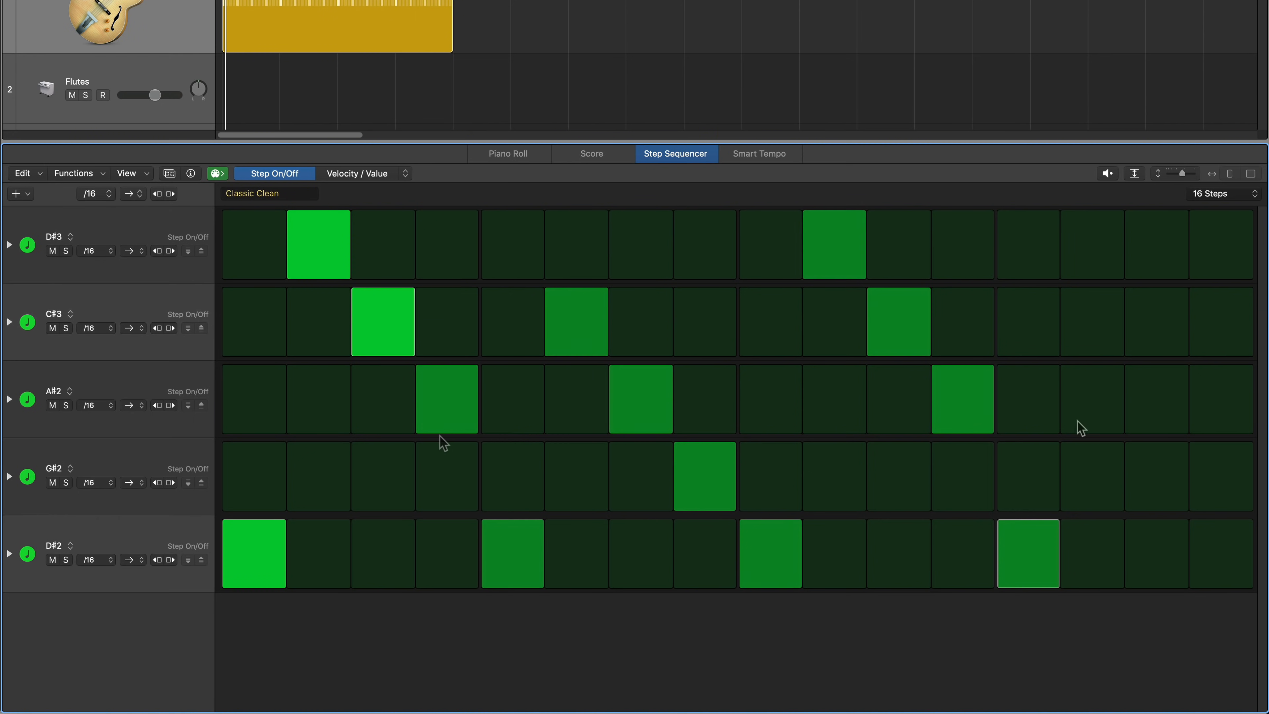
{"action": "left_click", "coordinate": [1094, 344]}
{"action": "left_click", "coordinate": [1147, 409]}
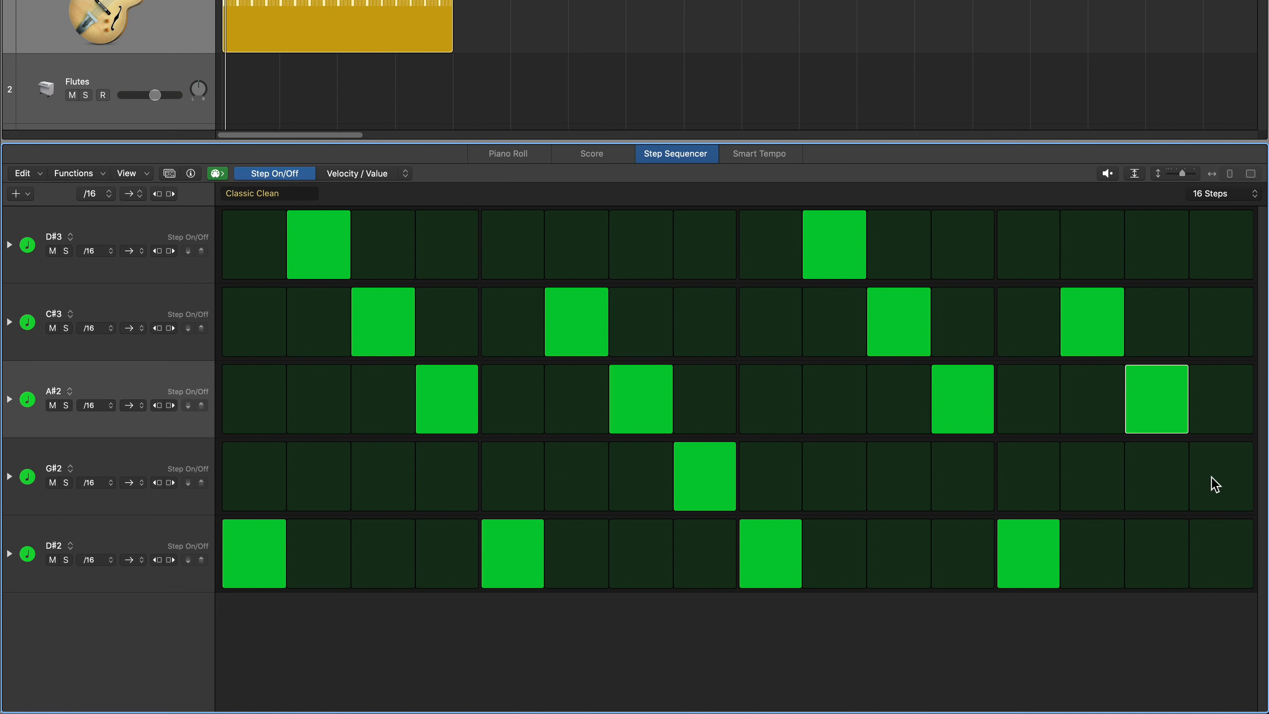
{"action": "left_click", "coordinate": [1214, 480]}
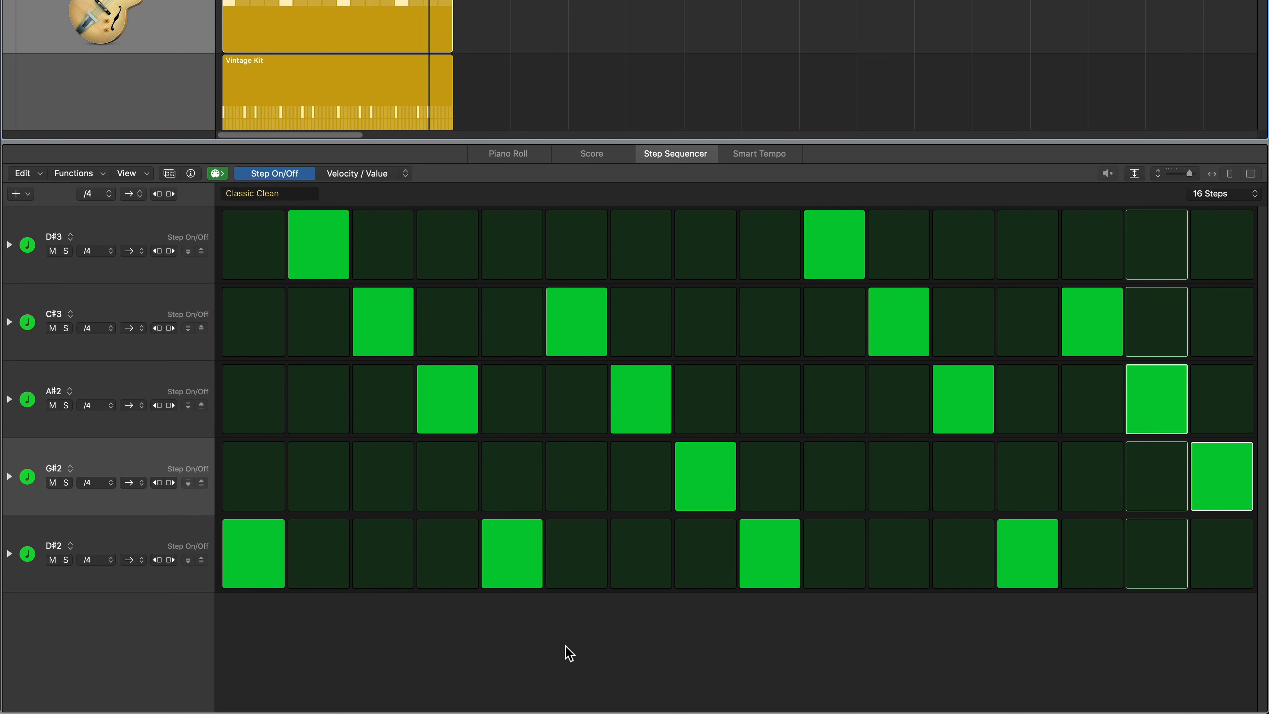
Preview the Classic Clean pattern in the Step Sequencer and stop the playback
{"action": "left_click", "coordinate": [605, 667]}
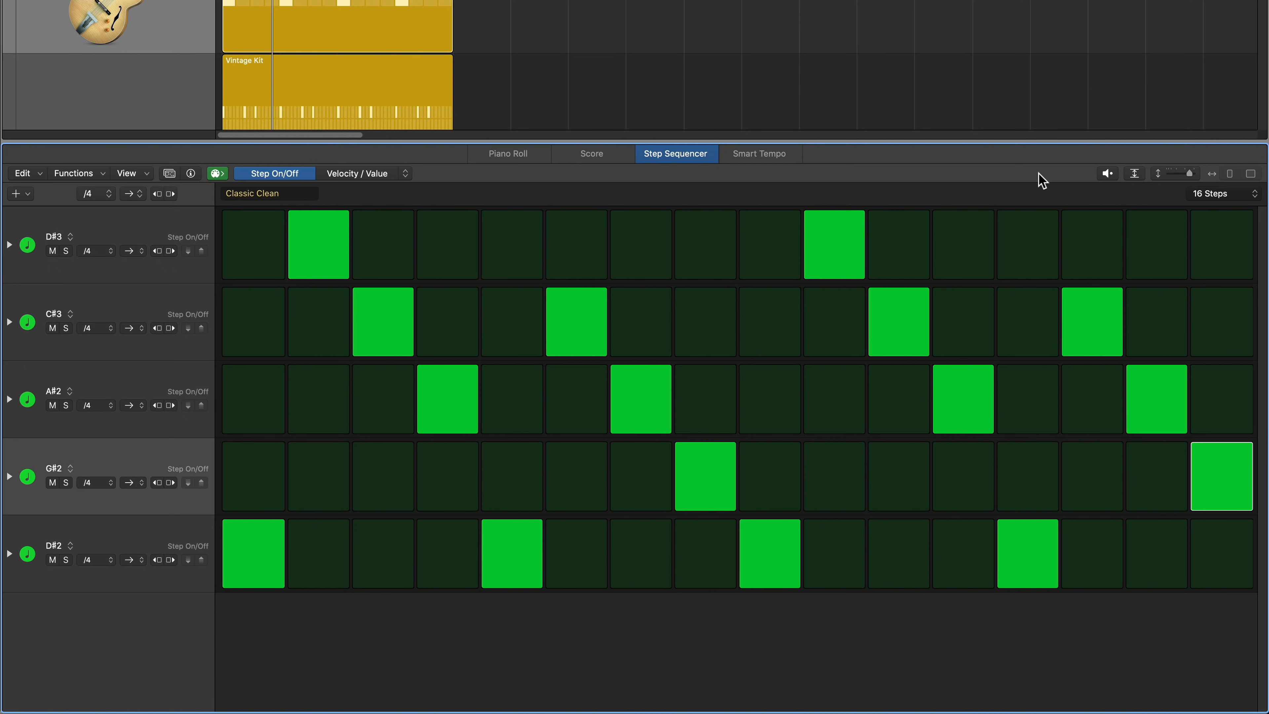
{"action": "key", "text": "space"}
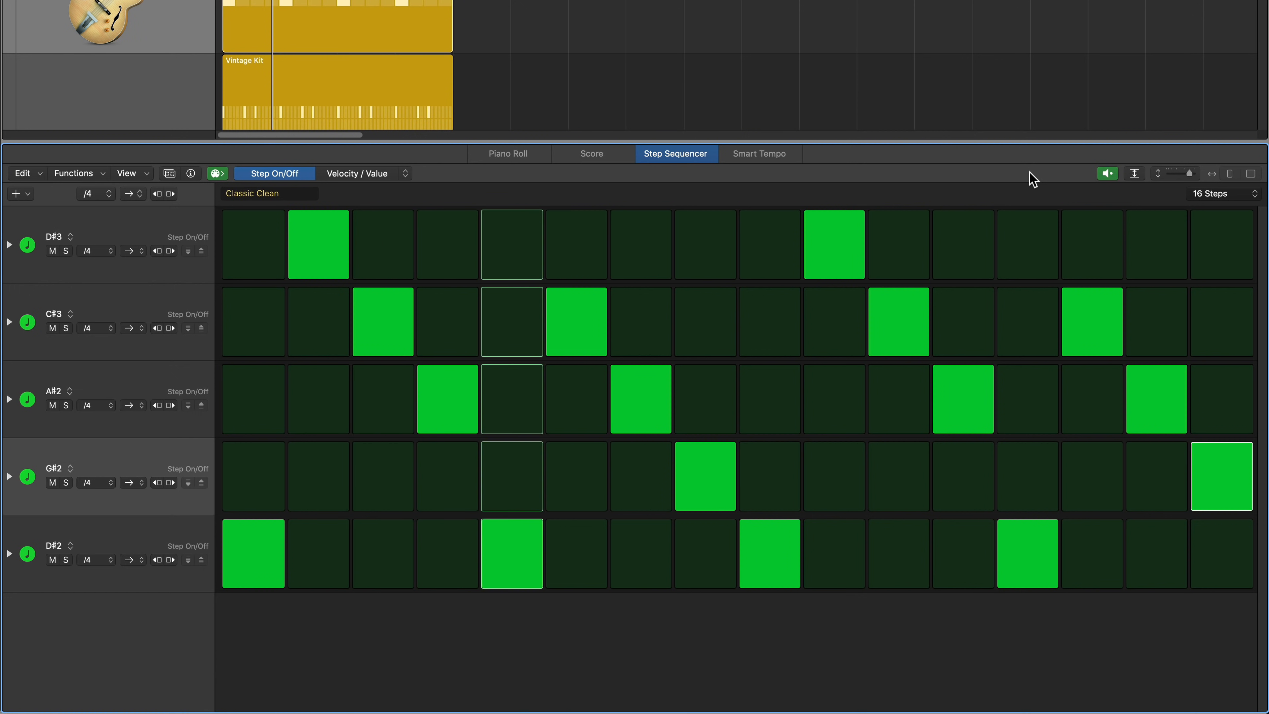
{"action": "key", "text": "space"}
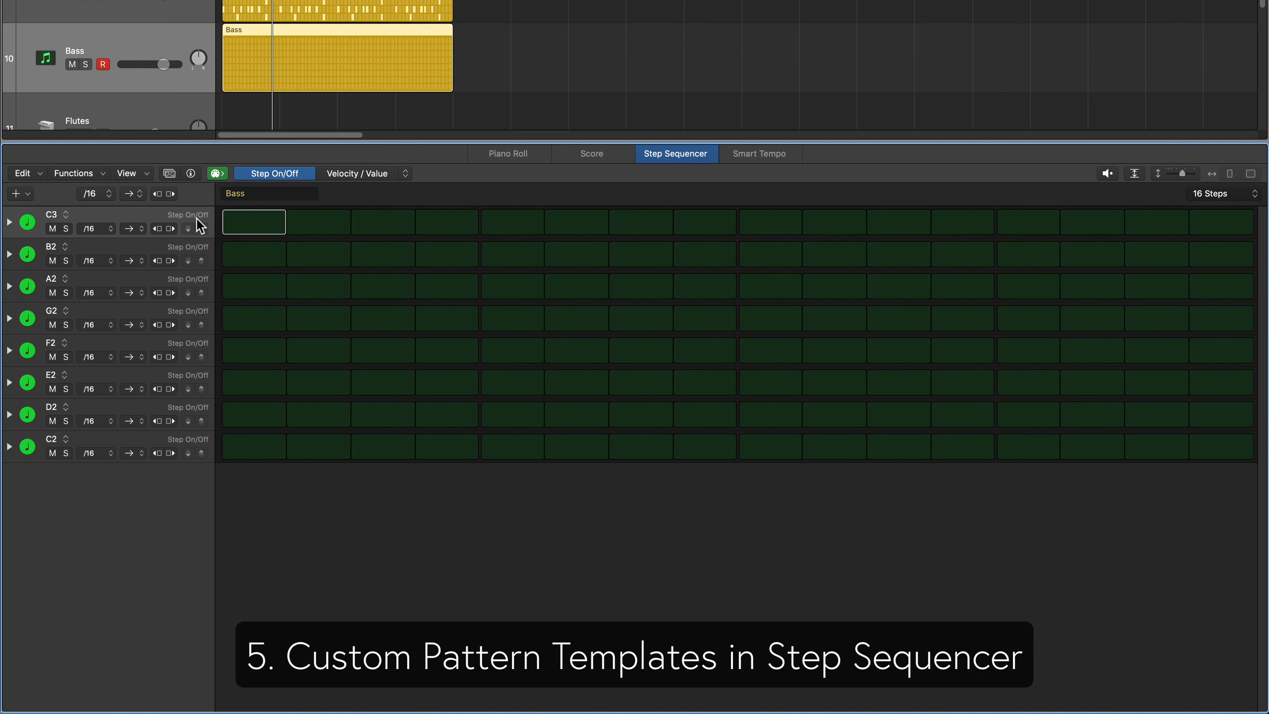
Open the pattern browser for the Bass pattern and look through its Patterns and Templates categories
{"action": "left_click", "coordinate": [169, 173]}
{"action": "left_click", "coordinate": [46, 242]}
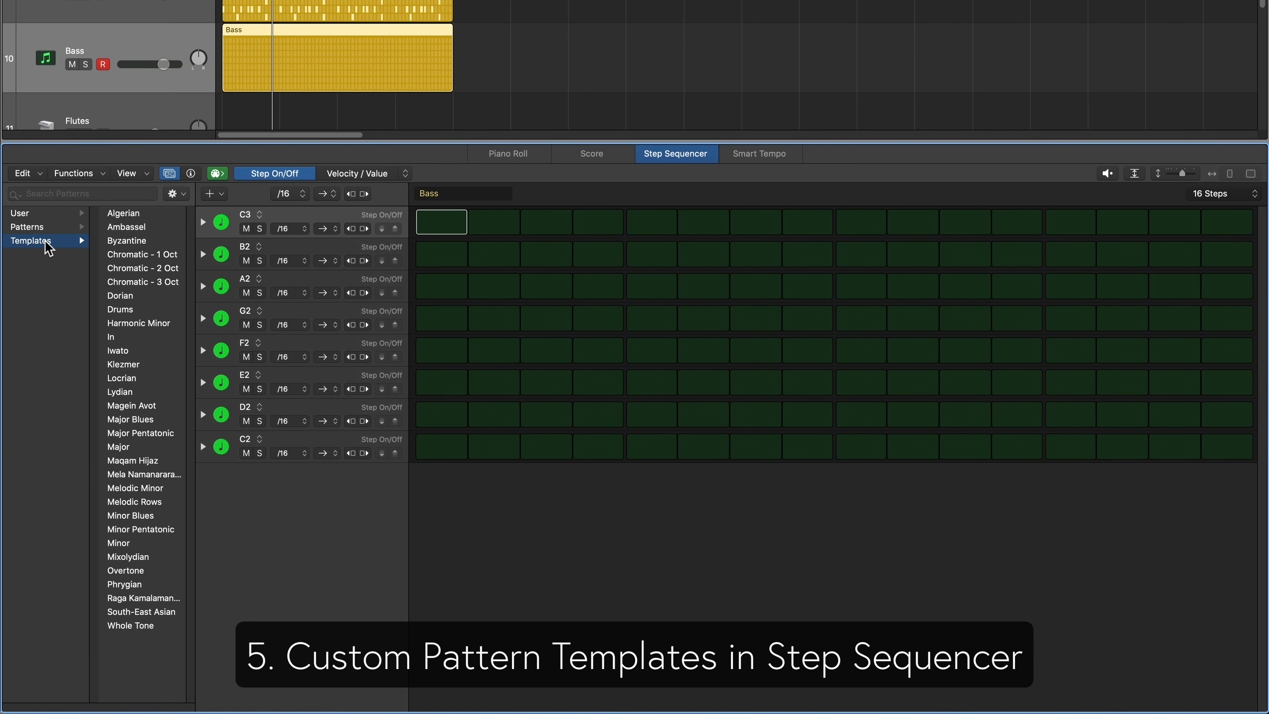
{"action": "left_click", "coordinate": [42, 228]}
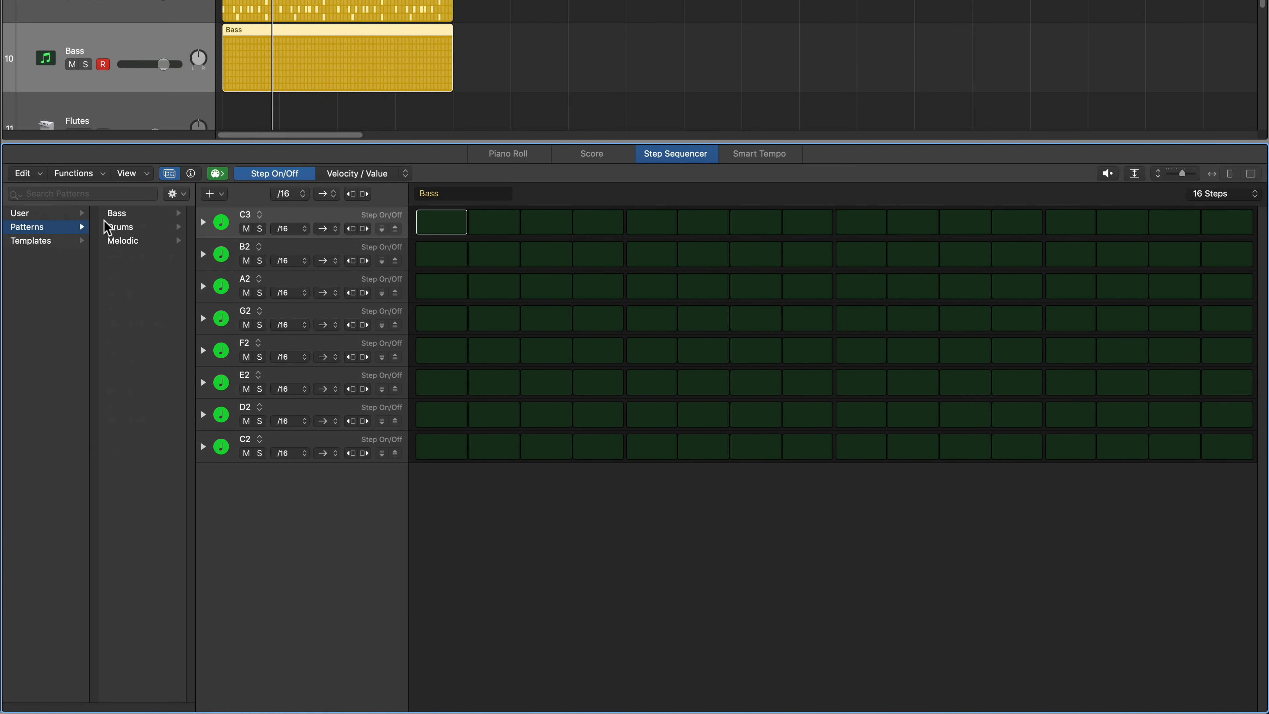
{"action": "left_click", "coordinate": [58, 242]}
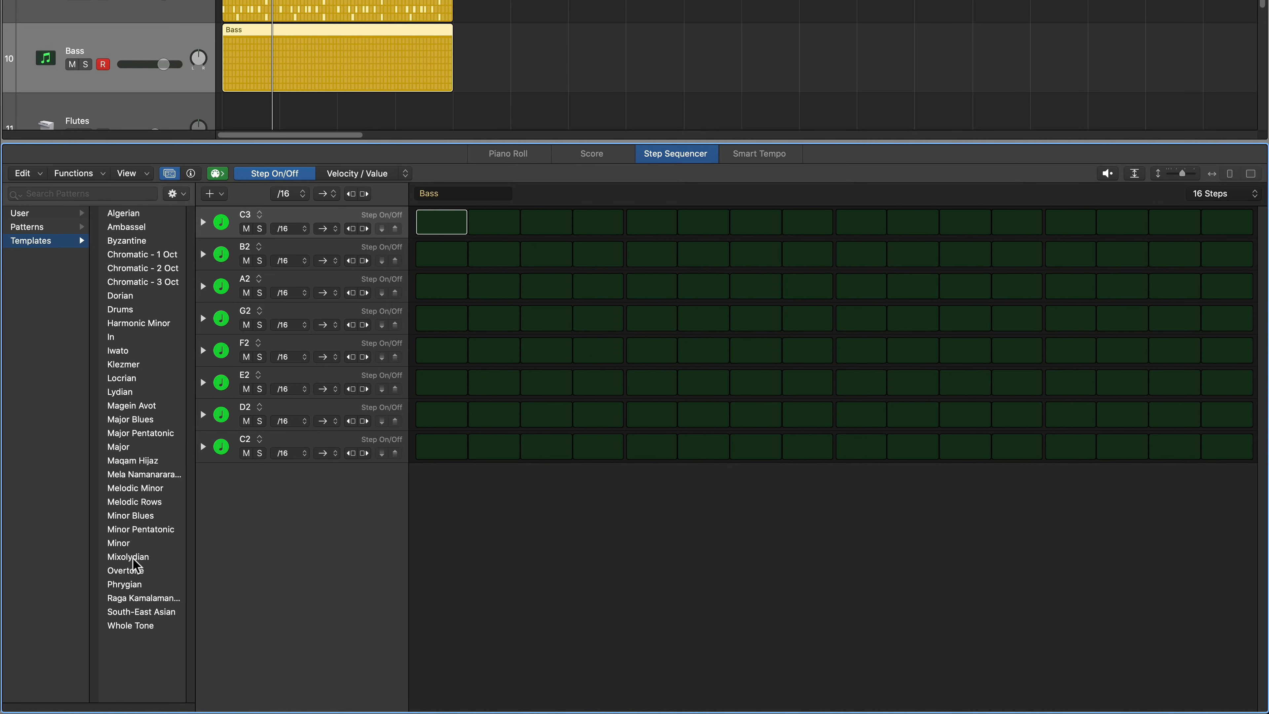
Try the built-in templates Major, Major Blues, Chromatic - 2 Oct and Minor on the Bass pattern
{"action": "left_click", "coordinate": [142, 447]}
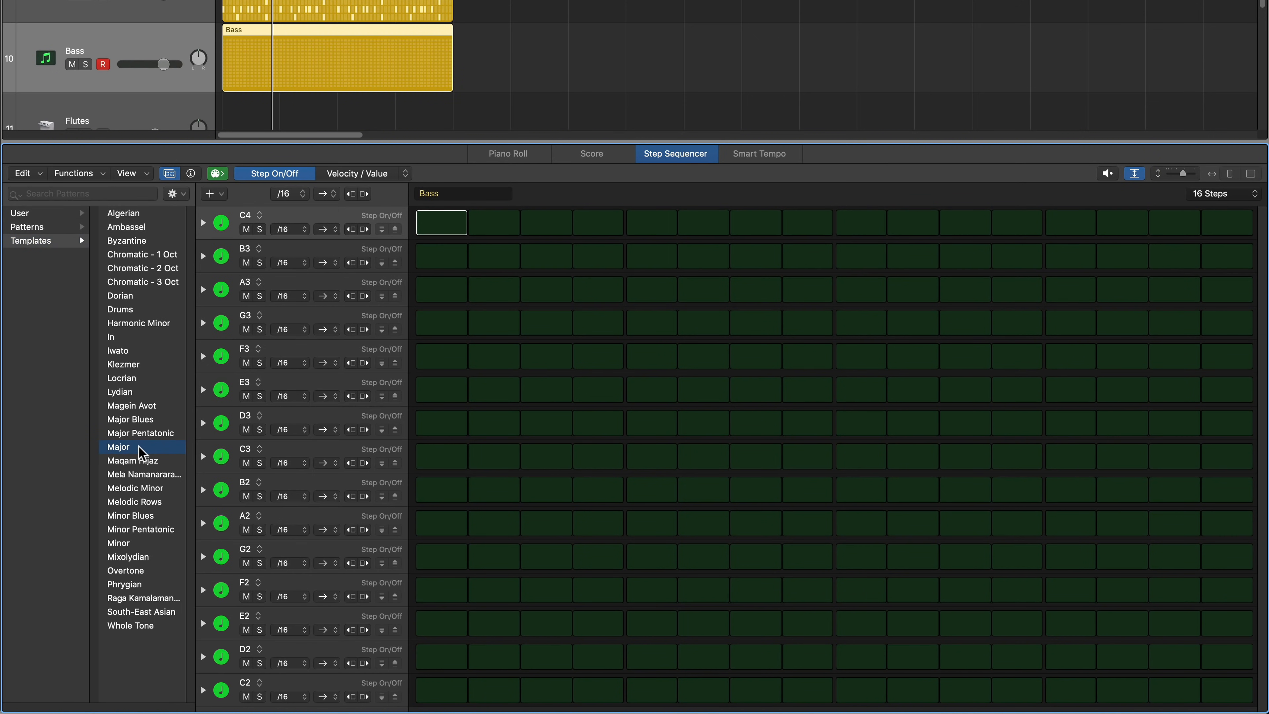
{"action": "left_click", "coordinate": [141, 421]}
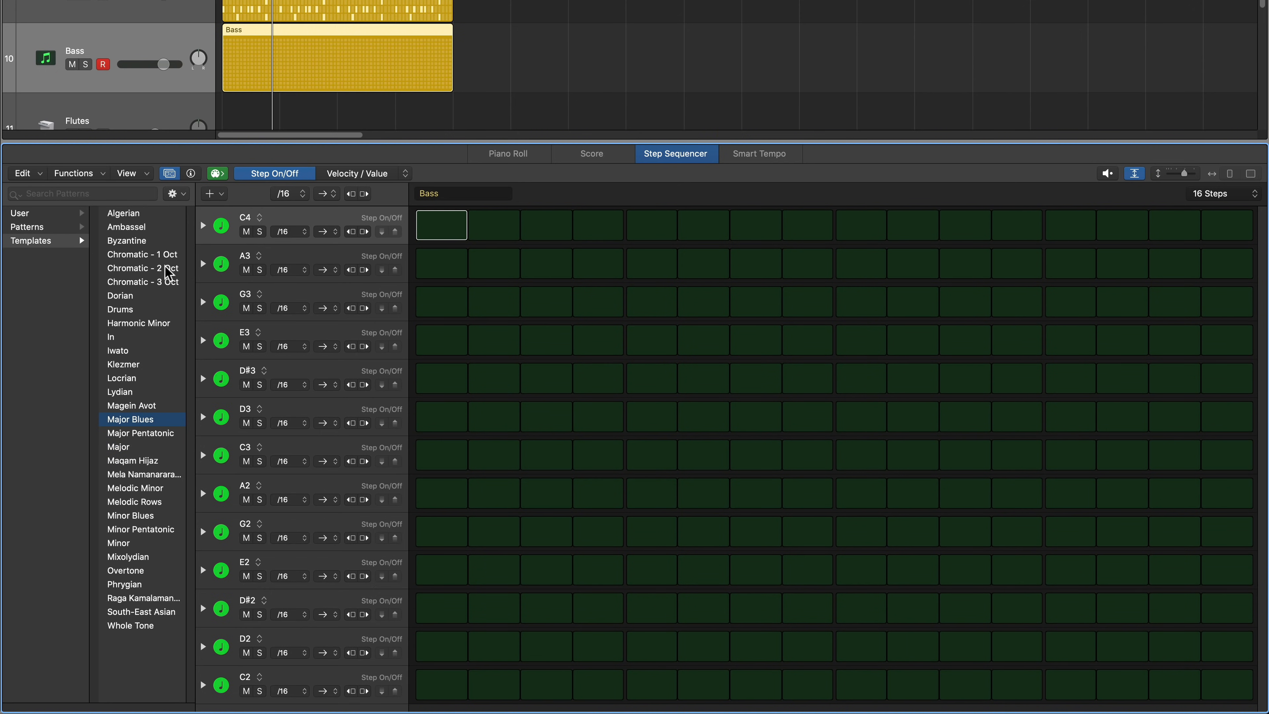
{"action": "left_click", "coordinate": [150, 270]}
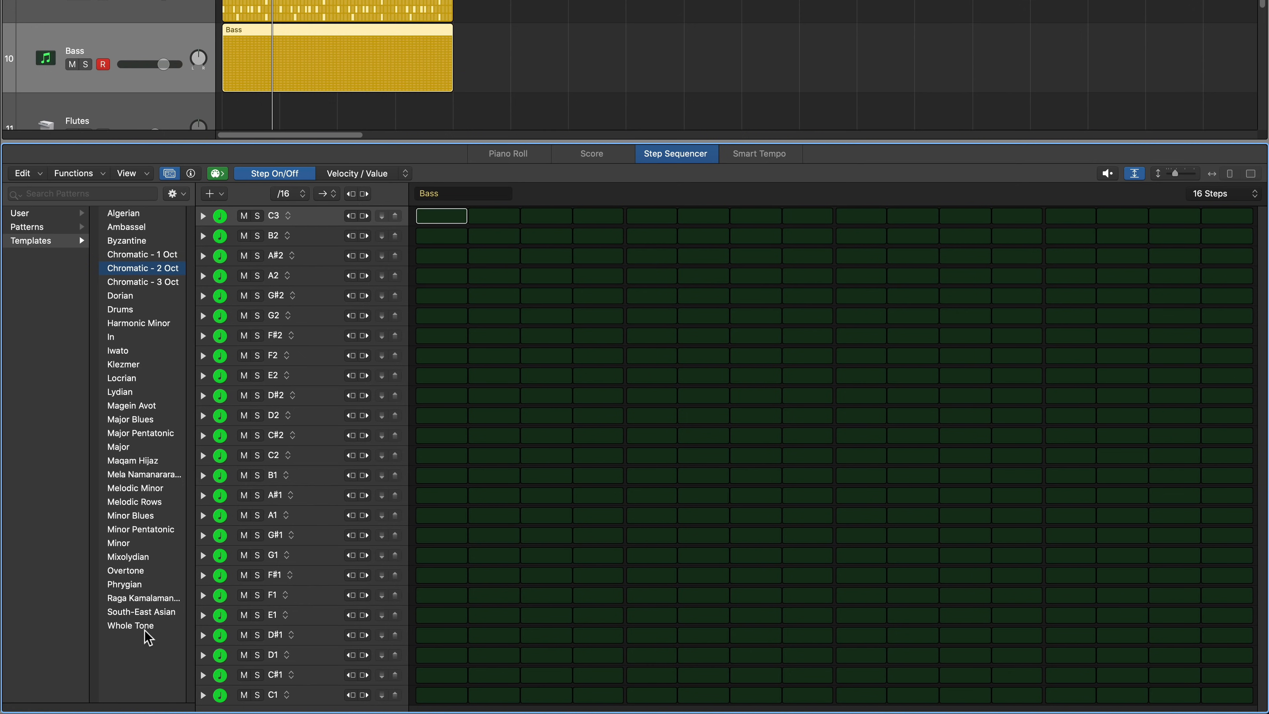
{"action": "left_click", "coordinate": [149, 544]}
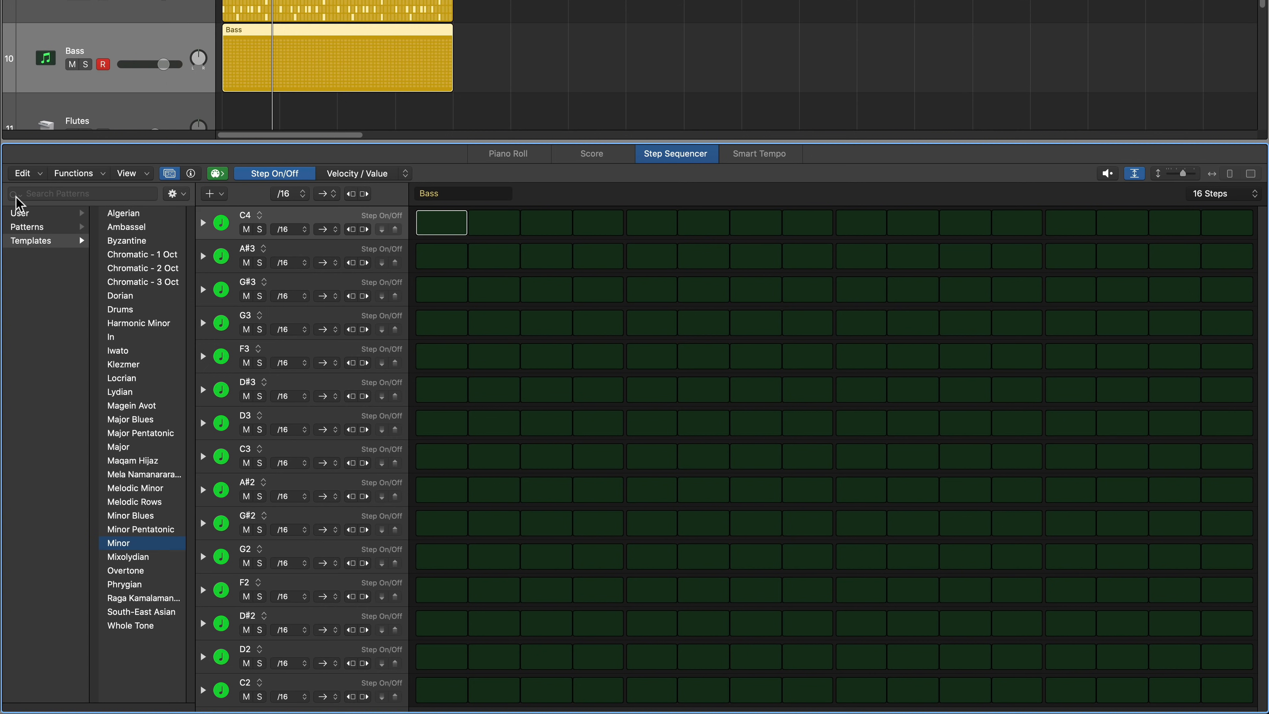
Try the user templates C Minor Bass, C Minor Treble, Eb Minor Bass and Eb Minor Treble on the Bass pattern
{"action": "left_click", "coordinate": [35, 214]}
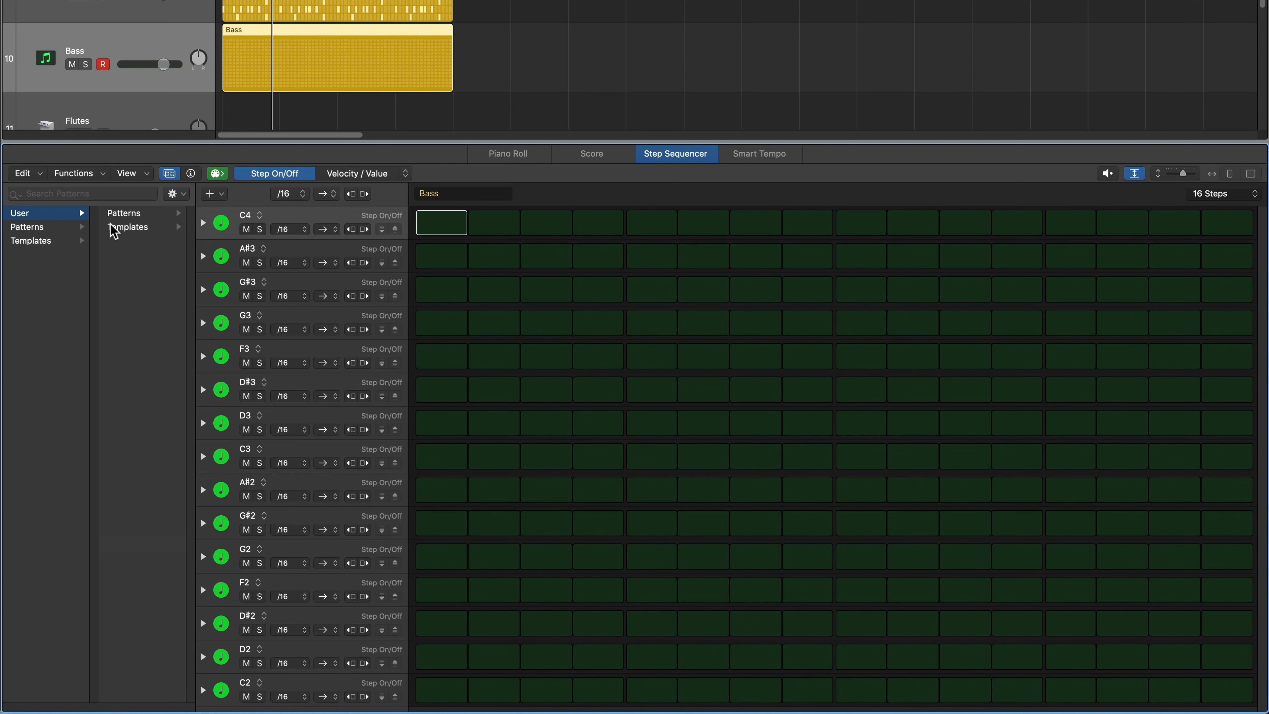
{"action": "left_click", "coordinate": [122, 230]}
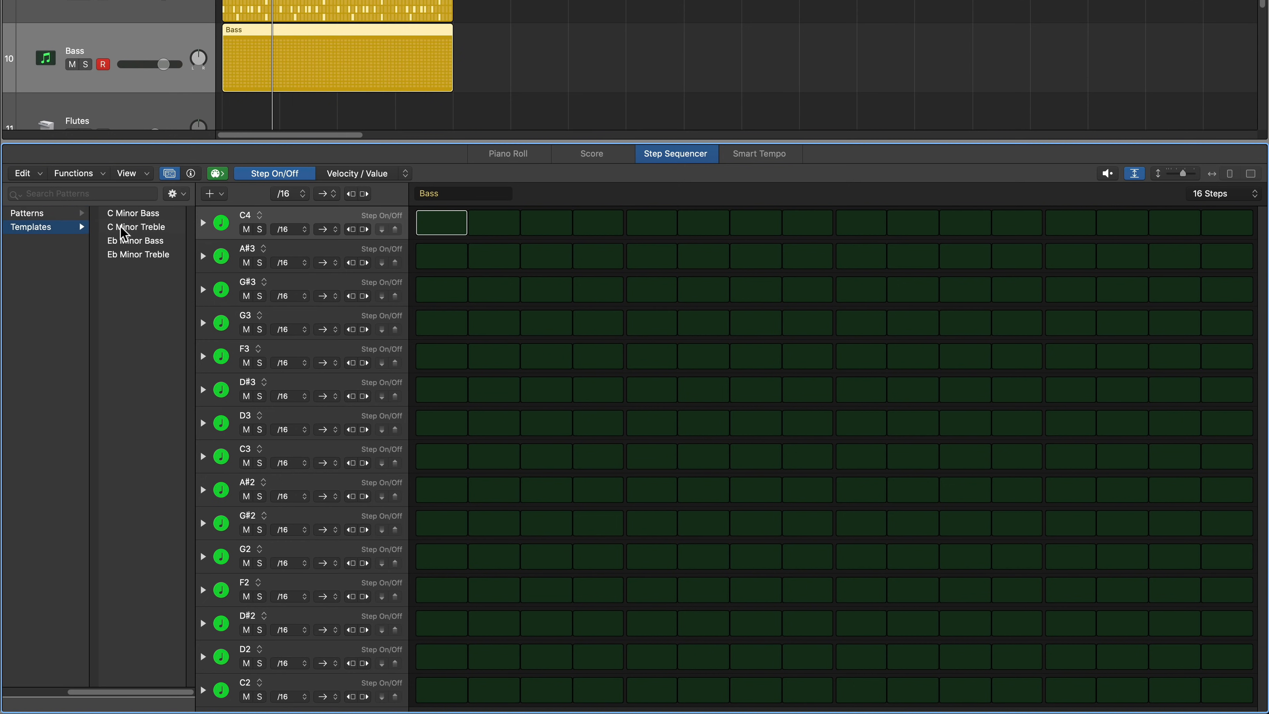
{"action": "left_click", "coordinate": [168, 215]}
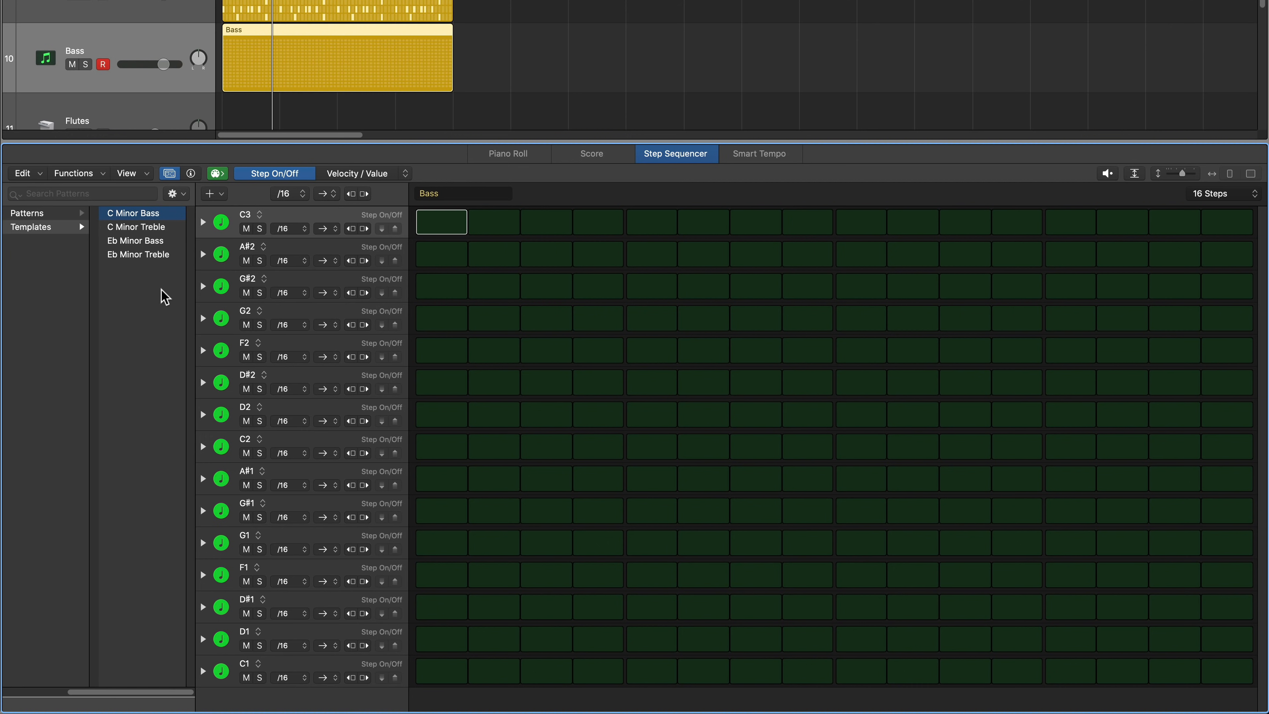
{"action": "left_click", "coordinate": [148, 228]}
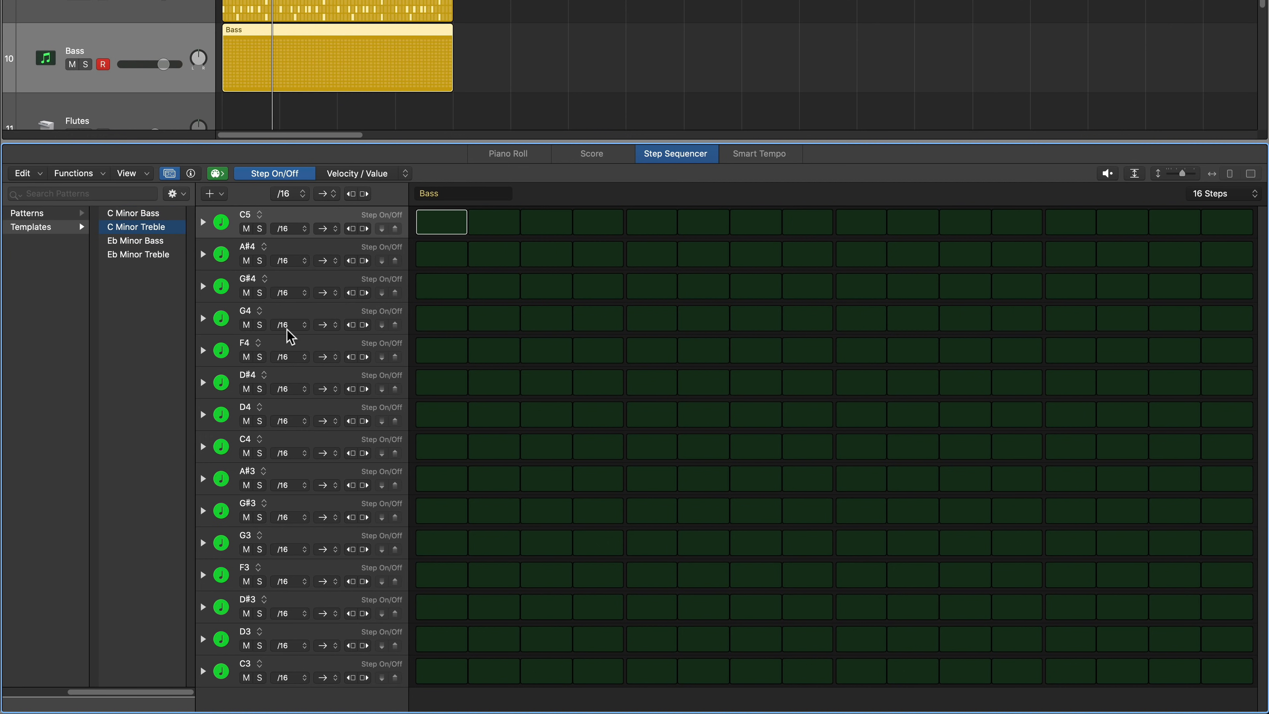
{"action": "left_click", "coordinate": [150, 242]}
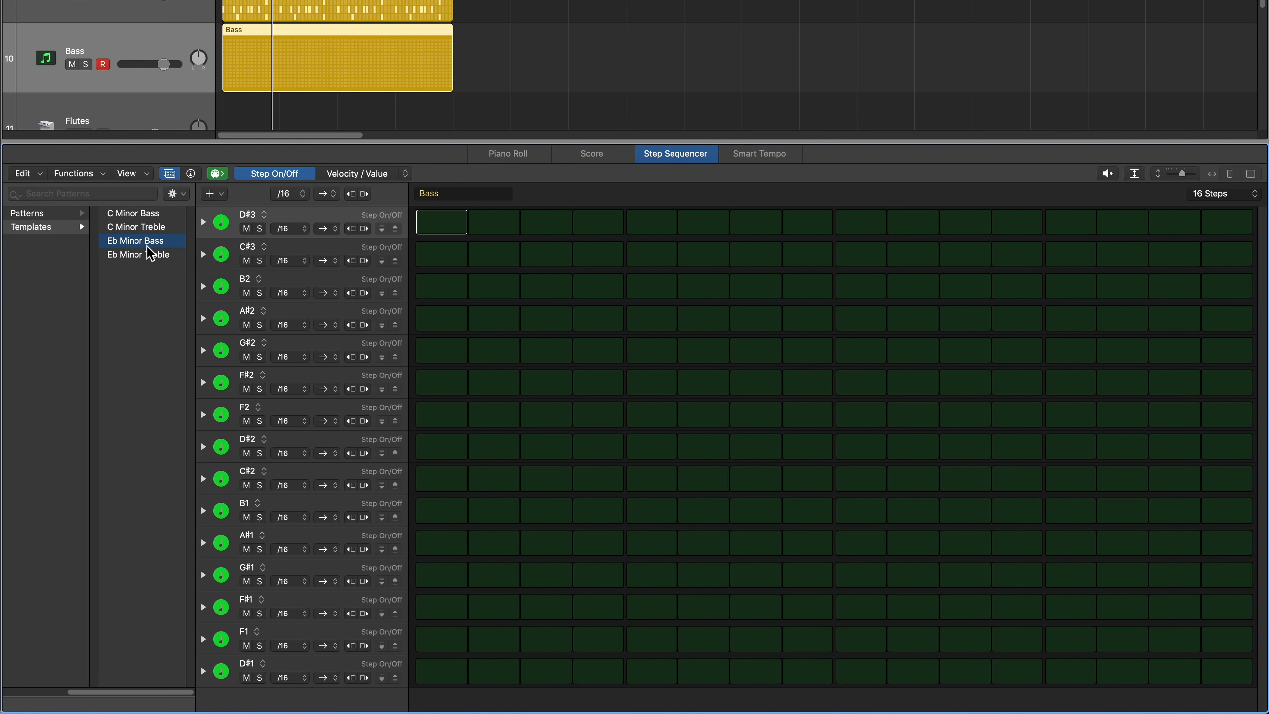
{"action": "left_click", "coordinate": [154, 257]}
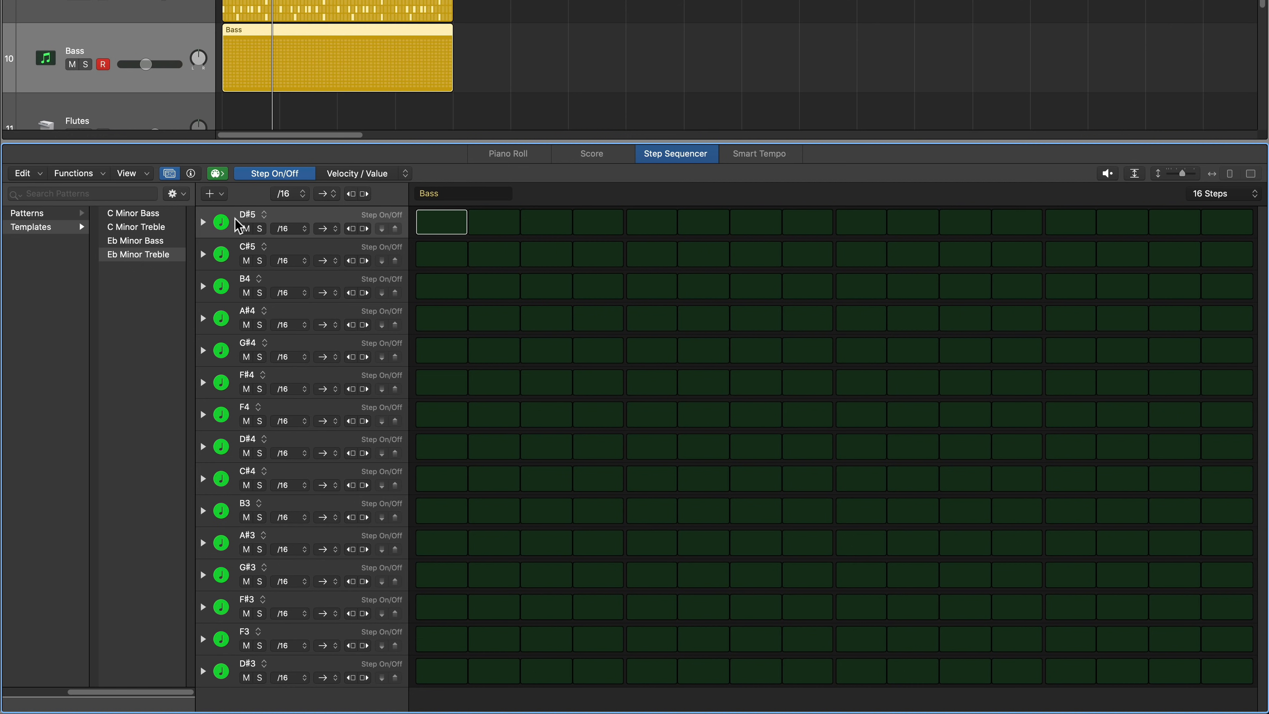
Delete all rows of the Bass pattern except the lowest one, D#3
{"action": "key", "text": "super+BackSpace"}
{"action": "key", "text": "super+BackSpace"}
{"action": "key", "text": "super+BackSpace"}
{"action": "key", "text": "super+BackSpace"}
{"action": "key", "text": "super+BackSpace"}
{"action": "key", "text": "super+BackSpace"}
{"action": "key", "text": "super+BackSpace"}
{"action": "key", "text": "super+BackSpace"}
{"action": "key", "text": "super+BackSpace"}
{"action": "key", "text": "super+BackSpace"}
{"action": "key", "text": "super+BackSpace"}
{"action": "key", "text": "super+BackSpace"}
{"action": "key", "text": "super+BackSpace"}
{"action": "key", "text": "super+BackSpace"}
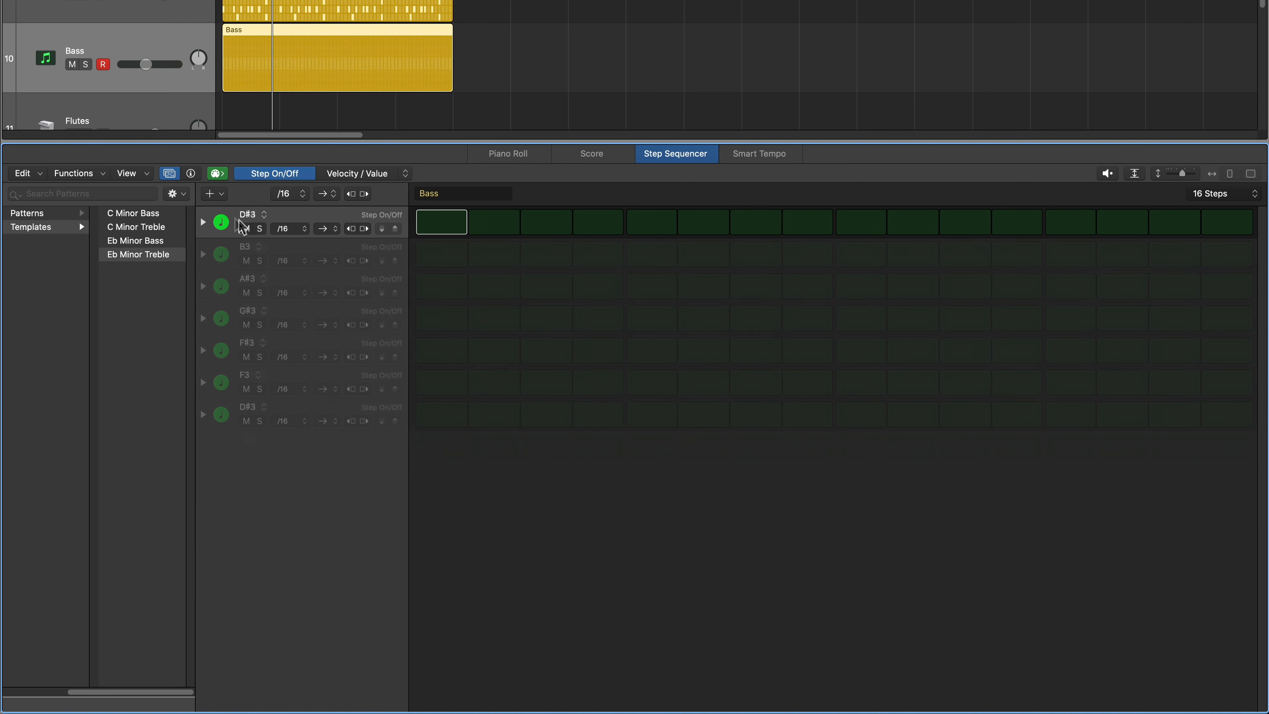
Add rows for two octaves of the A minor scale, A3 down to A1, to the Bass pattern using Learn
{"action": "left_click", "coordinate": [221, 194]}
{"action": "left_click", "coordinate": [268, 220]}
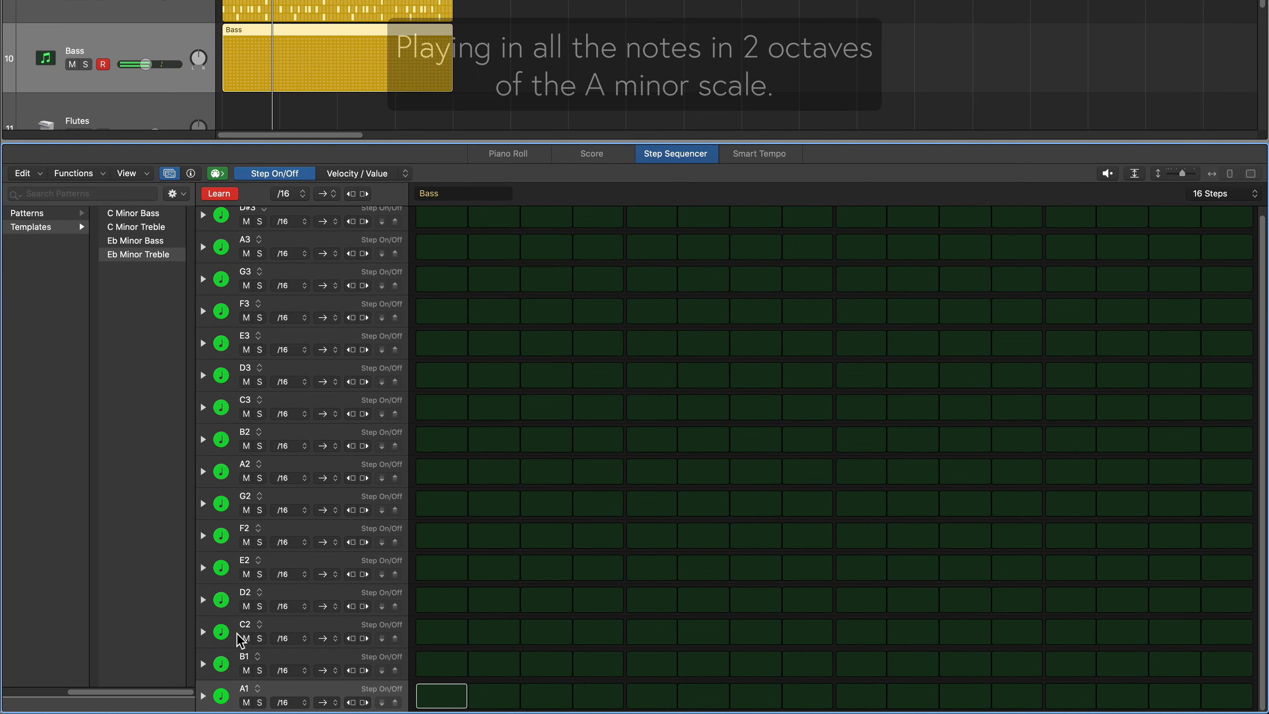
{"action": "left_click", "coordinate": [219, 193]}
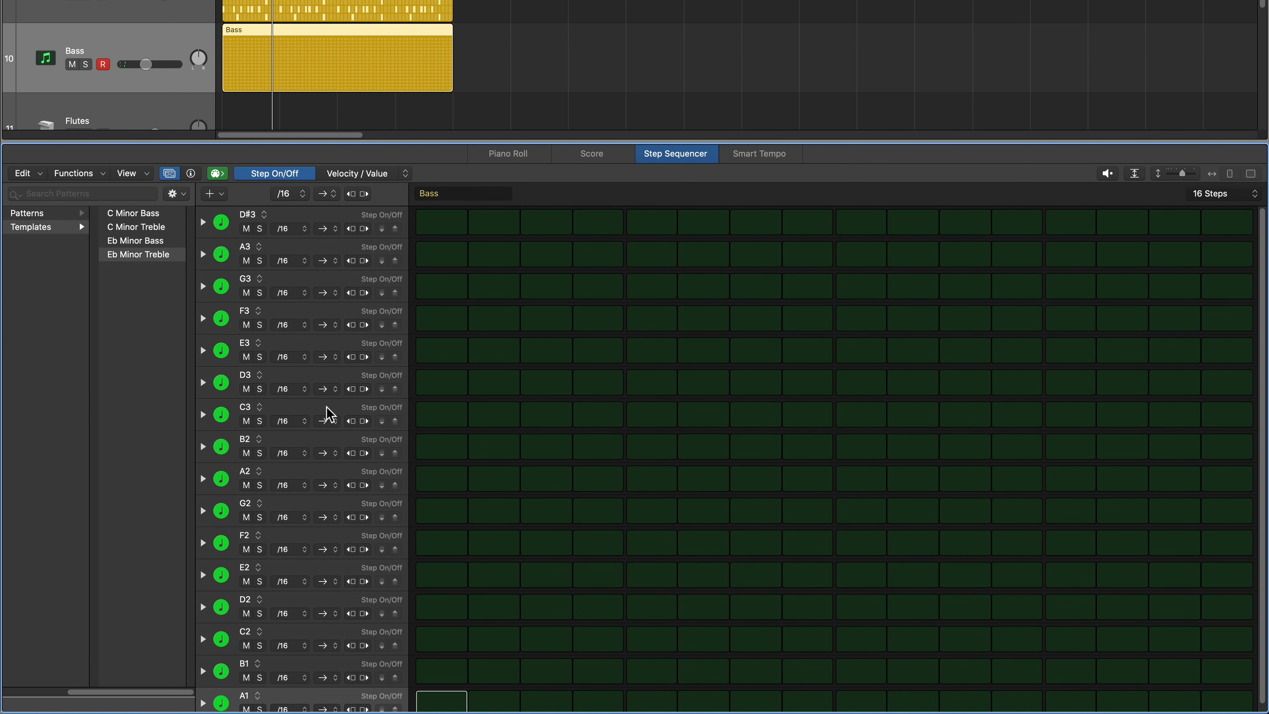
Enlarge the Step Sequencer area and delete the leftover D#3 row from the Bass pattern
{"action": "left_click_drag", "start_coordinate": [425, 144], "coordinate": [424, 3]}
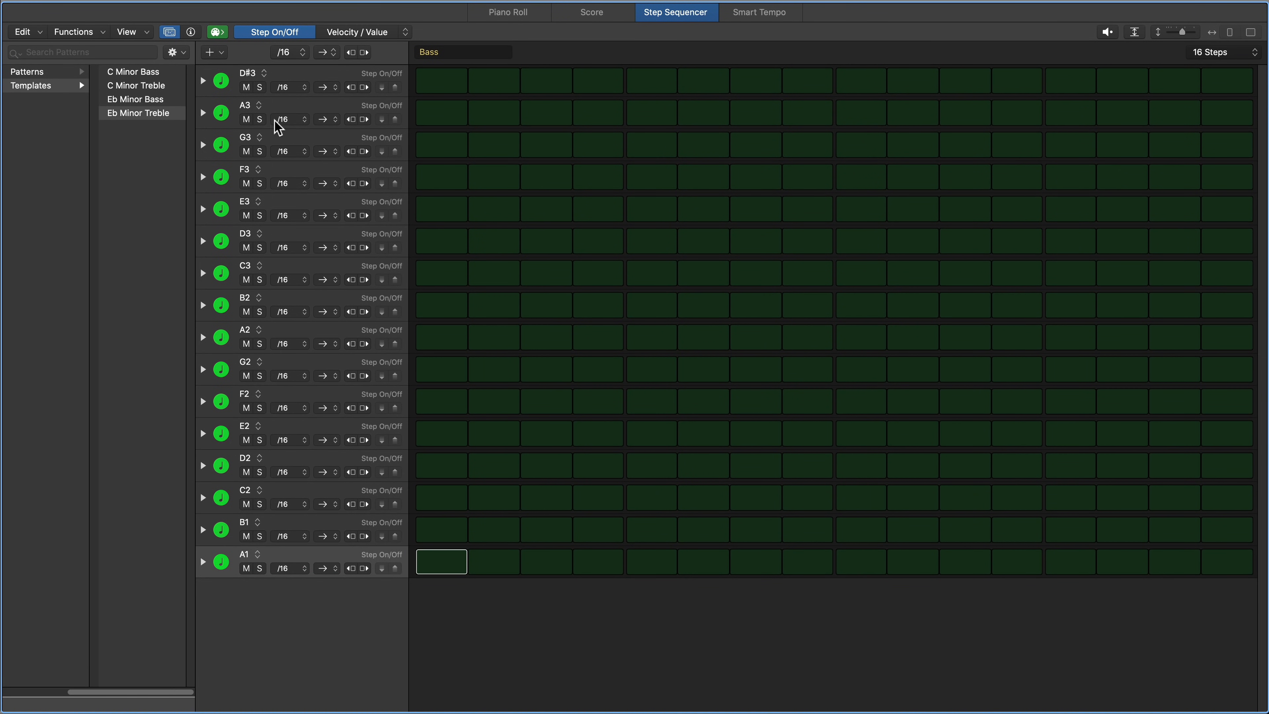
{"action": "left_click", "coordinate": [284, 75]}
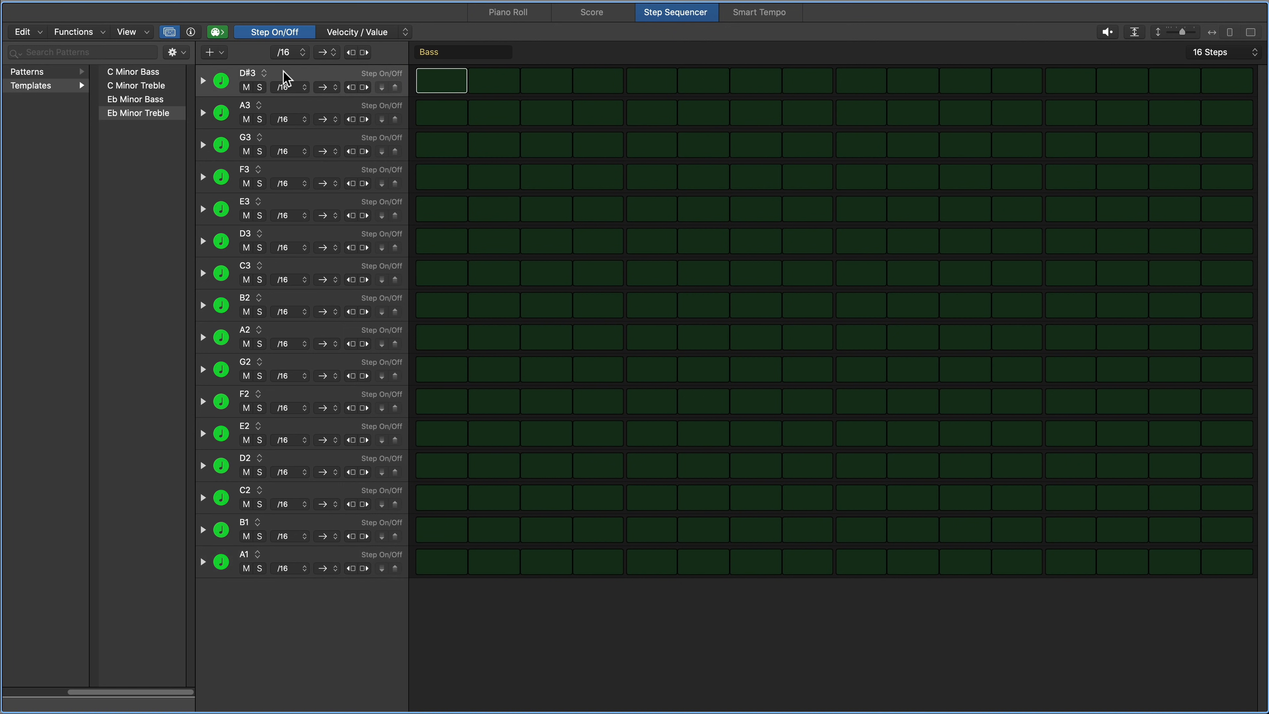
{"action": "key", "text": "Delete"}
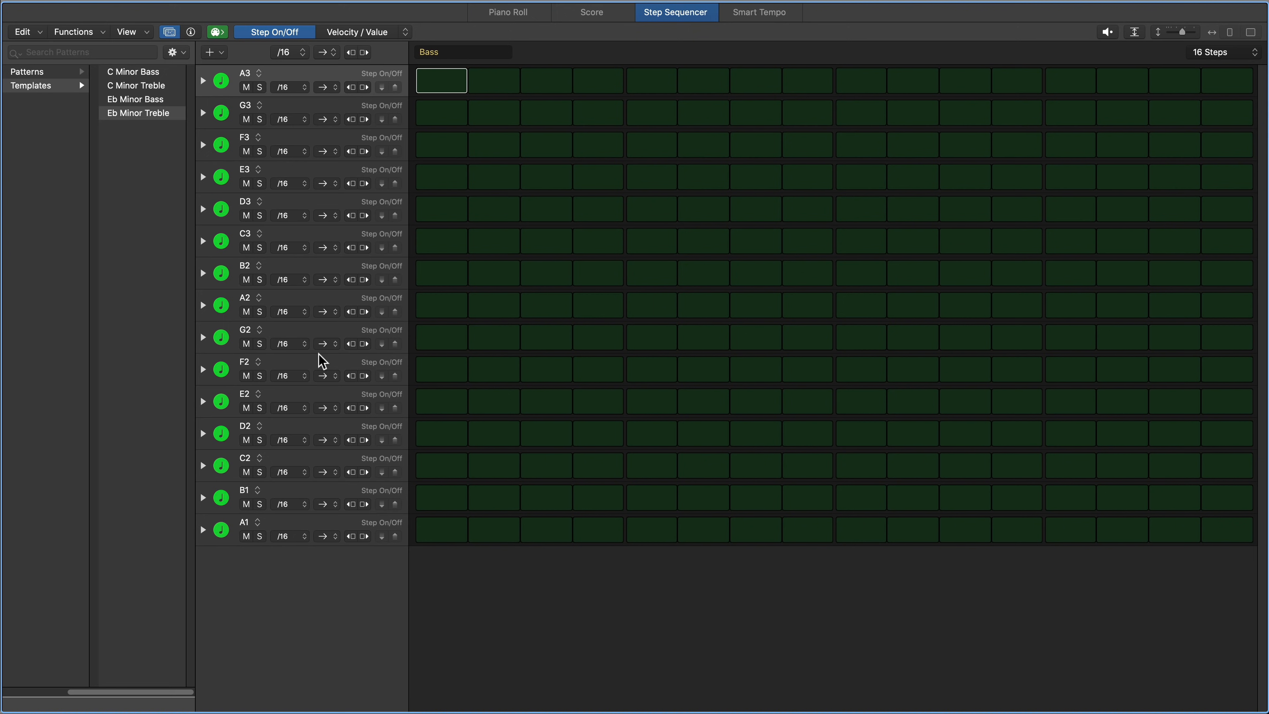
Save the Bass pattern's rows as a Step Sequencer template named A Minor Bass
{"action": "left_click", "coordinate": [178, 52]}
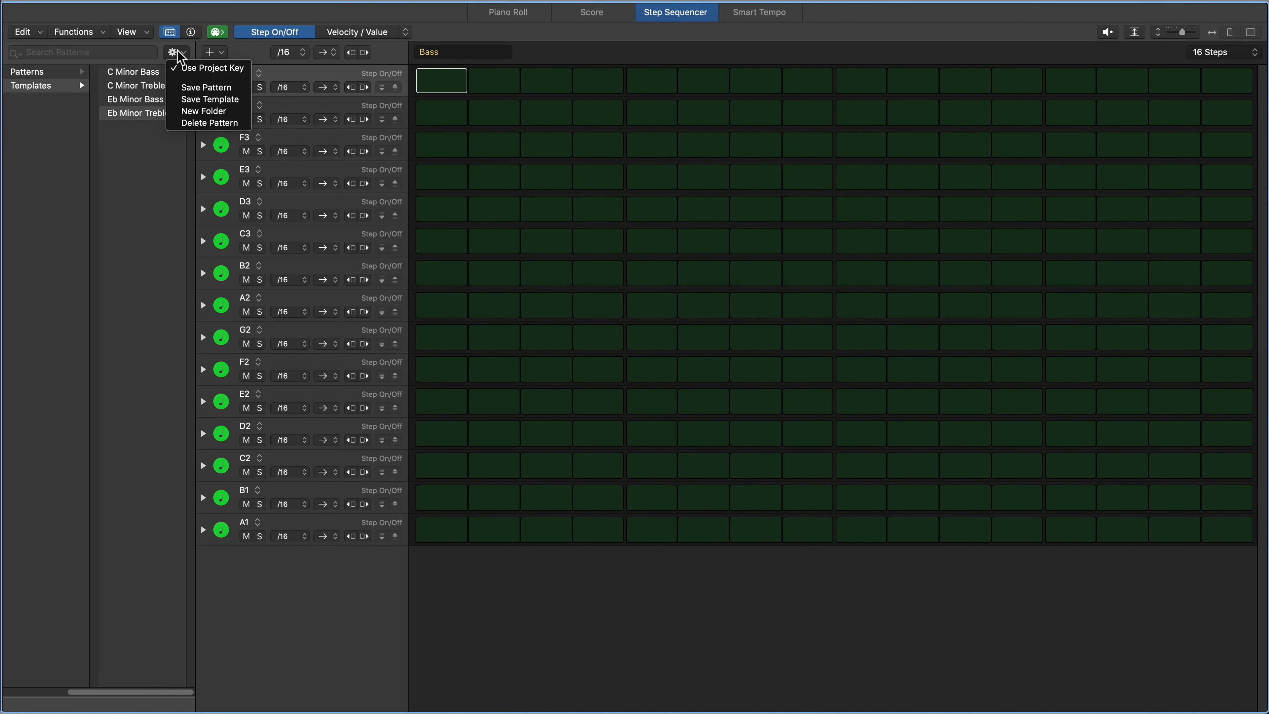
{"action": "left_click", "coordinate": [235, 99]}
{"action": "type", "text": "A"}
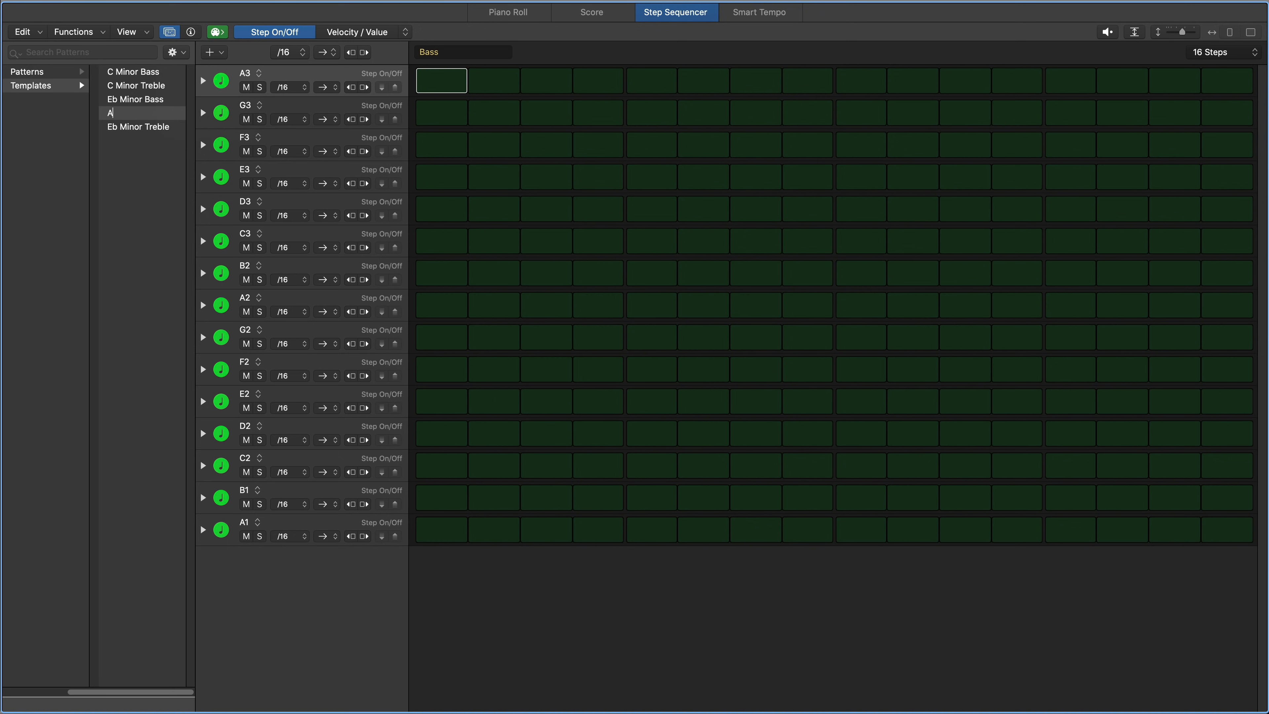
{"action": "type", "text": " Minor Bass"}
{"action": "key", "text": "Return"}
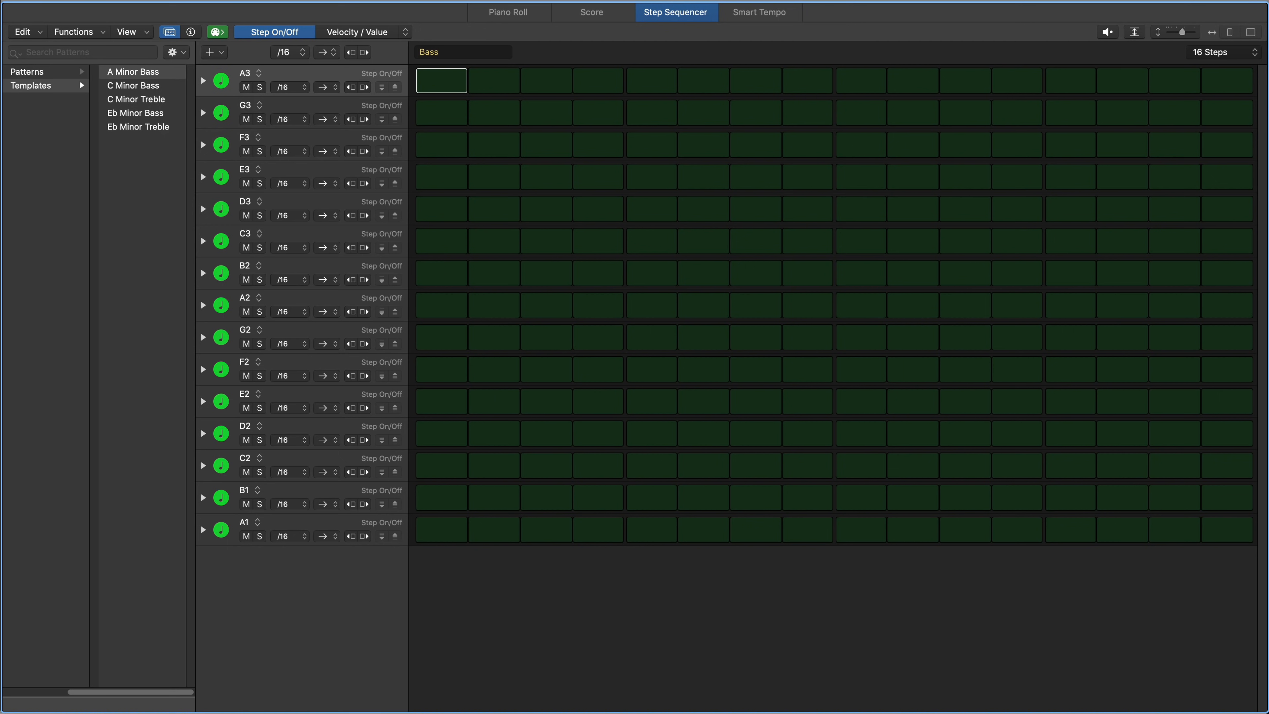
Try the C Minor and Eb Minor bass and treble templates on the Bass pattern, ending with A Minor Bass loaded again
{"action": "left_click", "coordinate": [158, 87]}
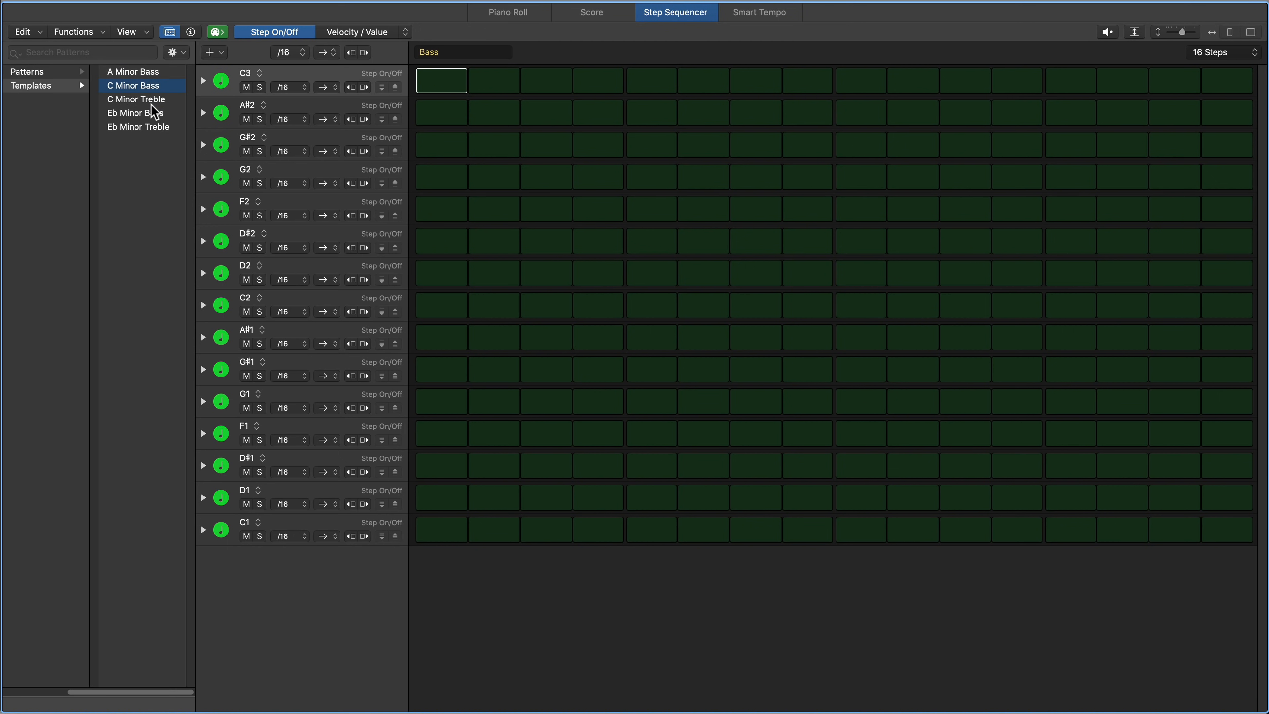
{"action": "left_click", "coordinate": [151, 100]}
{"action": "left_click", "coordinate": [141, 113]}
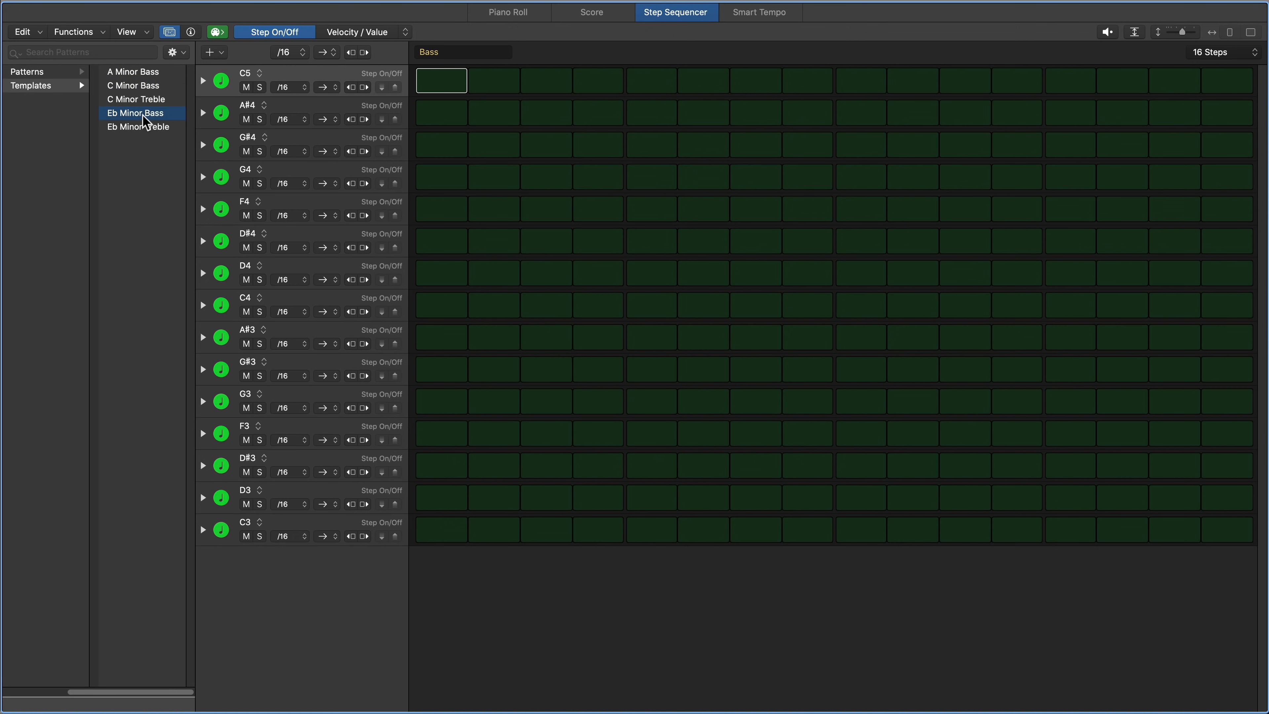
{"action": "left_click", "coordinate": [145, 125]}
{"action": "left_click", "coordinate": [142, 76]}
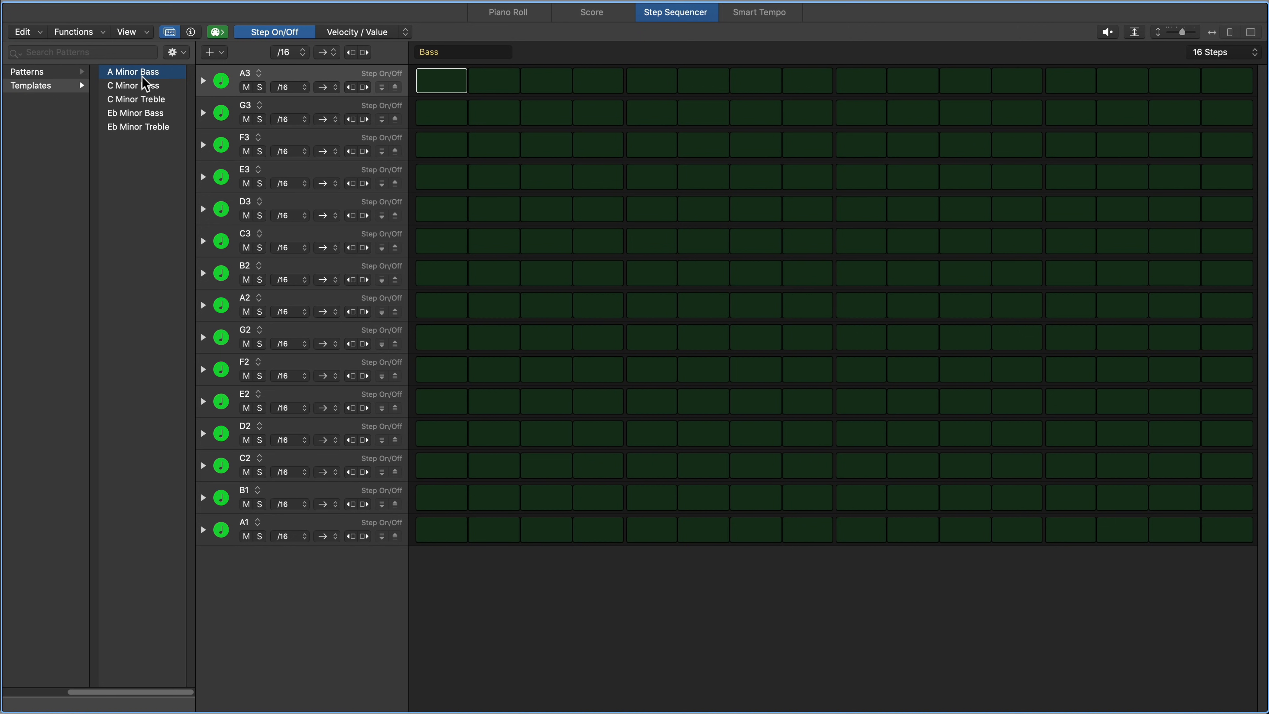
{"action": "left_click", "coordinate": [141, 76]}
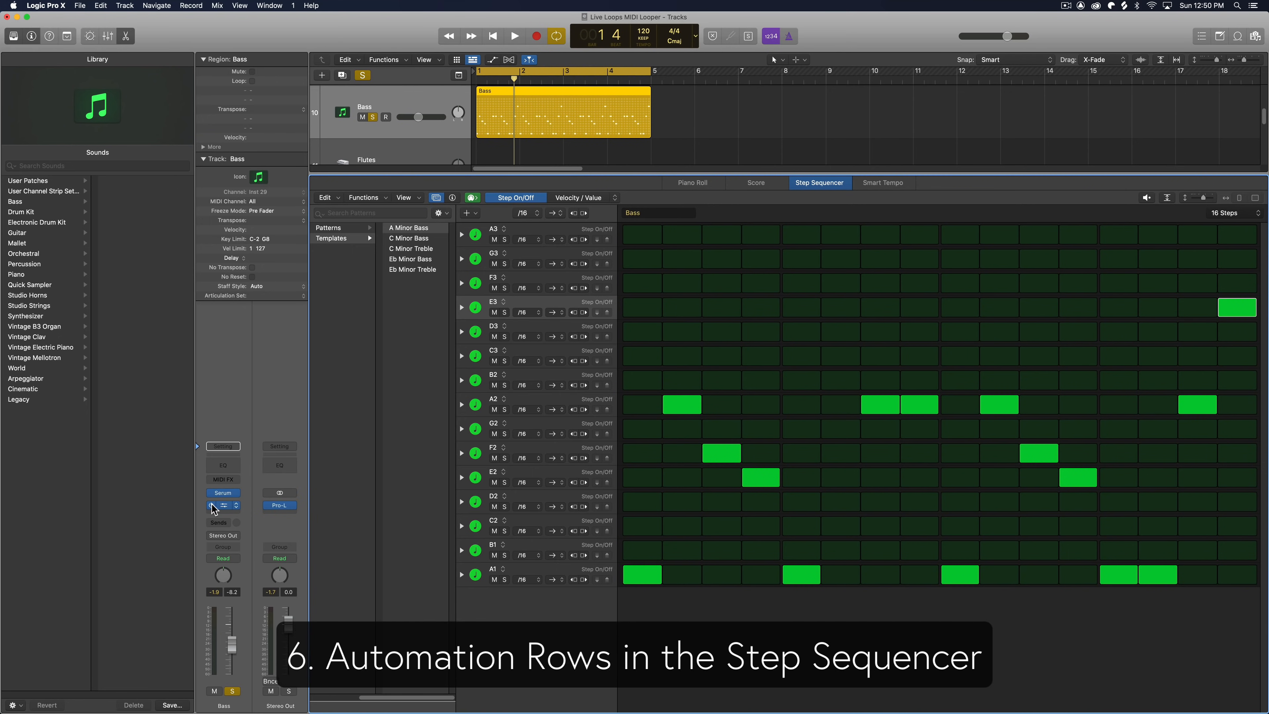
Add a Channel EQ to the Bass track with its high cut band enabled at 20000 Hz and play the pattern
{"action": "left_click", "coordinate": [223, 465]}
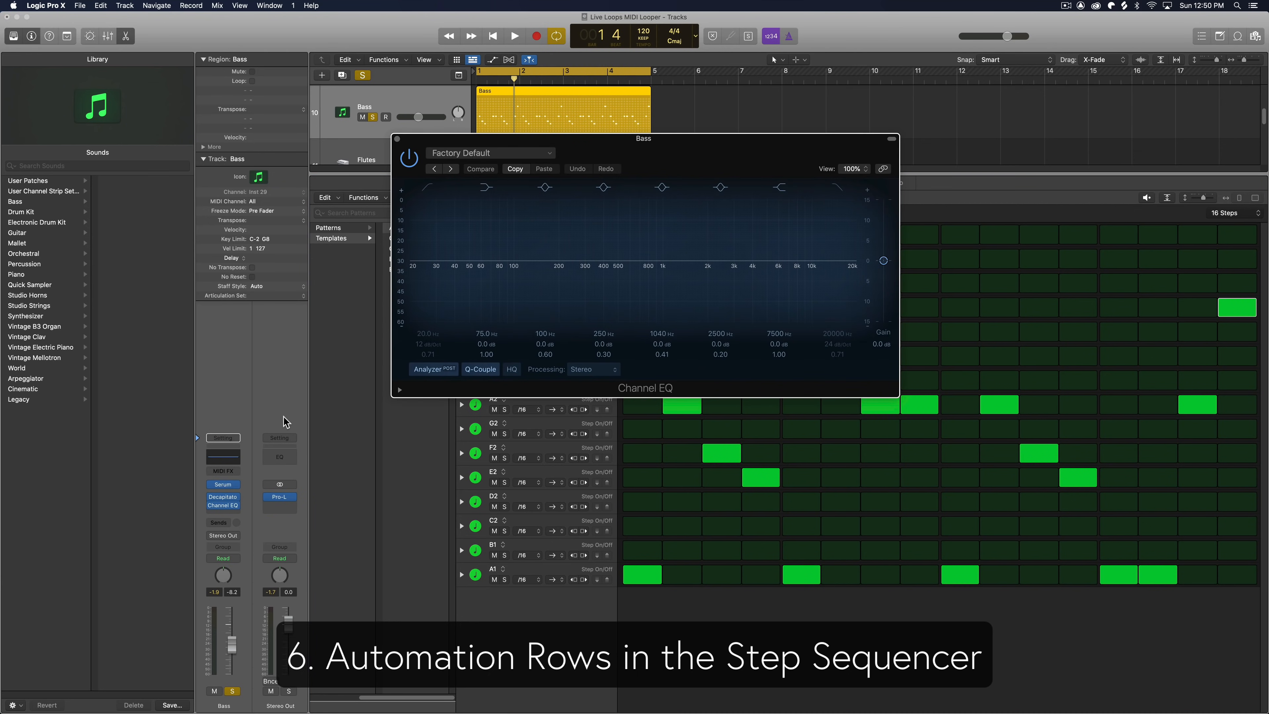
{"action": "left_click_drag", "start_coordinate": [843, 192], "coordinate": [809, 194]}
{"action": "left_click_drag", "start_coordinate": [820, 272], "coordinate": [855, 272]}
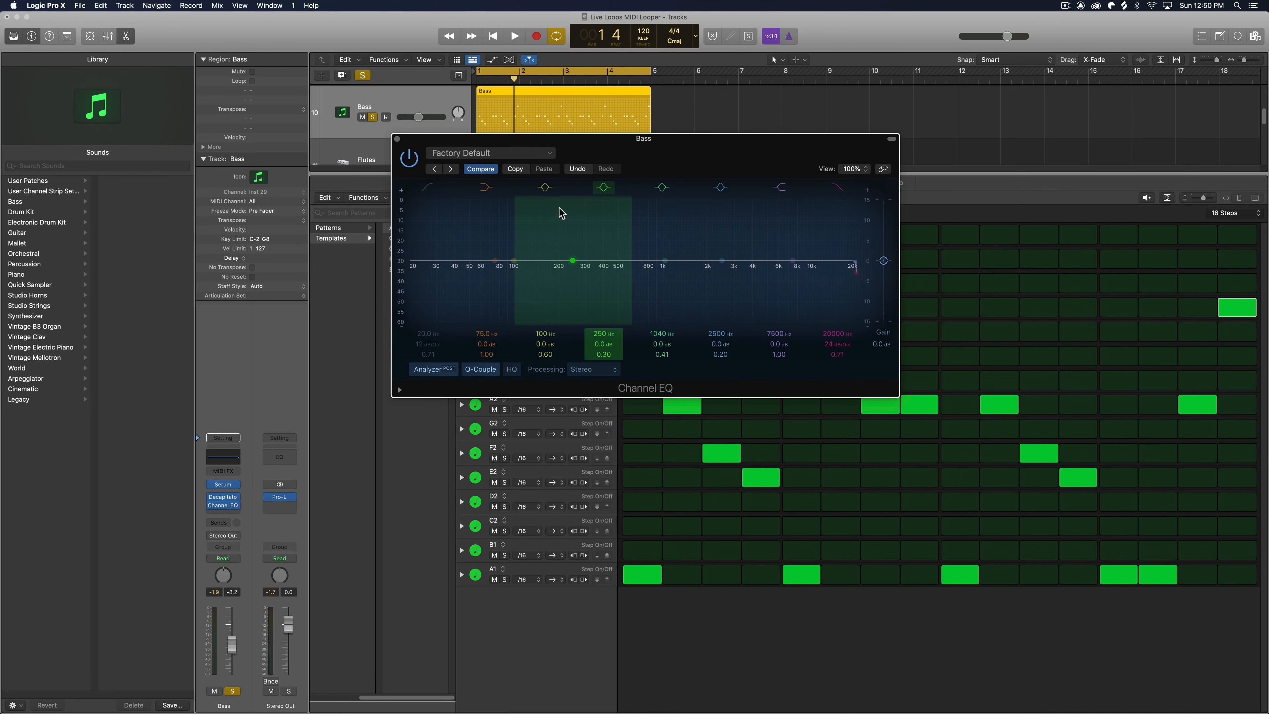
{"action": "left_click", "coordinate": [398, 140]}
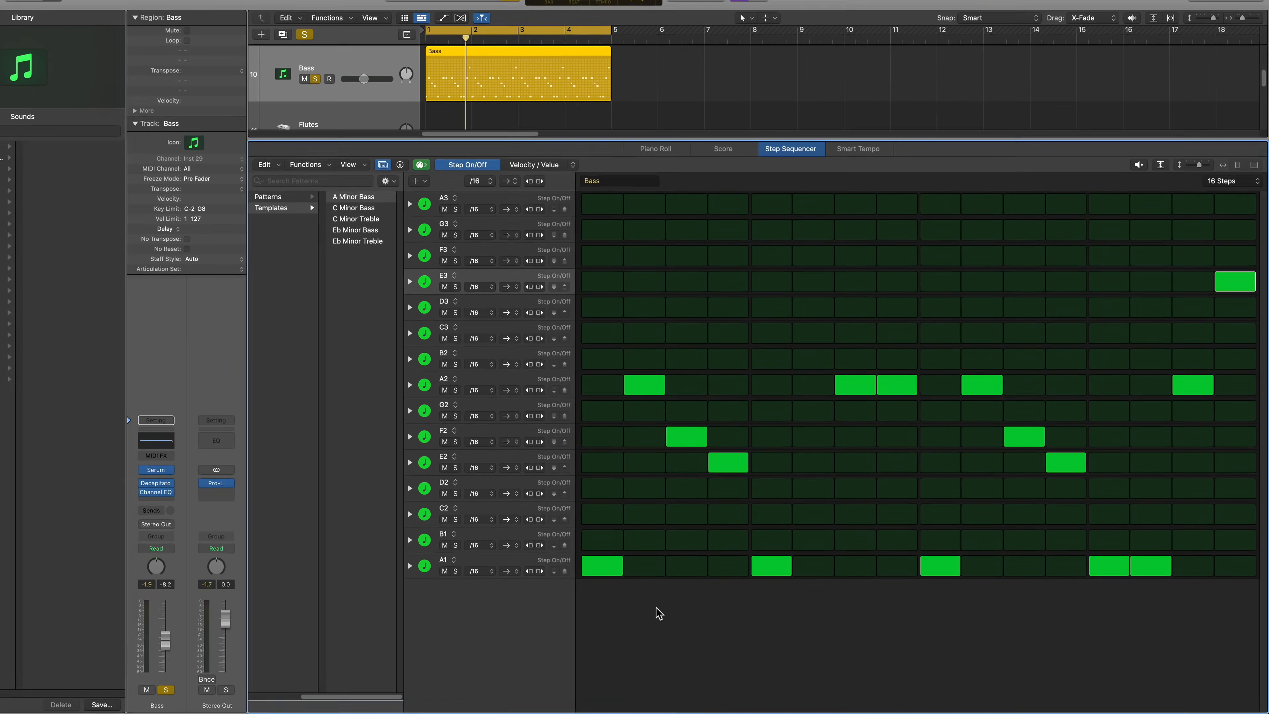
{"action": "key", "text": "space"}
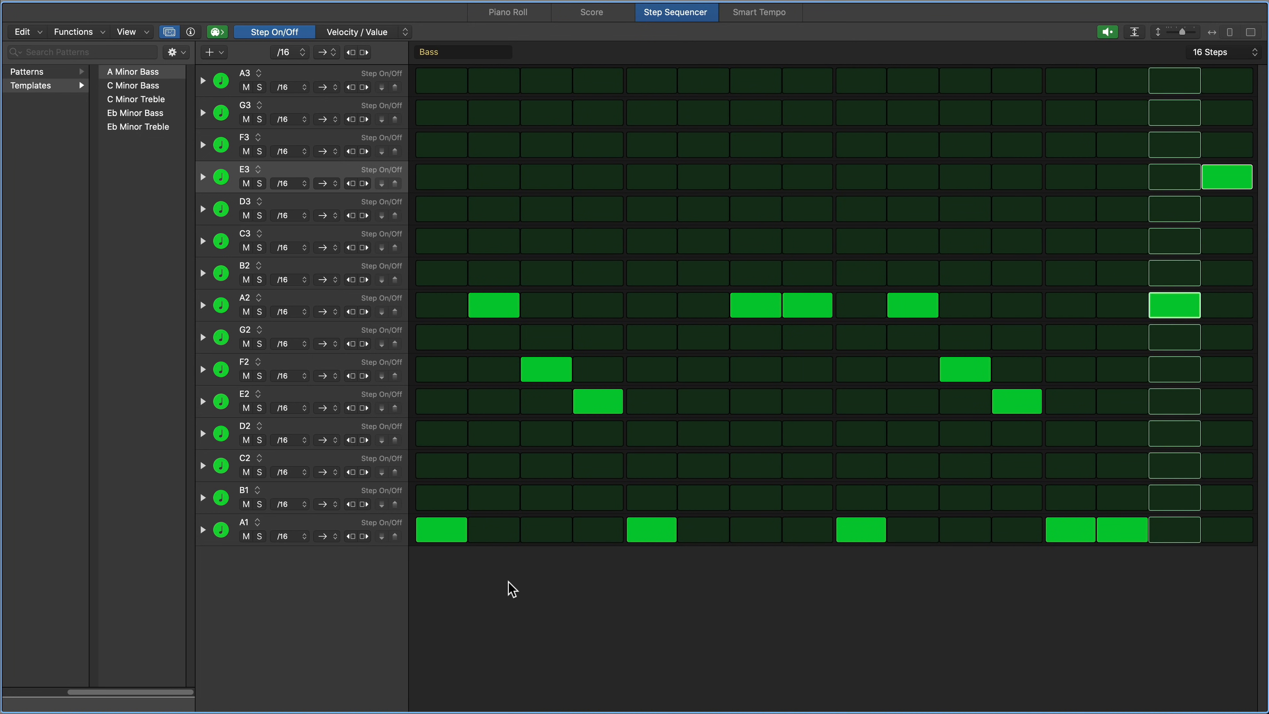
{"action": "key", "text": "space"}
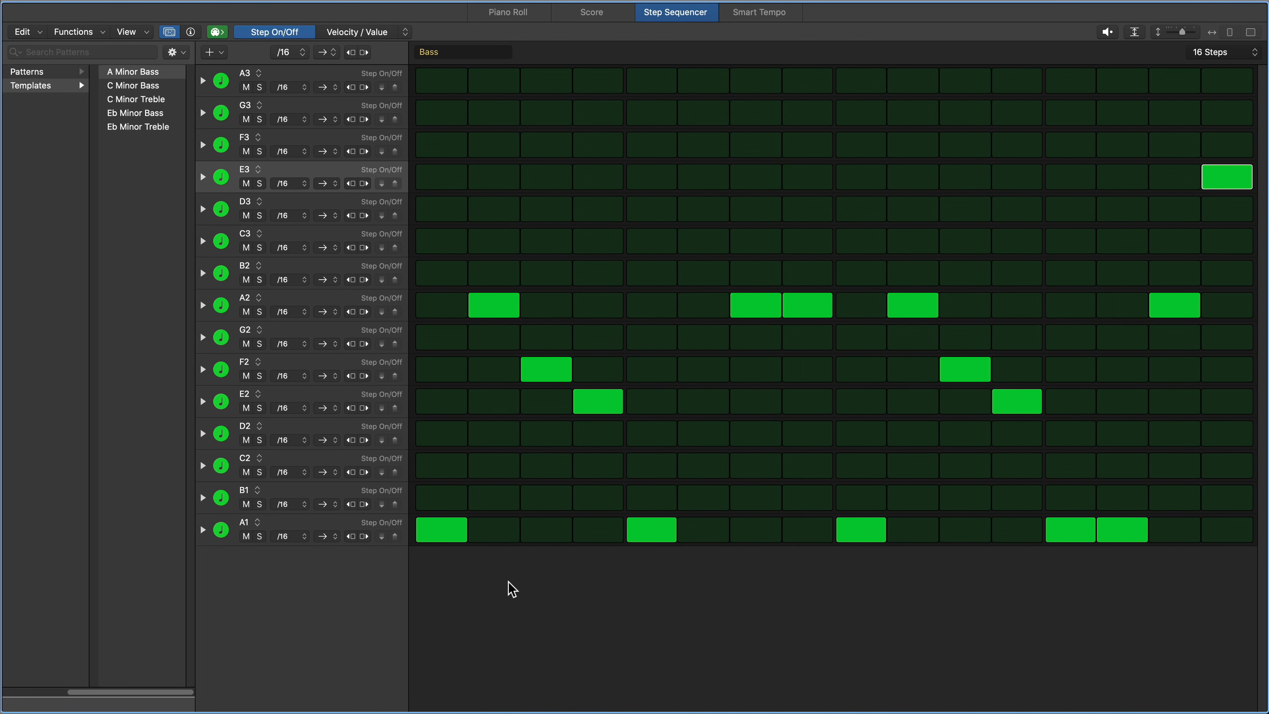
Add an automation row for the Channel EQ's High Cut Frequency above the A3 row and turn on all 16 of its steps
{"action": "left_click", "coordinate": [218, 52]}
{"action": "mouse_move", "coordinate": [247, 62]}
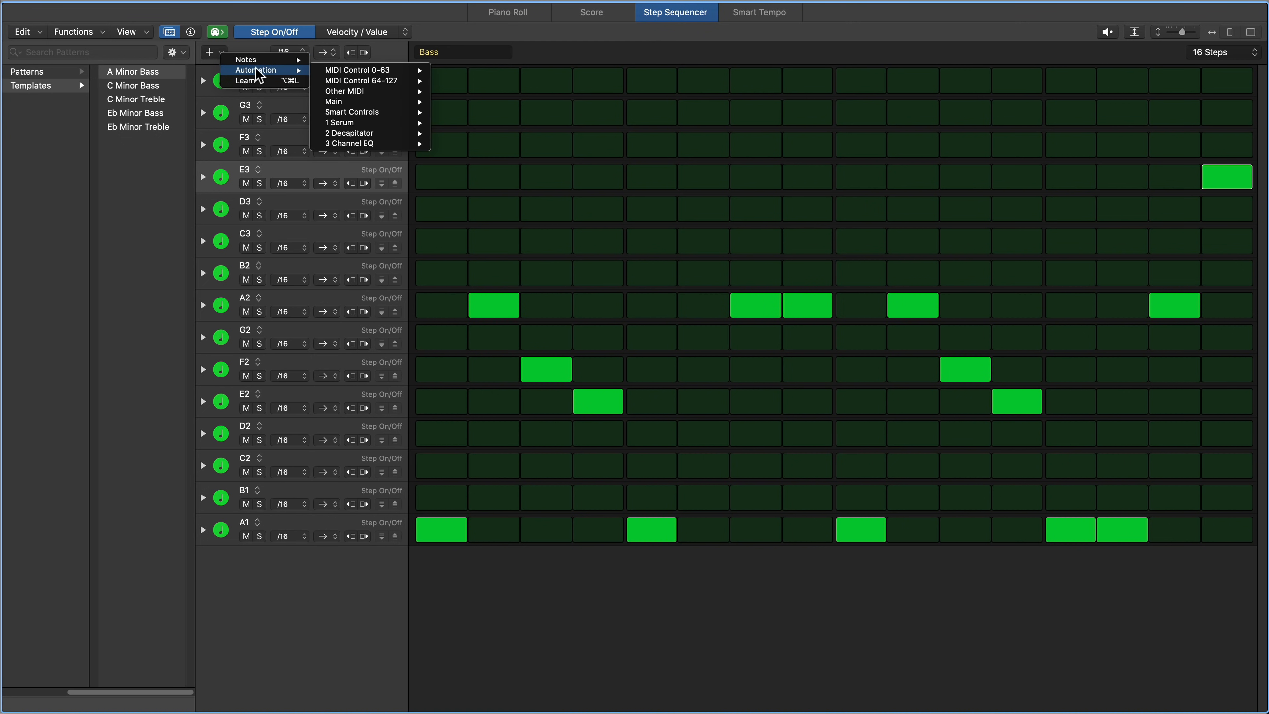
{"action": "mouse_move", "coordinate": [383, 148]}
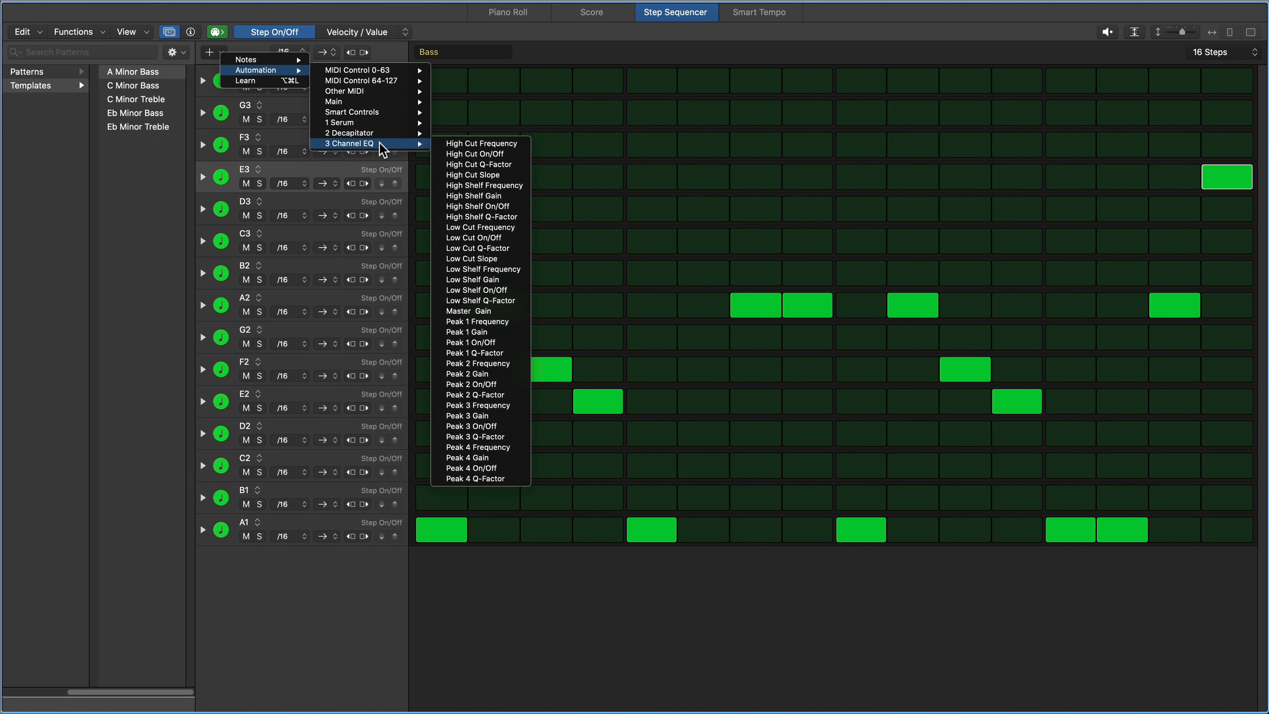
{"action": "left_click", "coordinate": [495, 144]}
{"action": "left_click_drag", "start_coordinate": [225, 206], "coordinate": [200, 65]}
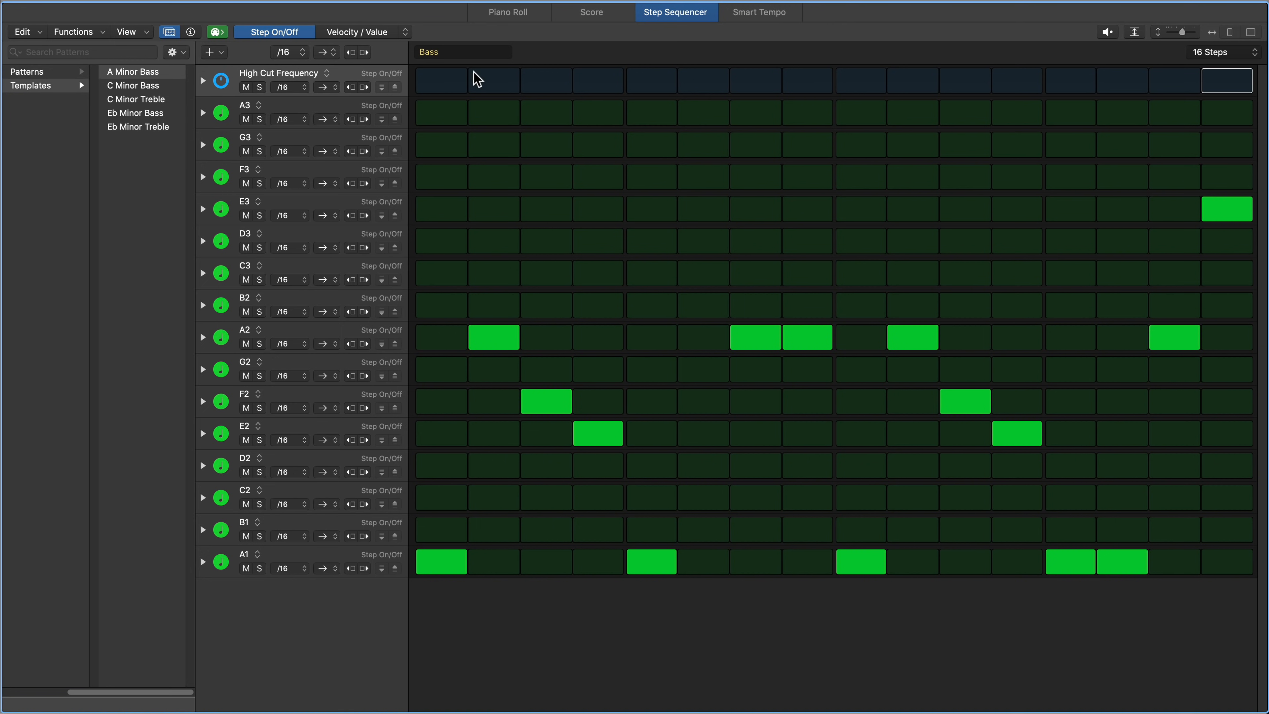
{"action": "left_click", "coordinate": [453, 80]}
{"action": "mouse_move", "coordinate": [455, 80]}
{"action": "left_mouse_down"}
{"action": "mouse_move", "coordinate": [1023, 76]}
{"action": "mouse_move", "coordinate": [1206, 56]}
{"action": "left_mouse_up"}
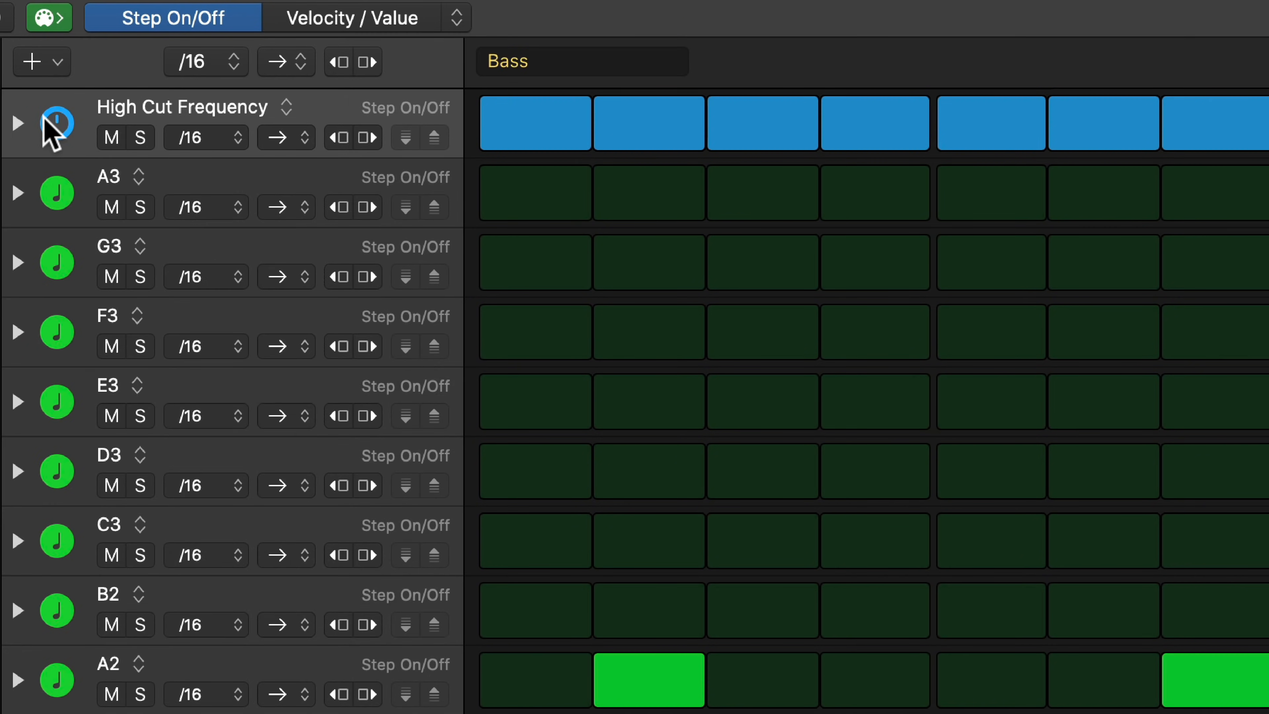
Vary the High Cut Frequency per step, from 366 Hz on step 11 up to 20000 Hz on steps 1, 5, 9, 13 and 14
{"action": "left_click", "coordinate": [18, 123]}
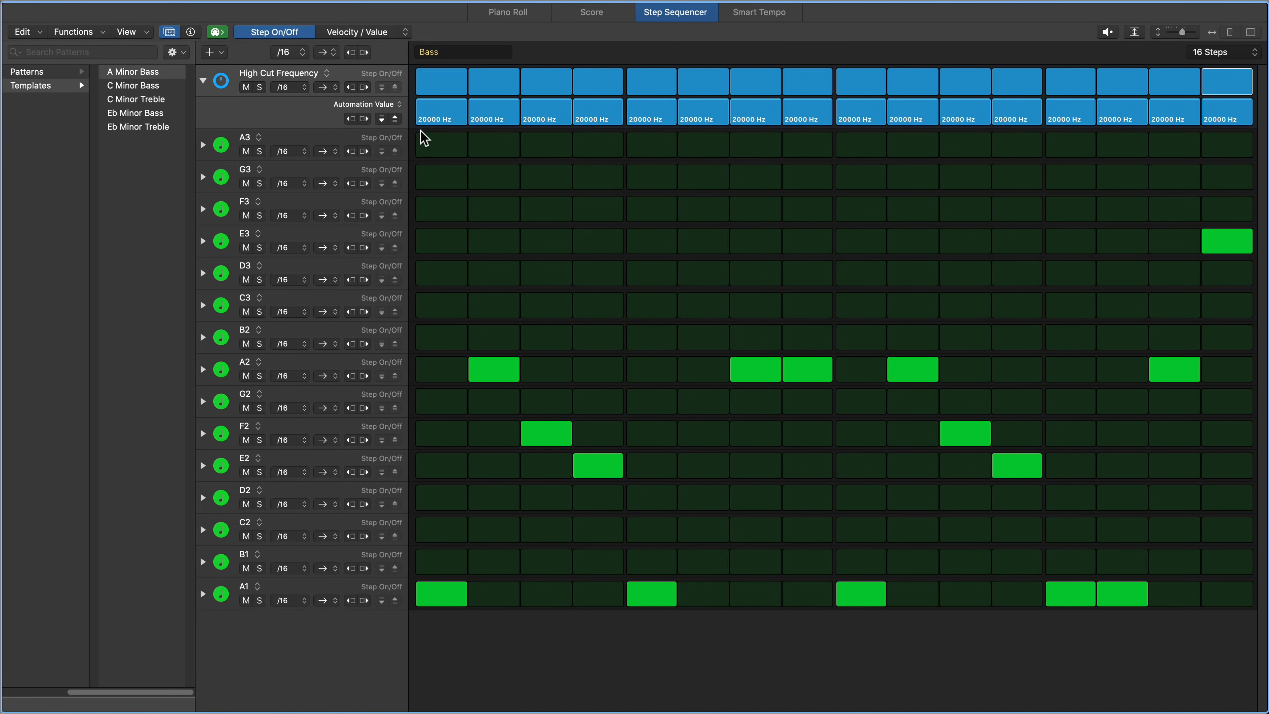
{"action": "mouse_move", "coordinate": [446, 107]}
{"action": "left_mouse_down"}
{"action": "mouse_move", "coordinate": [446, 126]}
{"action": "mouse_move", "coordinate": [445, 84]}
{"action": "left_mouse_up"}
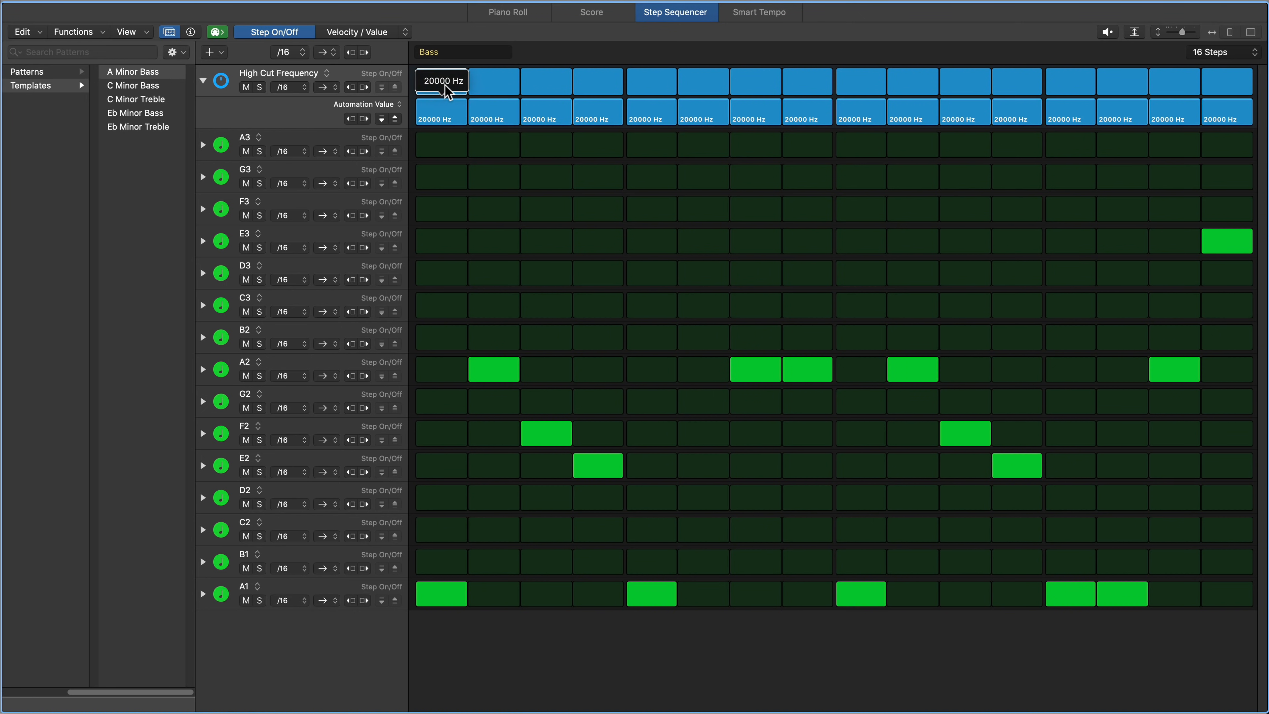
{"action": "left_click_drag", "start_coordinate": [507, 119], "coordinate": [605, 111]}
{"action": "left_click_drag", "start_coordinate": [709, 119], "coordinate": [830, 111]}
{"action": "left_click_drag", "start_coordinate": [1014, 116], "coordinate": [1071, 97]}
{"action": "mouse_move", "coordinate": [1161, 107]}
{"action": "left_mouse_down"}
{"action": "mouse_move", "coordinate": [1238, 114]}
{"action": "mouse_move", "coordinate": [1186, 113]}
{"action": "left_mouse_up"}
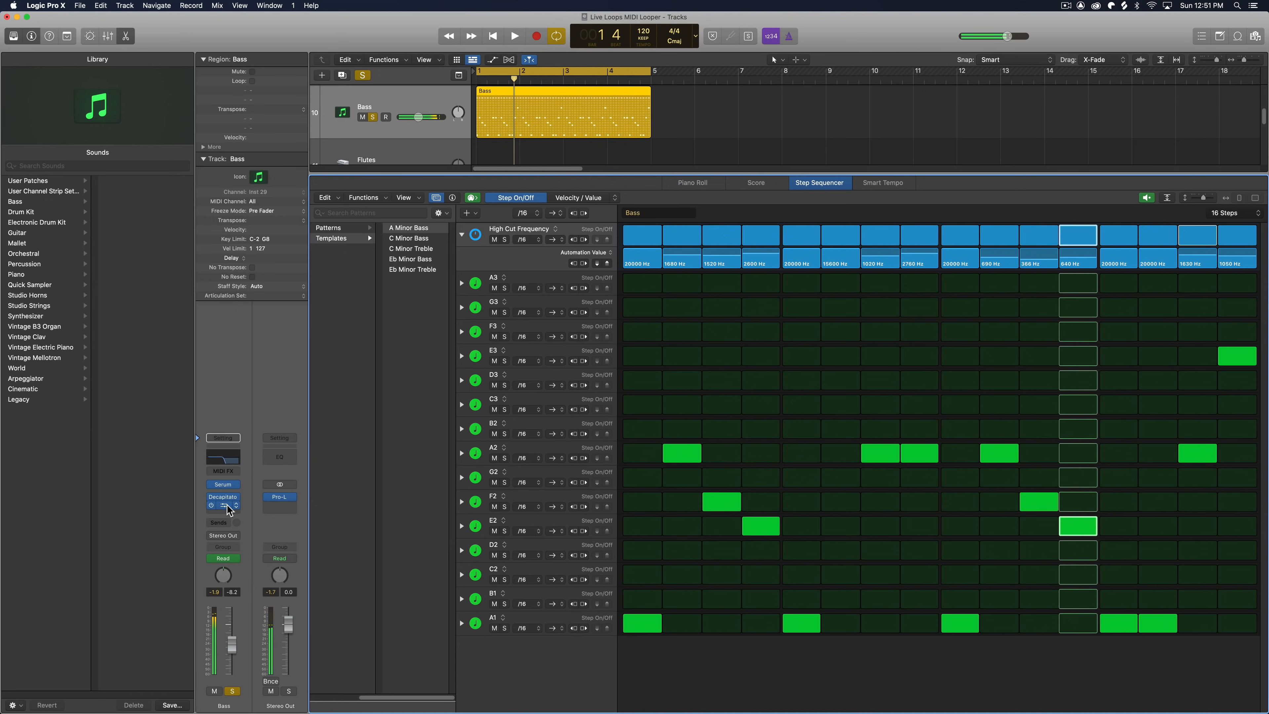
Examine how the Channel EQ's high cut on the Bass track responds to the step automation during playback, and close the plug-in
{"action": "left_click", "coordinate": [227, 505]}
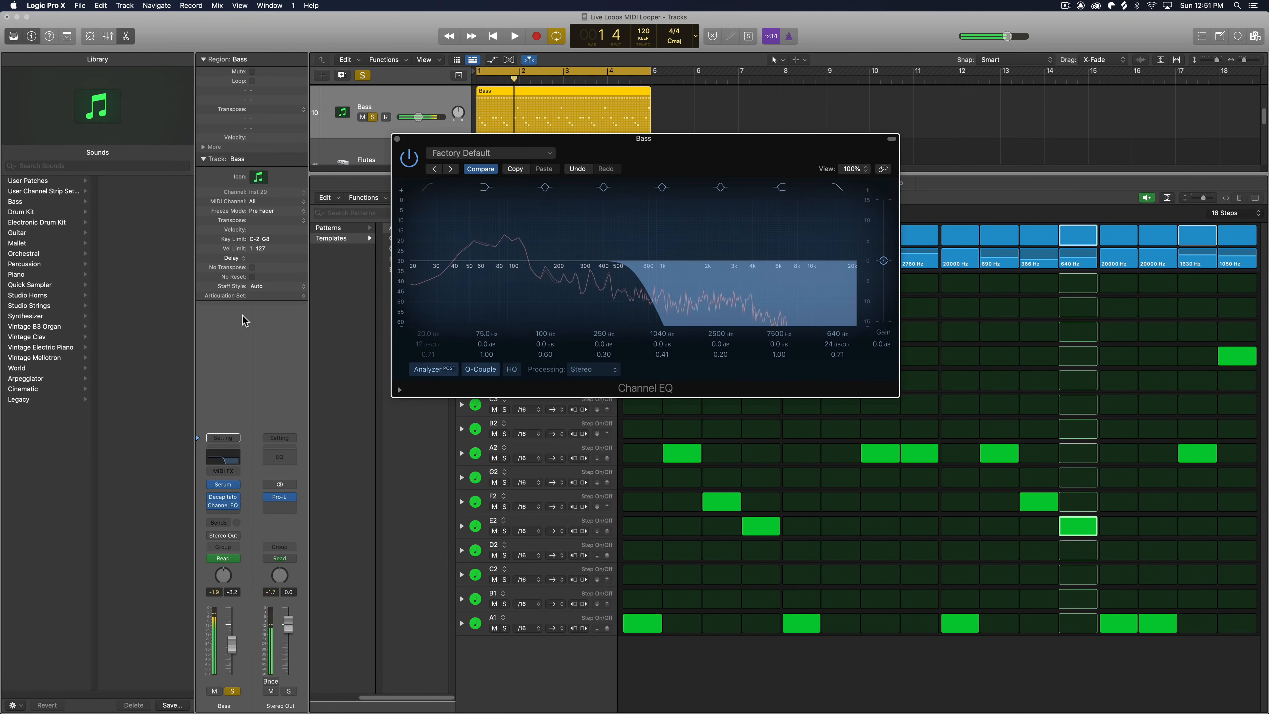
{"action": "left_click_drag", "start_coordinate": [579, 144], "coordinate": [520, 154]}
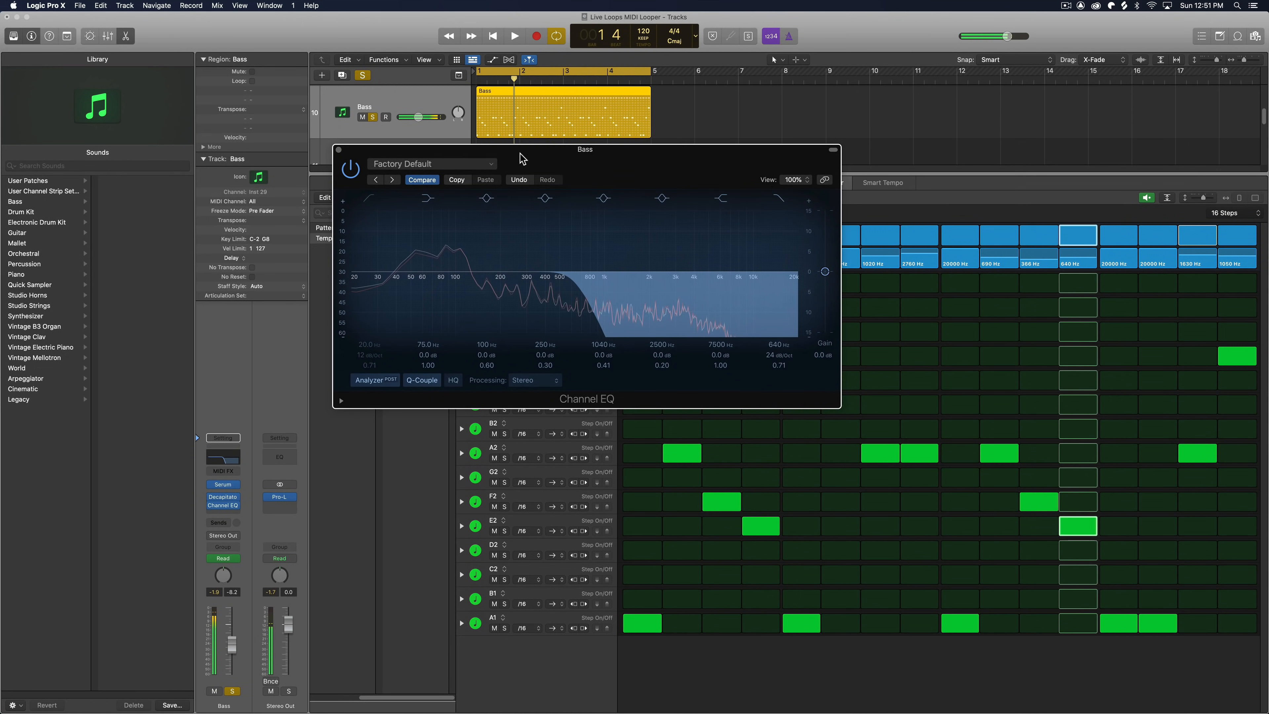
{"action": "key", "text": "super+w"}
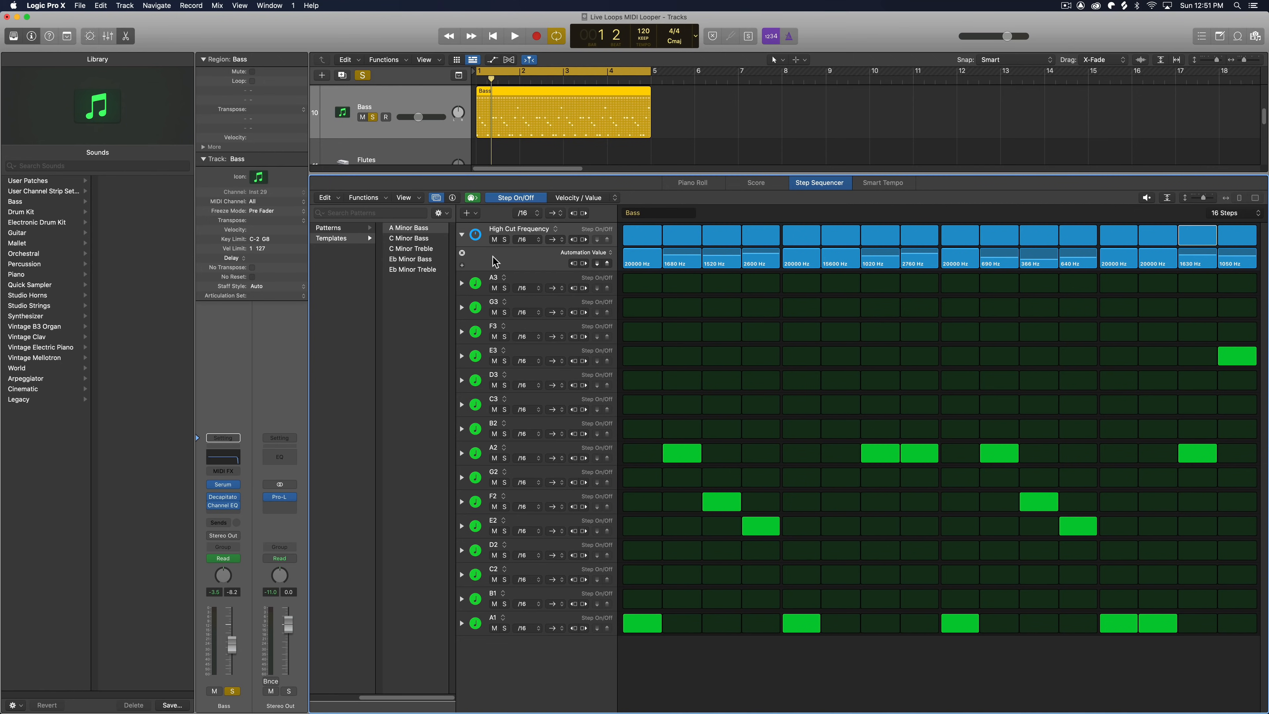
View the Decapitator plug-in's controls on the Bass track and close its window
{"action": "mouse_move", "coordinate": [230, 502]}
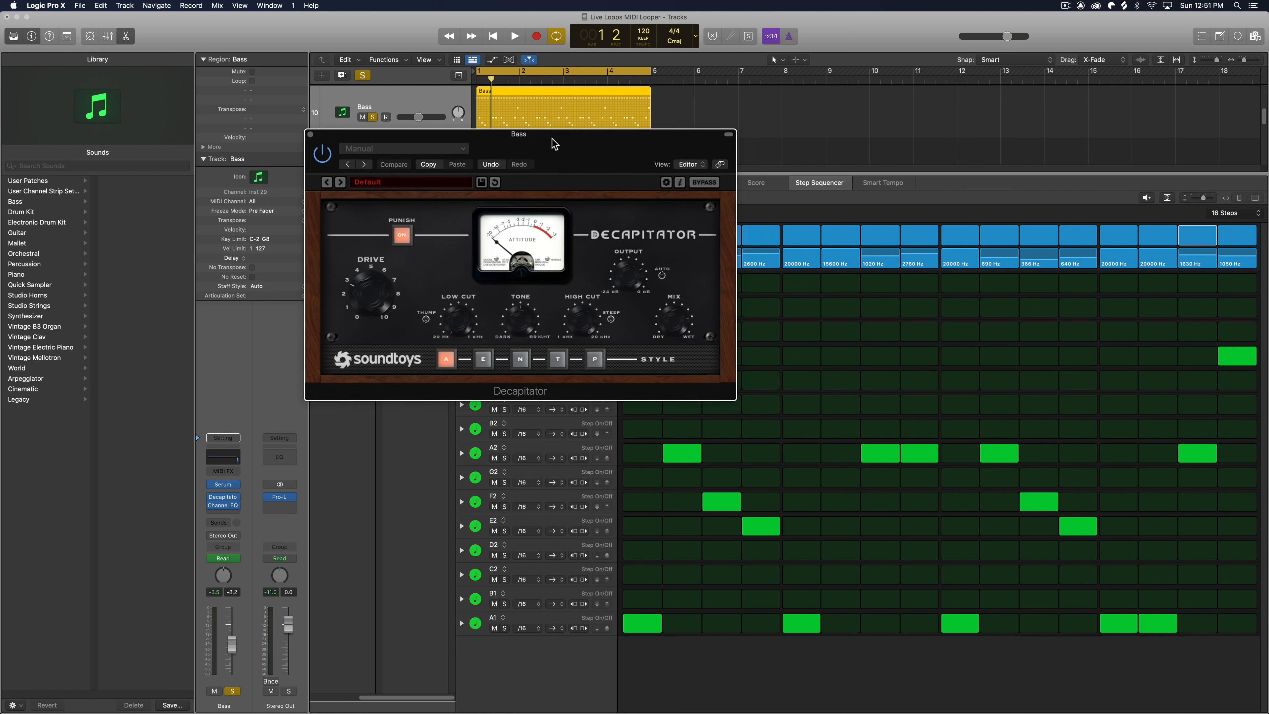
{"action": "left_click_drag", "start_coordinate": [553, 144], "coordinate": [367, 115]}
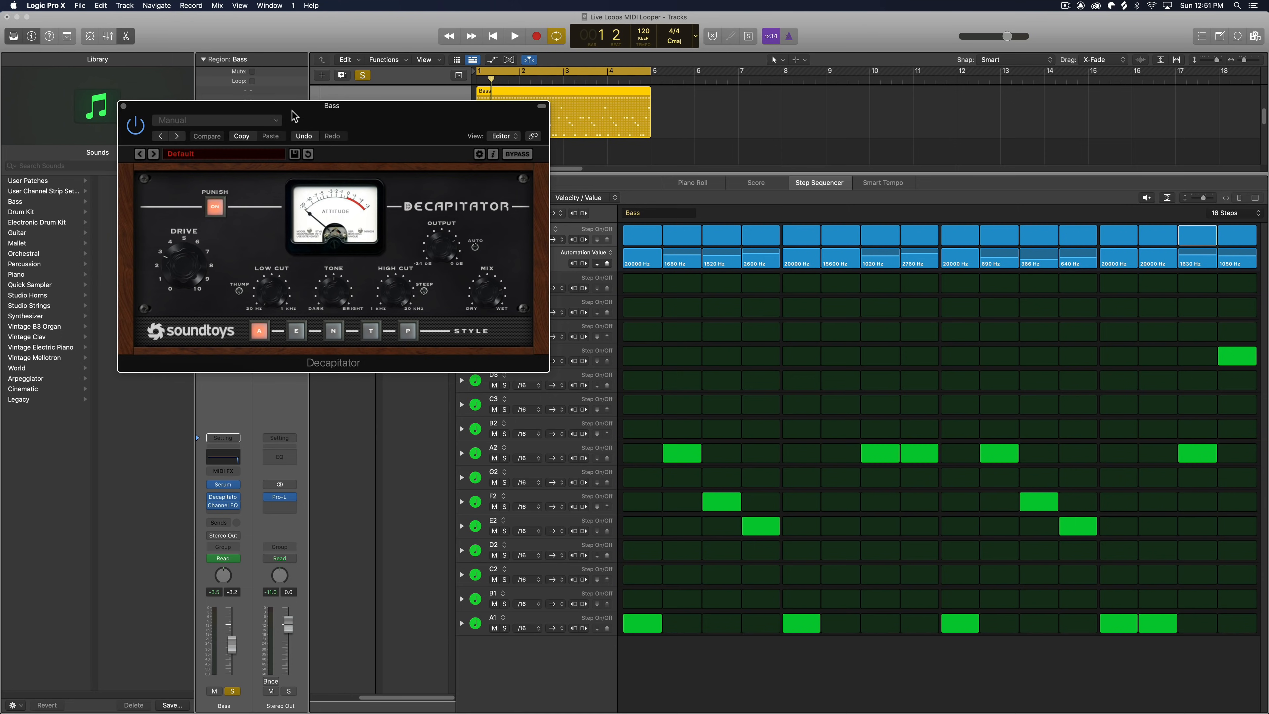
{"action": "left_click", "coordinate": [124, 106]}
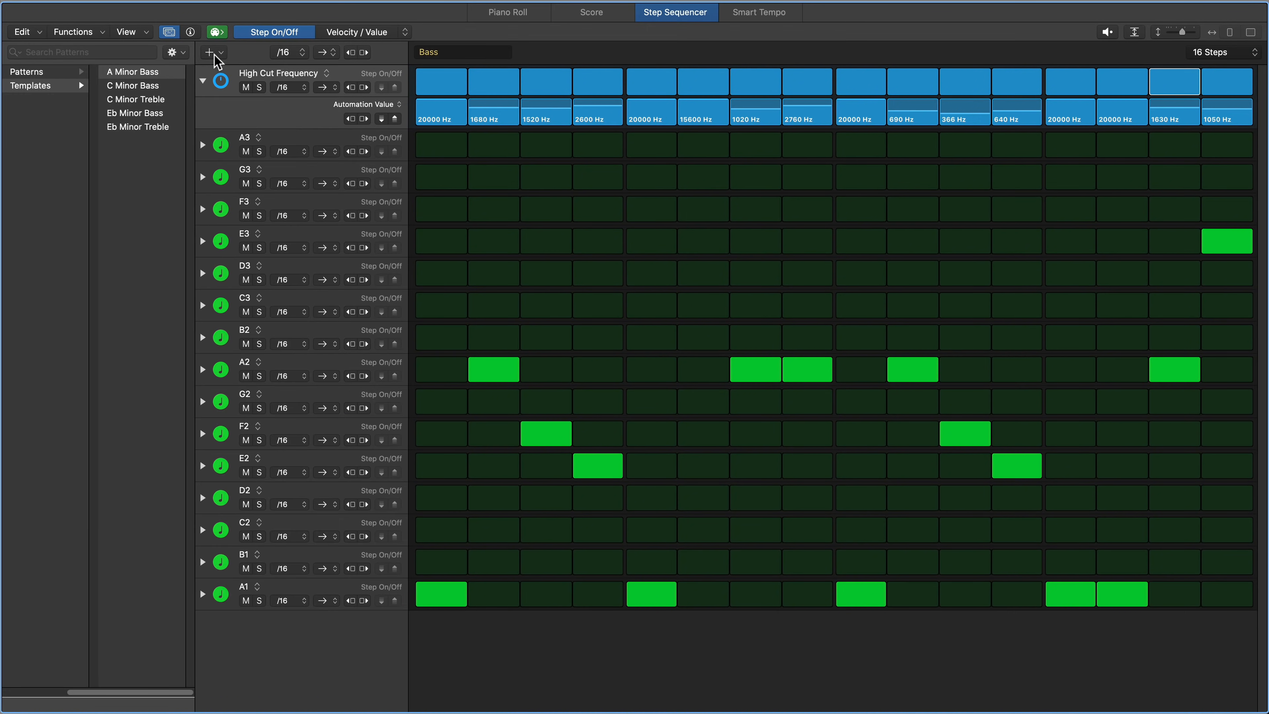
Add an automation row for the Decapitator's Drive to the Bass pattern and turn on all 16 of its steps
{"action": "left_click", "coordinate": [215, 55]}
{"action": "mouse_move", "coordinate": [251, 70]}
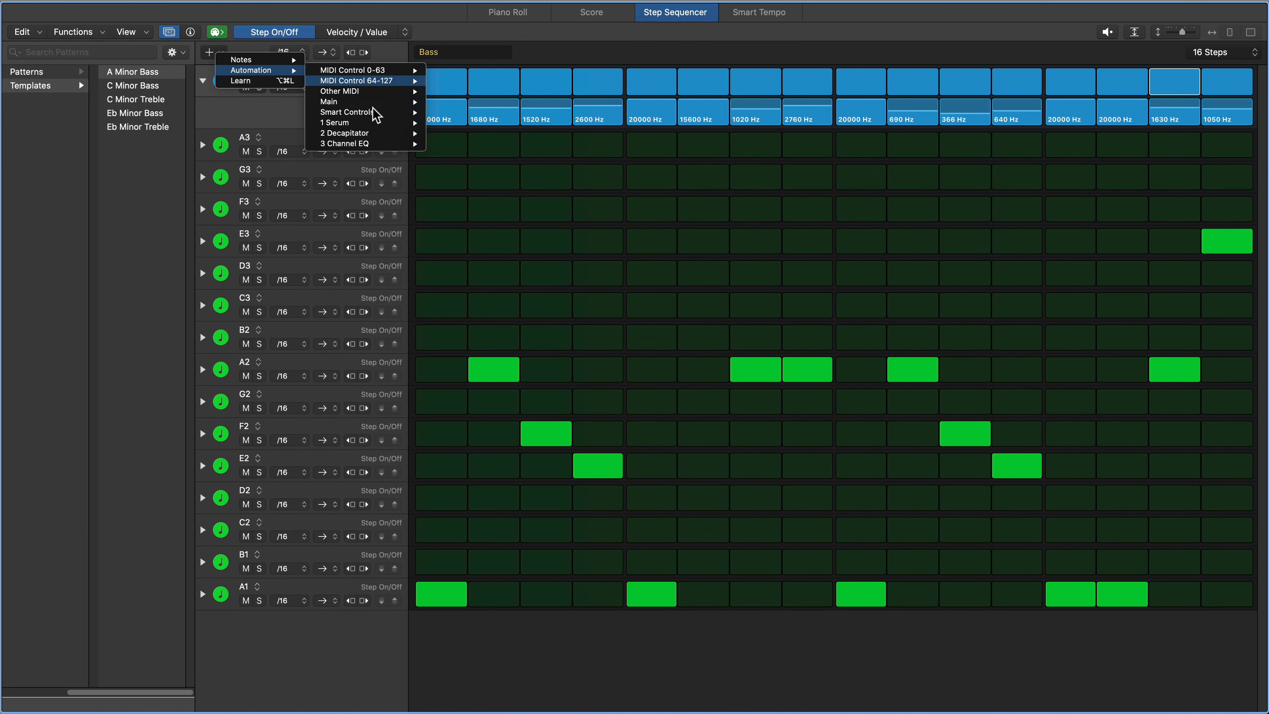
{"action": "mouse_move", "coordinate": [374, 133]}
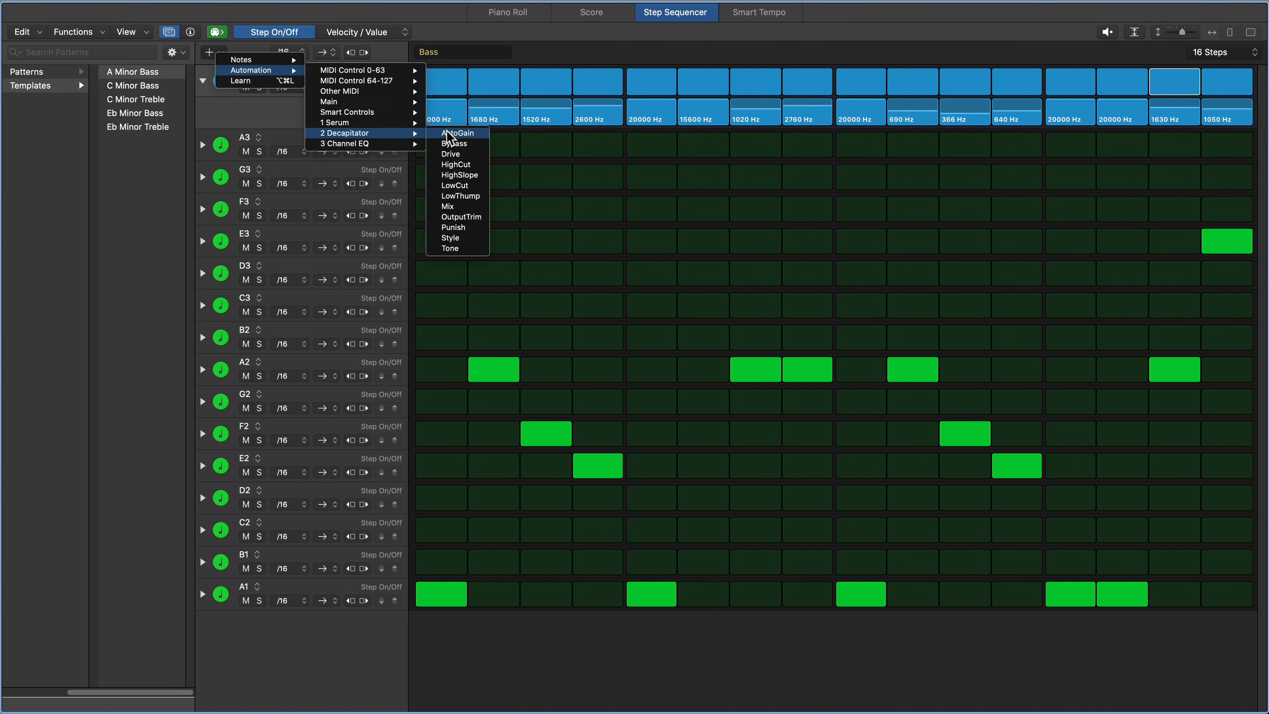
{"action": "left_click", "coordinate": [466, 156]}
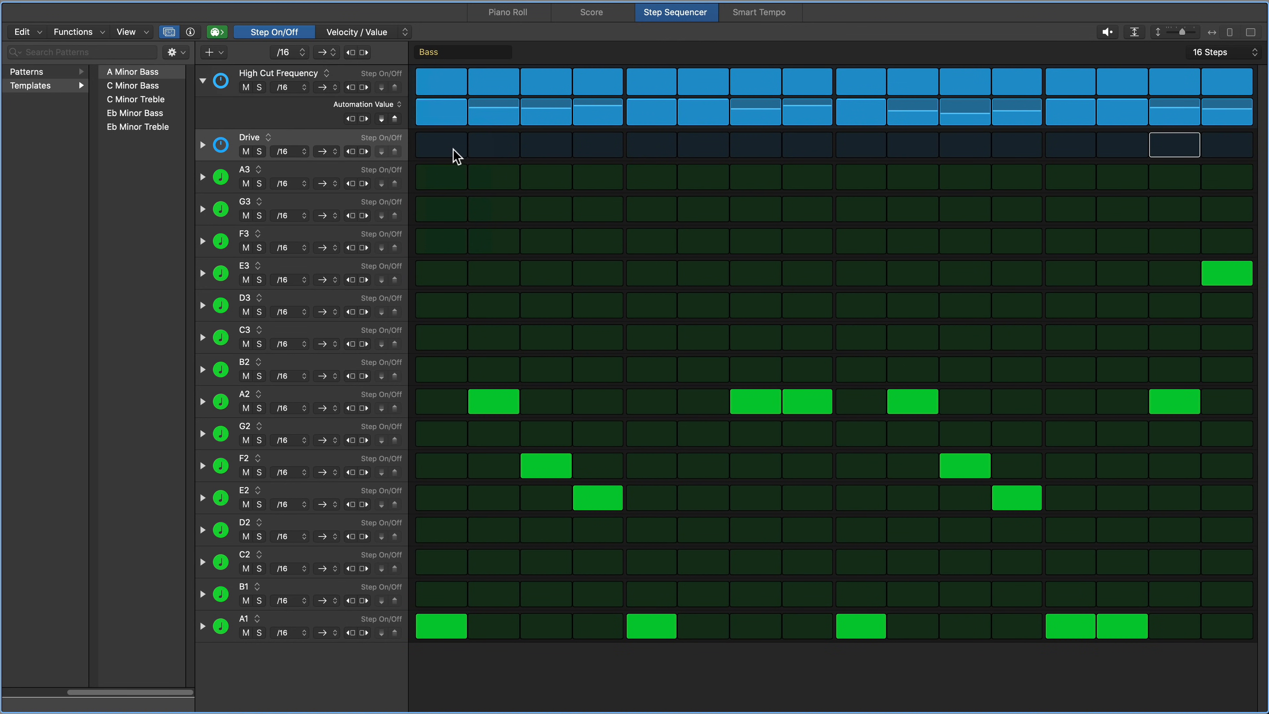
{"action": "left_click_drag", "start_coordinate": [453, 150], "coordinate": [1226, 145]}
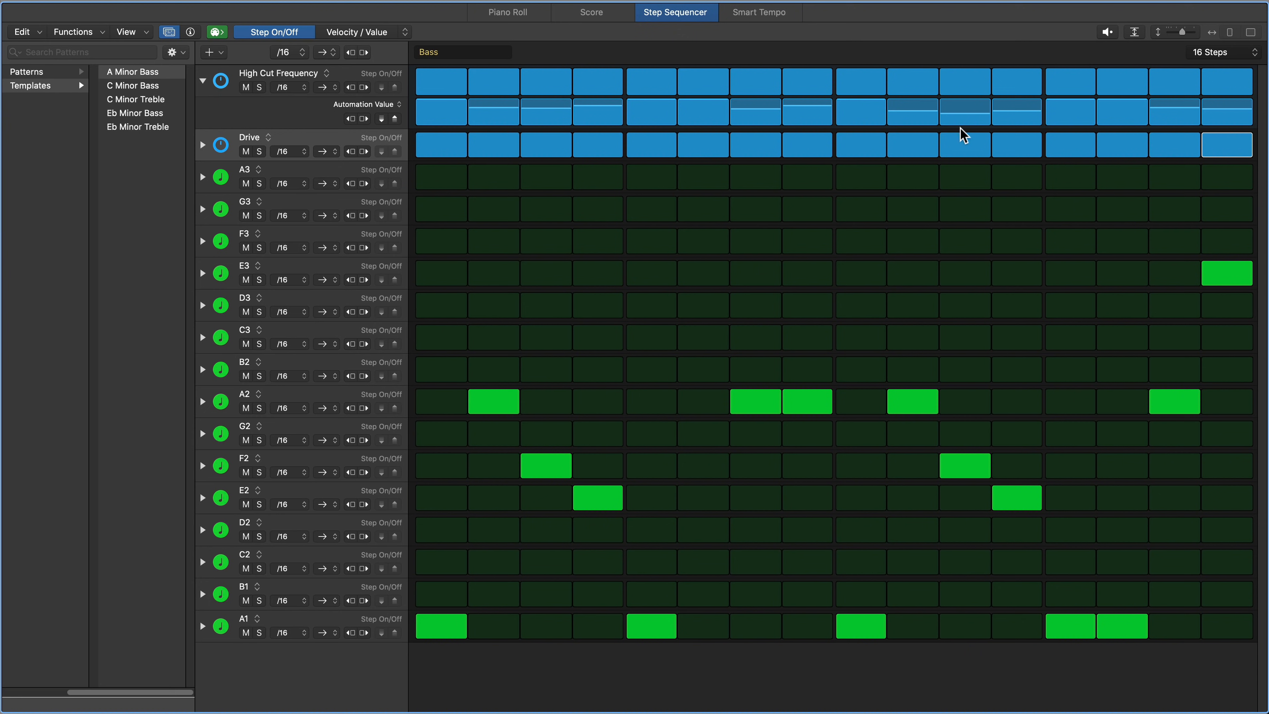
Expand the Drive row's automation values and randomize them
{"action": "left_click", "coordinate": [202, 146]}
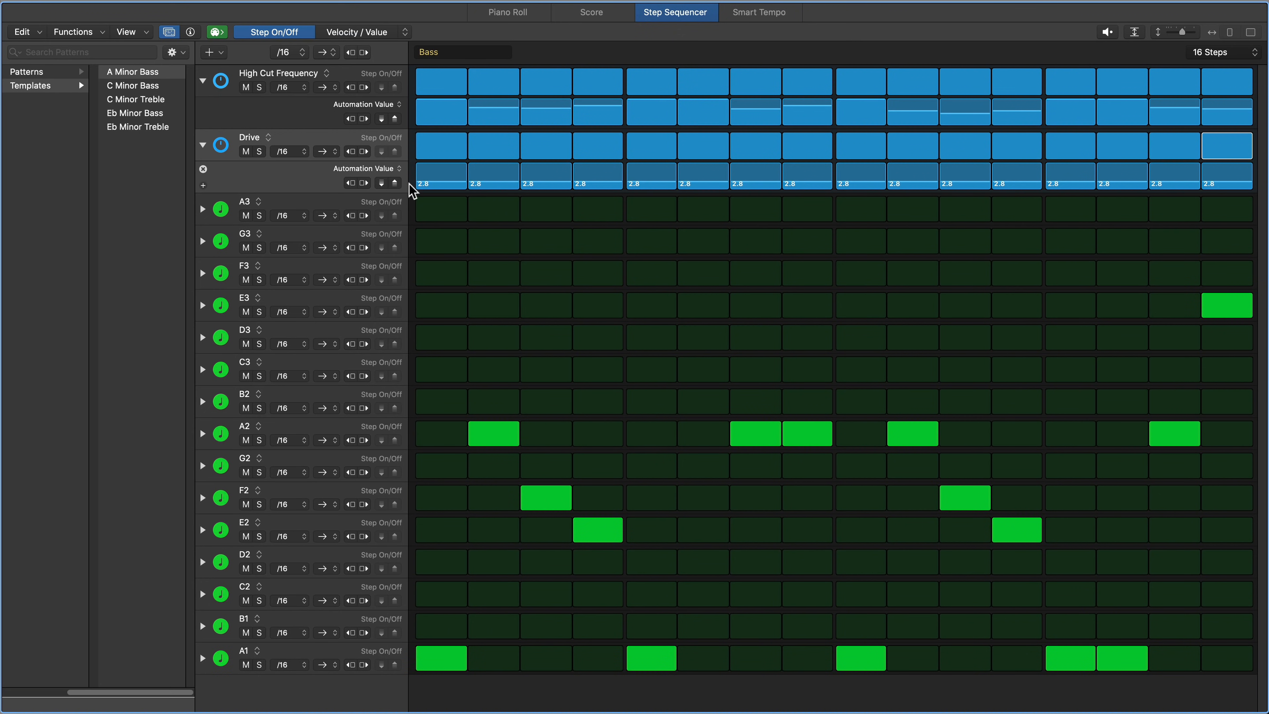
{"action": "right_click", "coordinate": [278, 184]}
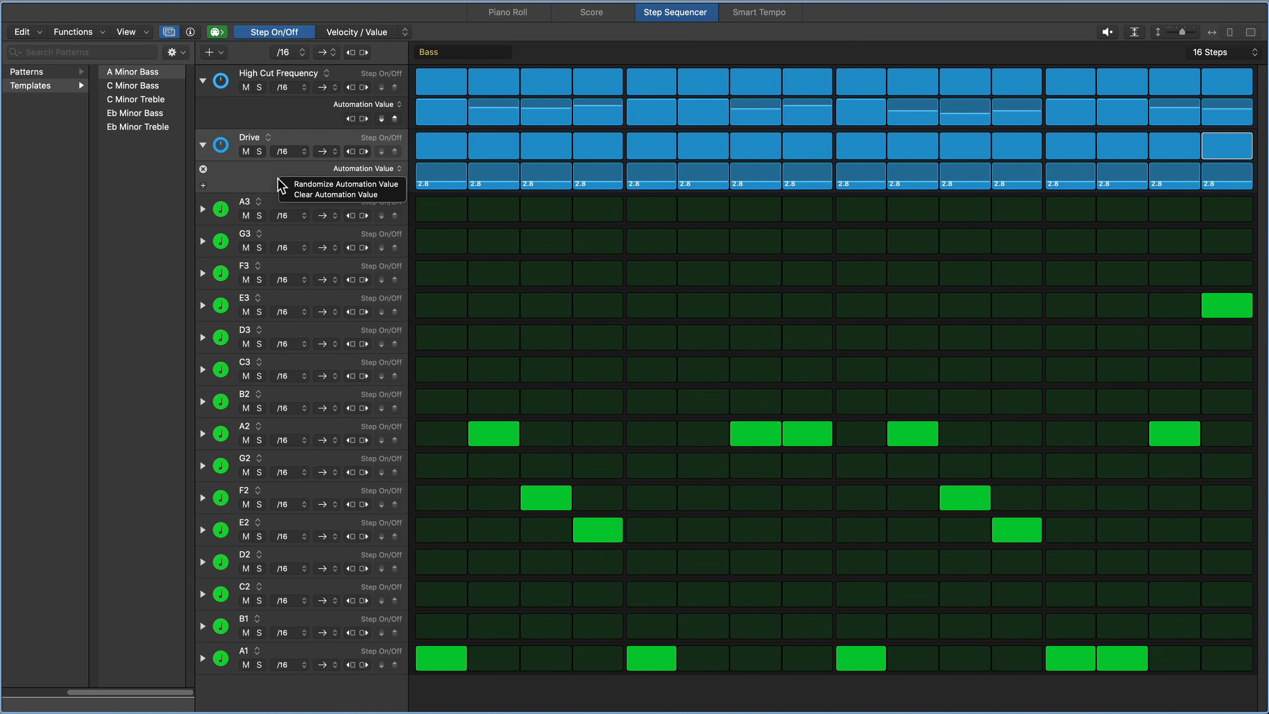
{"action": "left_click", "coordinate": [295, 184]}
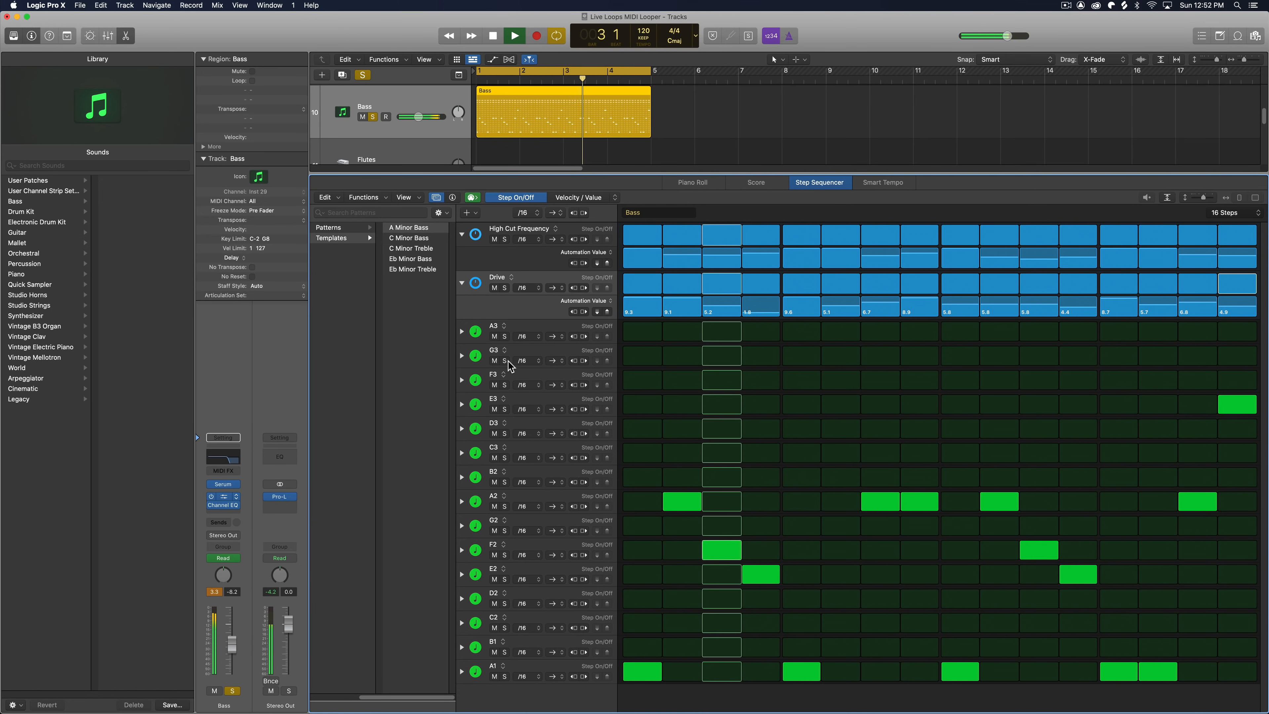
Add a Stereo Delay to the Bass track with low cuts of 3300 Hz left and 4200 Hz right, and play the pattern
{"action": "left_click", "coordinate": [223, 495]}
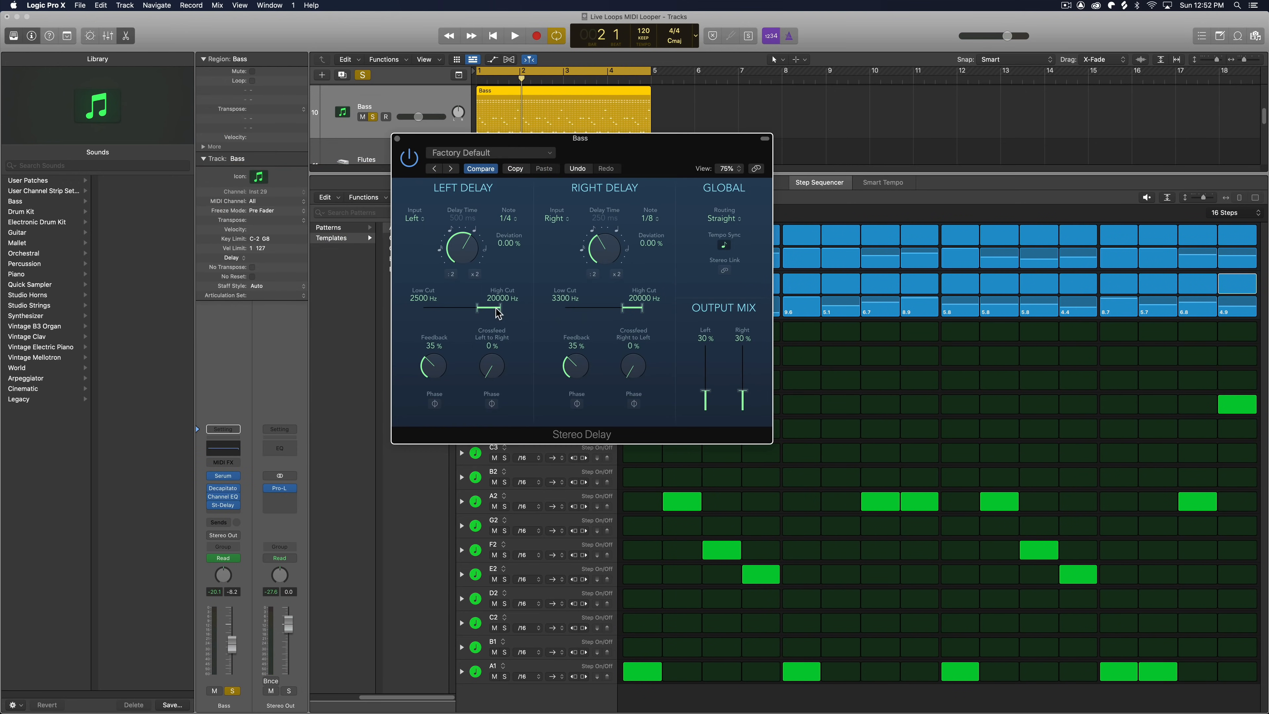
{"action": "left_click_drag", "start_coordinate": [617, 315], "coordinate": [632, 313]}
{"action": "left_click_drag", "start_coordinate": [654, 144], "coordinate": [607, 173]}
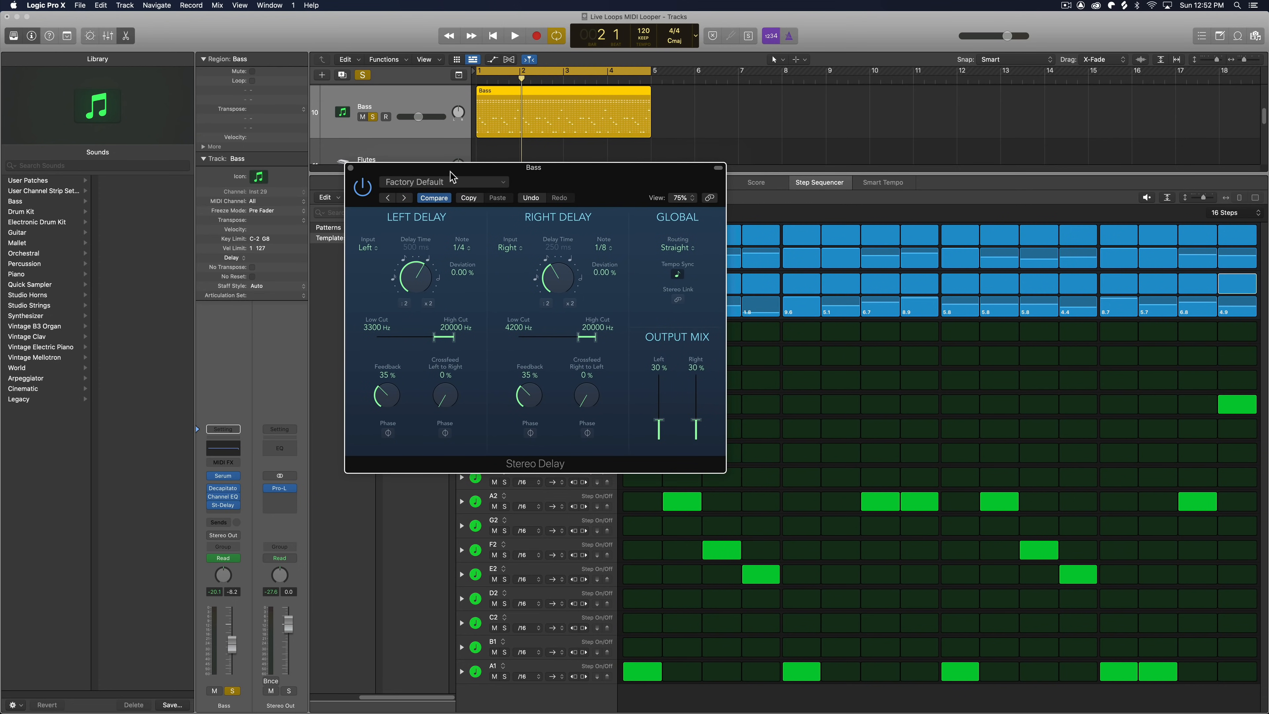
{"action": "left_click", "coordinate": [350, 169]}
{"action": "key", "text": "space"}
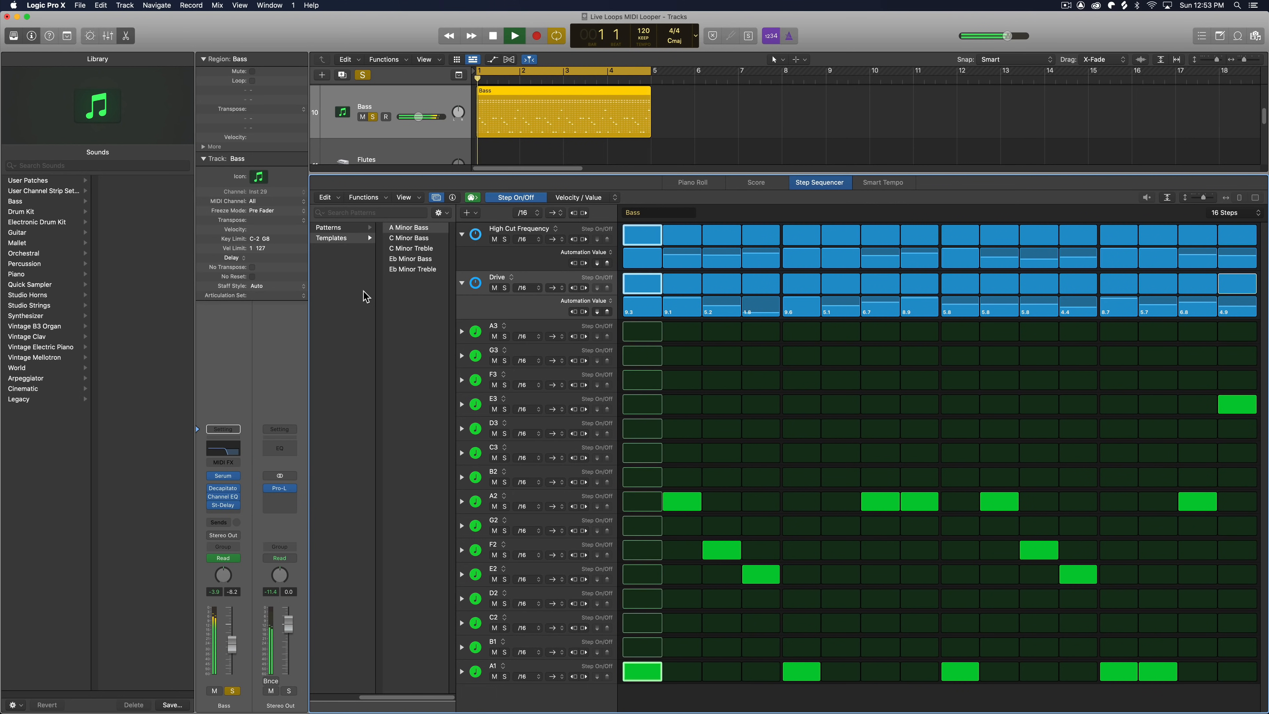
Stop playback, create a MIDI region on the Radiant Strings track, extend it to four bars and open it in the Piano Roll
{"action": "key", "text": "space"}
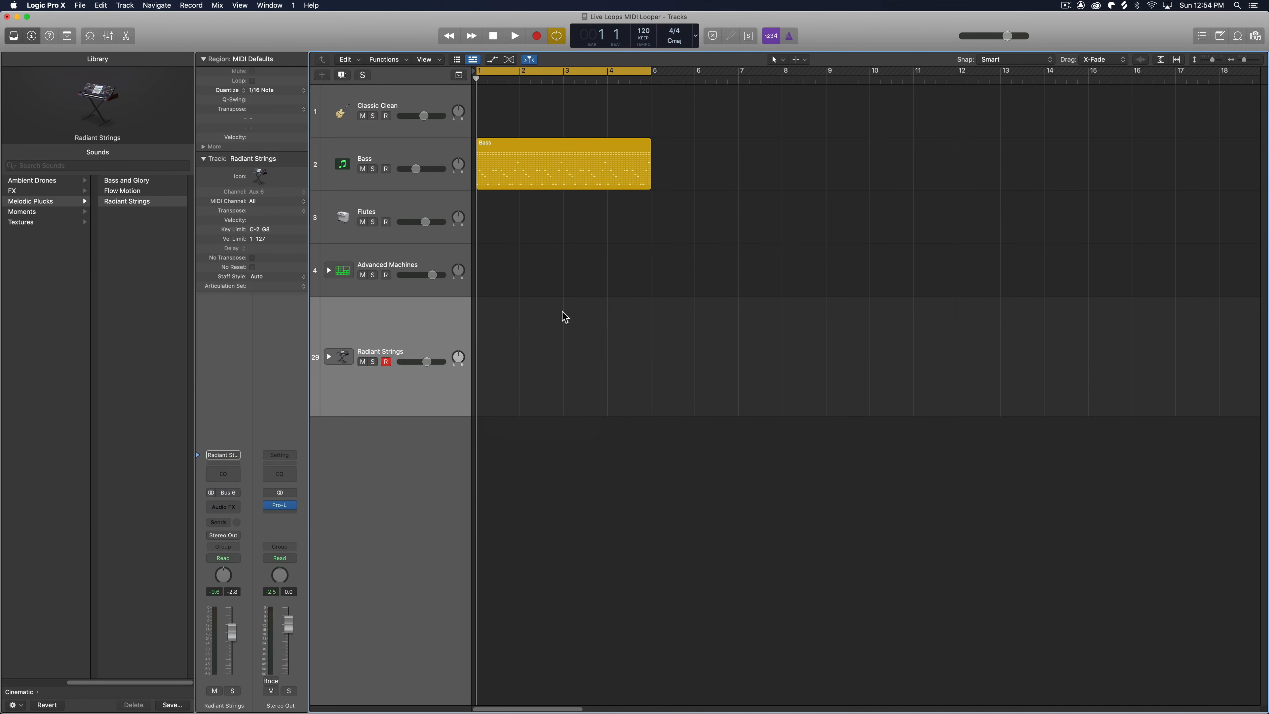
{"action": "key", "text": "super+z"}
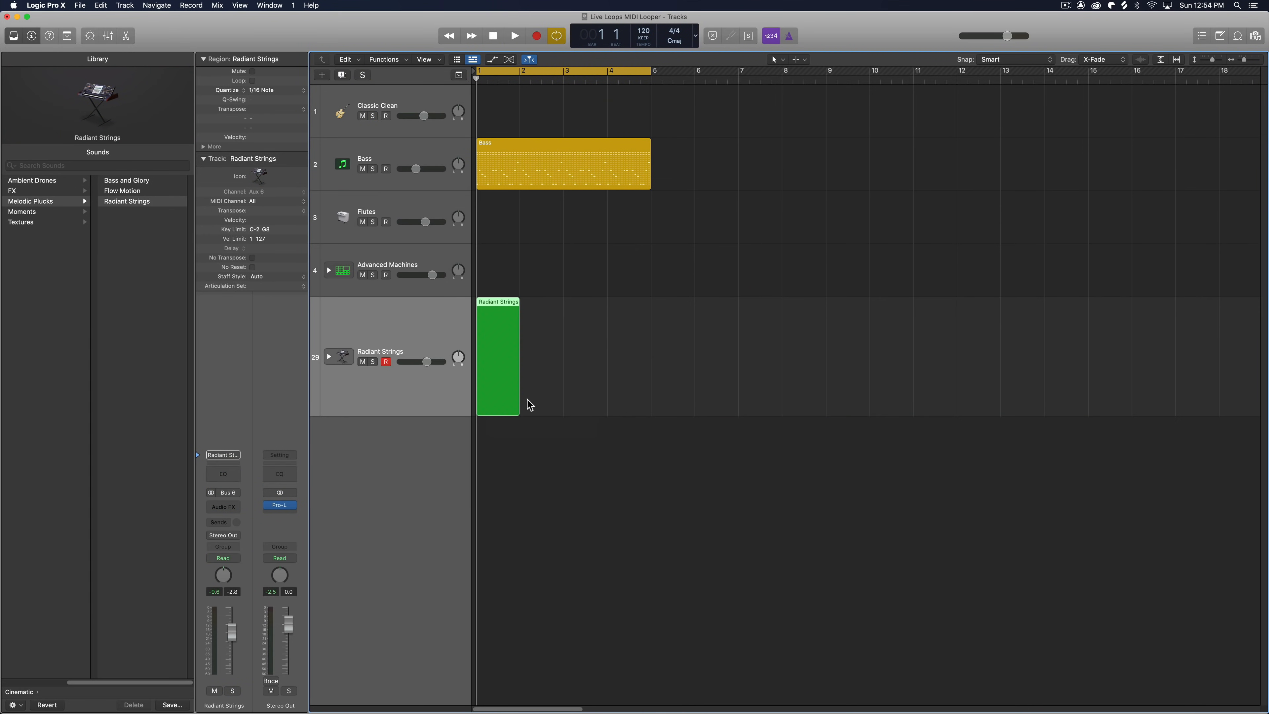
{"action": "left_click_drag", "start_coordinate": [517, 403], "coordinate": [650, 403]}
{"action": "double_click", "coordinate": [593, 383]}
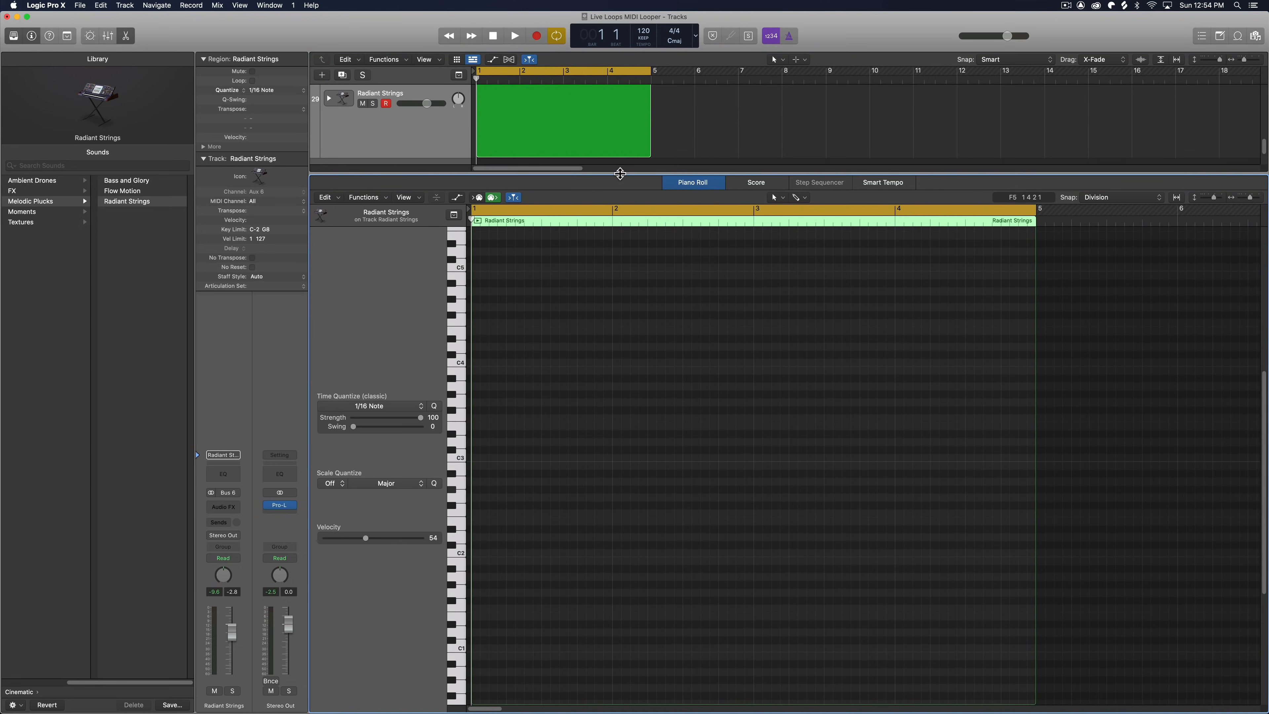
{"action": "left_click_drag", "start_coordinate": [619, 176], "coordinate": [637, 312]}
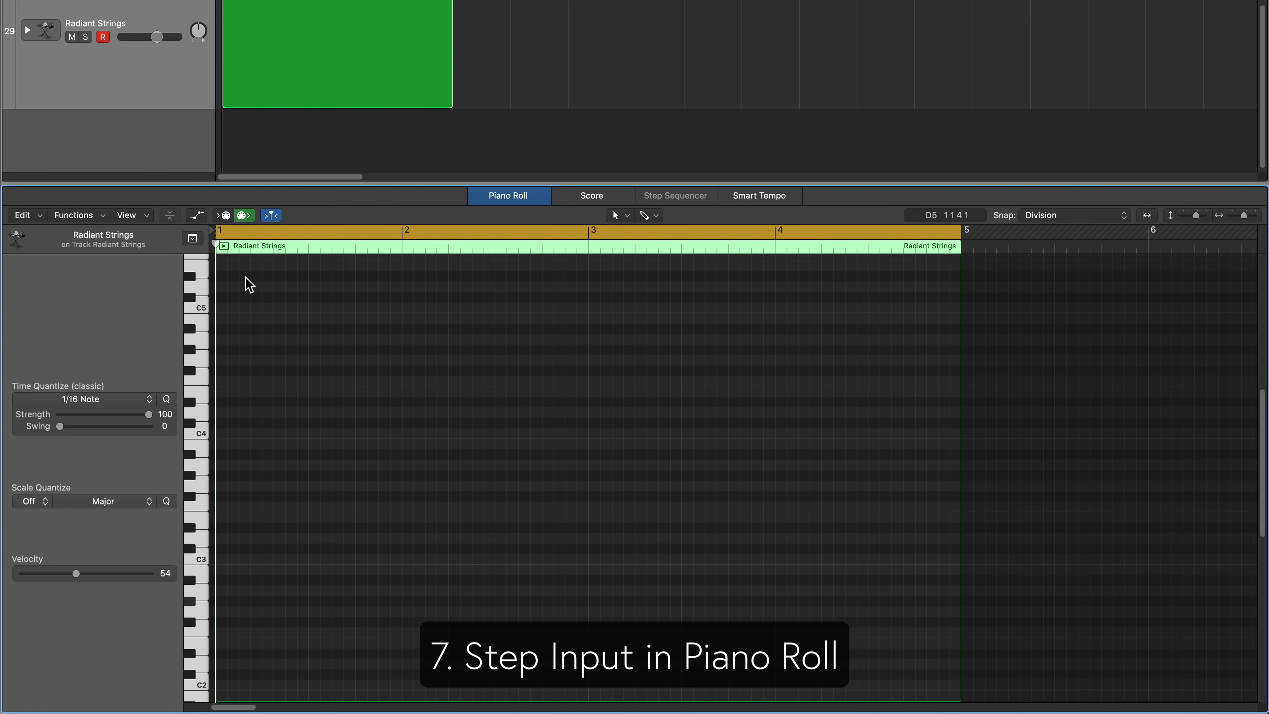
Turn on MIDI input in the Piano Roll and show the Step Input Keyboard above the note editor
{"action": "left_click", "coordinate": [226, 216]}
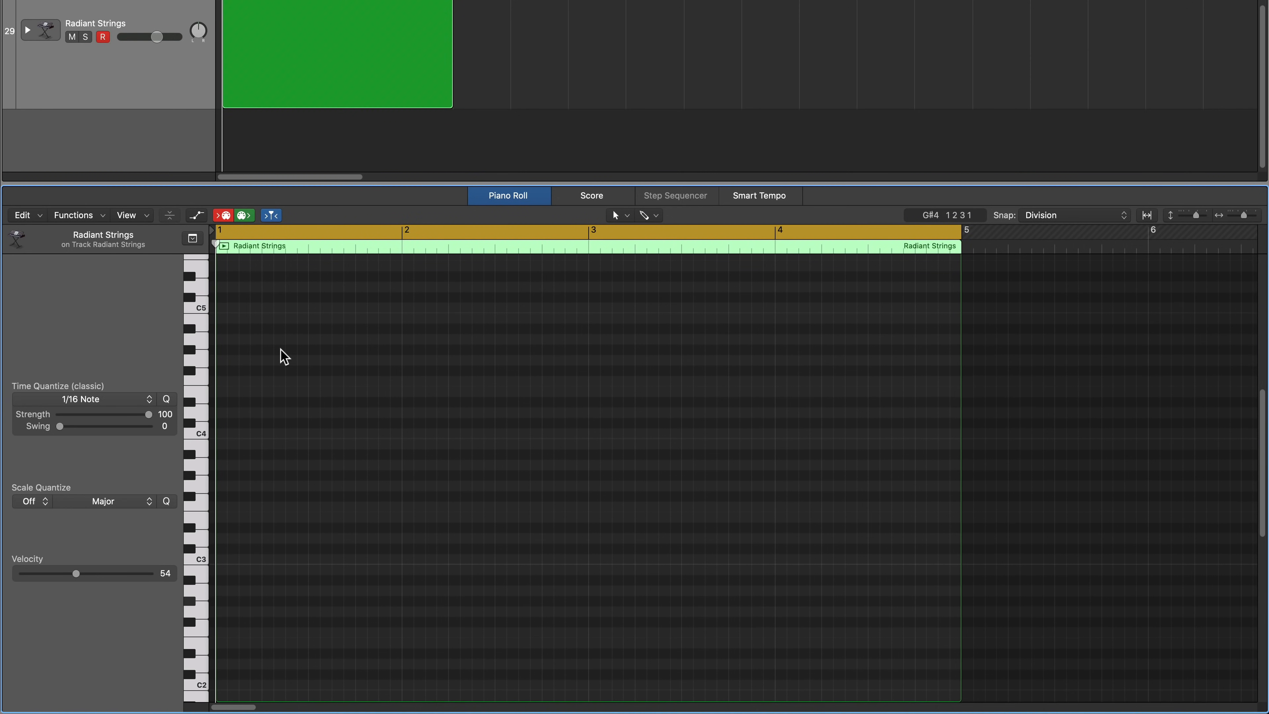
{"action": "key", "text": "ctrl+alt+i"}
{"action": "key", "text": "super+k"}
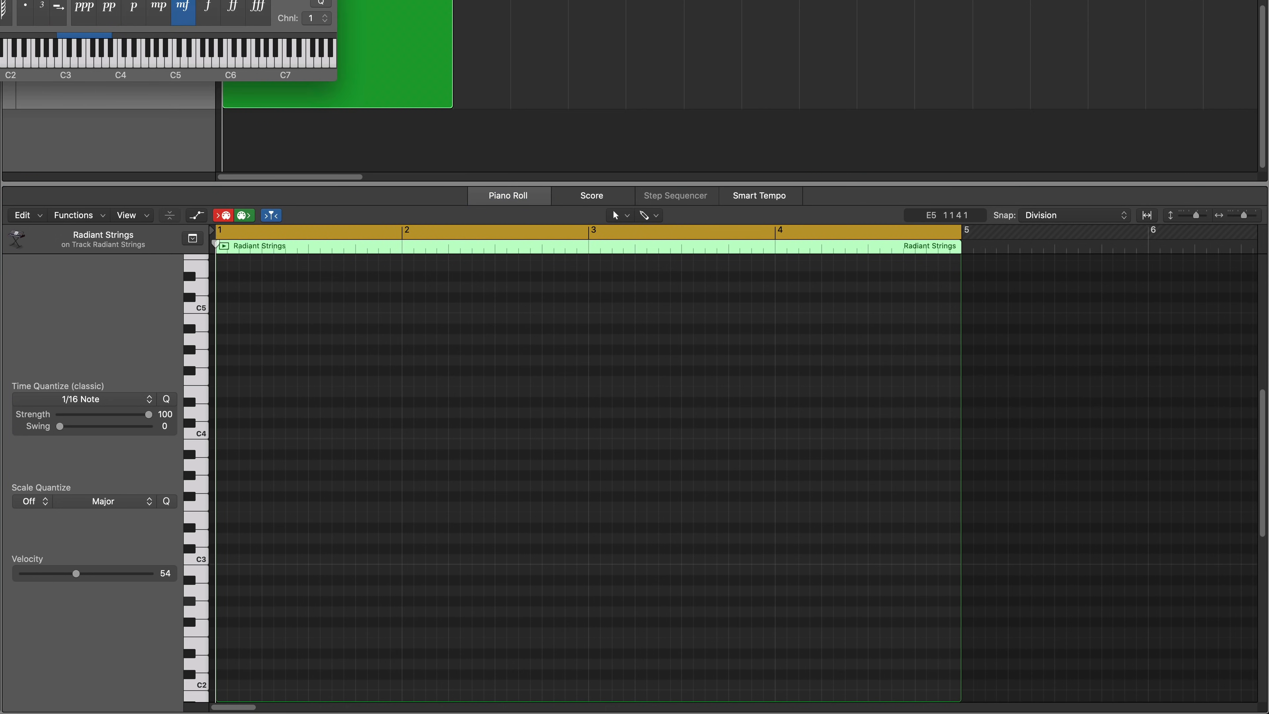
{"action": "left_click_drag", "start_coordinate": [185, 1], "coordinate": [642, 51]}
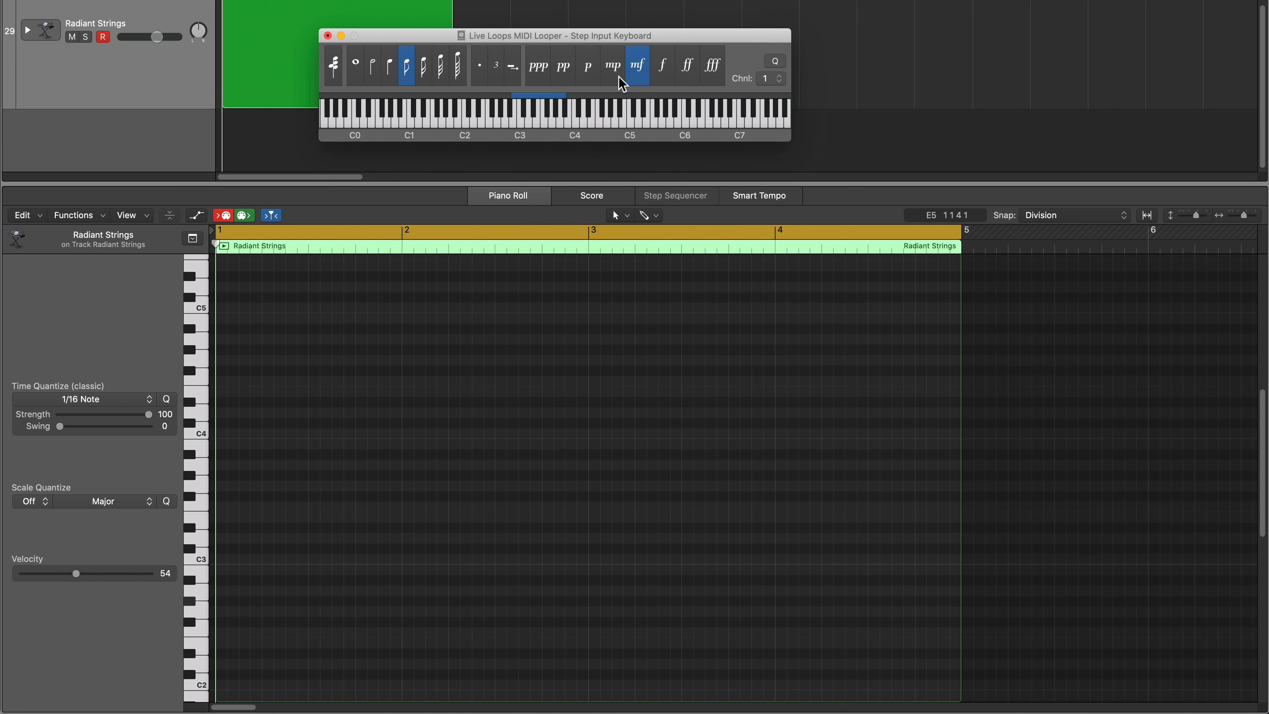
{"action": "left_click", "coordinate": [502, 345]}
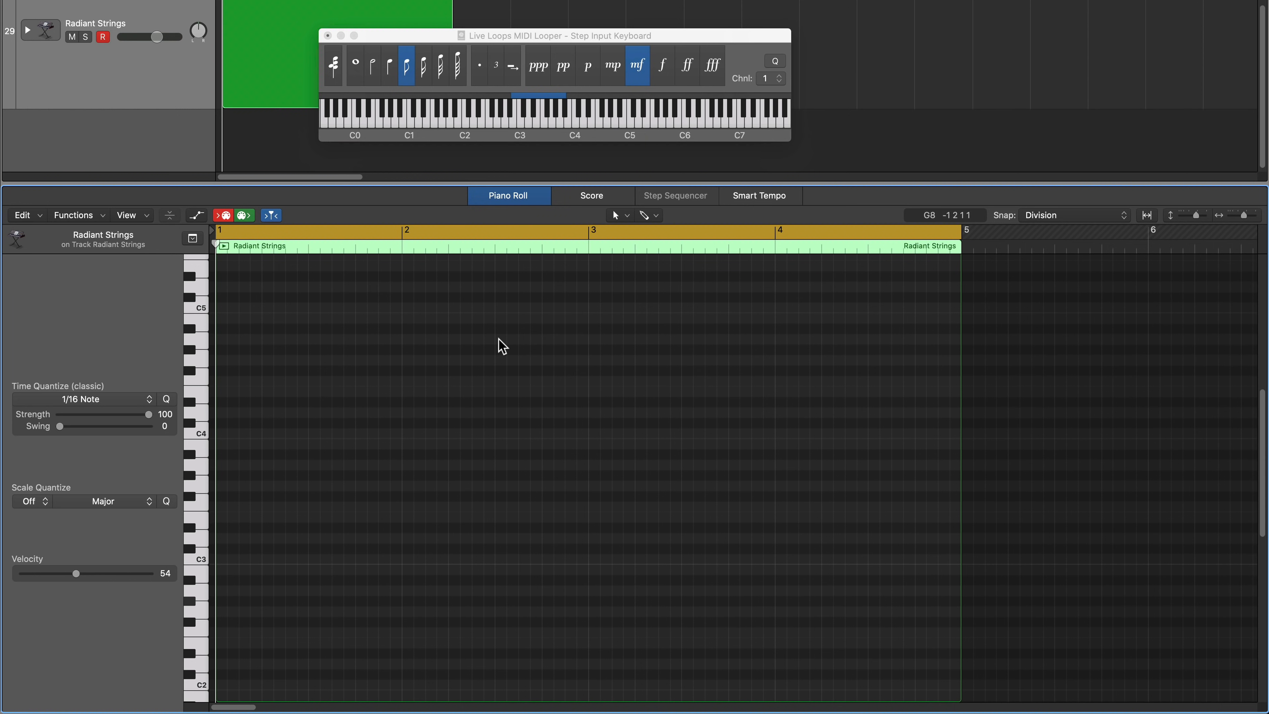
Step-enter whole-note chords A3-C4-E4, F3-A3-C4-E4, G3-B3-D4-E4 and E3-G3-B3-D4, close the Step Input Keyboard and play them
{"action": "left_click", "coordinate": [355, 64]}
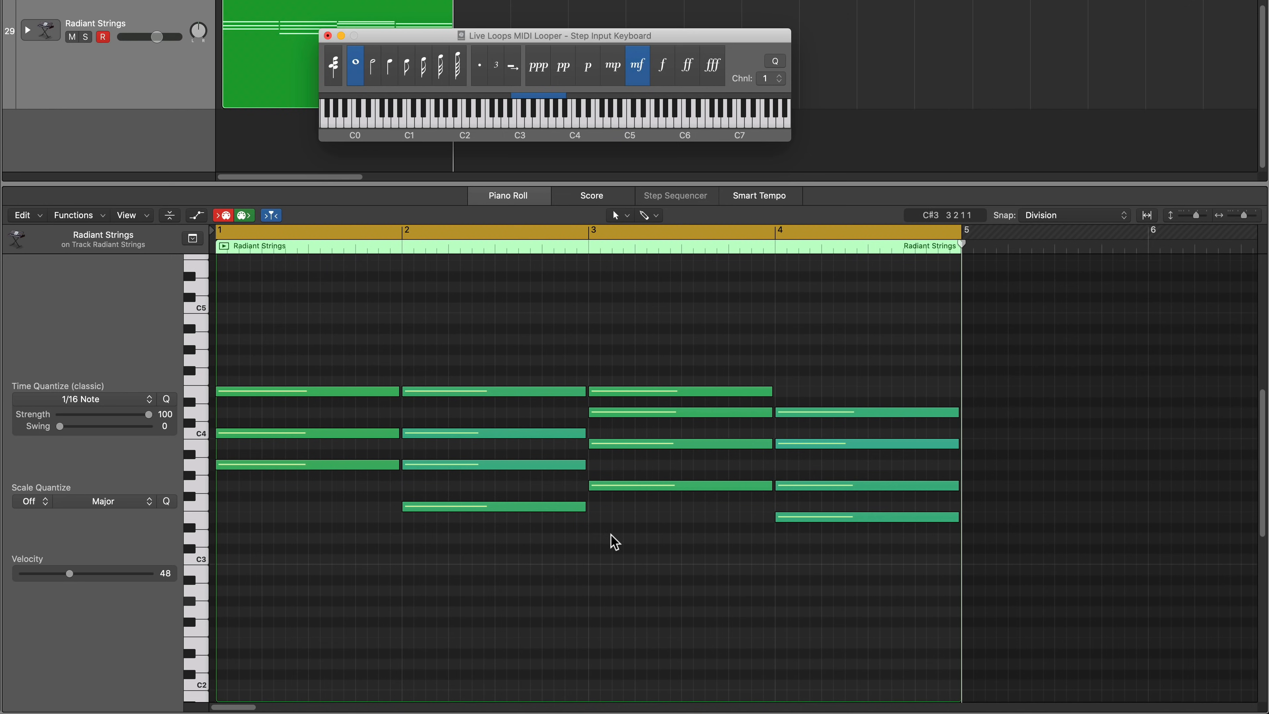
{"action": "left_click", "coordinate": [328, 36]}
{"action": "key", "text": "space"}
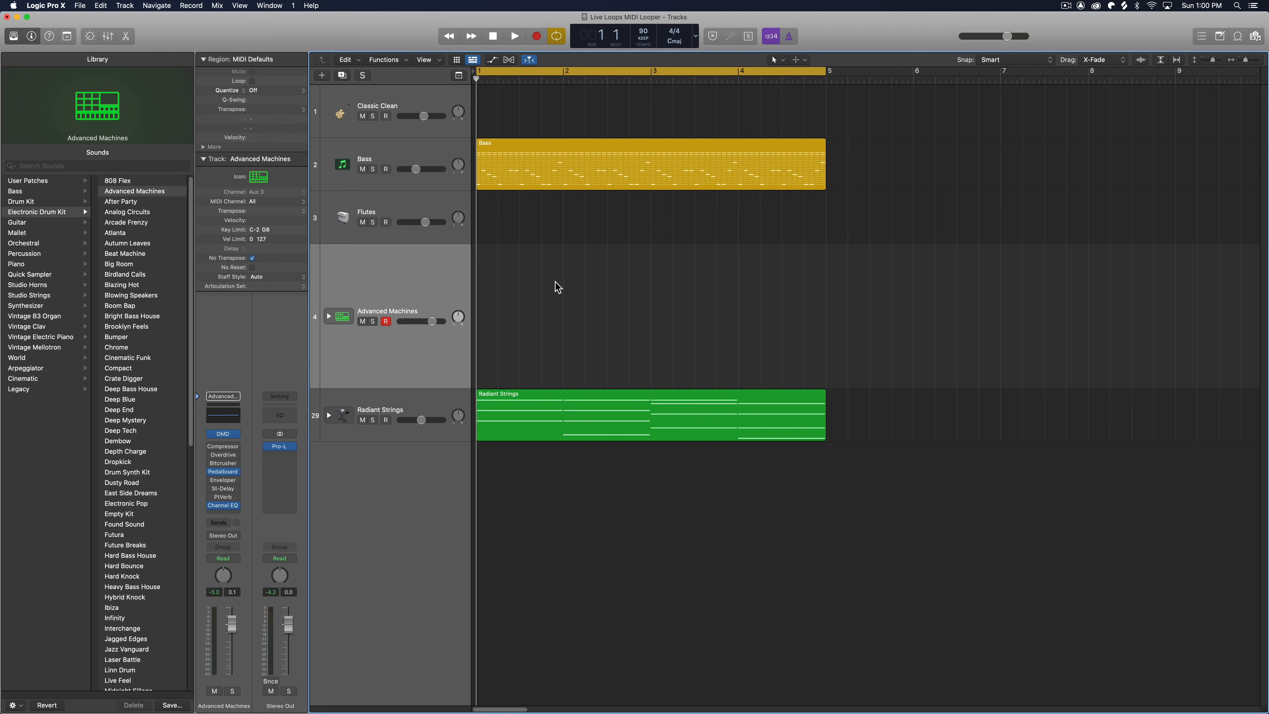
Record a four-bar drum take on the Advanced Machines track and quantize all its notes to 1/16 in the Piano Roll
{"action": "key", "text": "r"}
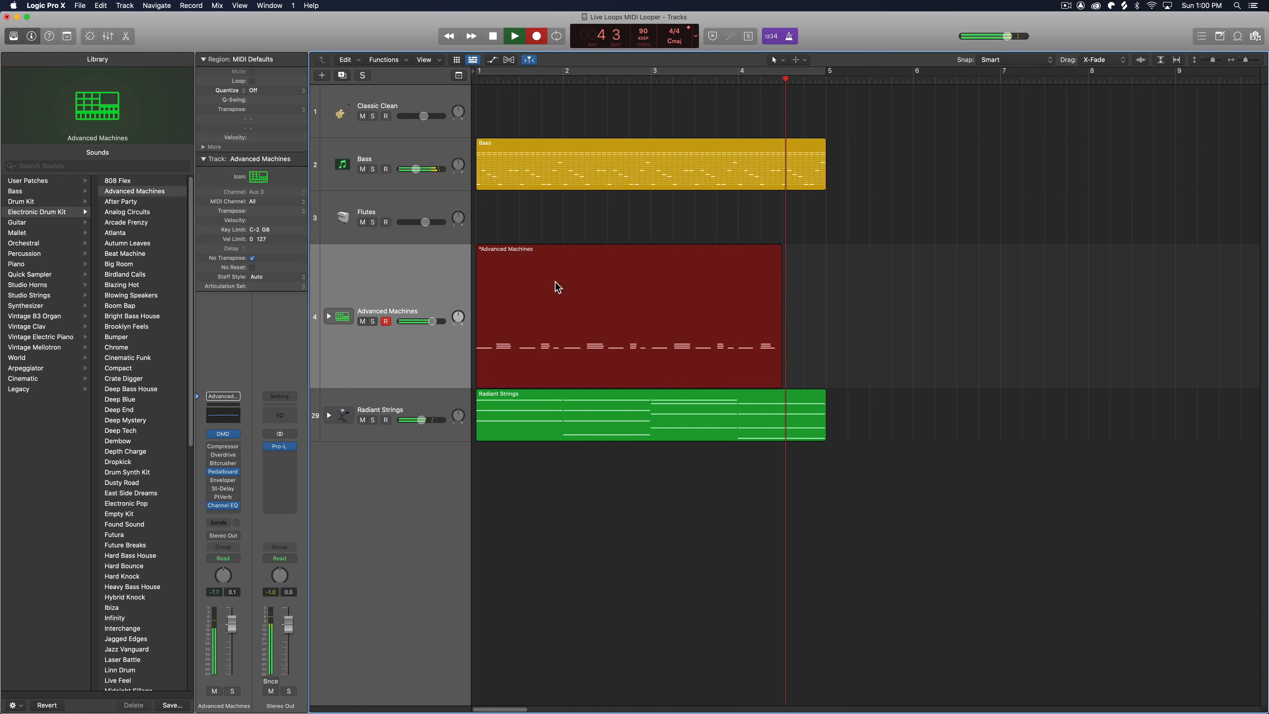
{"action": "key", "text": "space"}
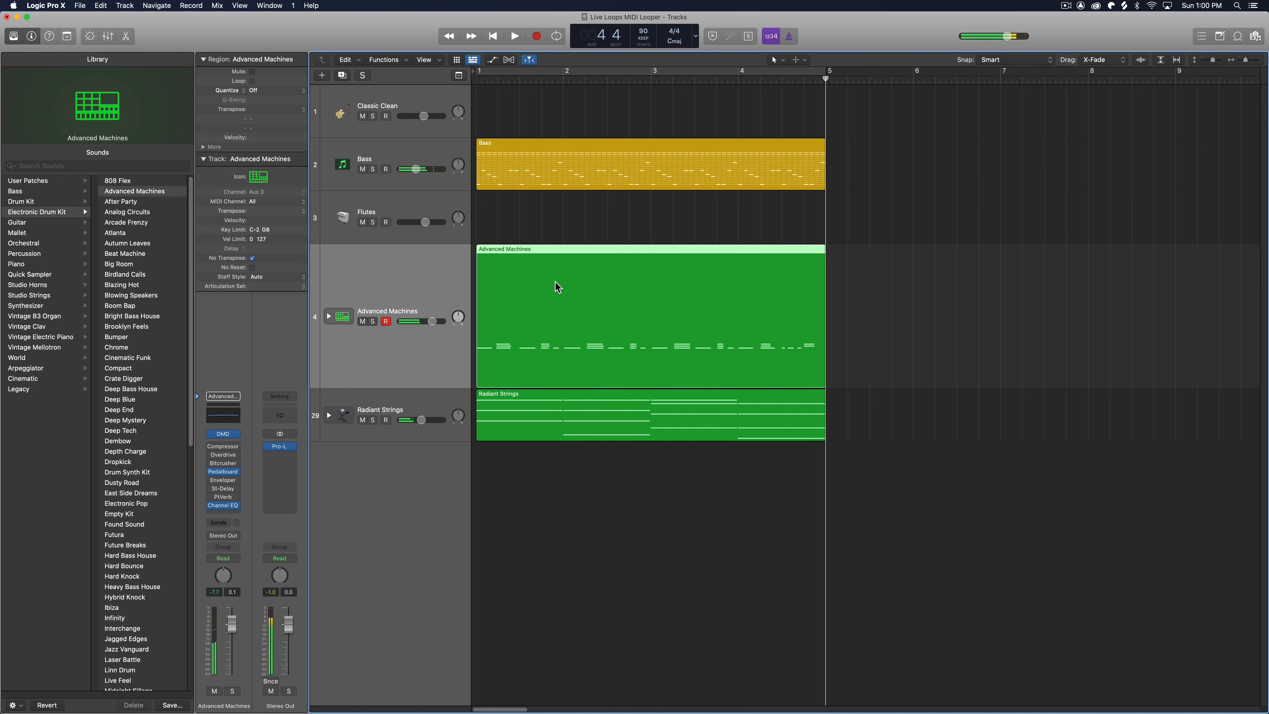
{"action": "double_click", "coordinate": [567, 281]}
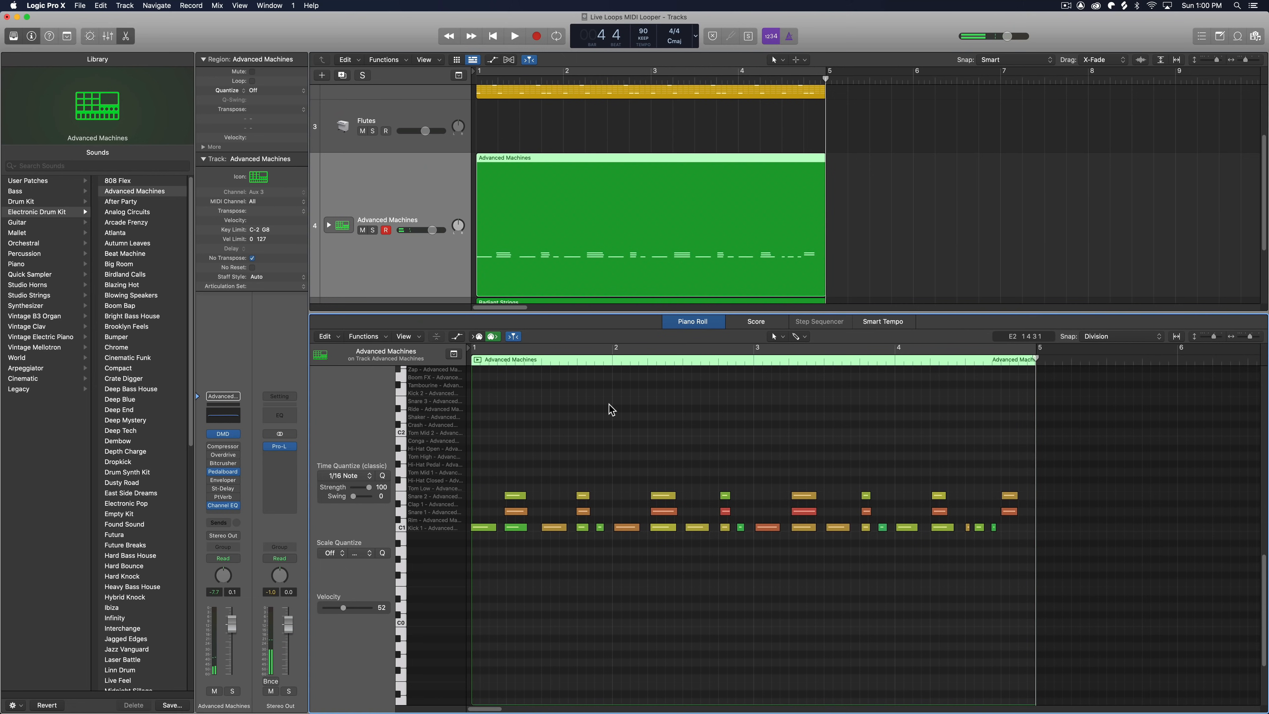
{"action": "key", "text": "super+a"}
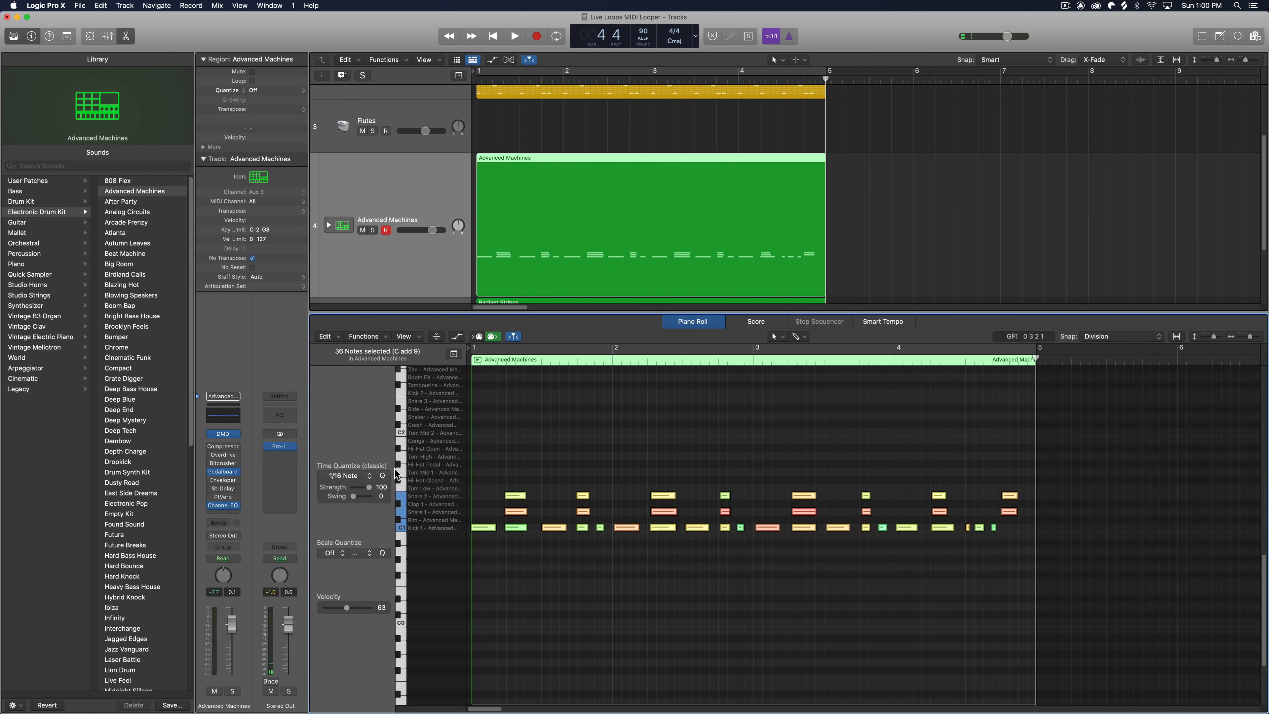
{"action": "left_click", "coordinate": [382, 475]}
{"action": "key", "text": "e"}
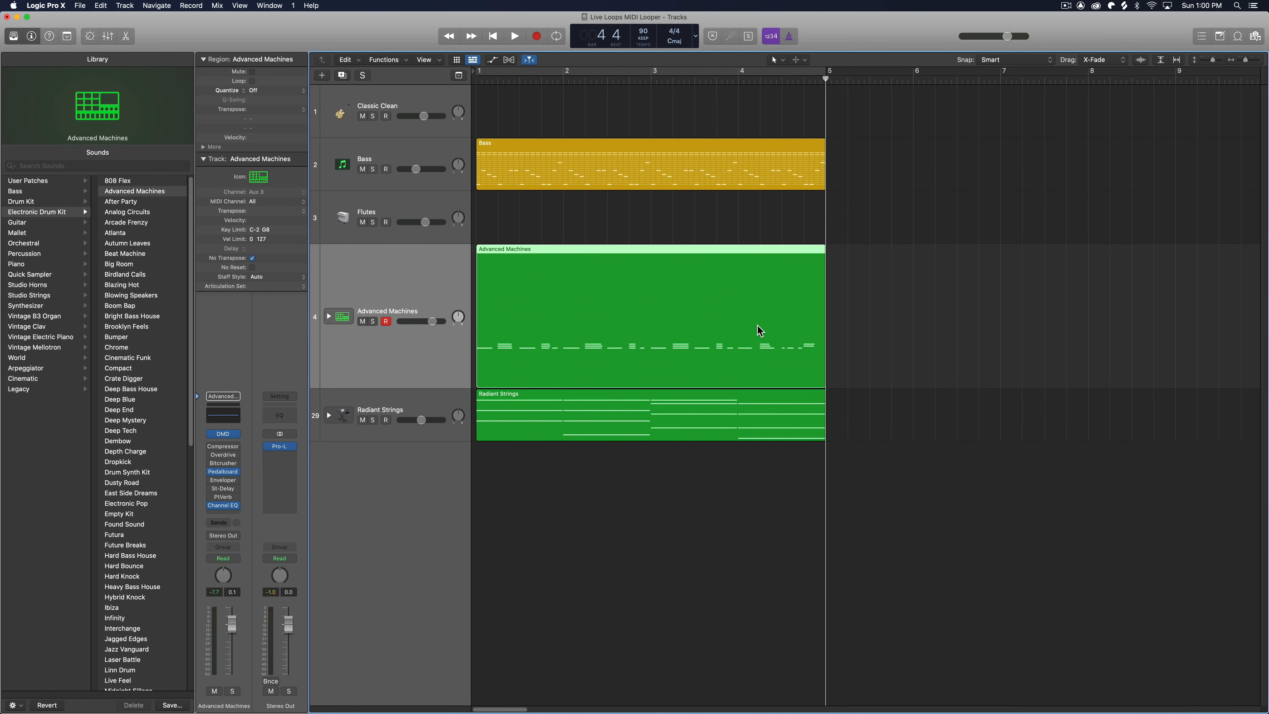
Delete the recorded drum take and set the default MIDI region quantize to 1/16 Note
{"action": "key", "text": "Delete"}
{"action": "key", "text": "Return"}
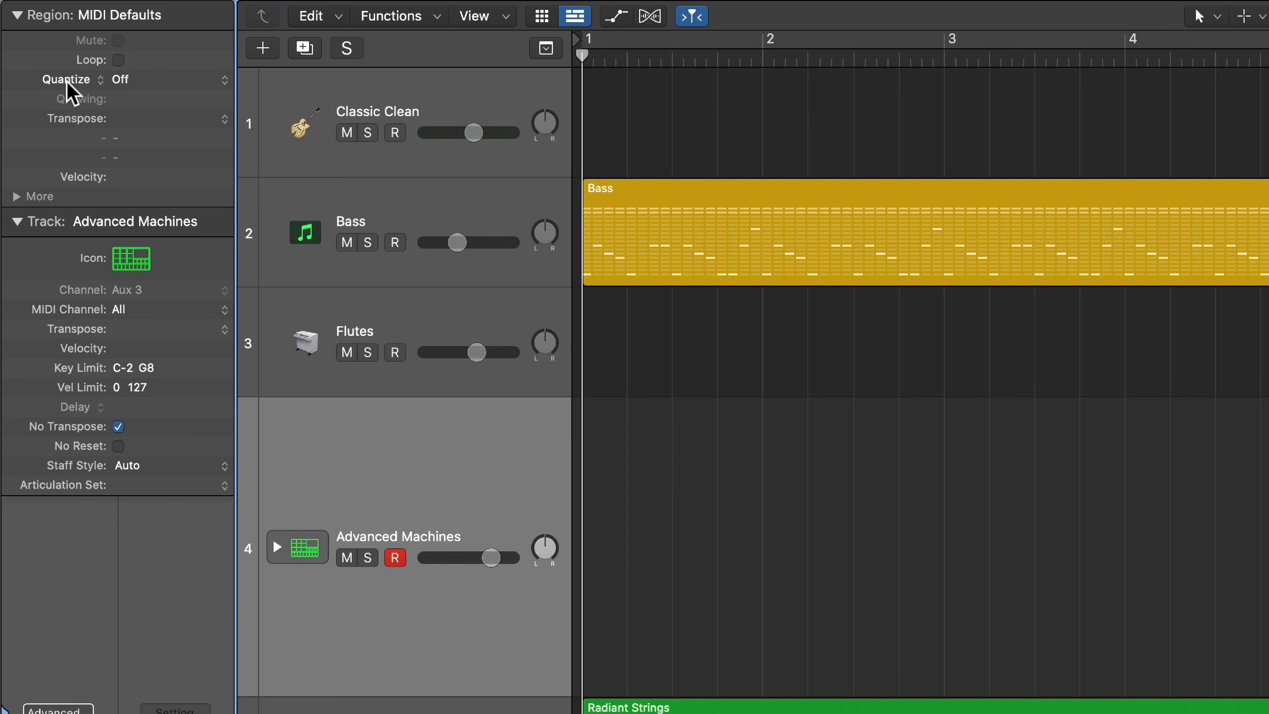
{"action": "left_click", "coordinate": [129, 81]}
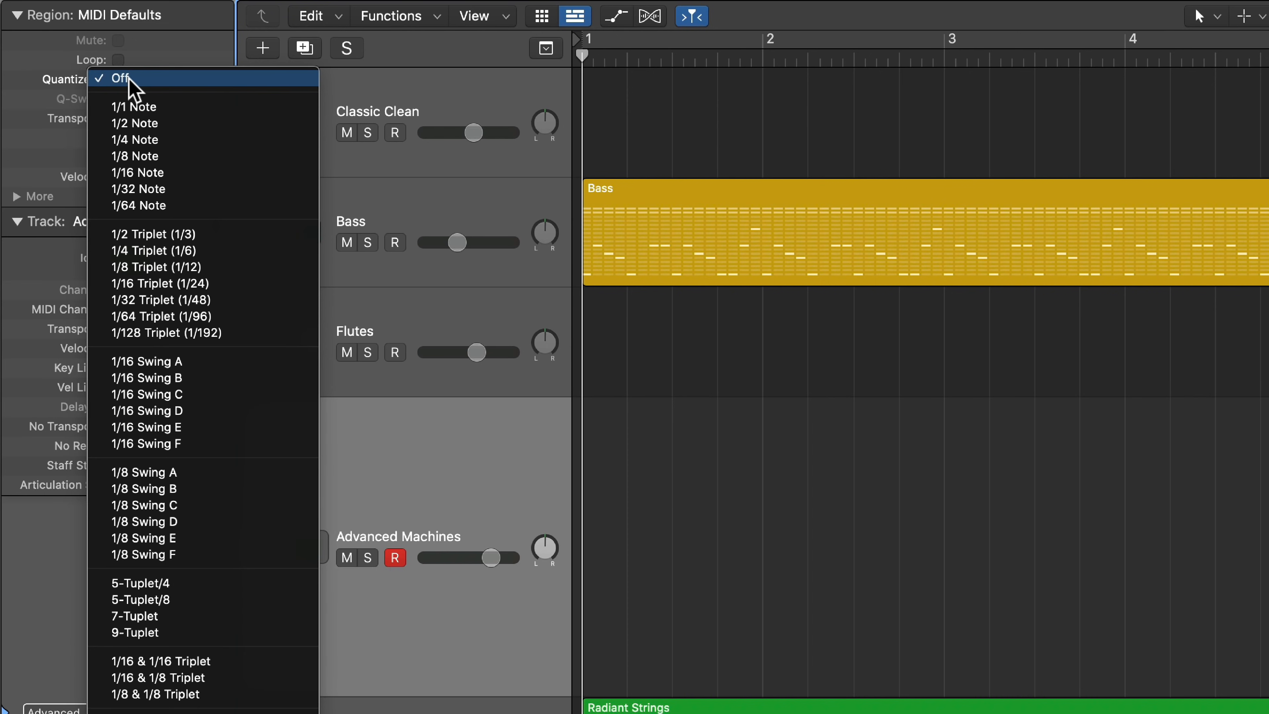
{"action": "left_click", "coordinate": [199, 172]}
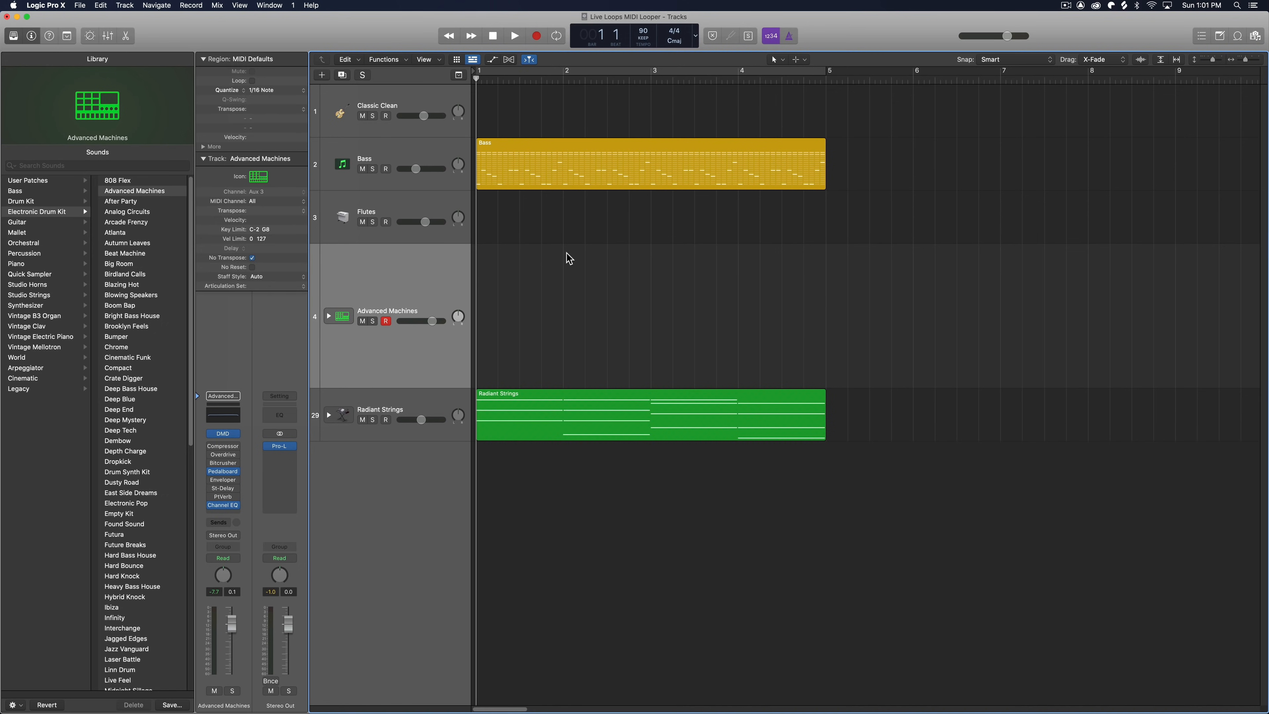
Record a new four-bar drum take on the Advanced Machines track and check its note timing in the Piano Roll
{"action": "key", "text": "r"}
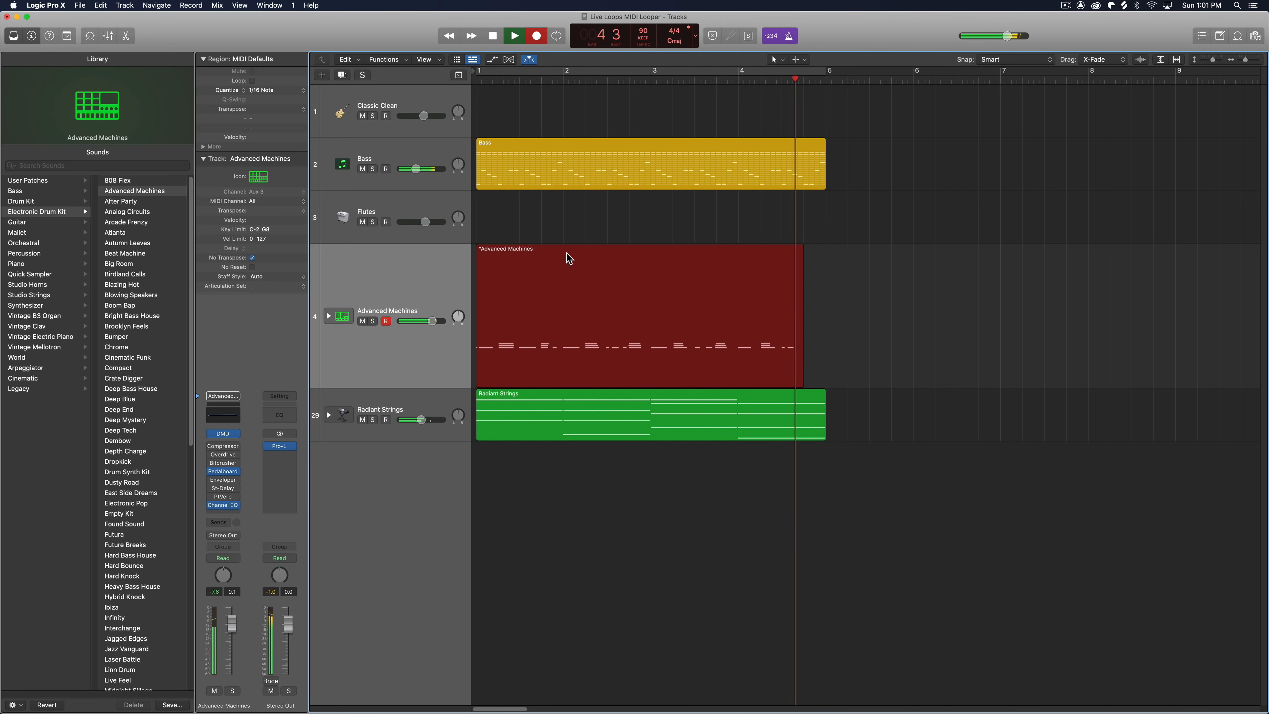
{"action": "double_click", "coordinate": [579, 284]}
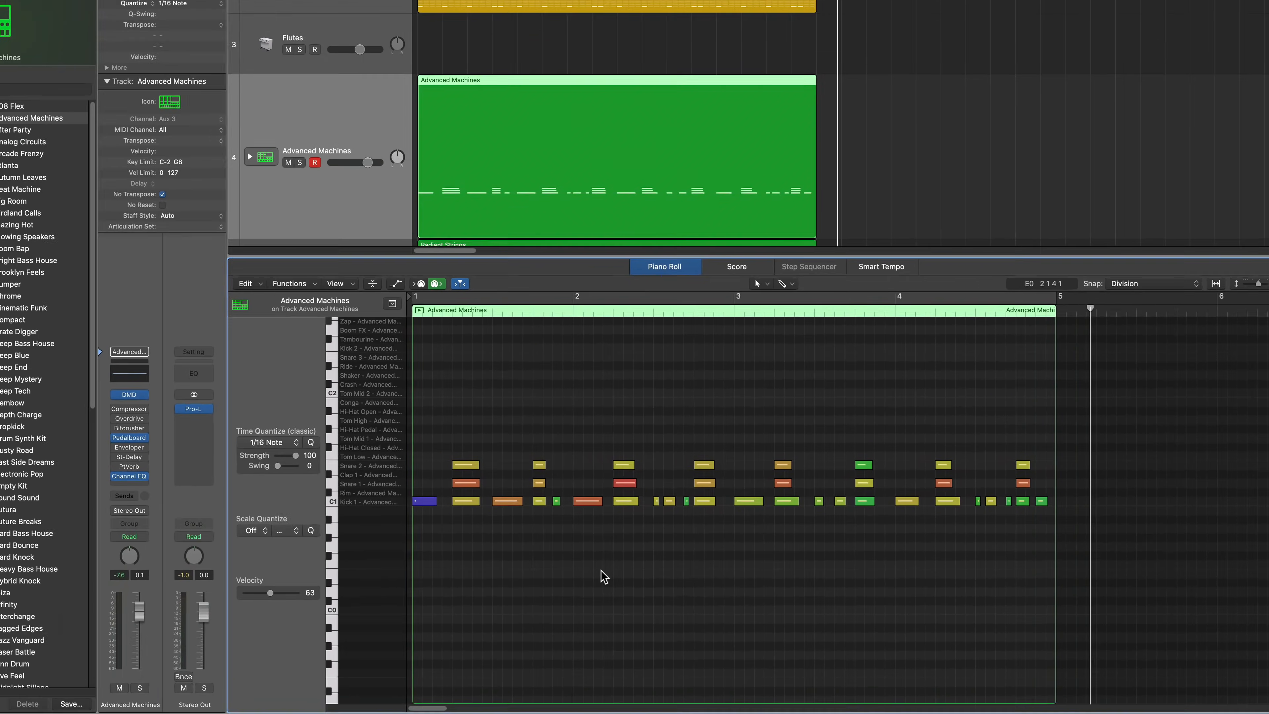
{"action": "key", "text": "e"}
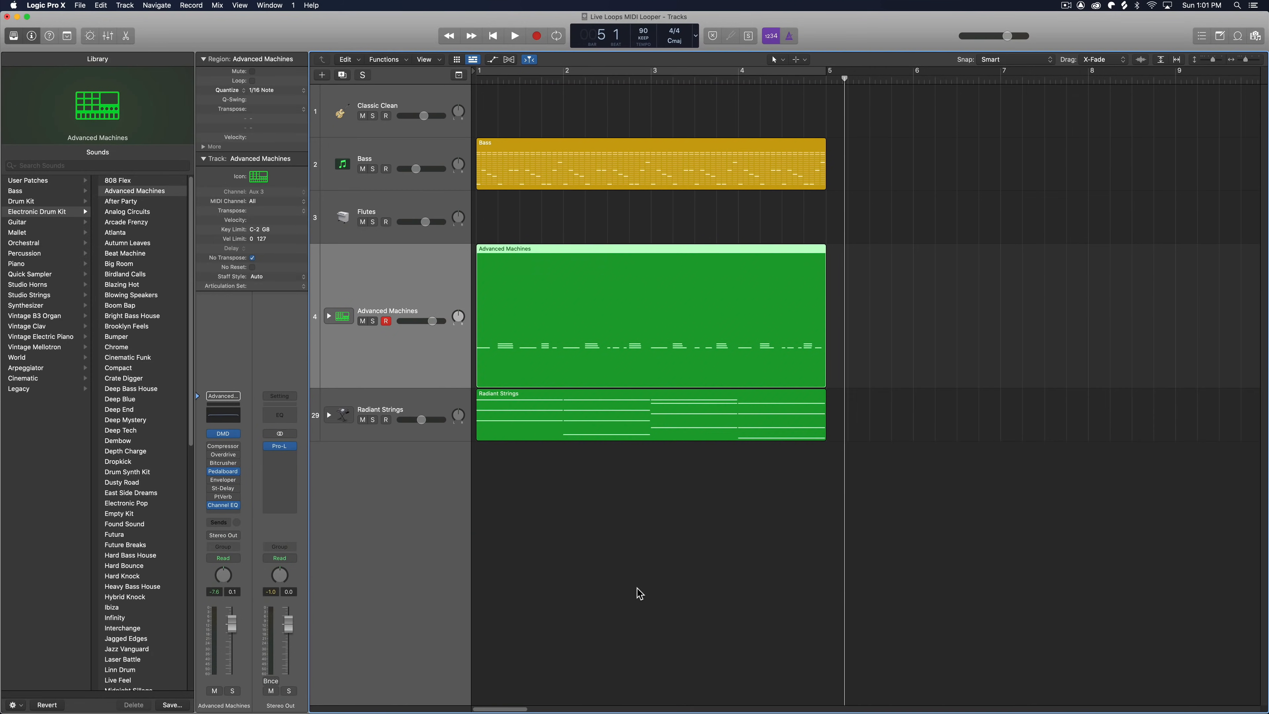
Deselect the drum region and set the default MIDI region quantize to Off
{"action": "left_click", "coordinate": [1022, 278]}
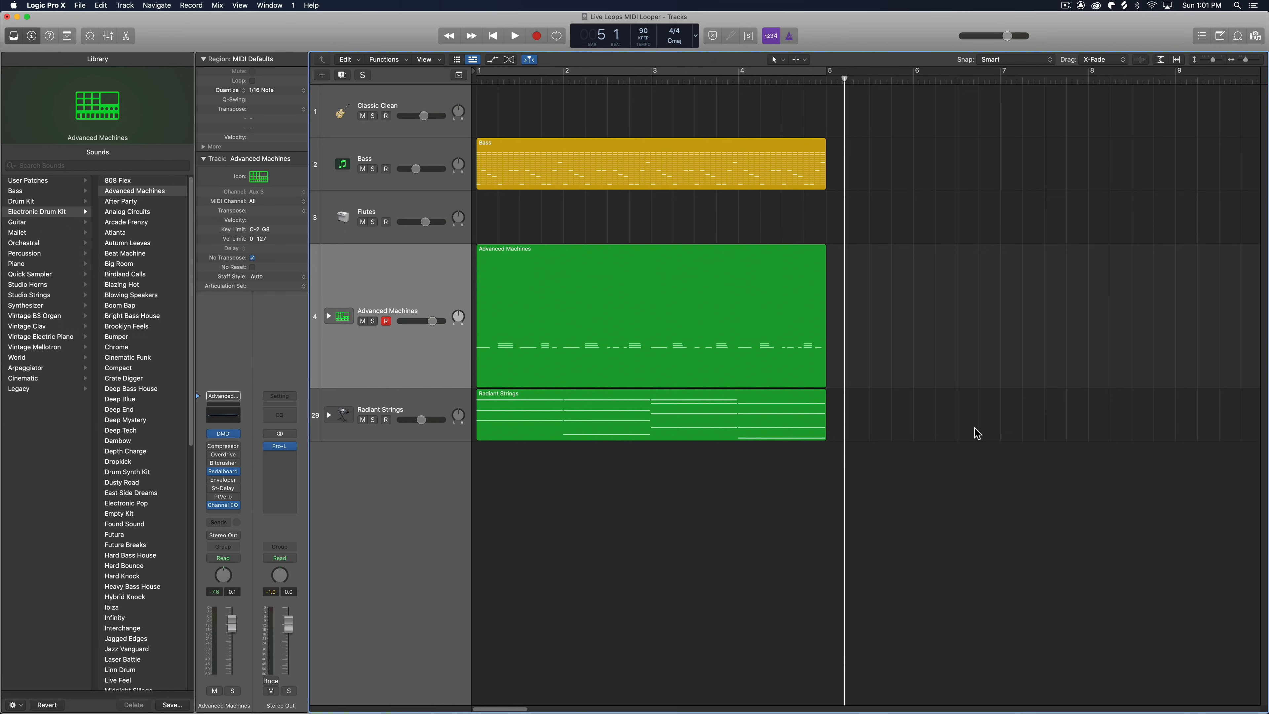
{"action": "left_click", "coordinate": [270, 90]}
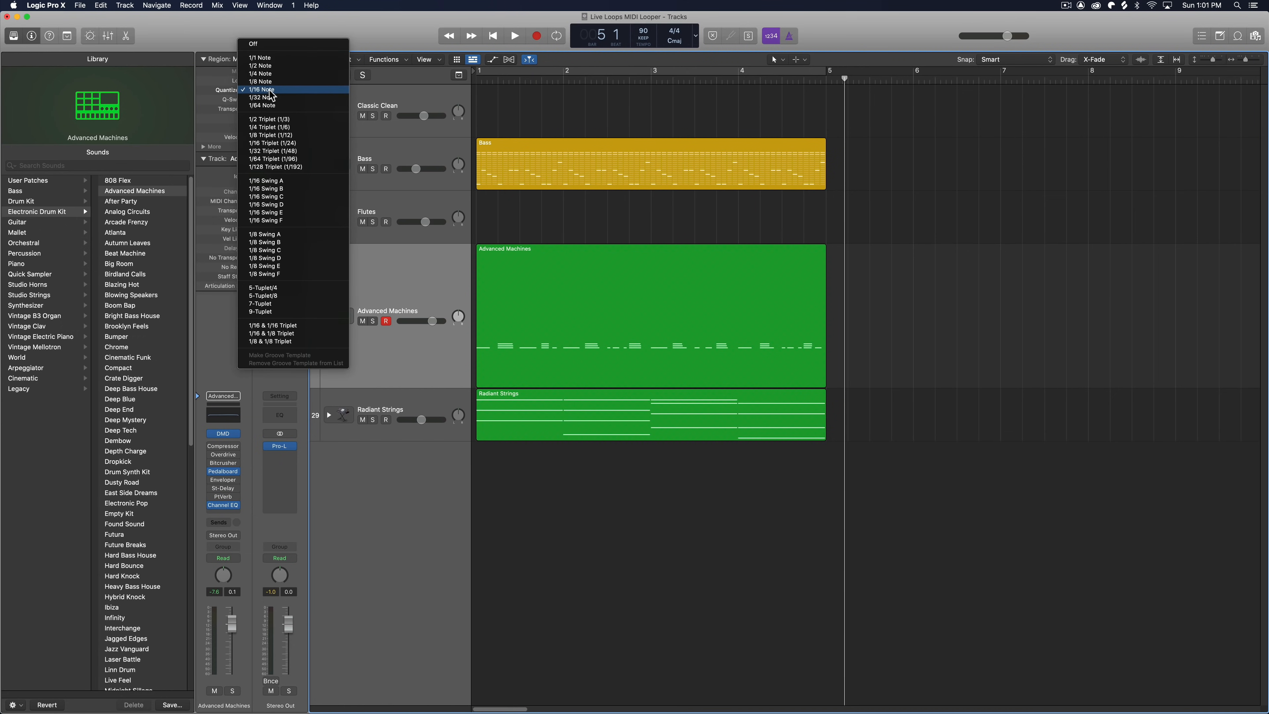
{"action": "left_click", "coordinate": [274, 44]}
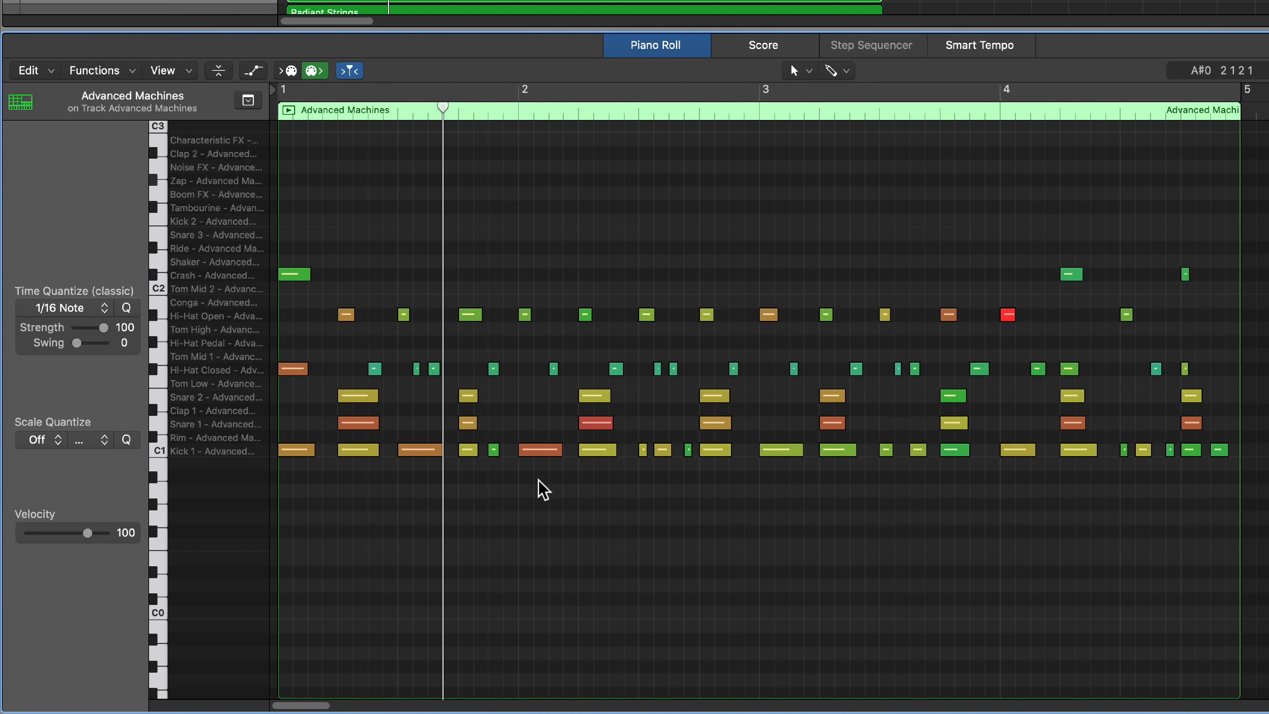
Lengthen the crash note at the start of bar 1 up to the playhead
{"action": "left_click_drag", "start_coordinate": [309, 274], "coordinate": [442, 273]}
{"action": "left_click", "coordinate": [593, 259]}
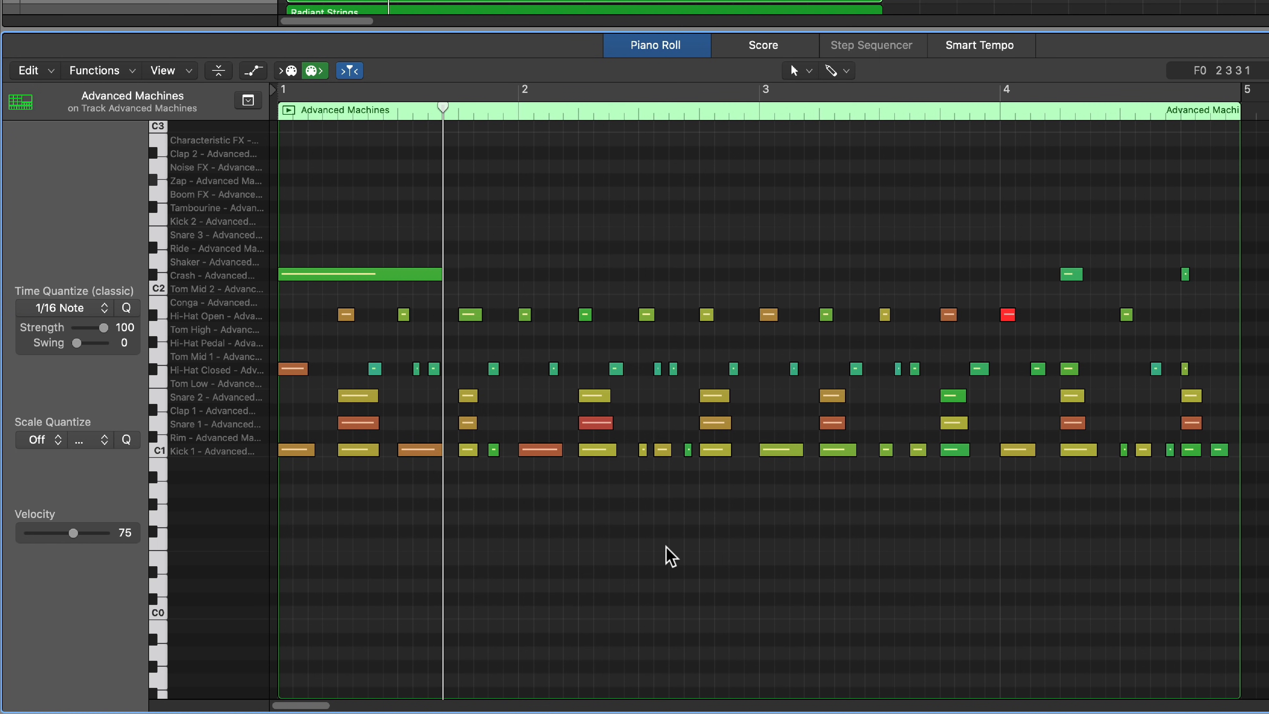
Apply the Fixed Note Length MIDI Transform with a length of 0 0 1 0 to all notes in the drum region
{"action": "key", "text": "super+a"}
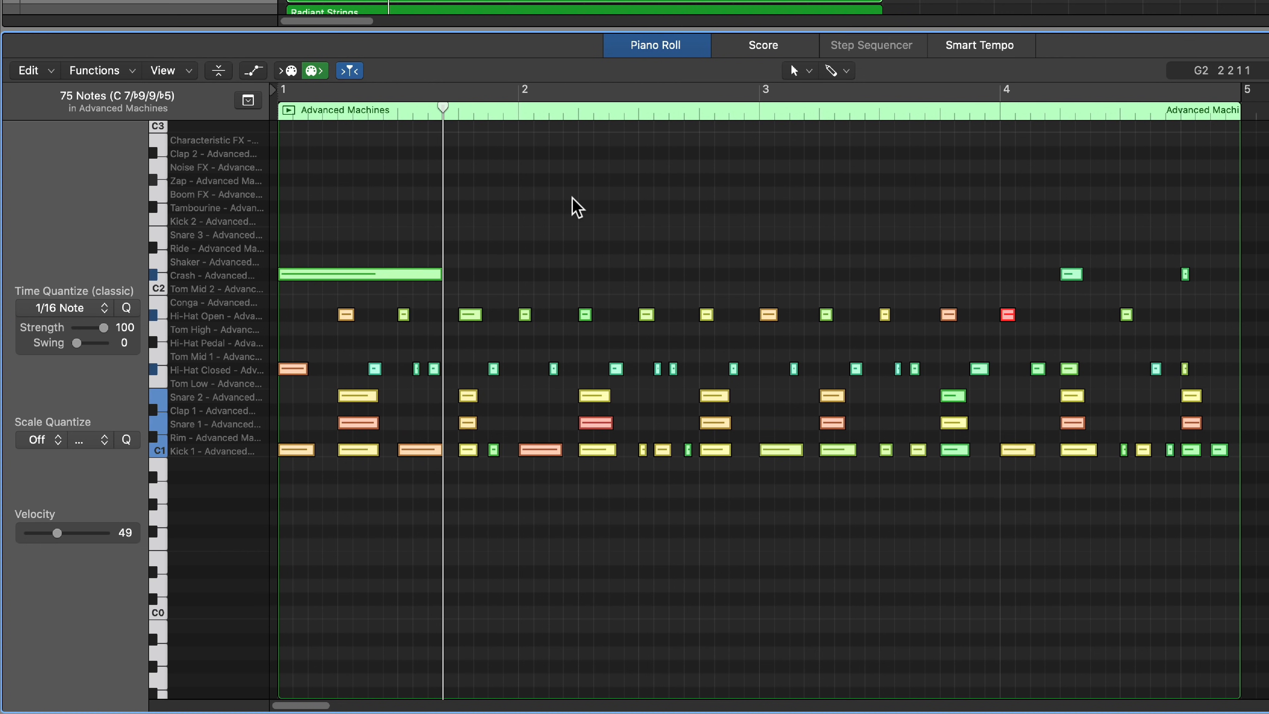
{"action": "left_click", "coordinate": [120, 72]}
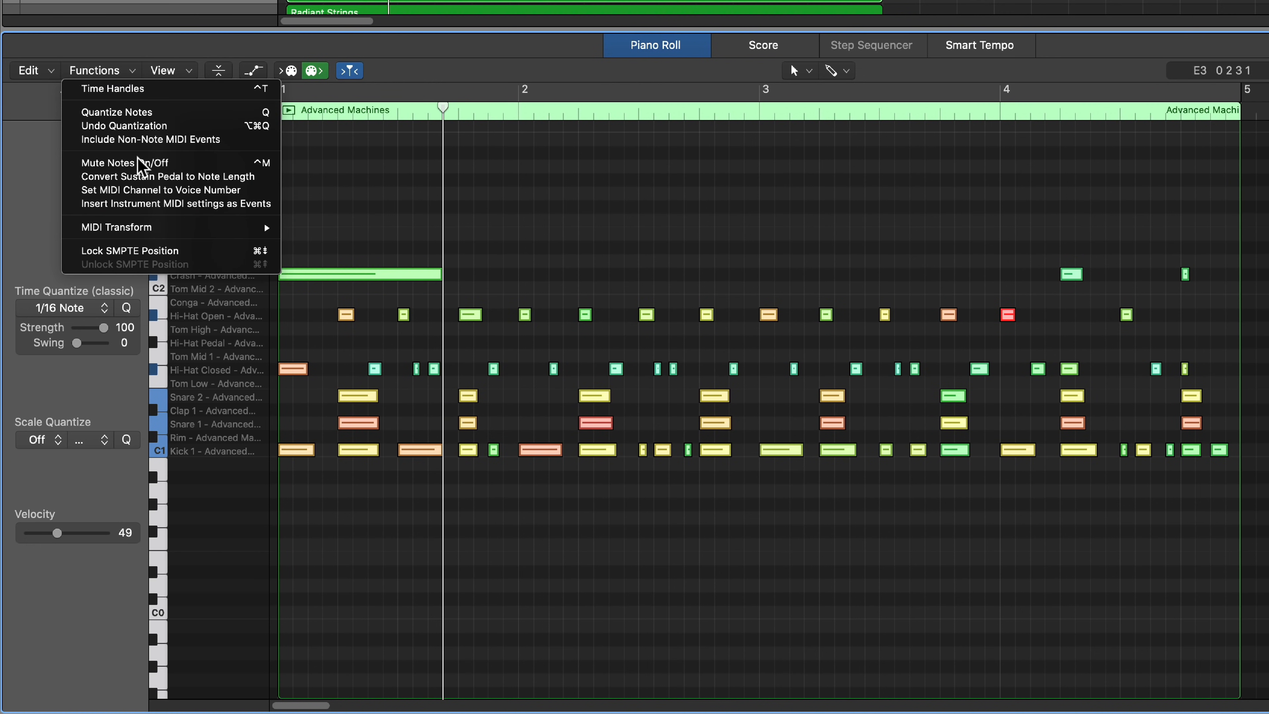
{"action": "mouse_move", "coordinate": [196, 229]}
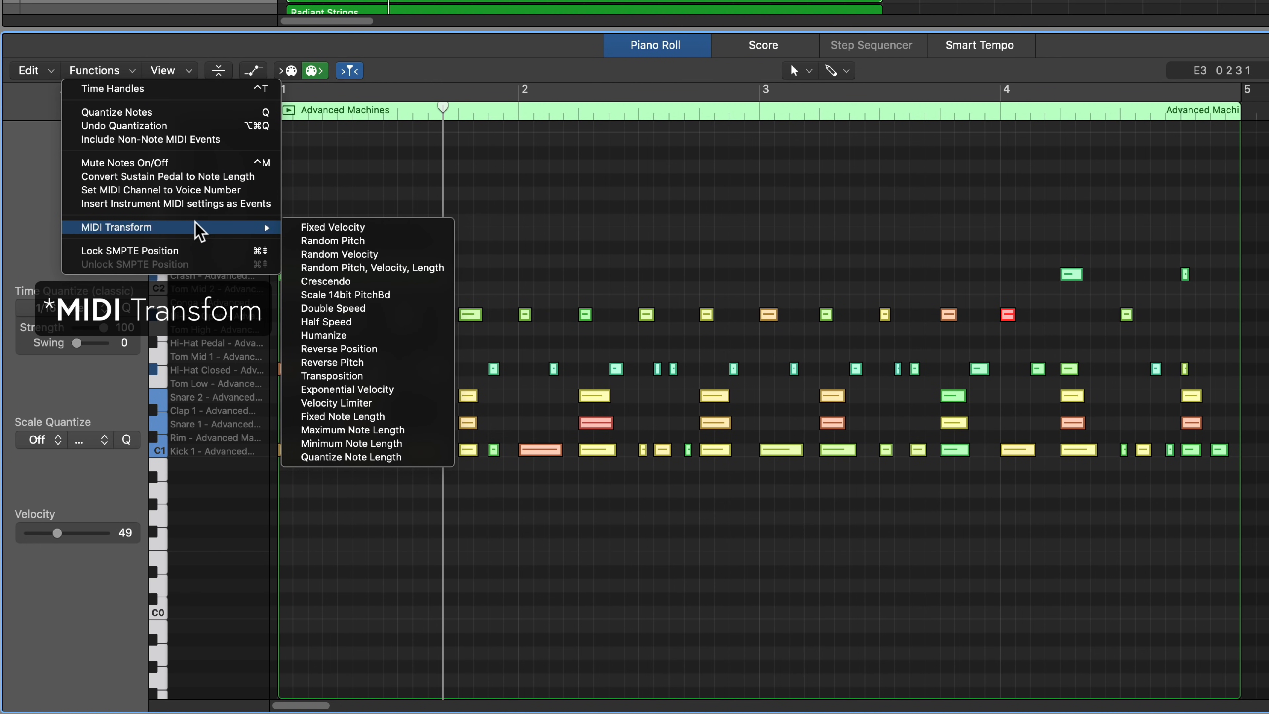
{"action": "left_click", "coordinate": [410, 418]}
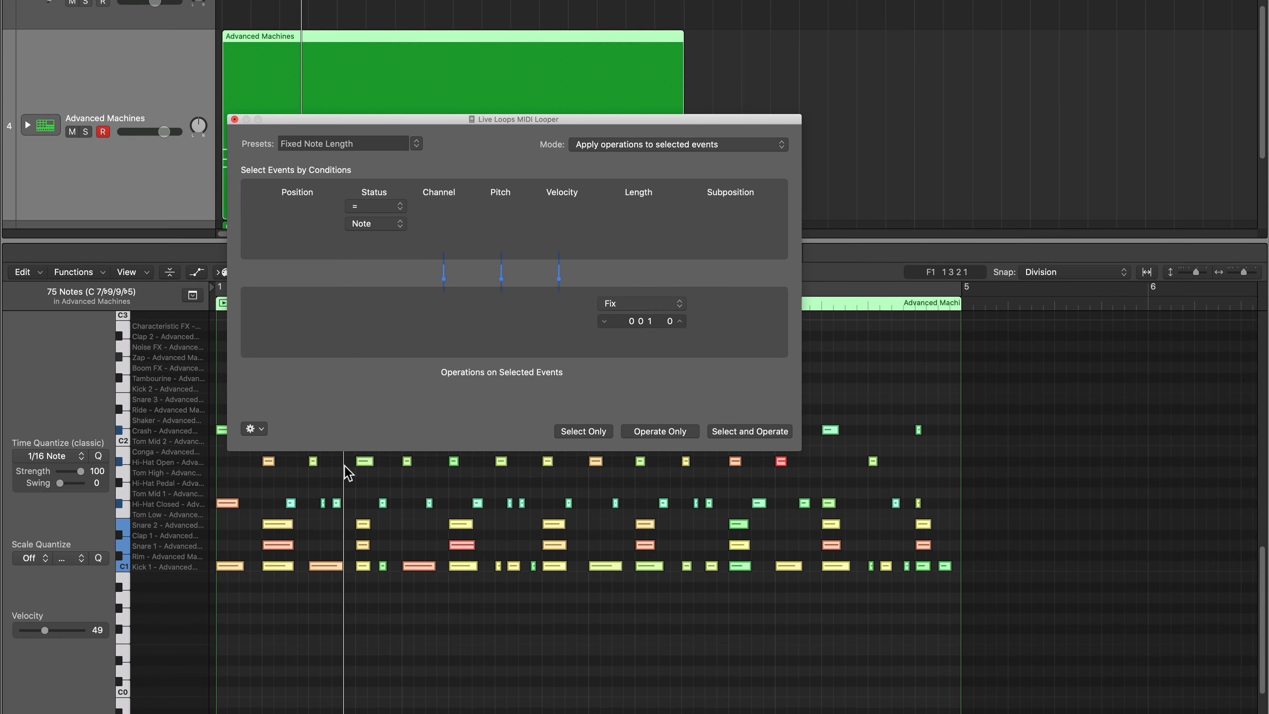
{"action": "left_click_drag", "start_coordinate": [539, 131], "coordinate": [381, 57]}
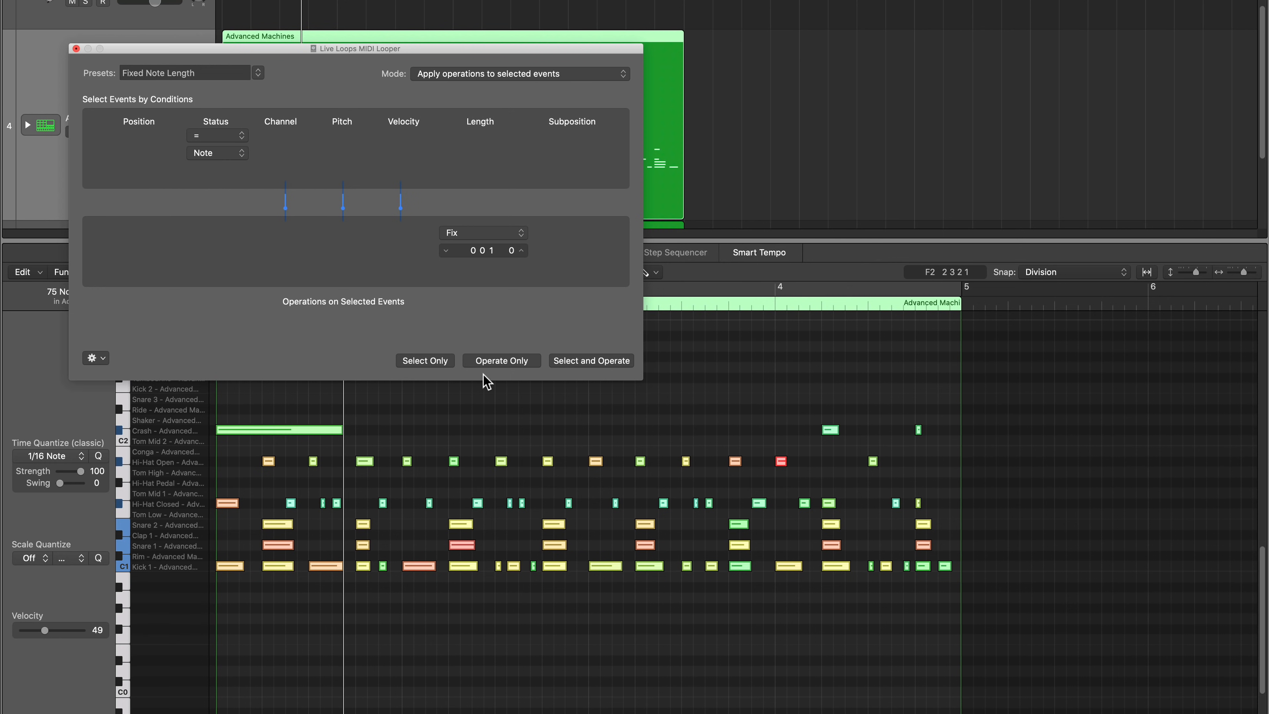
{"action": "left_click", "coordinate": [487, 361]}
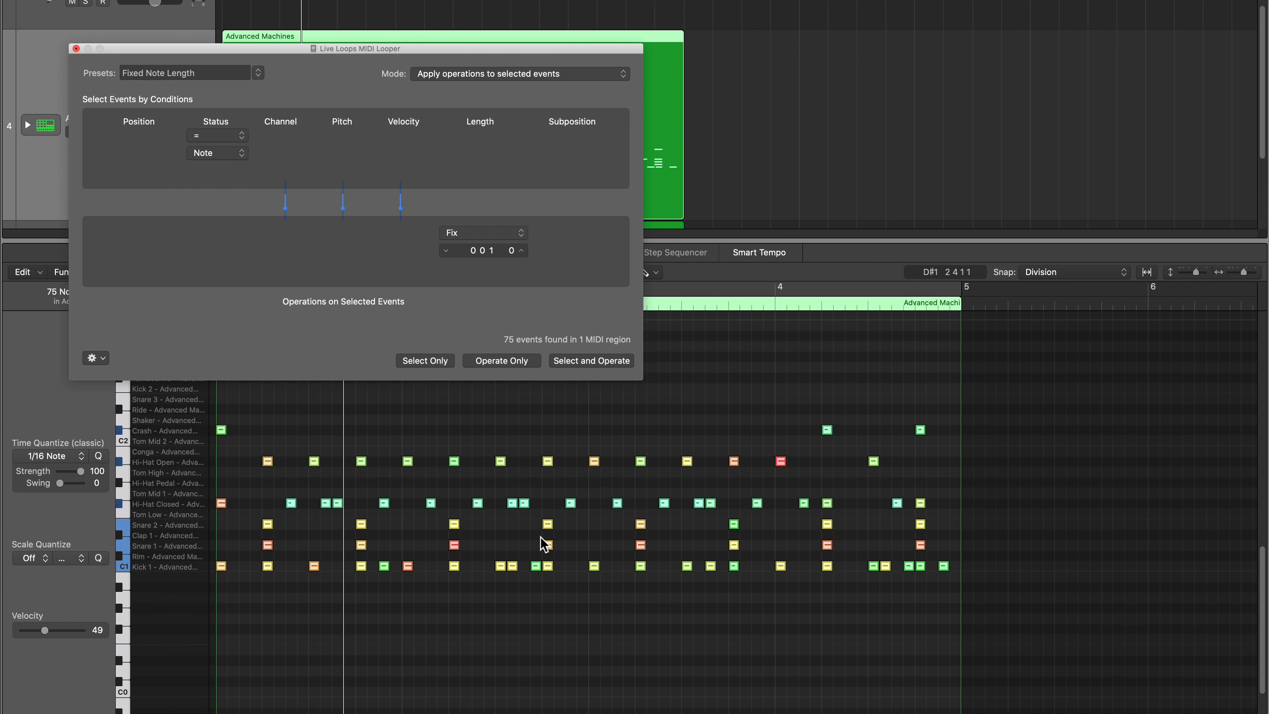
Undo the fixed note length, close the MIDI Transform window, reopen it briefly and close it again
{"action": "key", "text": "super+z"}
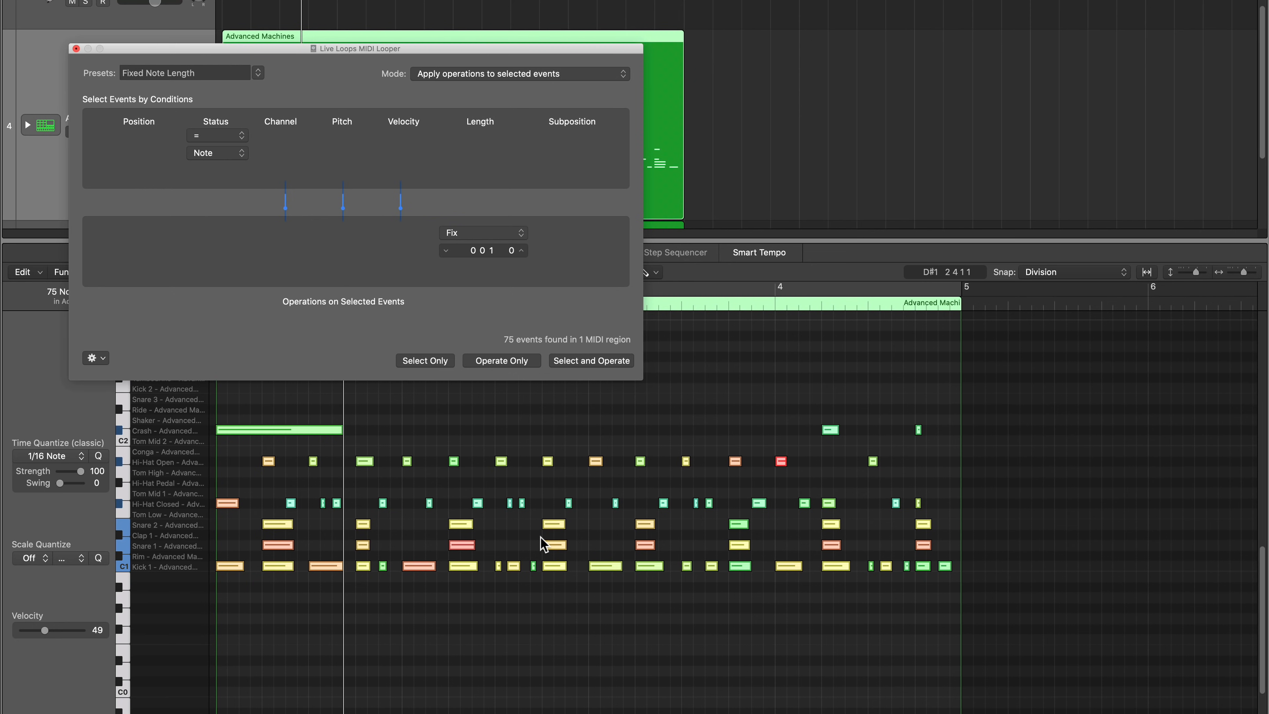
{"action": "key", "text": "super+w"}
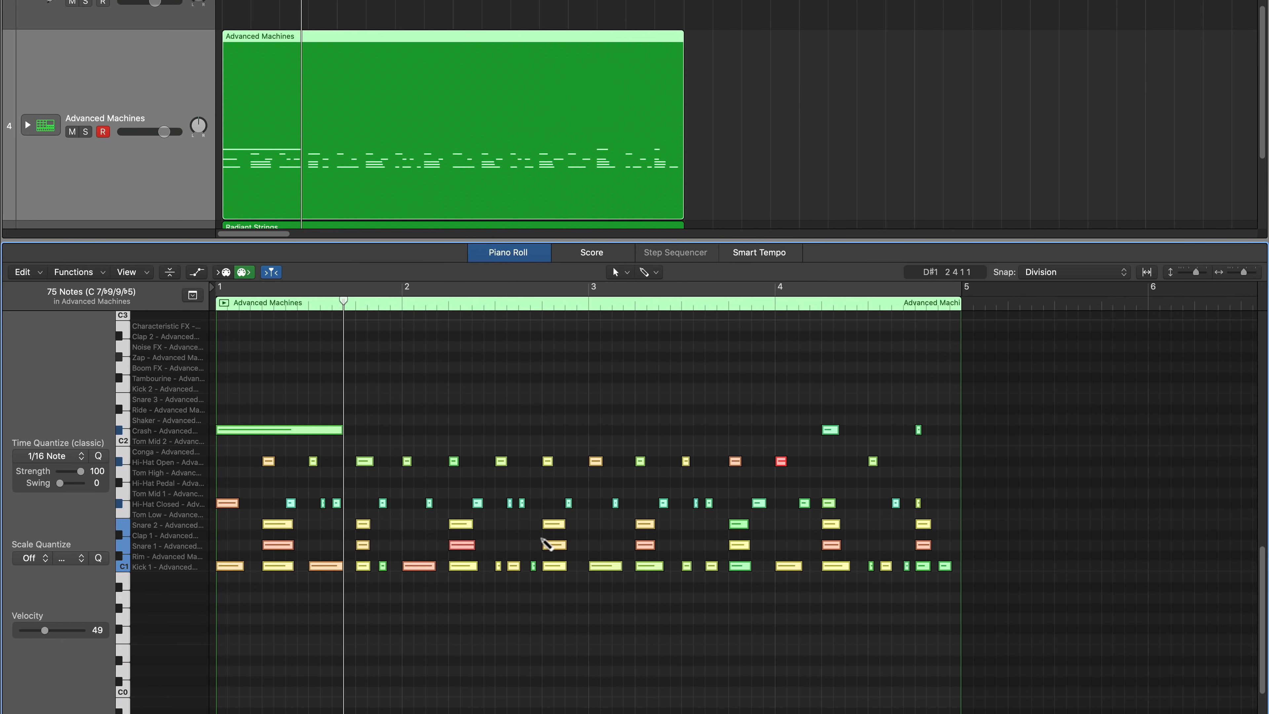
{"action": "key", "text": "super+9"}
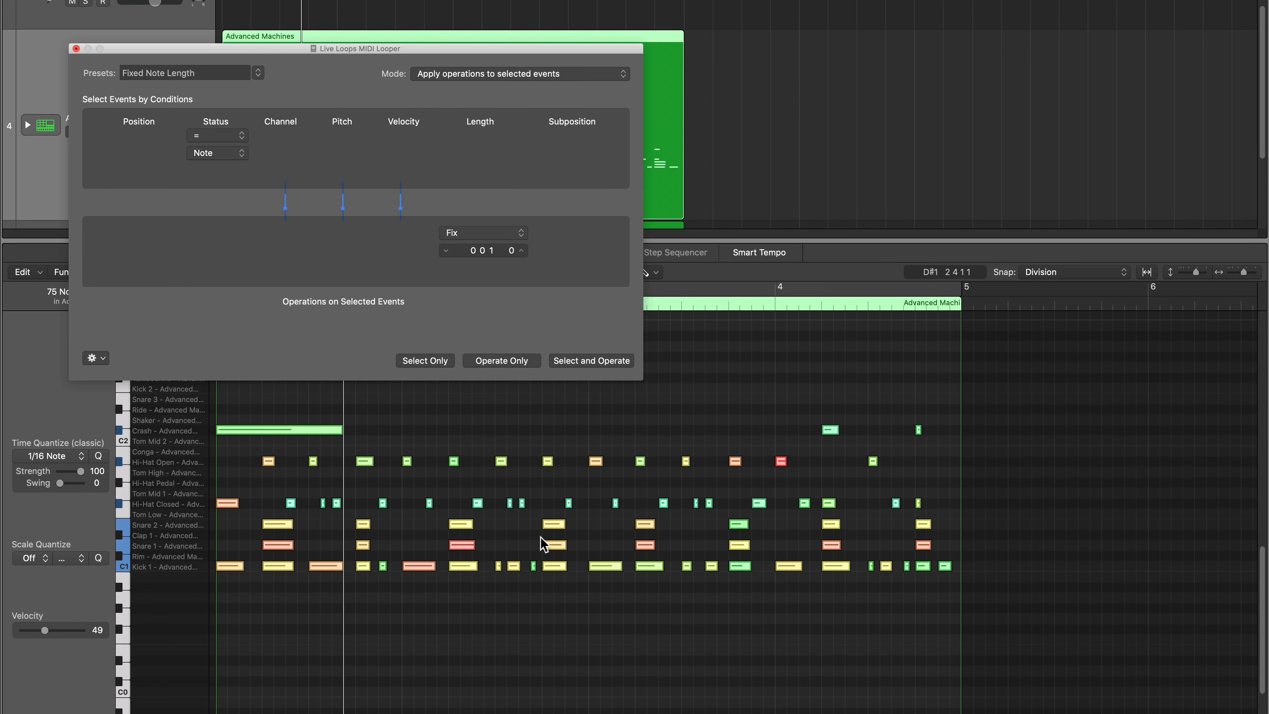
{"action": "key", "text": "super+w"}
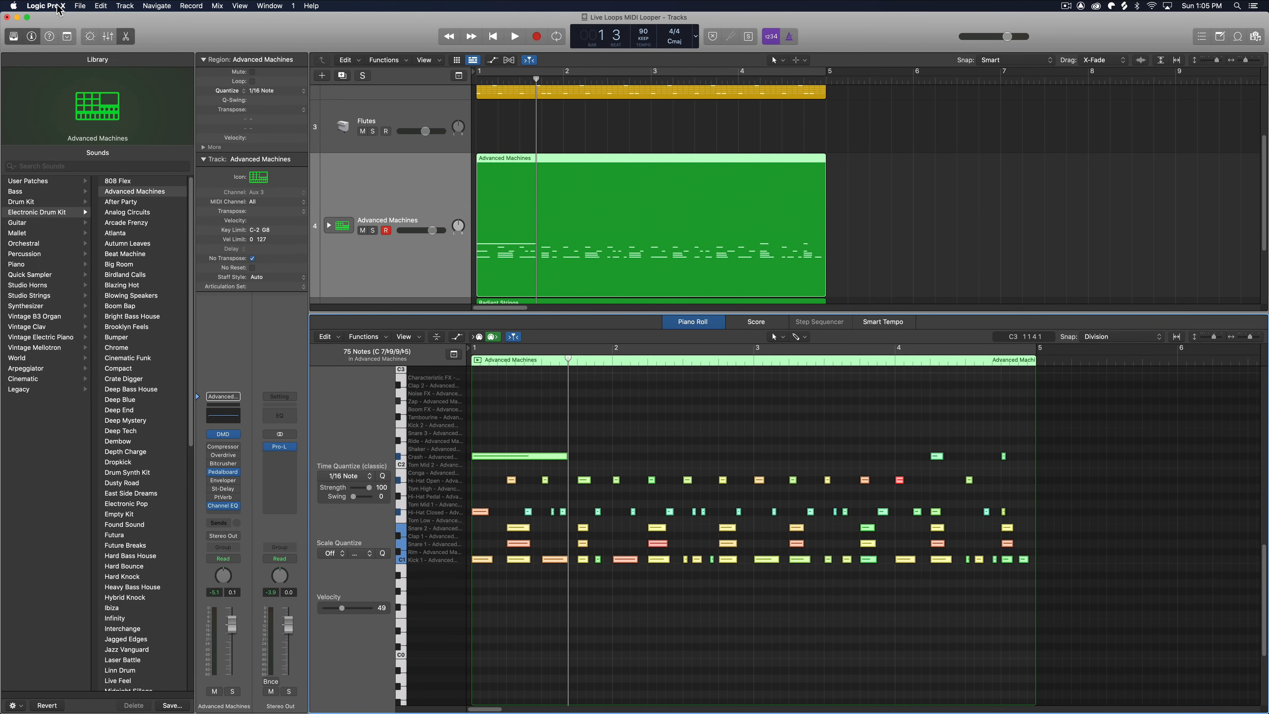
Find the Show/Hide Transform command in the Key Commands and assign Control-9 to it by key position
{"action": "left_click", "coordinate": [46, 5]}
{"action": "mouse_move", "coordinate": [76, 52]}
{"action": "left_click", "coordinate": [158, 61]}
{"action": "type", "text": "transform"}
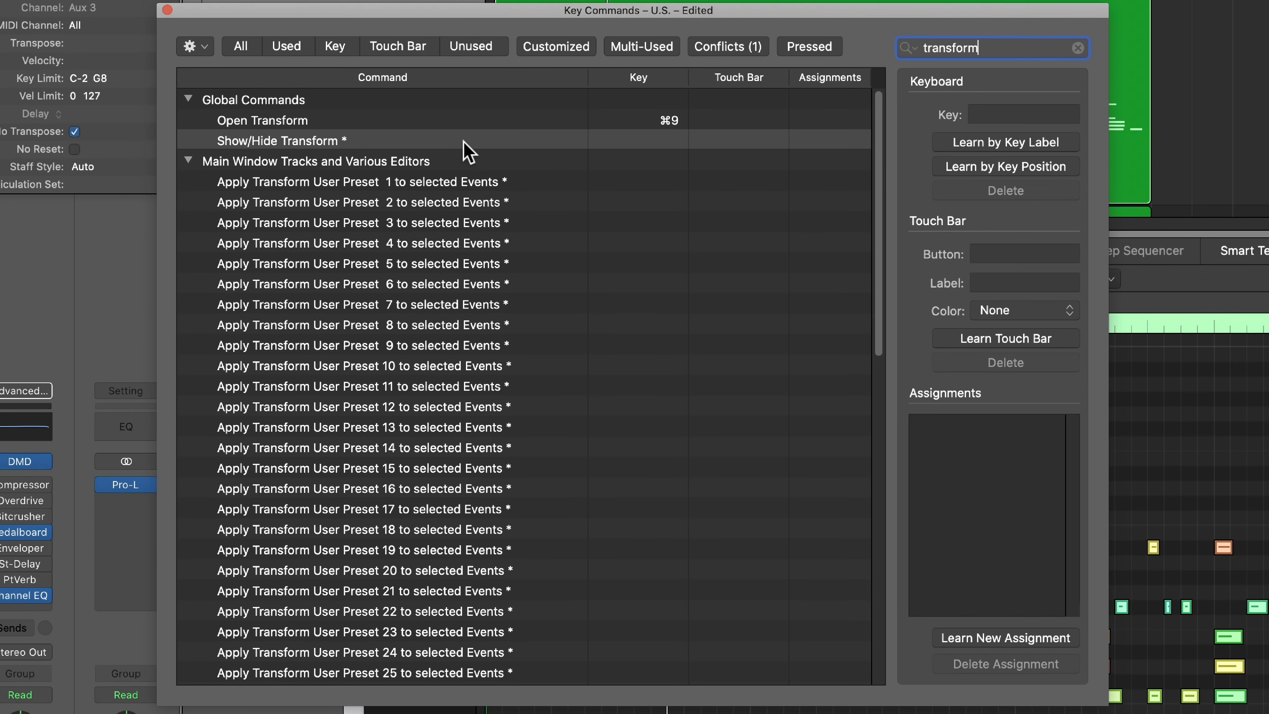
{"action": "left_click", "coordinate": [386, 142]}
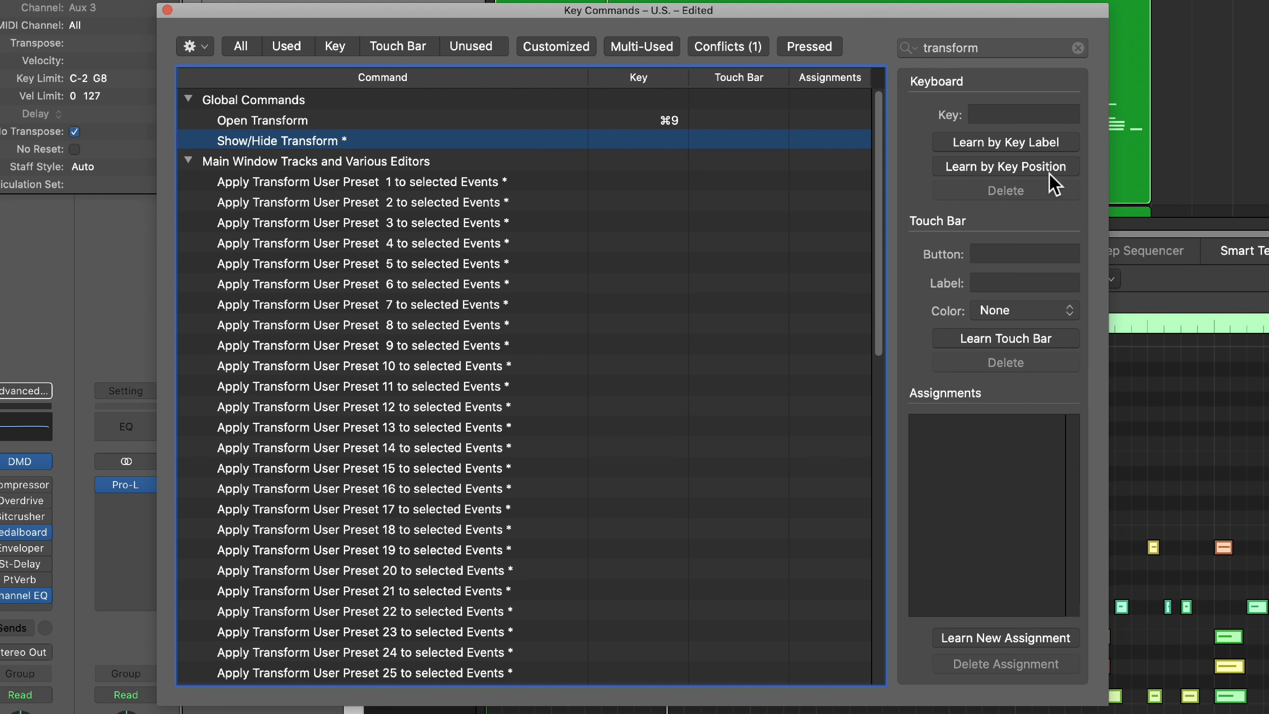
{"action": "left_click", "coordinate": [1033, 175]}
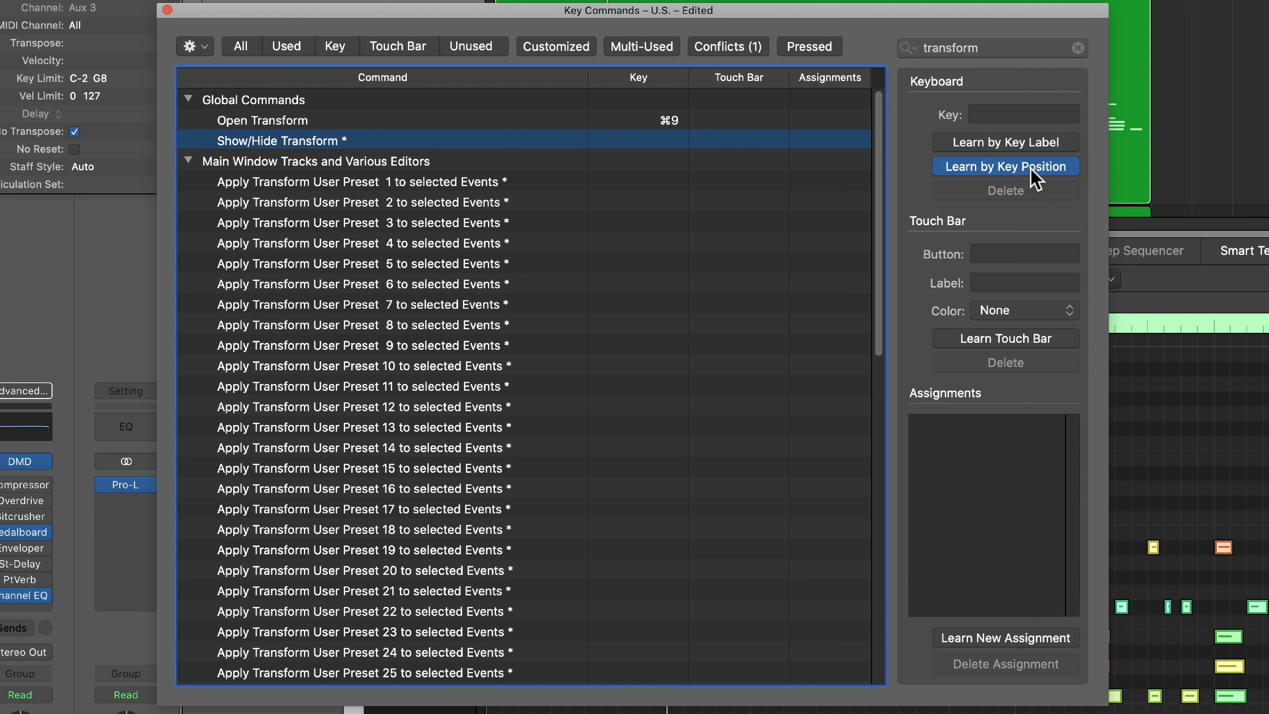
{"action": "key", "text": "ctrl+6"}
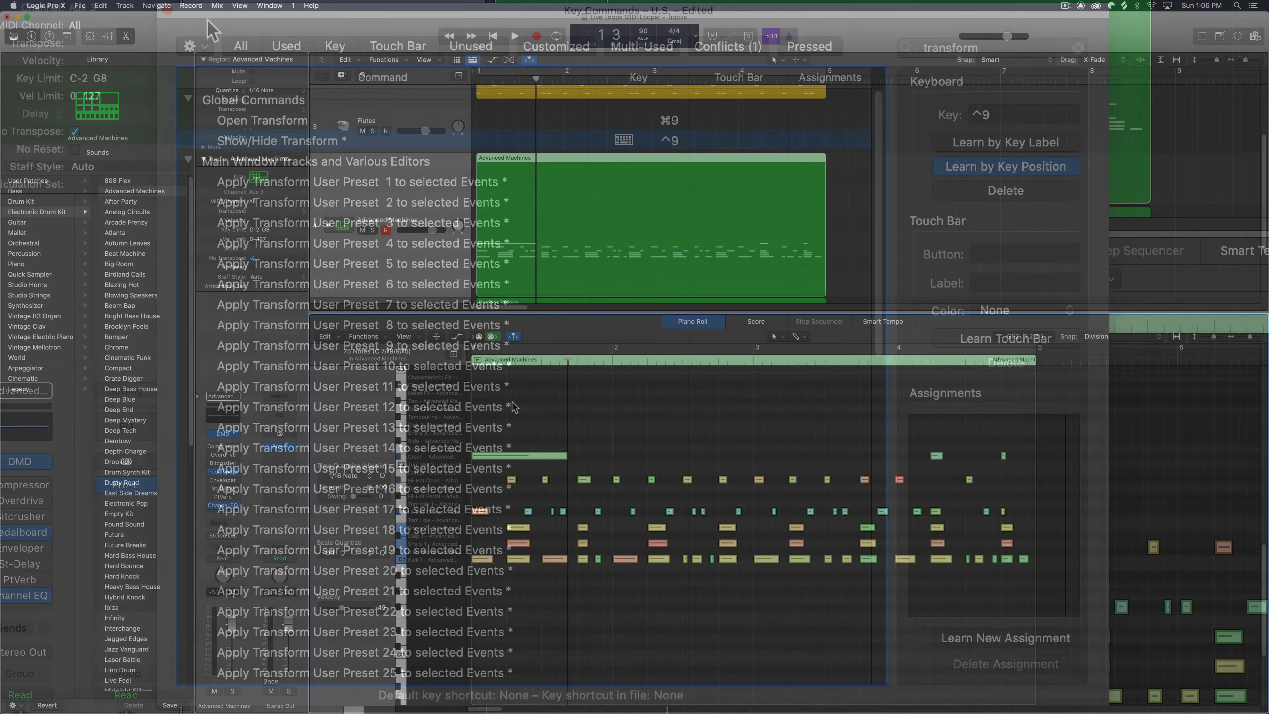
Show and hide the MIDI Transform window several times with its new shortcut and leave it open
{"action": "key", "text": "ctrl+6"}
{"action": "key", "text": "ctrl+6"}
{"action": "key", "text": "ctrl+6"}
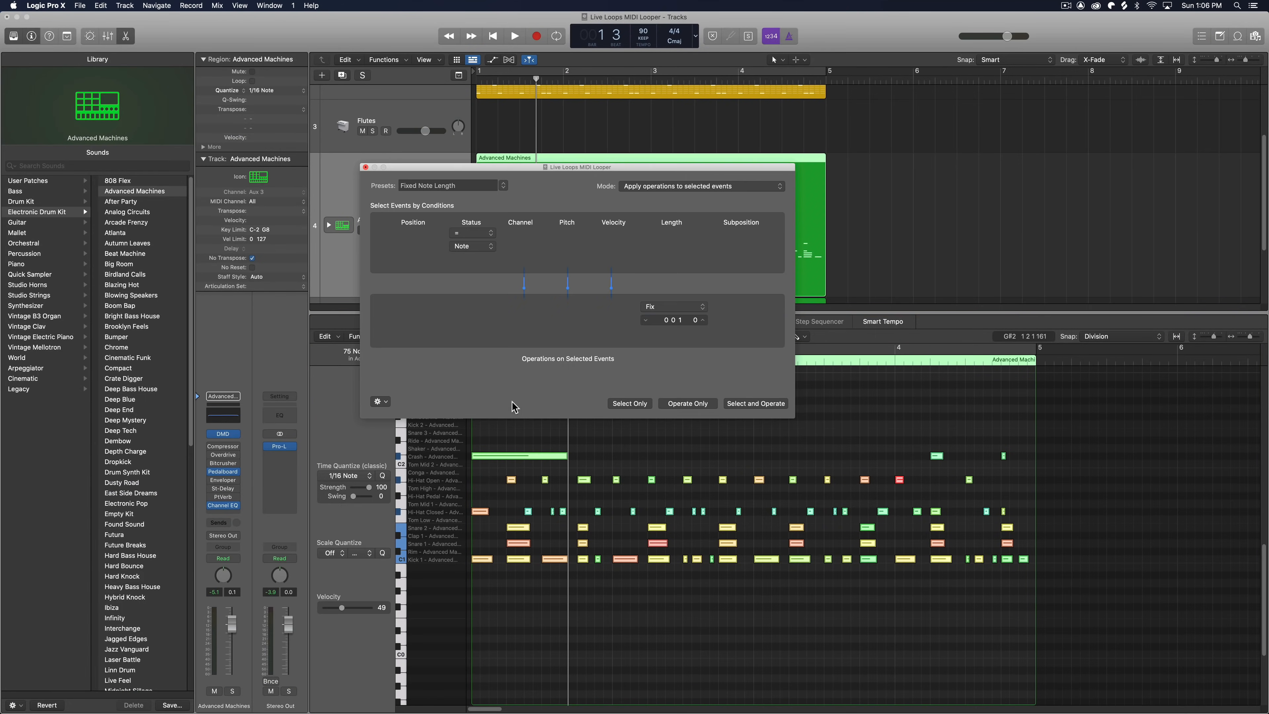
{"action": "key", "text": "ctrl+6"}
{"action": "key", "text": "ctrl+6"}
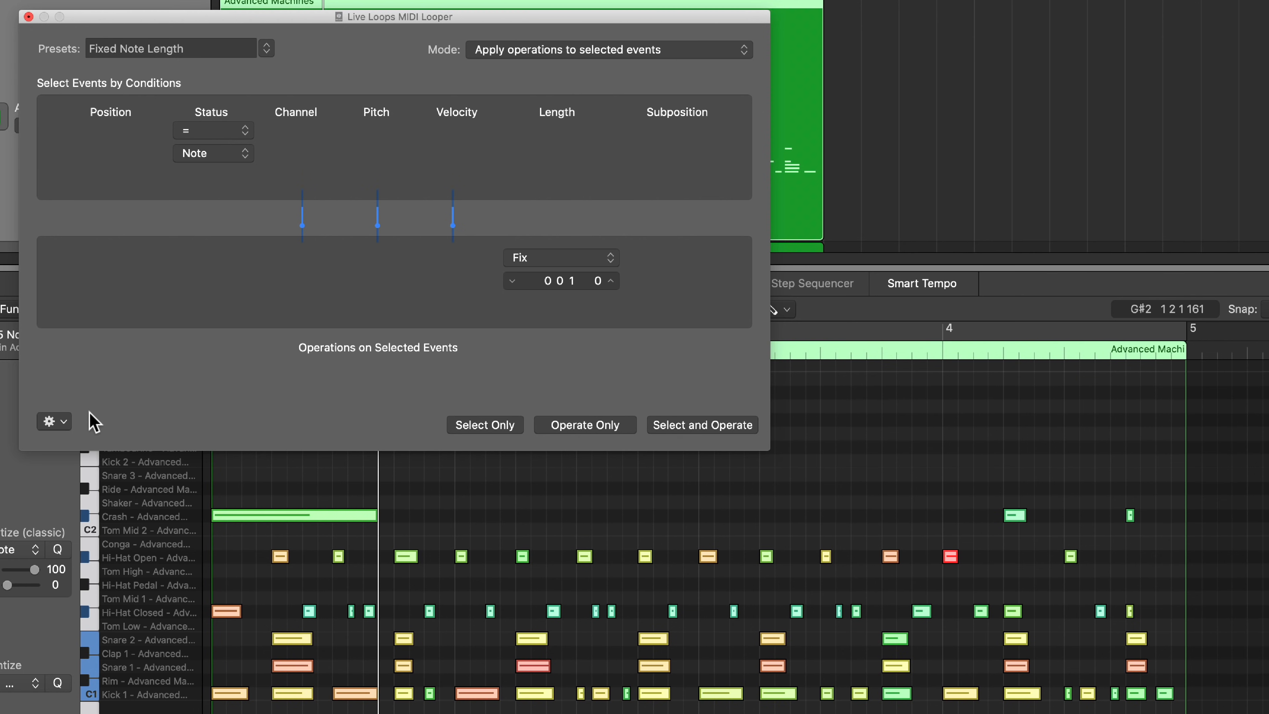
Show the unused parameters in the MIDI Transform window
{"action": "left_click", "coordinate": [64, 421]}
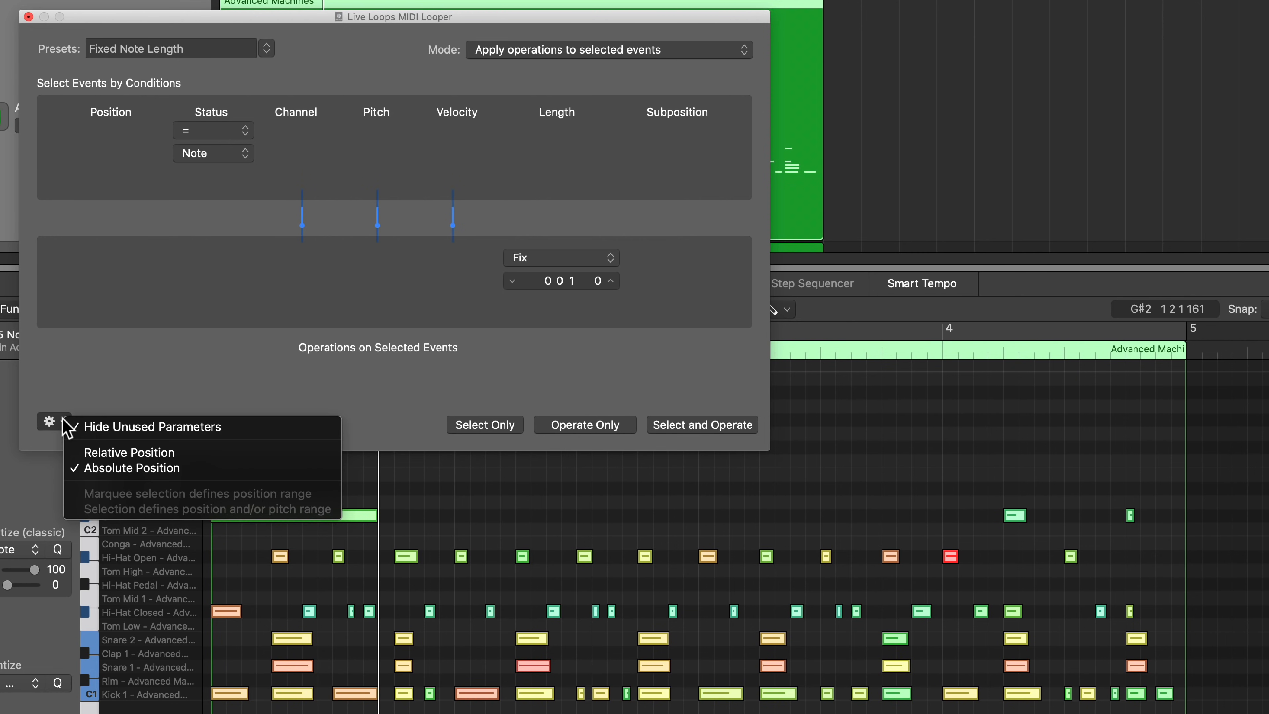
{"action": "left_click", "coordinate": [158, 427]}
{"action": "left_click", "coordinate": [630, 125]}
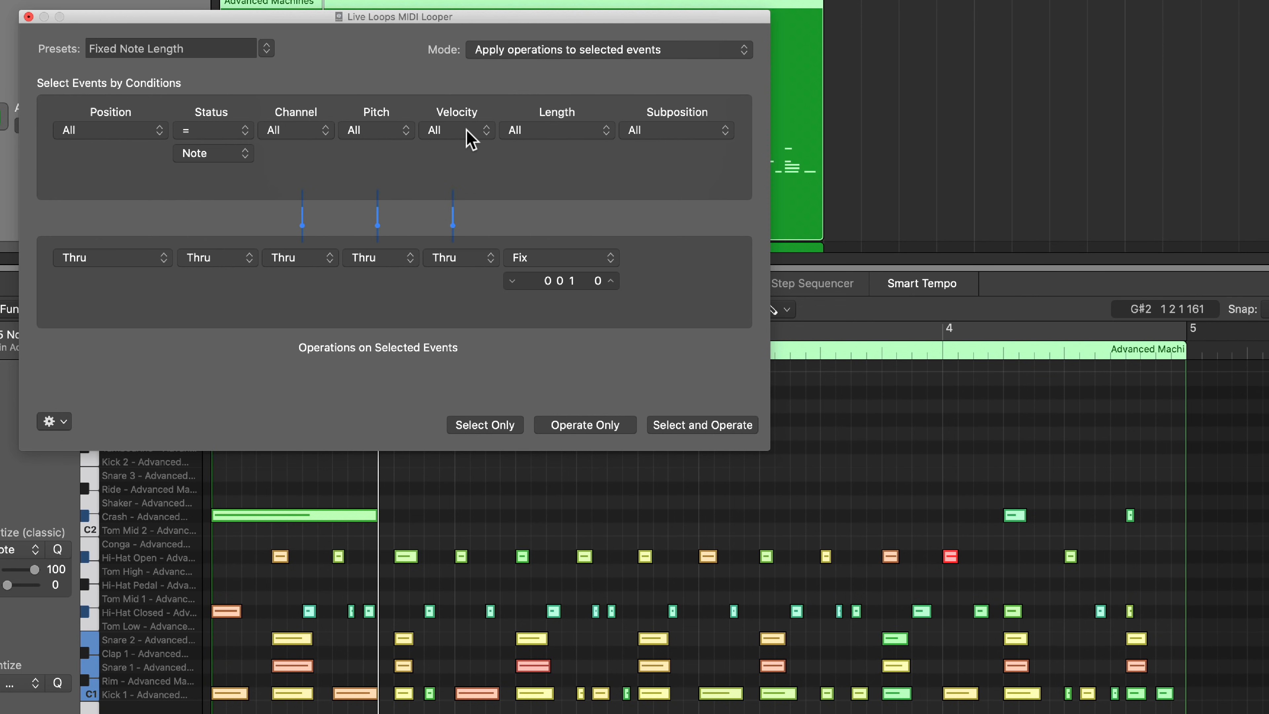
Set the Transform velocity operation to Fix at 100, apply it to the selected drum notes, and move the window aside
{"action": "left_click", "coordinate": [475, 257]}
{"action": "left_click", "coordinate": [472, 272]}
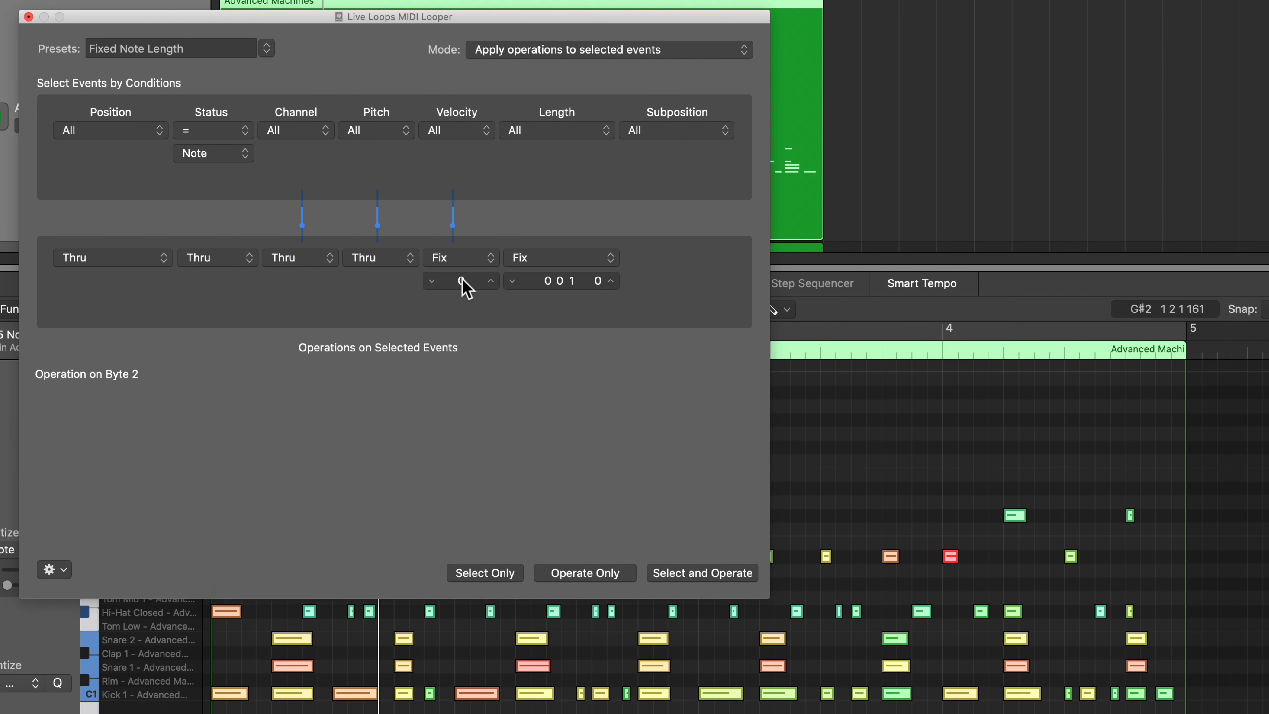
{"action": "double_click", "coordinate": [462, 281]}
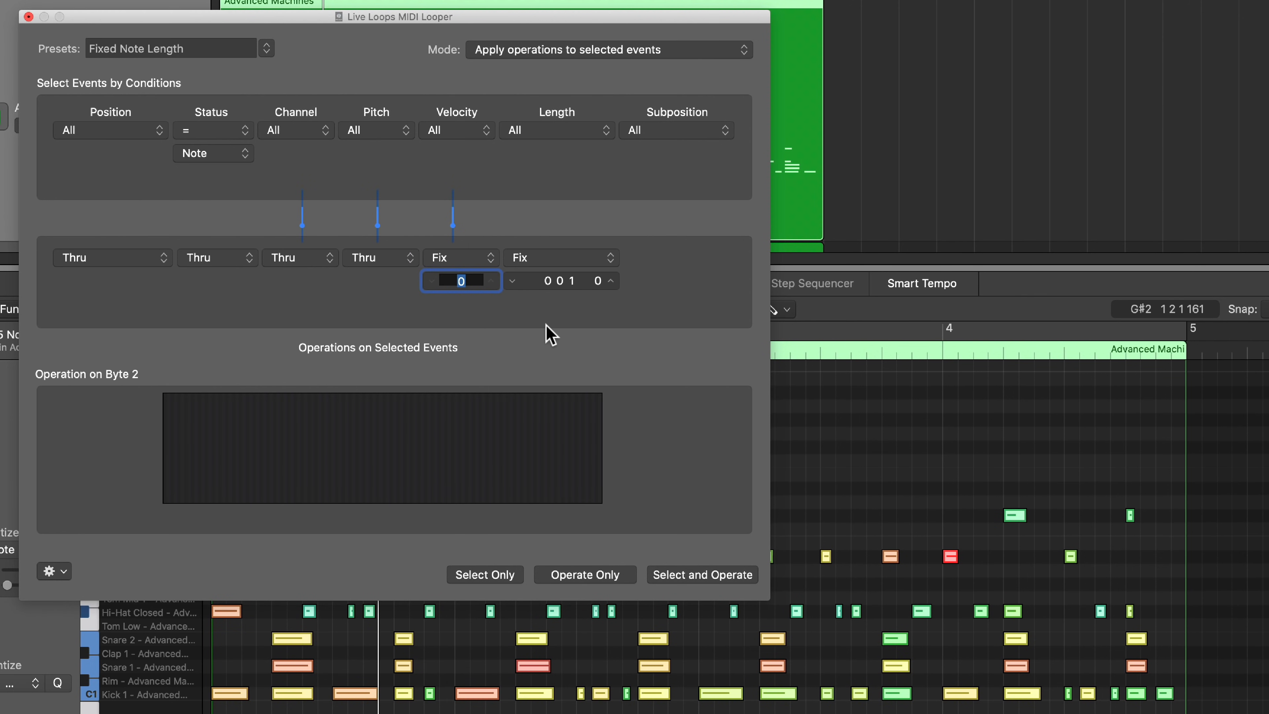
{"action": "type", "text": "100"}
{"action": "key", "text": "Return"}
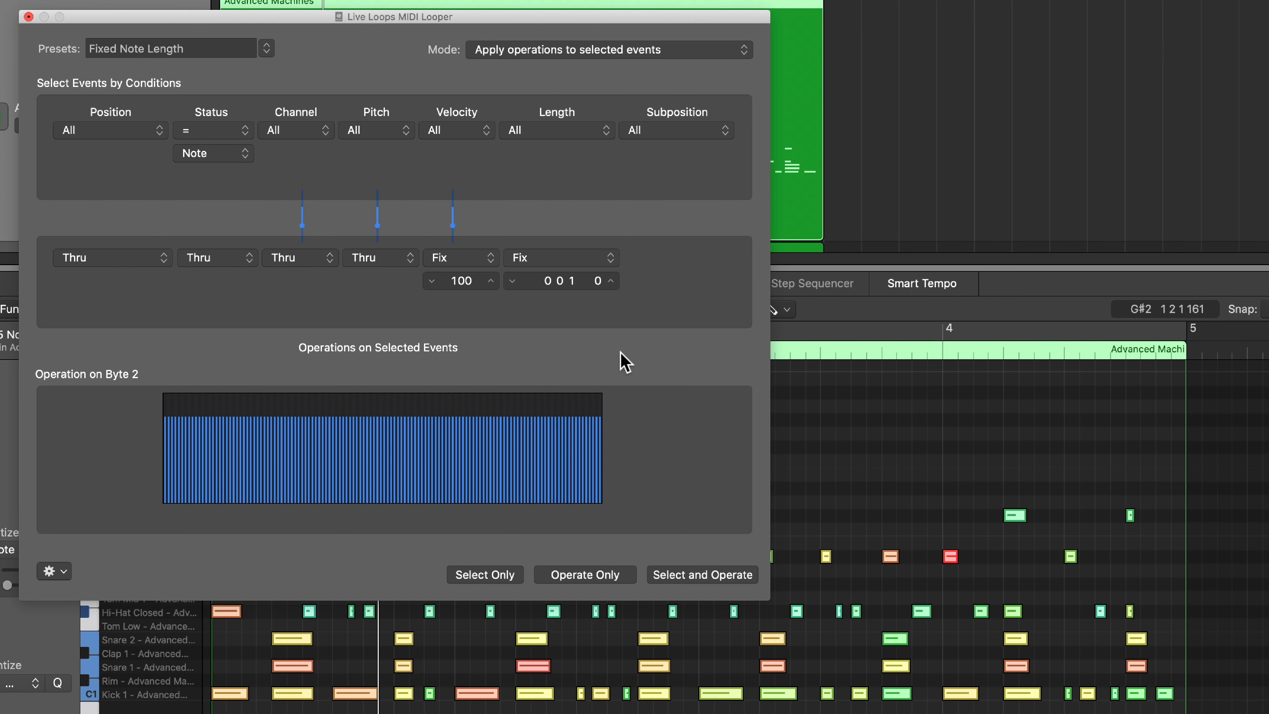
{"action": "left_click", "coordinate": [601, 575]}
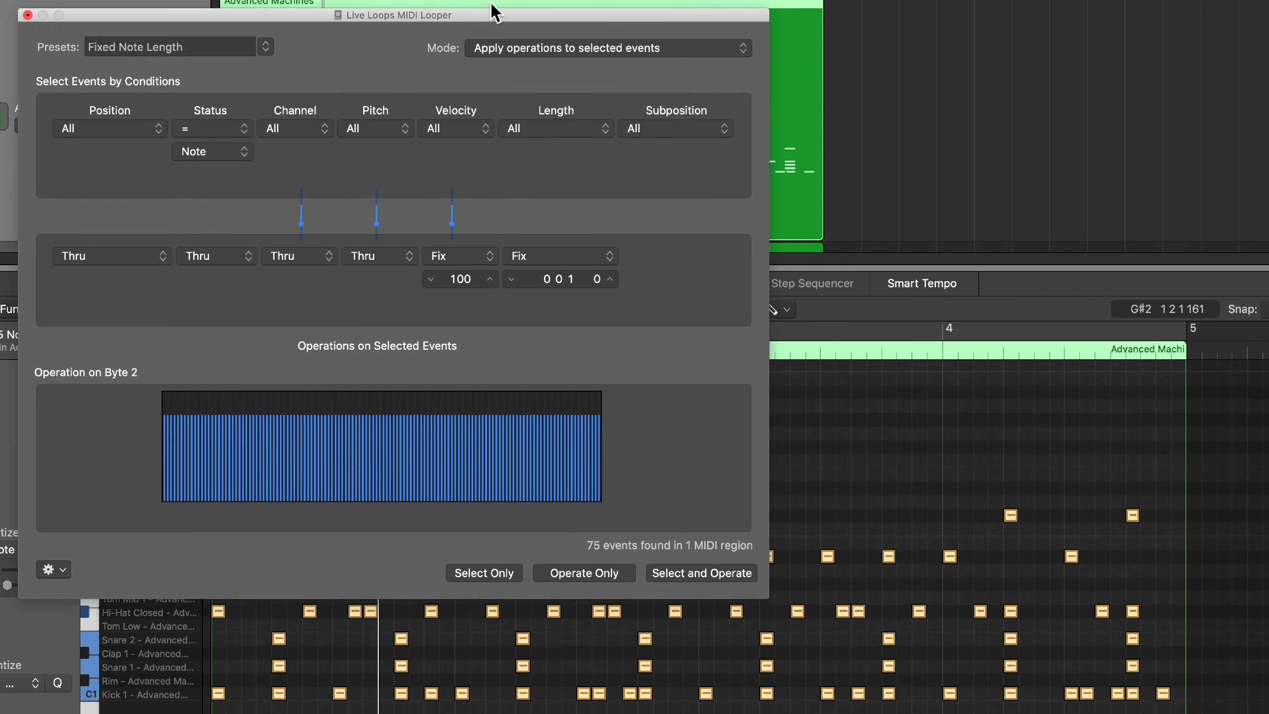
{"action": "left_click_drag", "start_coordinate": [487, 14], "coordinate": [358, 0]}
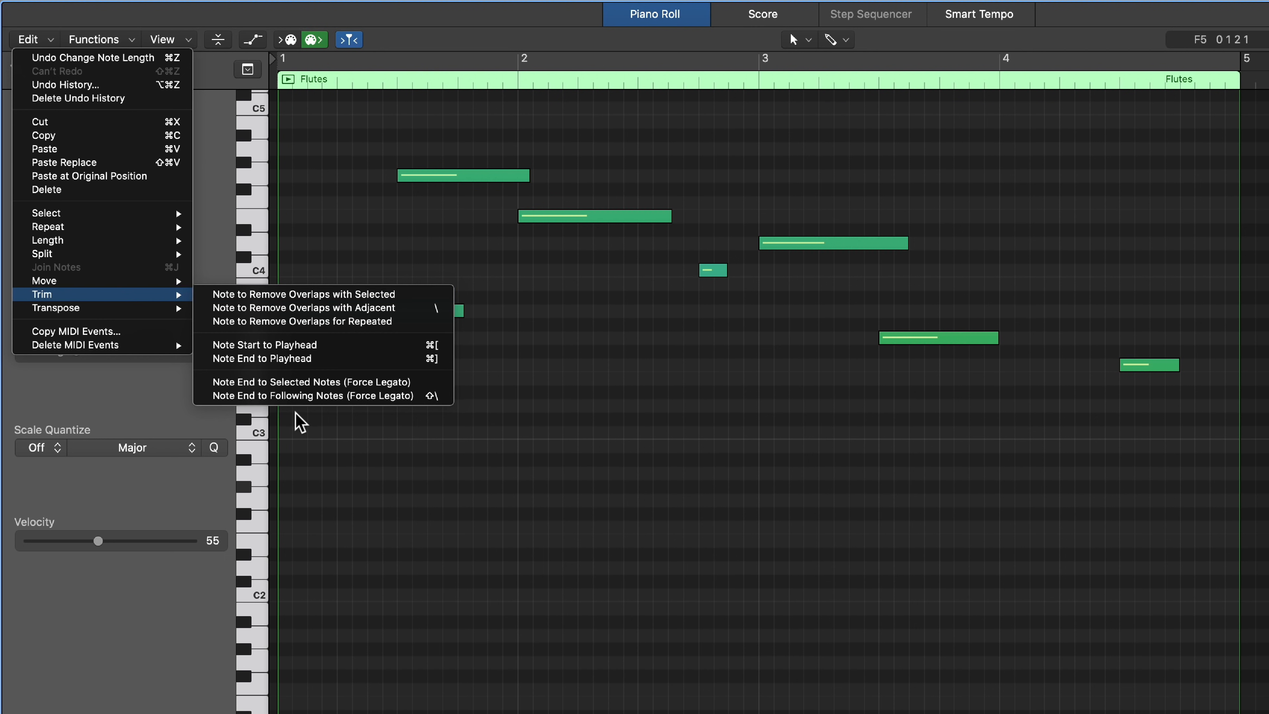
Select all notes in the Flutes region and trim them to remove overlaps with adjacent notes
{"action": "left_click", "coordinate": [577, 400]}
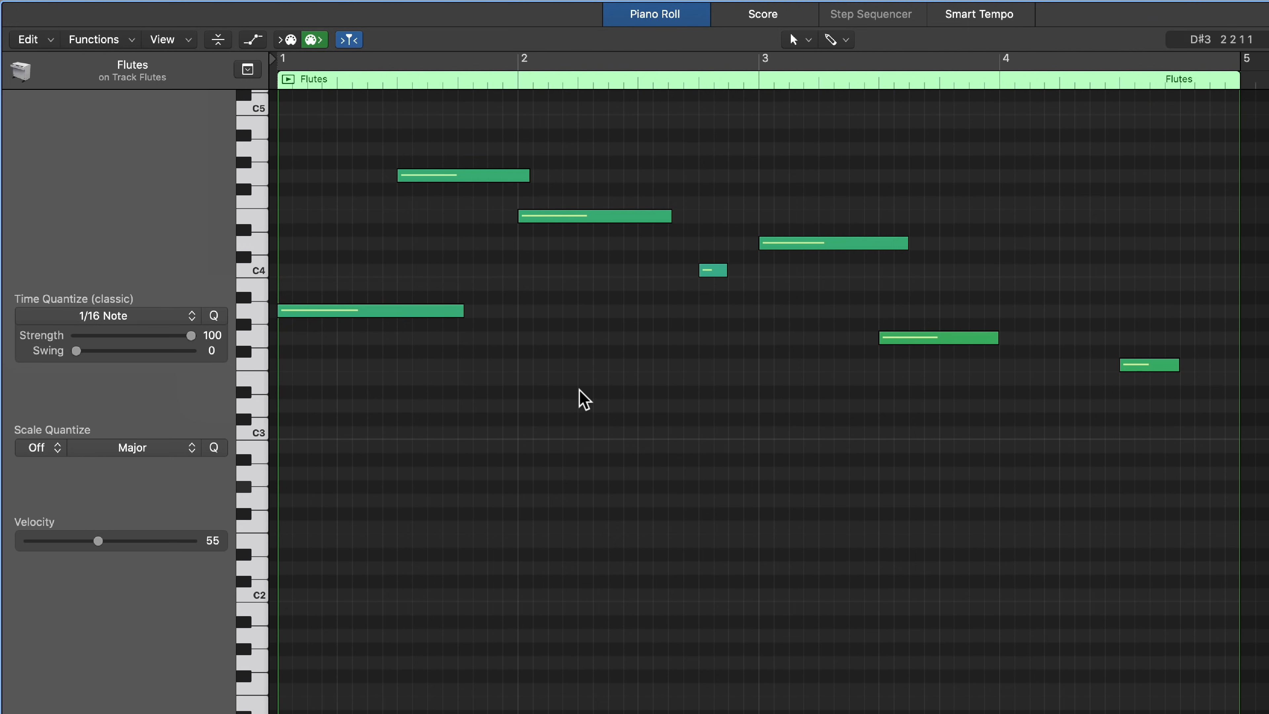
{"action": "key", "text": "super+a"}
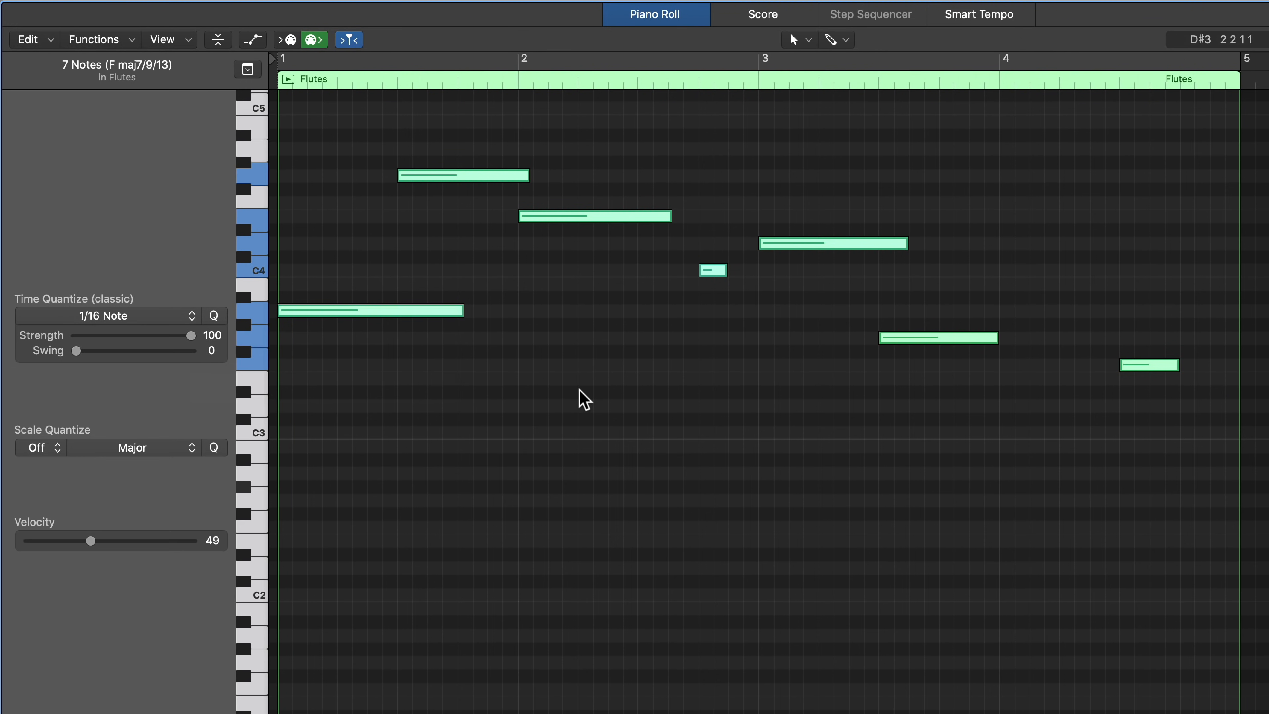
{"action": "key", "text": "alt+backslash"}
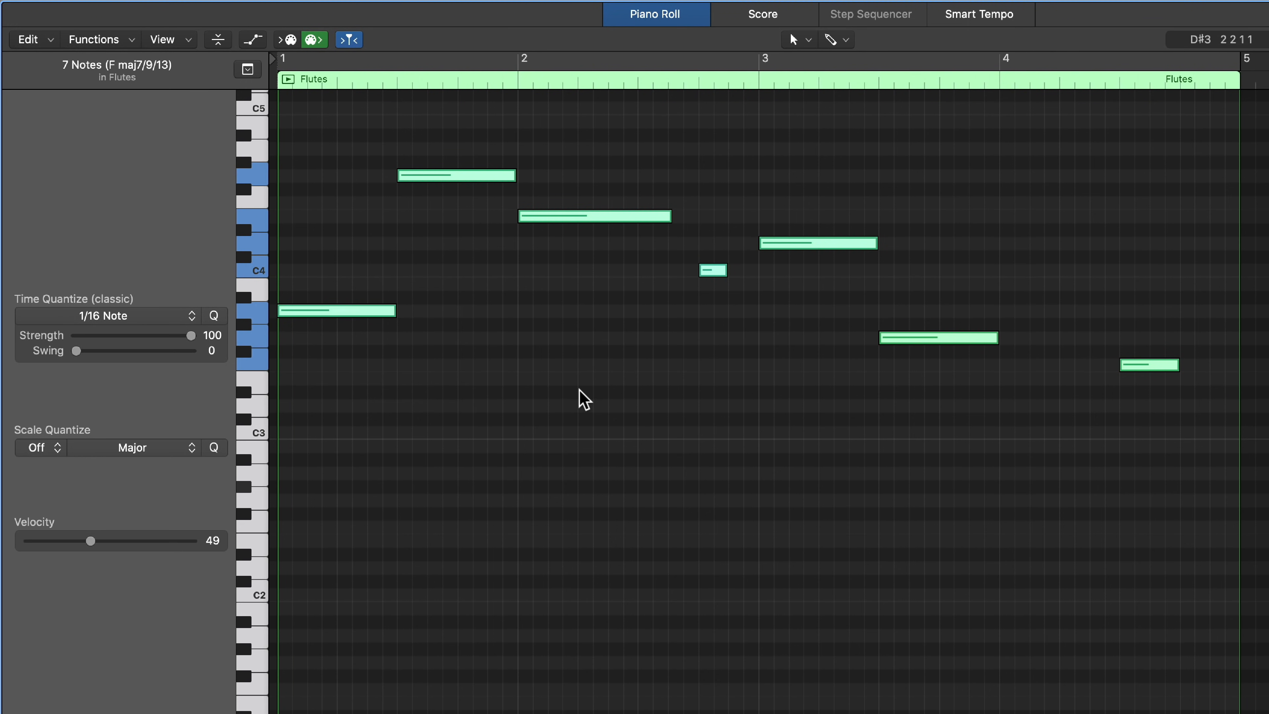
Undo and redo the overlap trim repeatedly to compare the note lengths, leaving it applied
{"action": "key", "text": "super+z"}
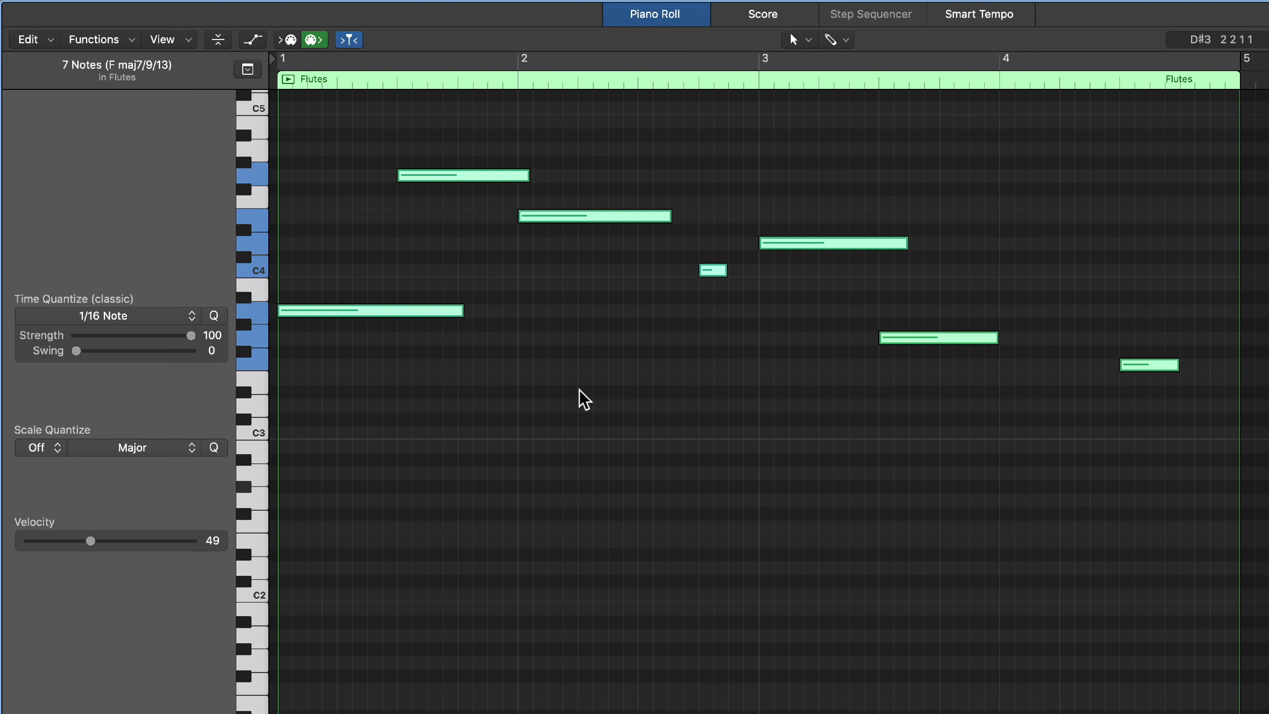
{"action": "key", "text": "super+shift+z"}
{"action": "key", "text": "super+z"}
{"action": "key", "text": "super+shift+z"}
{"action": "key", "text": "super+z"}
{"action": "key", "text": "super+shift+z"}
{"action": "key", "text": "super+z"}
{"action": "key", "text": "super+shift+z"}
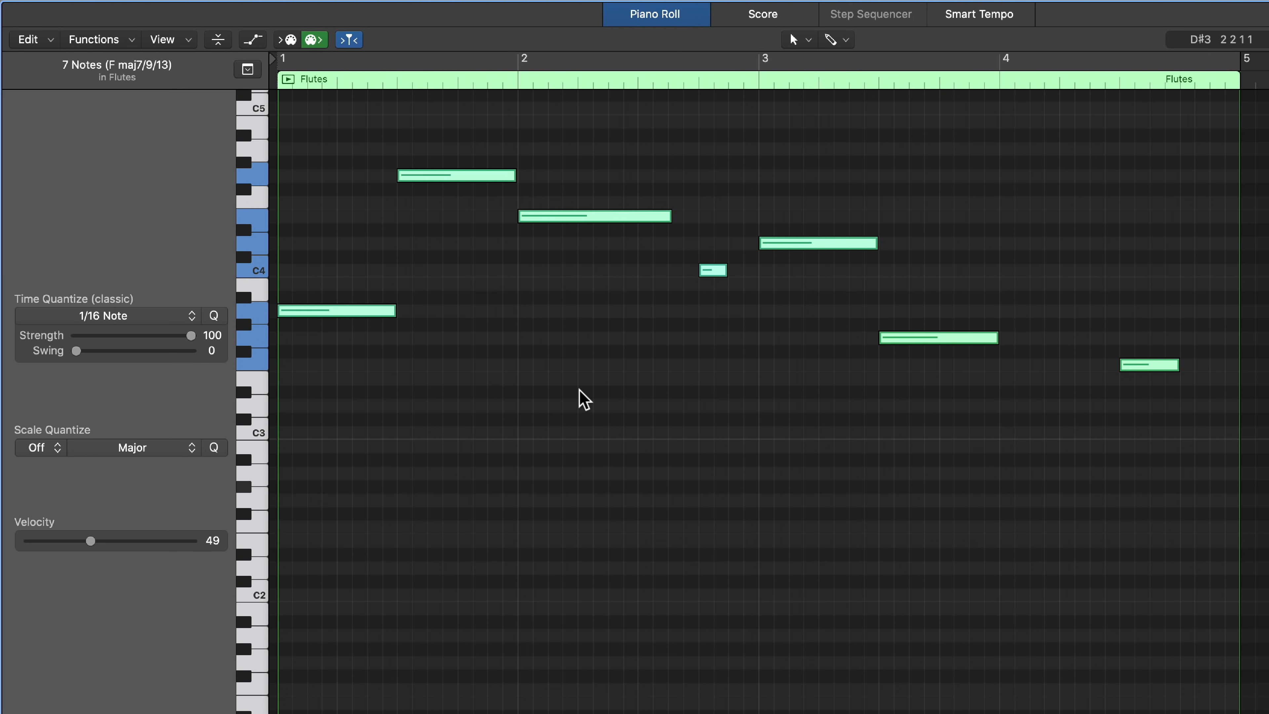
Trim the note ends to the following notes with Force Legato, compare by undoing and redoing, keep it applied, and deselect the notes
{"action": "key", "text": "super+z"}
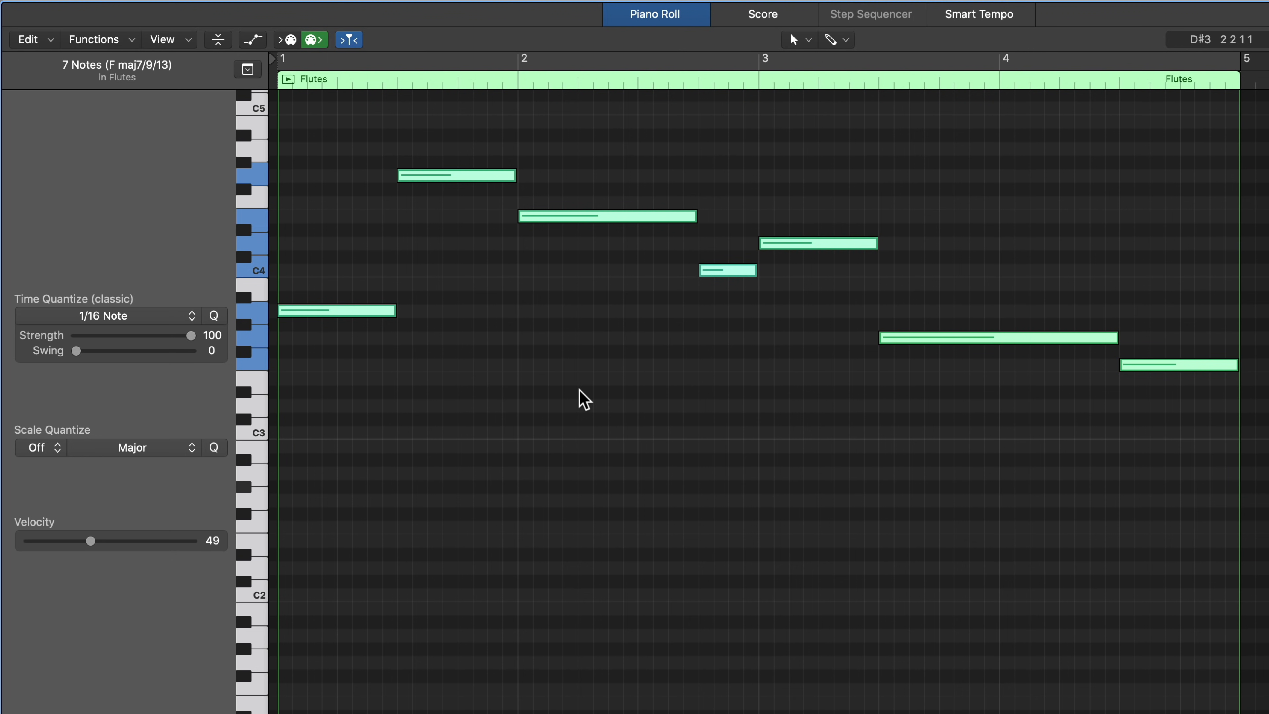
{"action": "key", "text": "super+shift+z"}
{"action": "key", "text": "super+z"}
{"action": "key", "text": "super+shift+z"}
{"action": "key", "text": "super+z"}
{"action": "key", "text": "super+z"}
{"action": "key", "text": "super+z"}
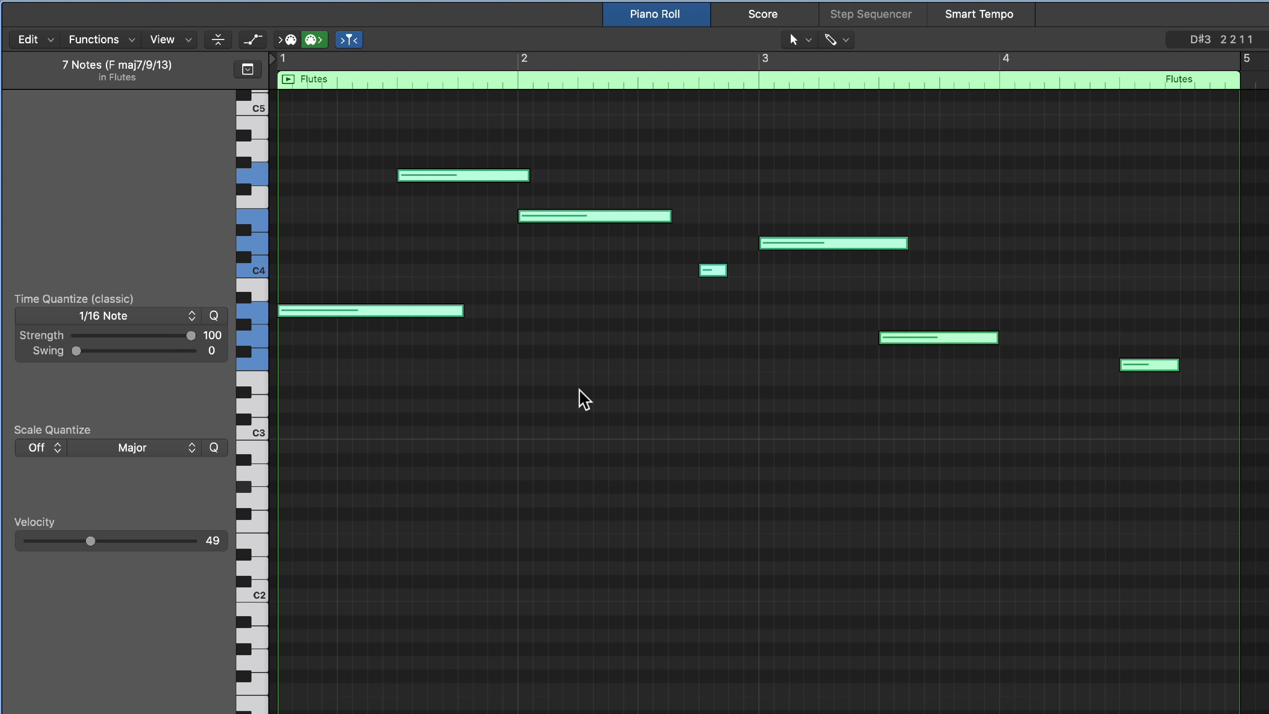
{"action": "key", "text": "super+shift+z"}
{"action": "key", "text": "super+shift+z"}
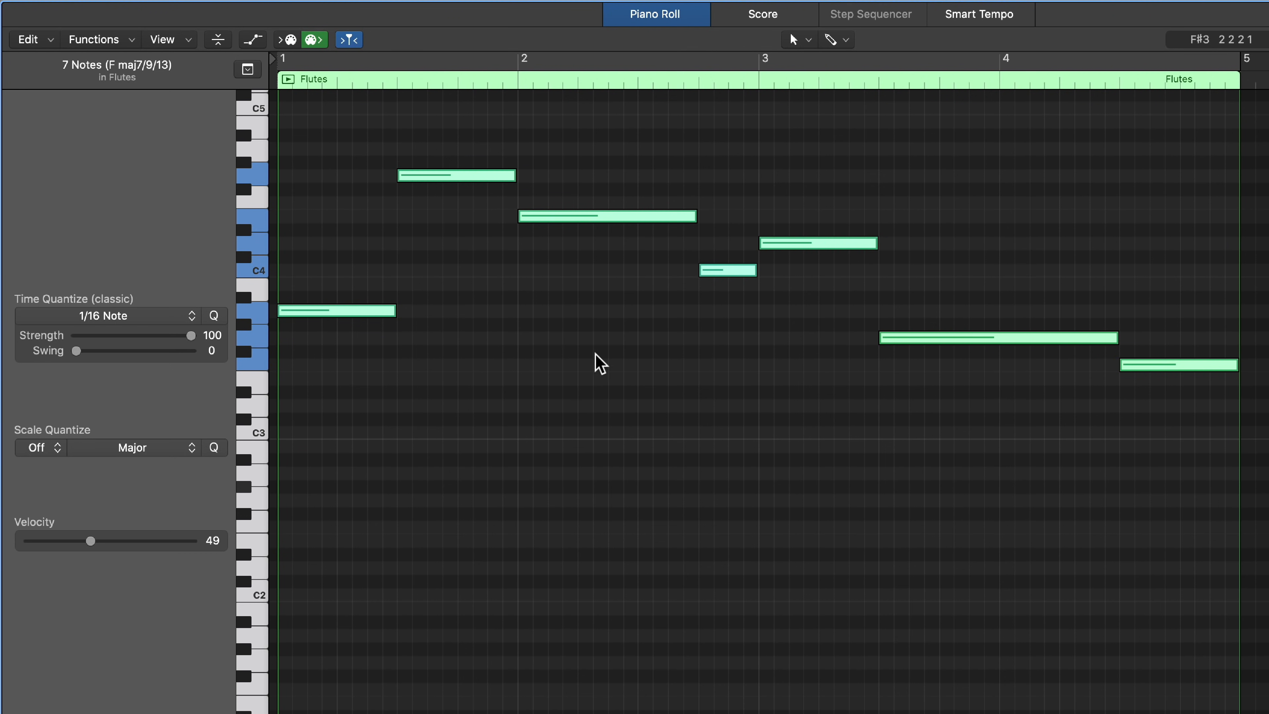
{"action": "left_click", "coordinate": [600, 364]}
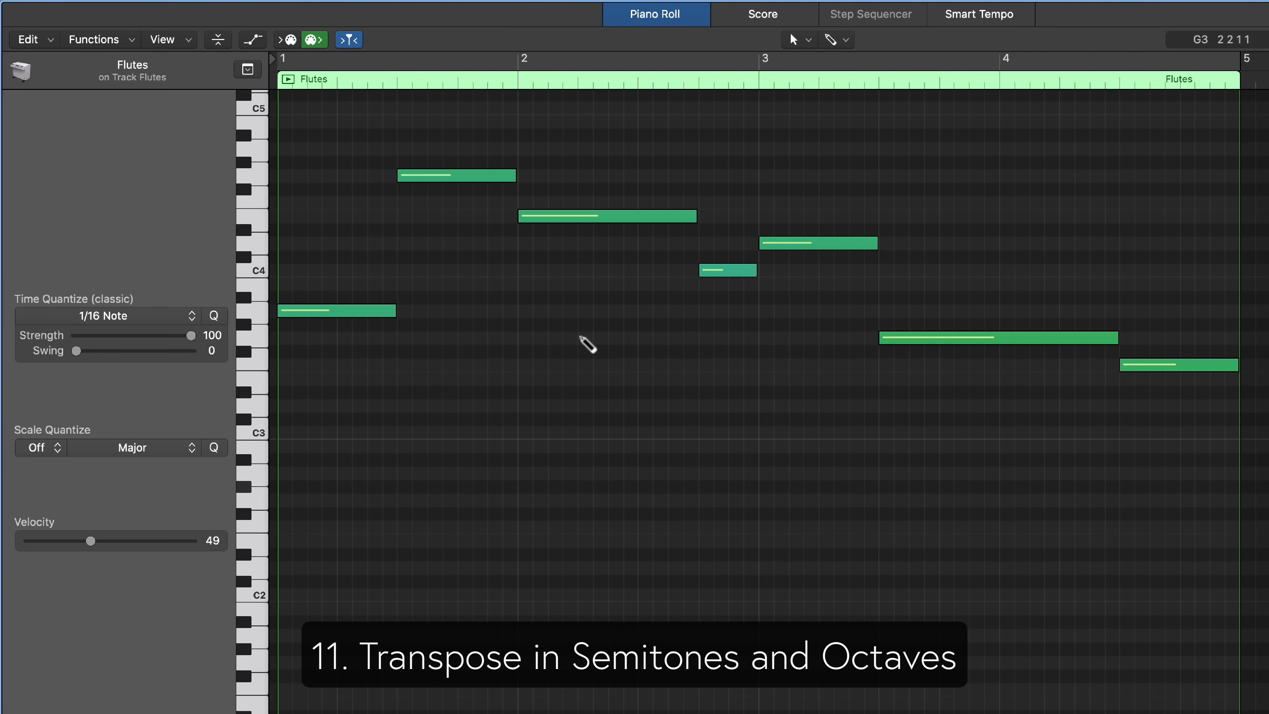
Transpose all Flutes notes up three semitones and back to their original pitch in semitone steps, and deselect them
{"action": "key", "text": "super+a"}
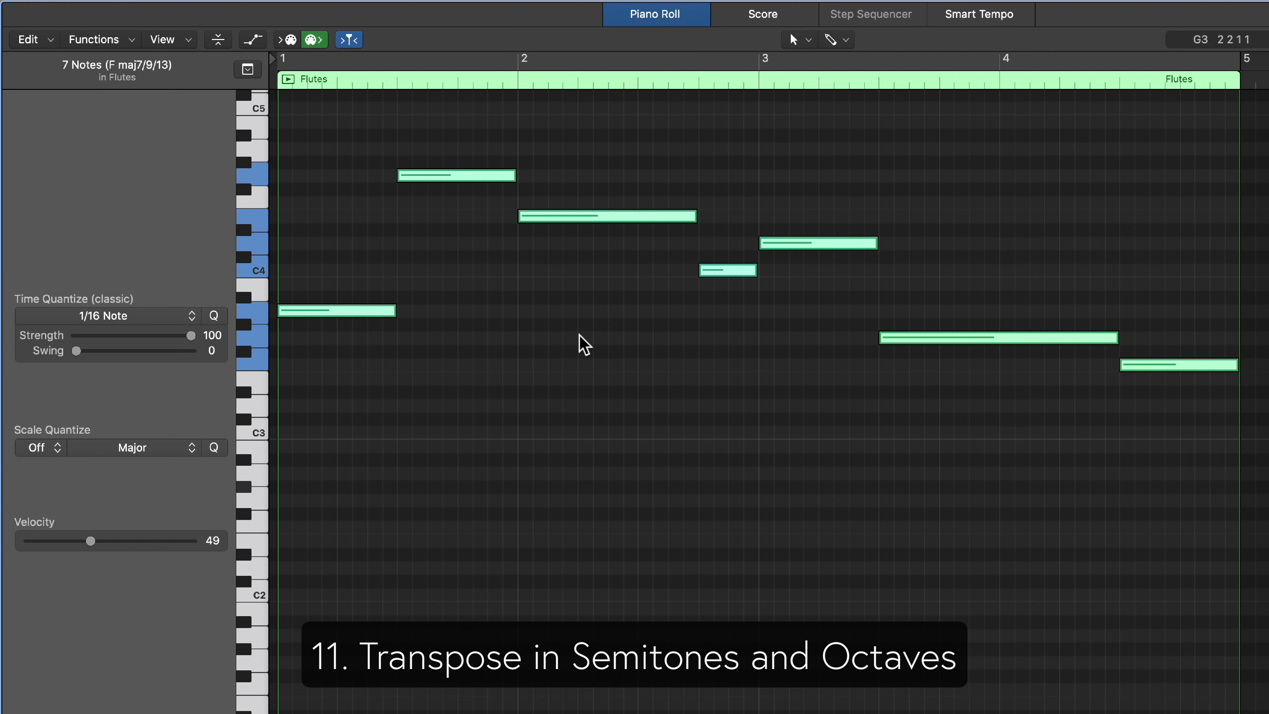
{"action": "key", "text": "alt+Up"}
{"action": "key", "text": "alt+Up"}
{"action": "key", "text": "alt+Up"}
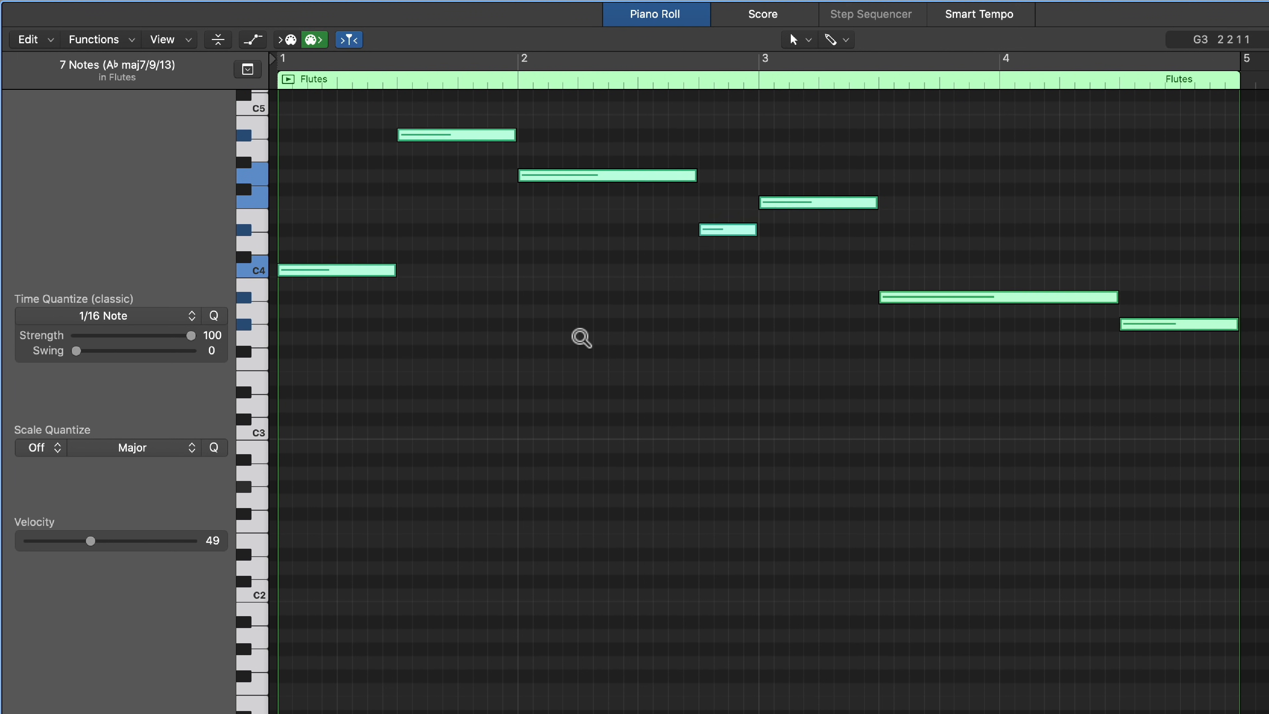
{"action": "key", "text": "alt+Down"}
{"action": "key", "text": "alt+Down"}
{"action": "key", "text": "alt+Down"}
{"action": "key", "text": "alt+Down"}
{"action": "key", "text": "alt+Up"}
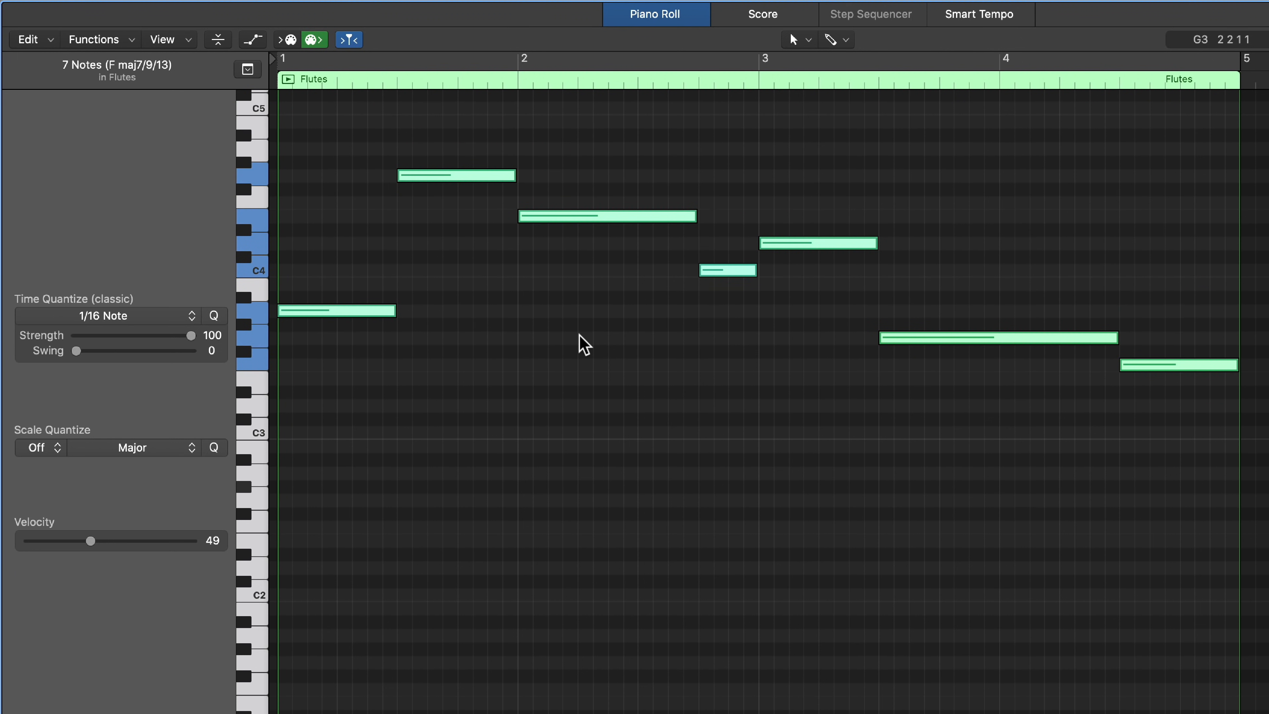
{"action": "left_click", "coordinate": [580, 336]}
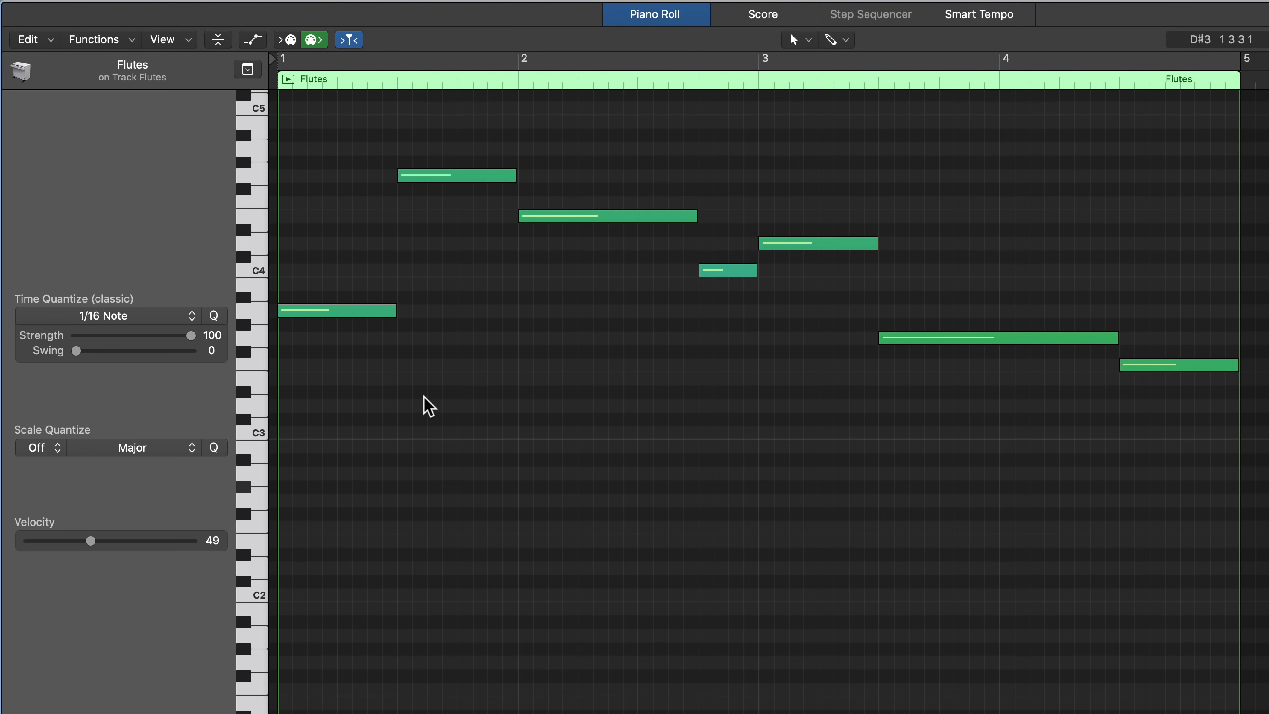
Transpose all Flutes notes up and down by an octave and return them to their original pitch
{"action": "key", "text": "super+a"}
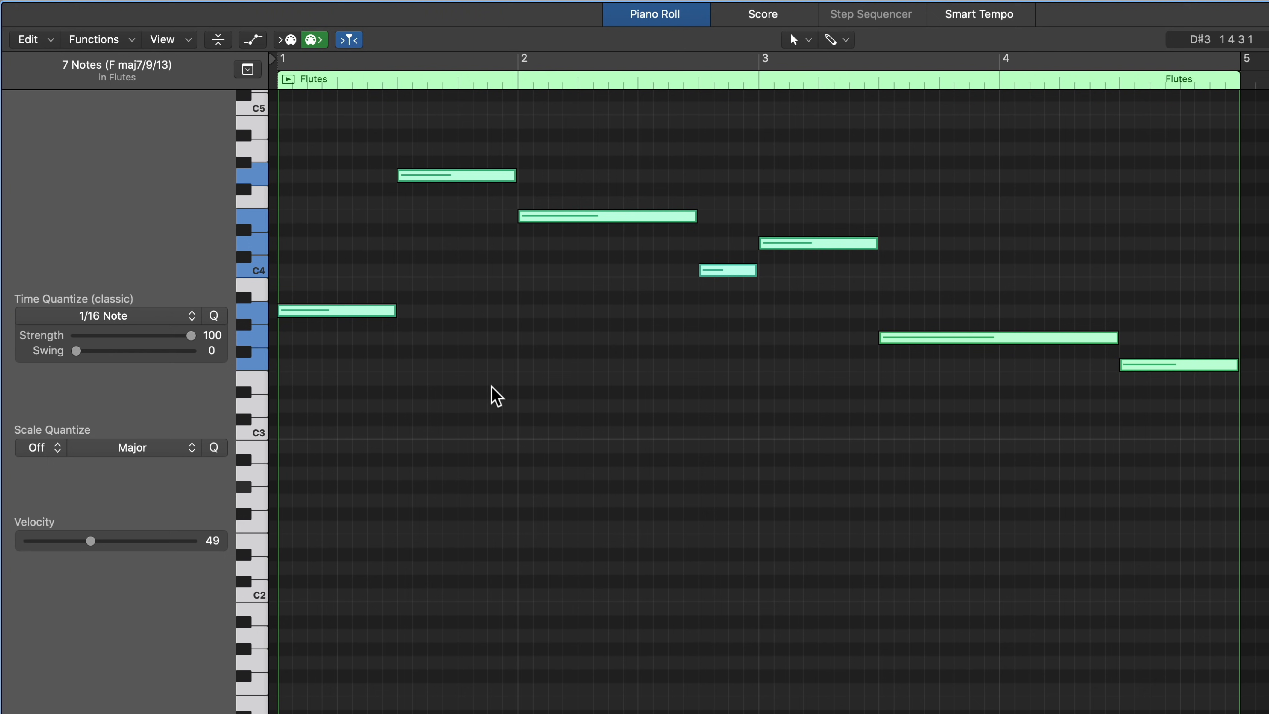
{"action": "key", "text": "alt+shift+Up"}
{"action": "key", "text": "alt+shift+Down"}
{"action": "key", "text": "alt+shift+Down"}
{"action": "key", "text": "alt+shift+Up"}
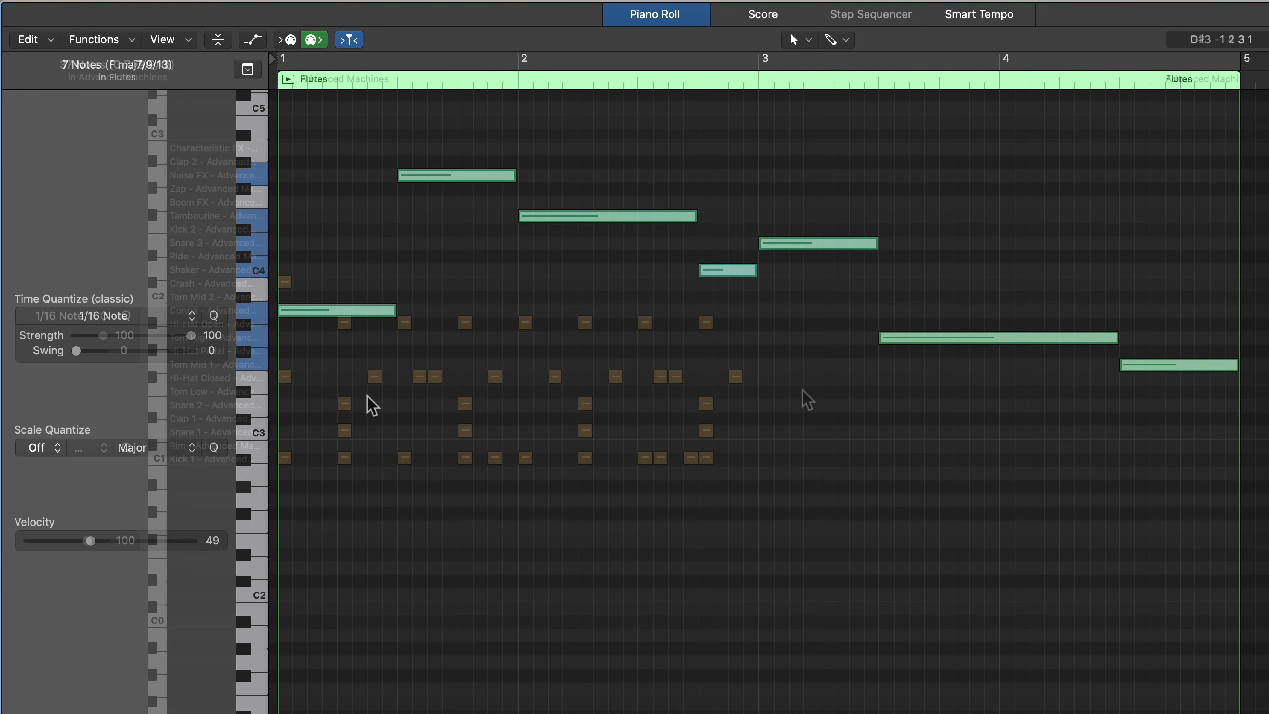
Set the secondary tool to the Brush Tool and try painting open hi-hat notes from bar 3 to the region's end
{"action": "left_click", "coordinate": [843, 41]}
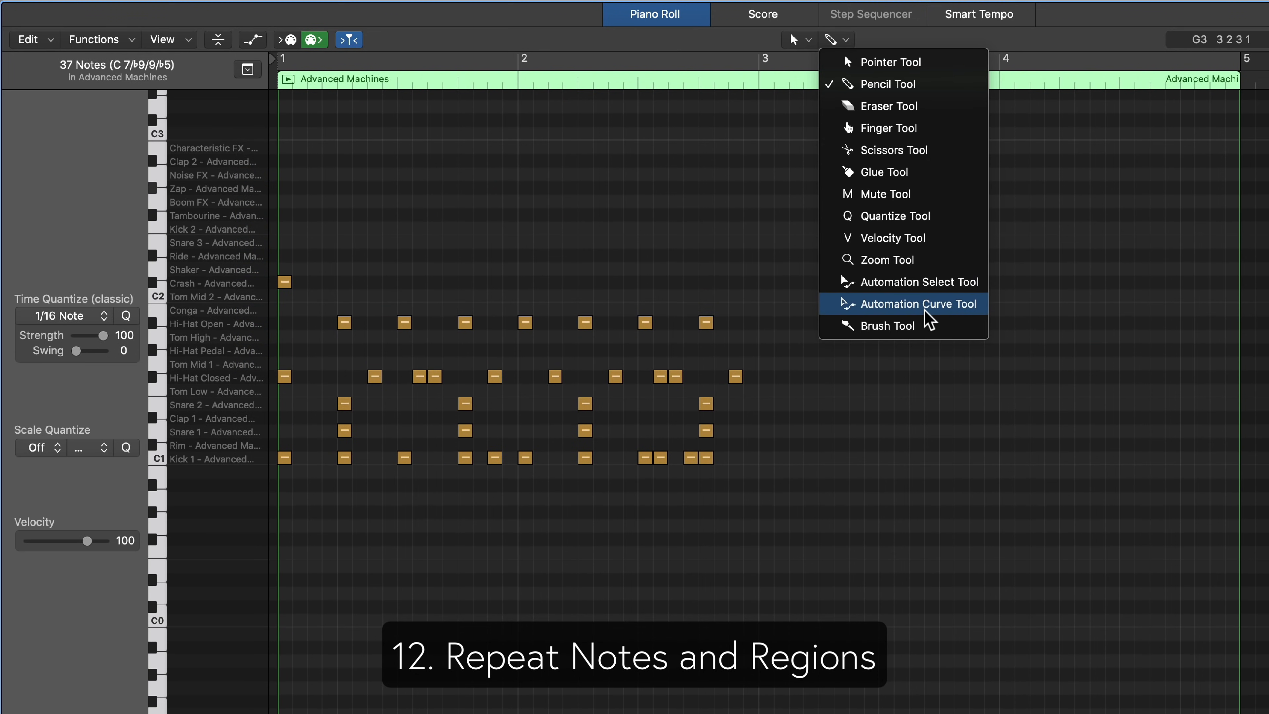
{"action": "left_click", "coordinate": [845, 325]}
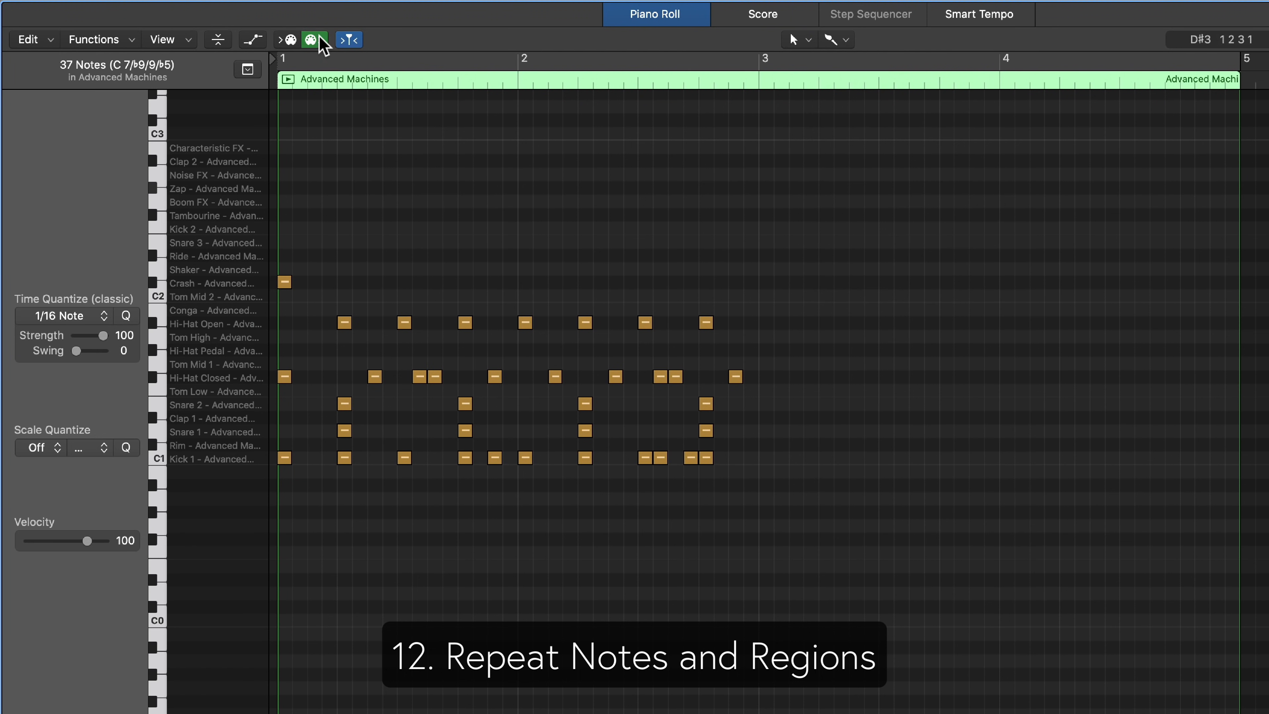
{"action": "left_click", "coordinate": [766, 322]}
{"action": "left_click_drag", "start_coordinate": [766, 323], "coordinate": [1211, 324]}
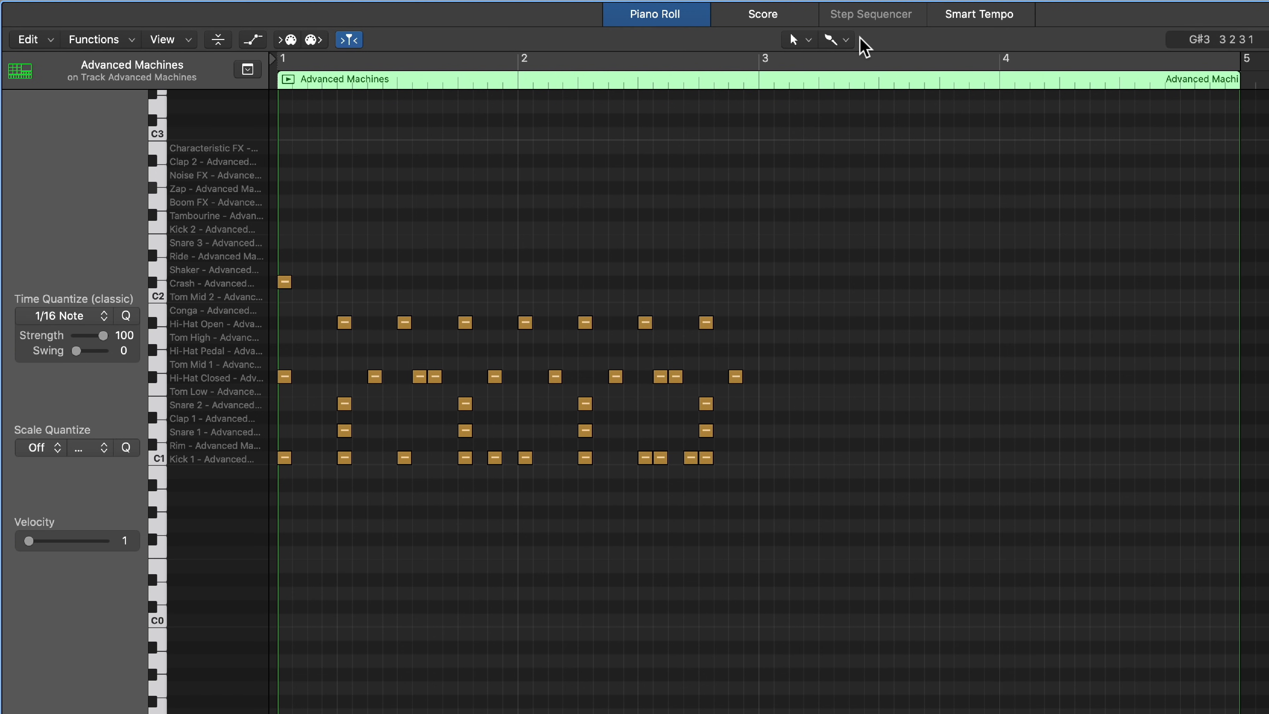
Switch the secondary tool to the Pencil Tool and draw four consecutive 1/16 open hi-hat notes from the start of bar 3
{"action": "left_click", "coordinate": [839, 39]}
{"action": "left_click", "coordinate": [770, 325]}
{"action": "left_click_drag", "start_coordinate": [905, 325], "coordinate": [774, 344]}
{"action": "left_click", "coordinate": [781, 322]}
{"action": "left_click", "coordinate": [795, 323]}
{"action": "left_click", "coordinate": [810, 322]}
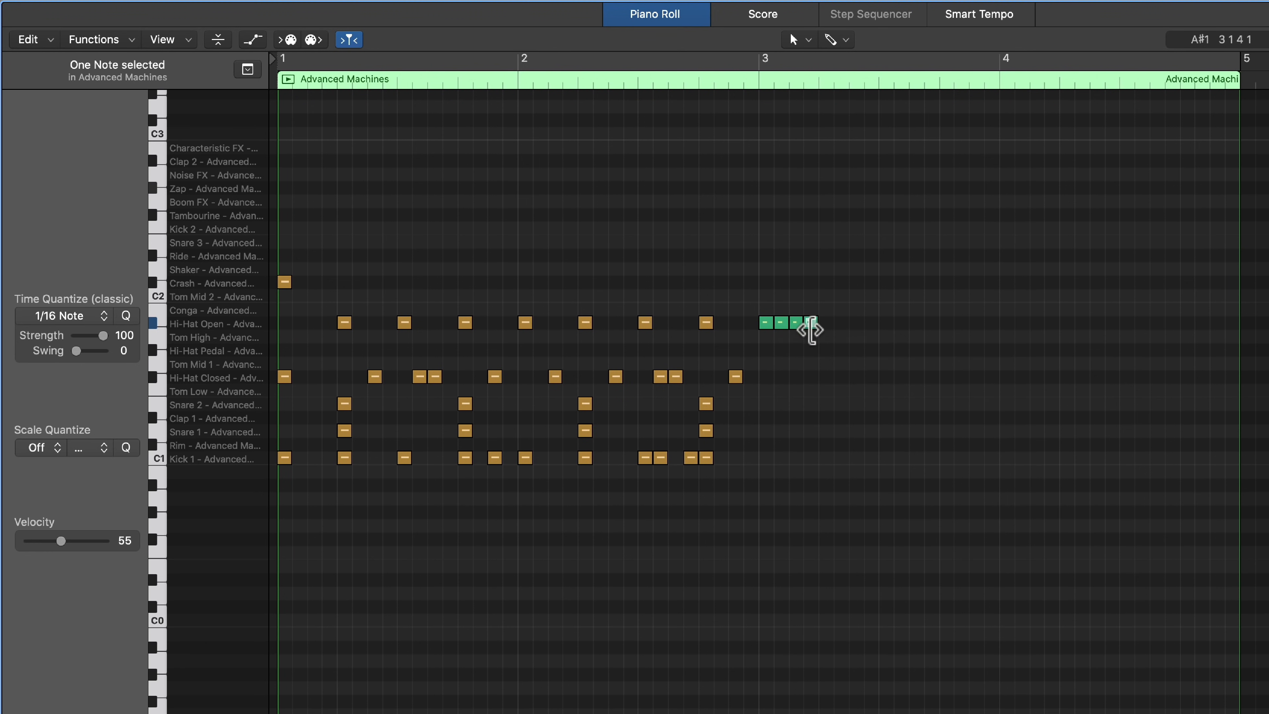
Select the four new open hi-hat notes and repeat them back to back until they reach bar 6
{"action": "left_click_drag", "start_coordinate": [915, 275], "coordinate": [745, 345]}
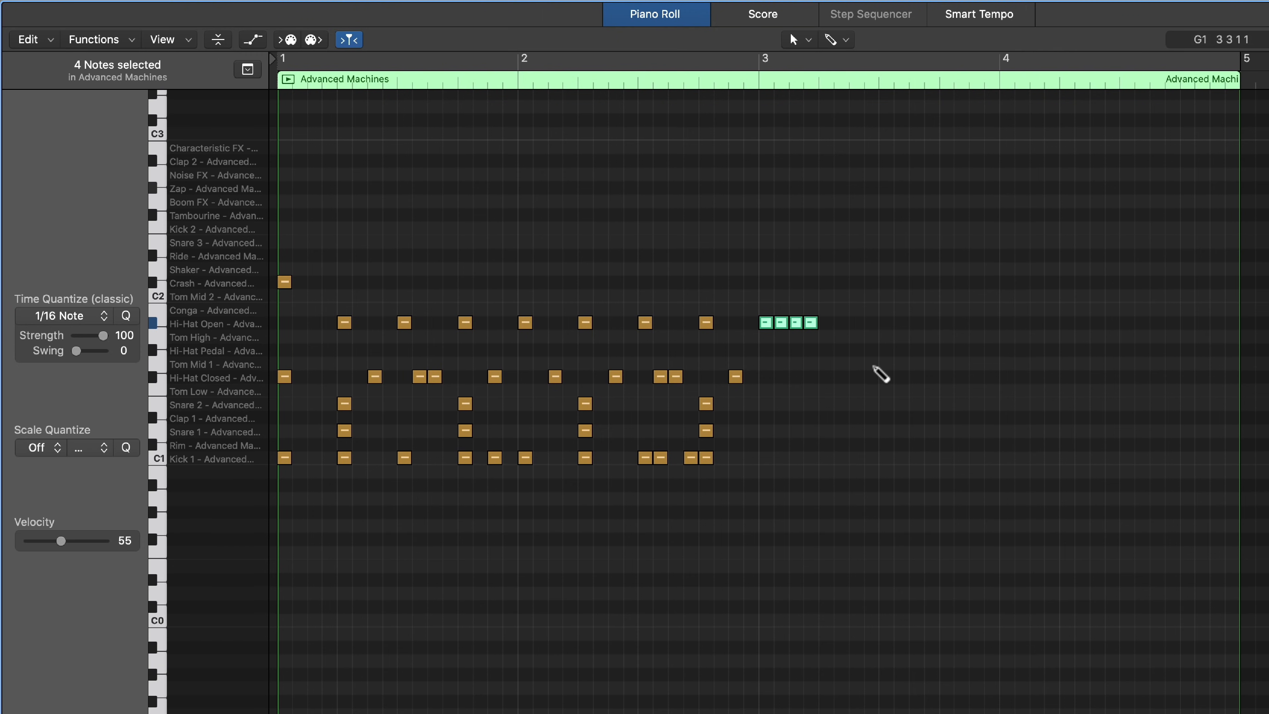
{"action": "key", "text": "super+r"}
{"action": "key", "text": "super+r"}
{"action": "key", "text": "super+r"}
{"action": "key", "text": "super+r"}
{"action": "key", "text": "super+r"}
{"action": "key", "text": "super+r"}
{"action": "key", "text": "super+r"}
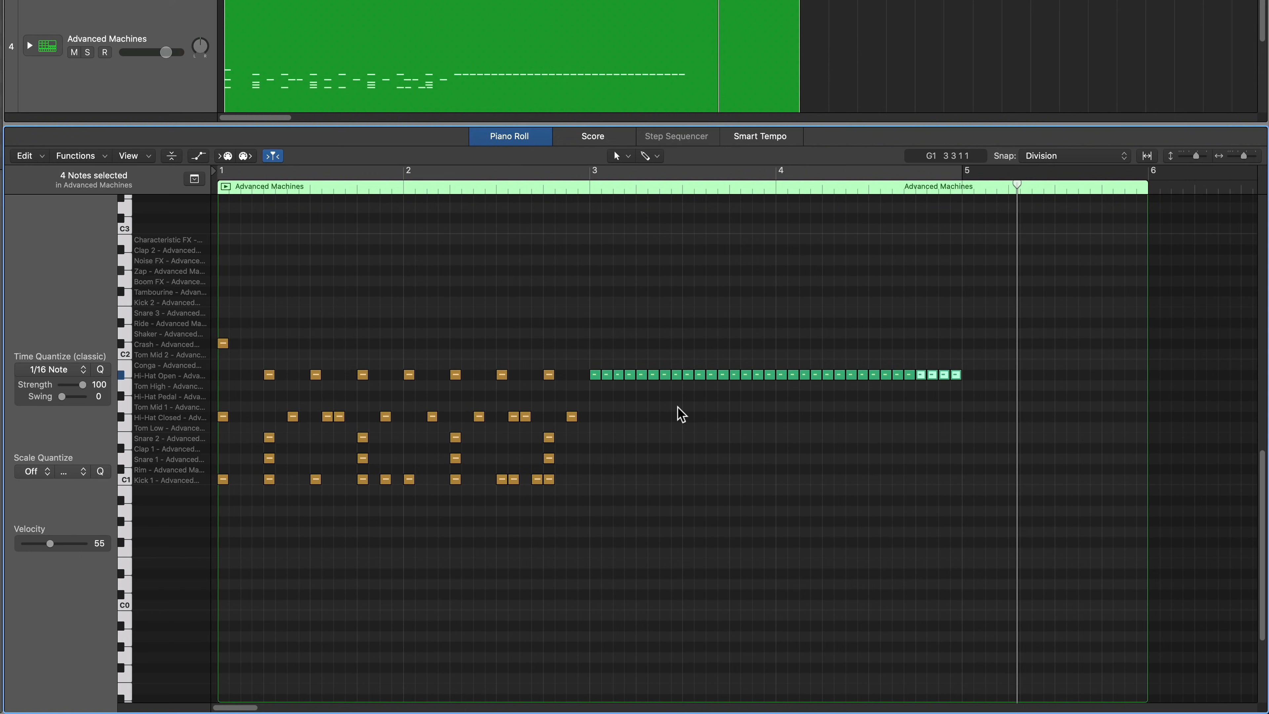
{"action": "key", "text": "super+r"}
{"action": "key", "text": "super+r"}
{"action": "key", "text": "super+r"}
{"action": "key", "text": "super+r"}
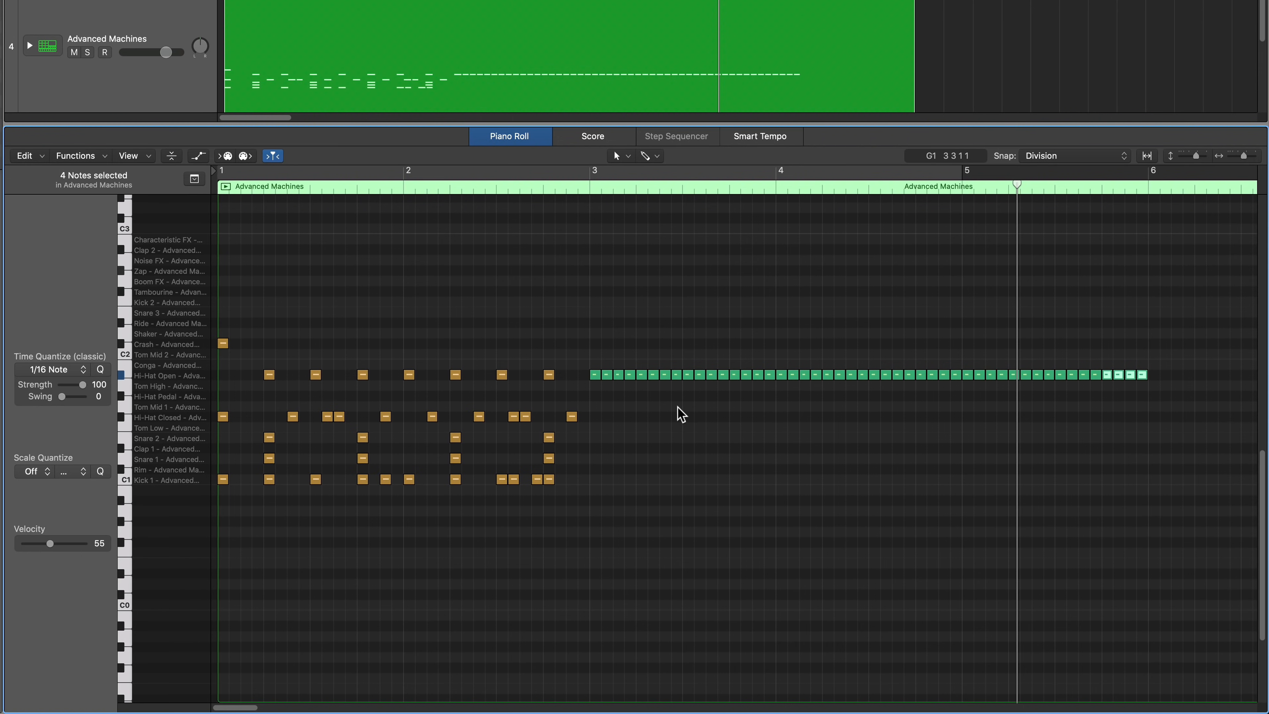
Delete the open hi-hat notes from bar 3 onward and repeat the original two-bar drum pattern once at bar 3
{"action": "left_click_drag", "start_coordinate": [1205, 320], "coordinate": [598, 459]}
{"action": "key", "text": "Delete"}
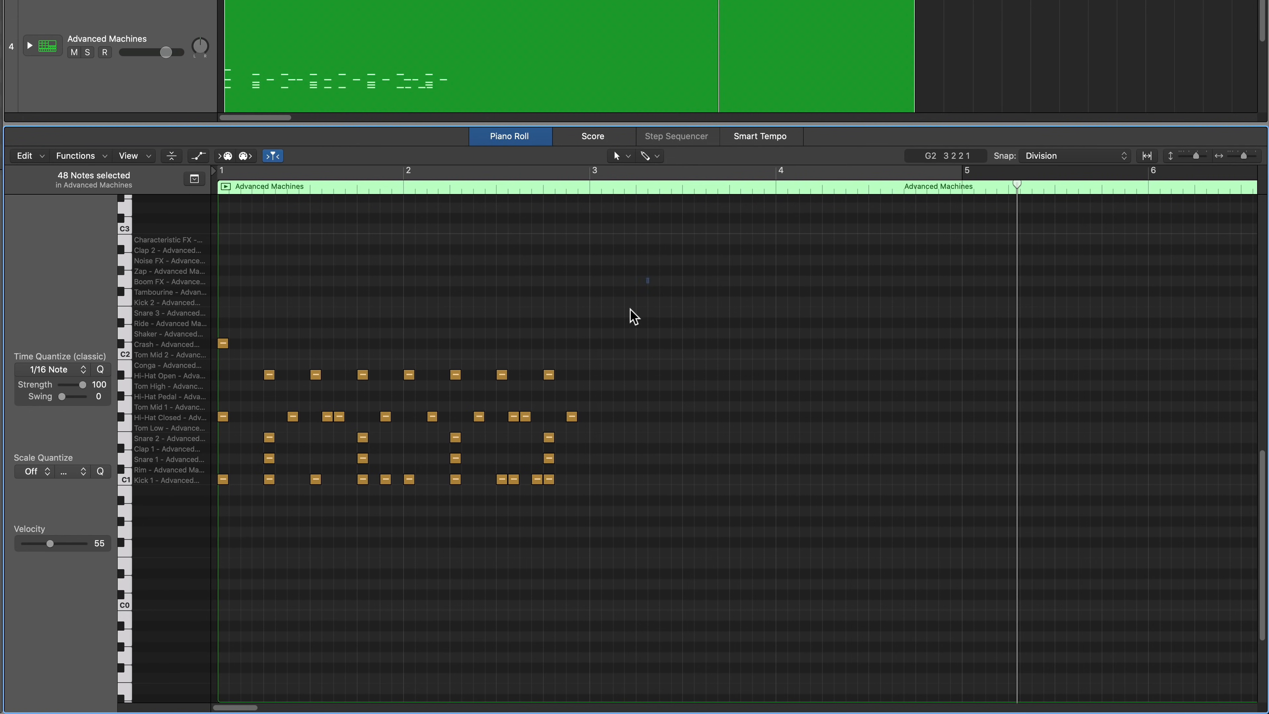
{"action": "left_click_drag", "start_coordinate": [649, 279], "coordinate": [198, 556]}
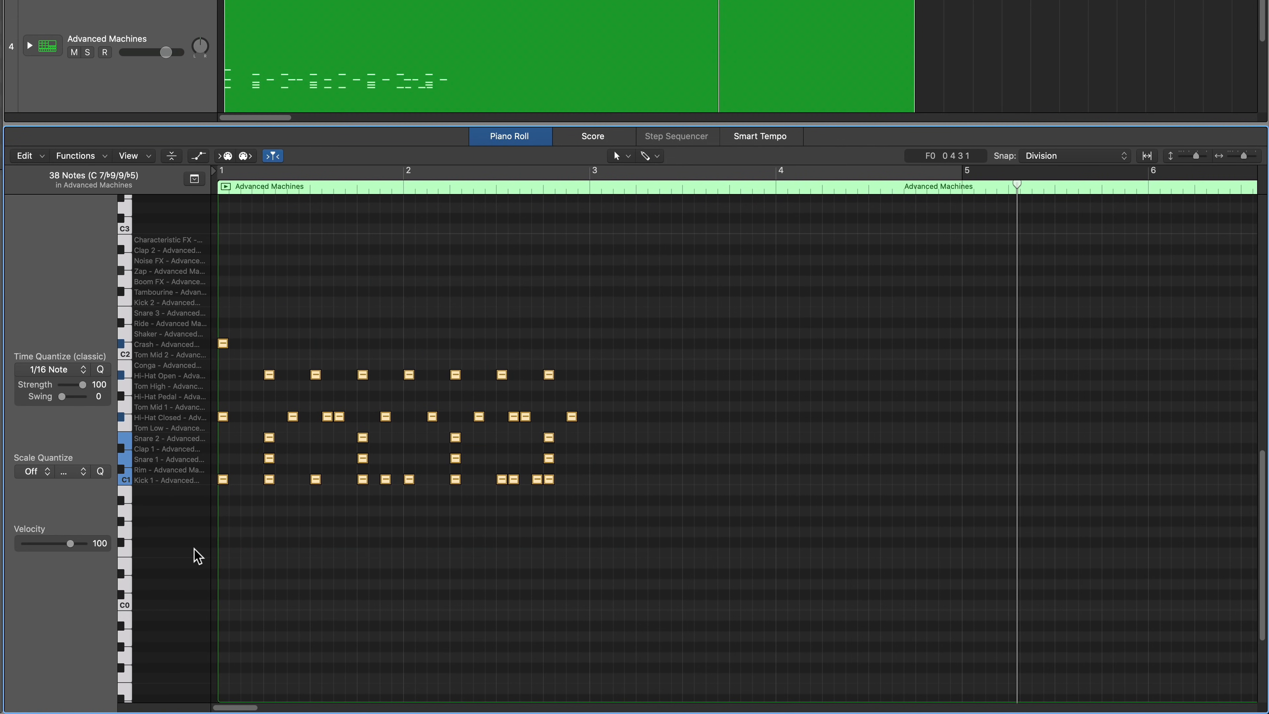
{"action": "key", "text": "super+r"}
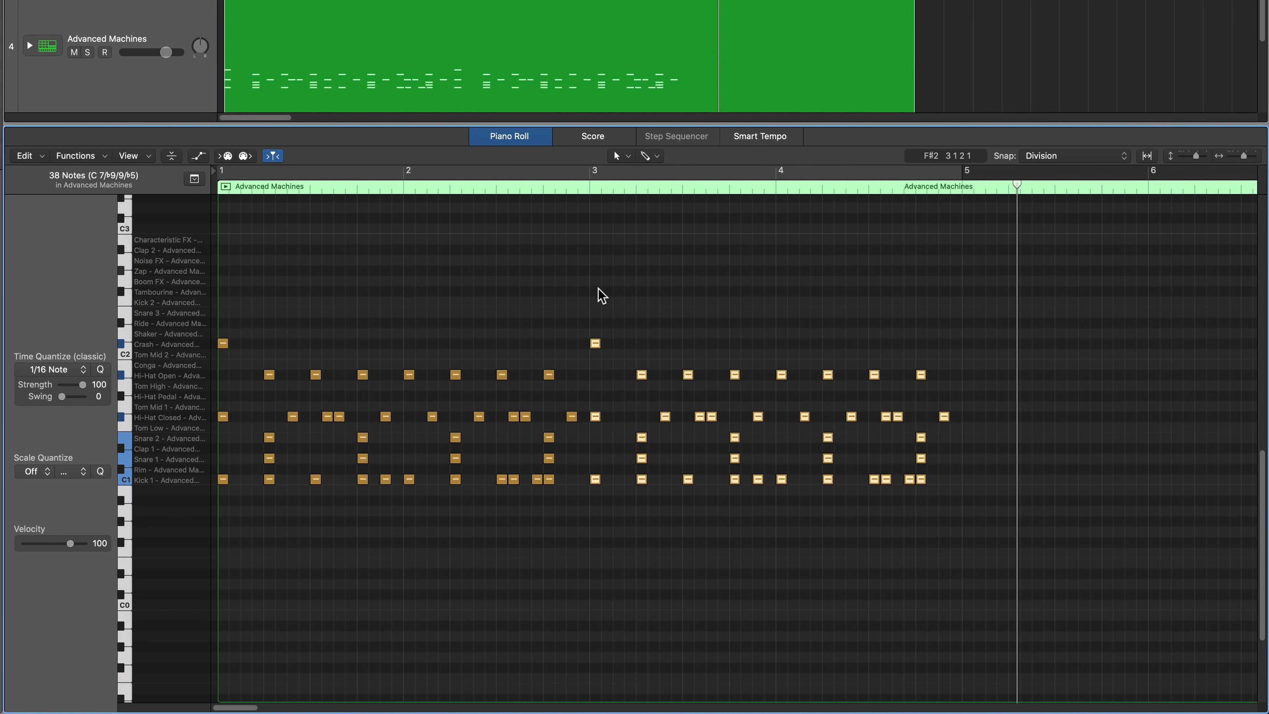
Transpose the crash note at bar 3 down three semitones onto the open hi-hat
{"action": "left_click_drag", "start_coordinate": [608, 311], "coordinate": [587, 335]}
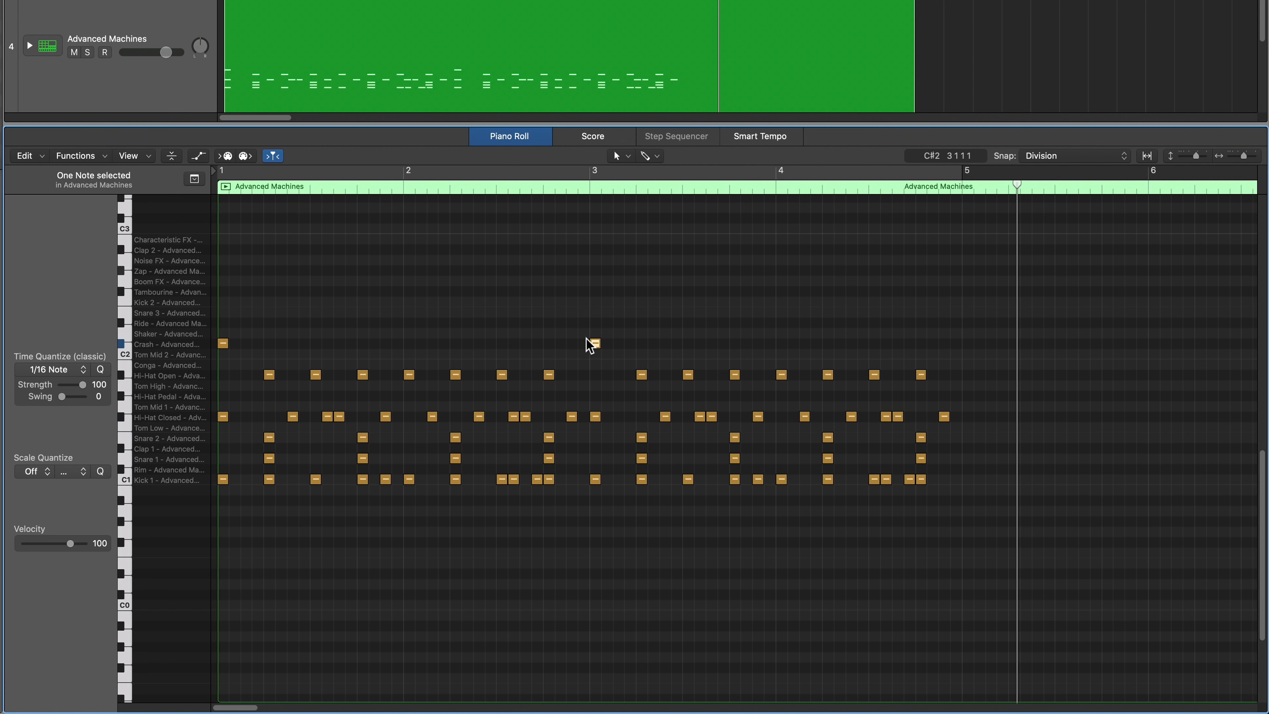
{"action": "key", "text": "alt+Down"}
{"action": "key", "text": "alt+Down"}
{"action": "key", "text": "alt+Down"}
Repeat all drum notes of the first four bars once from bar 5 and undo the repeat
{"action": "left_click_drag", "start_coordinate": [1023, 267], "coordinate": [181, 620]}
{"action": "key", "text": "super+r"}
{"action": "scroll", "coordinate": [439, 502], "scroll_direction": "right", "scroll_amount": 10}
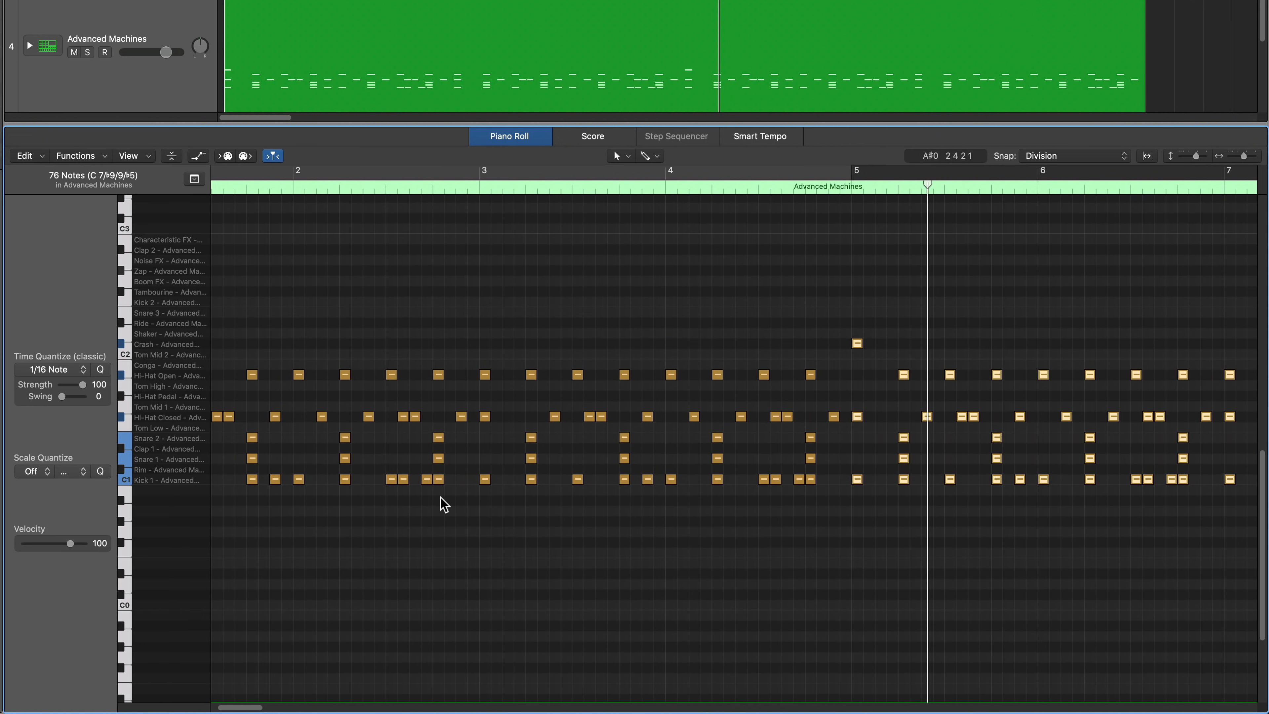
{"action": "scroll", "coordinate": [459, 501], "scroll_direction": "right", "scroll_amount": 3}
{"action": "left_click", "coordinate": [467, 511]}
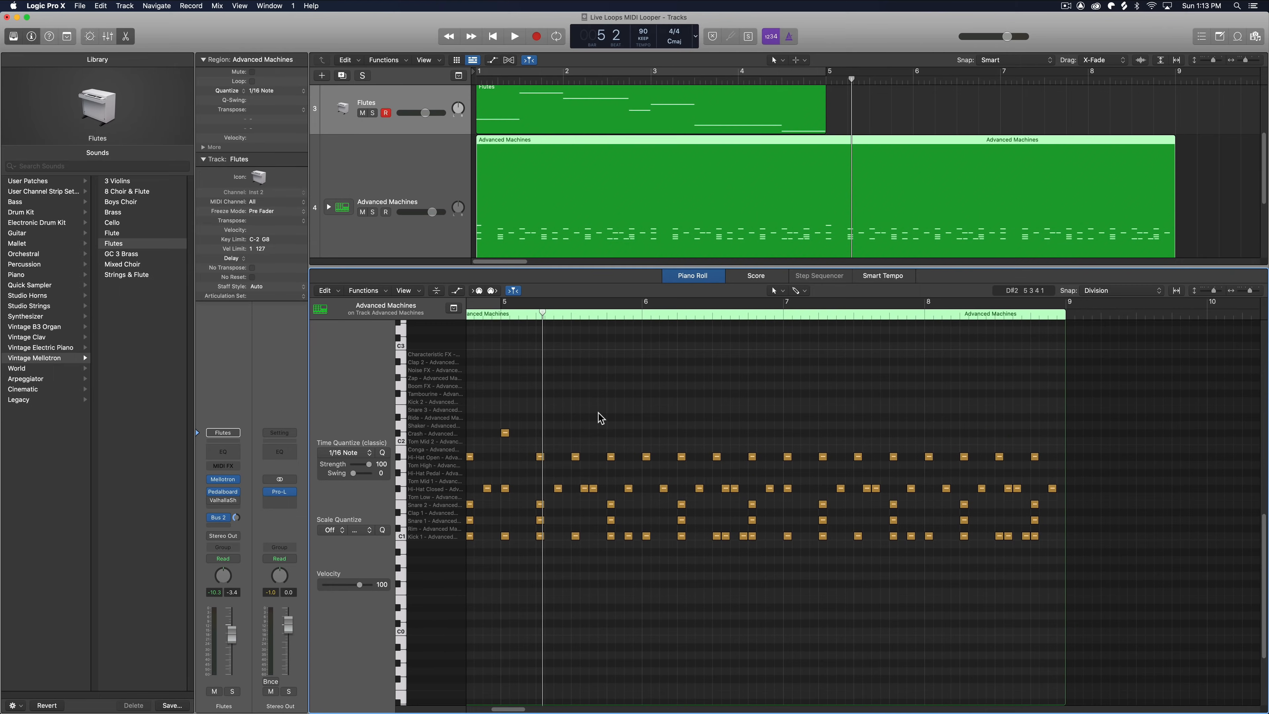
{"action": "key", "text": "super+z"}
Close the note editor and shorten the Advanced Machines region so it ends at bar 5
{"action": "key", "text": "e"}
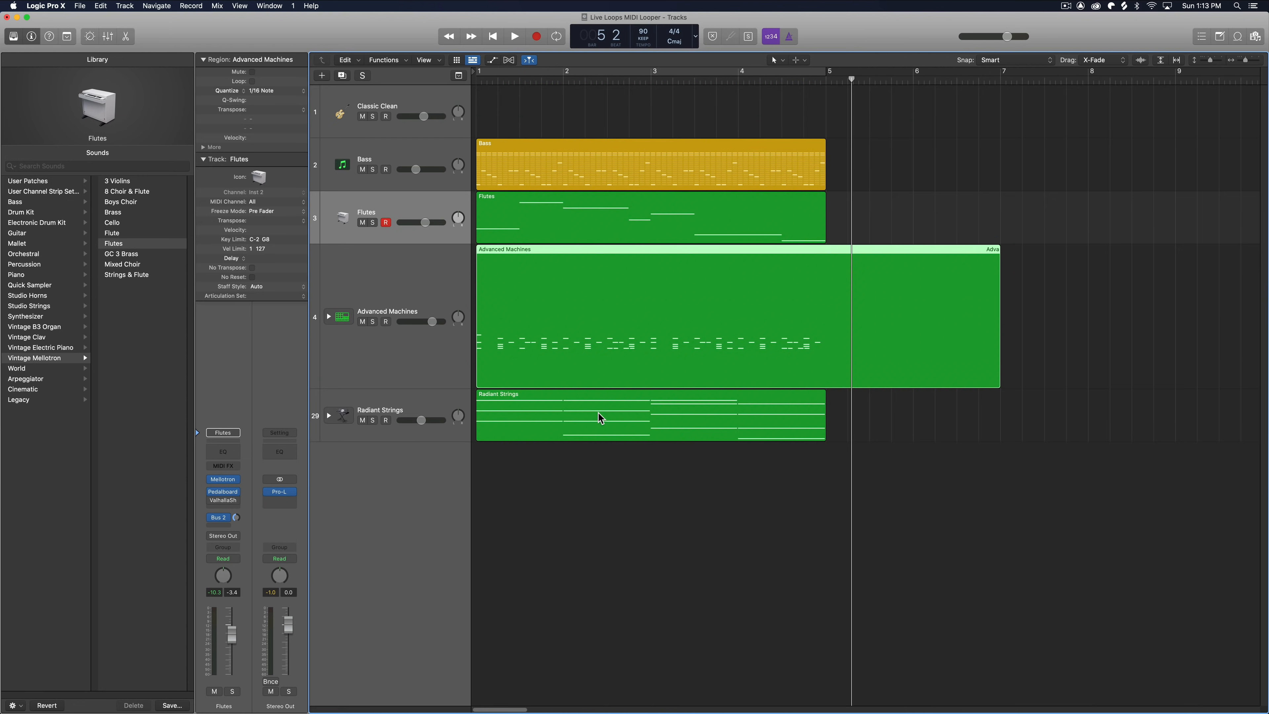
{"action": "left_click", "coordinate": [932, 428]}
{"action": "left_click_drag", "start_coordinate": [997, 384], "coordinate": [825, 389]}
Try looping the four track regions to bar 17 and converting the loops to regions, and undo both changes
{"action": "left_click_drag", "start_coordinate": [876, 263], "coordinate": [666, 423]}
{"action": "key", "text": "super+Left"}
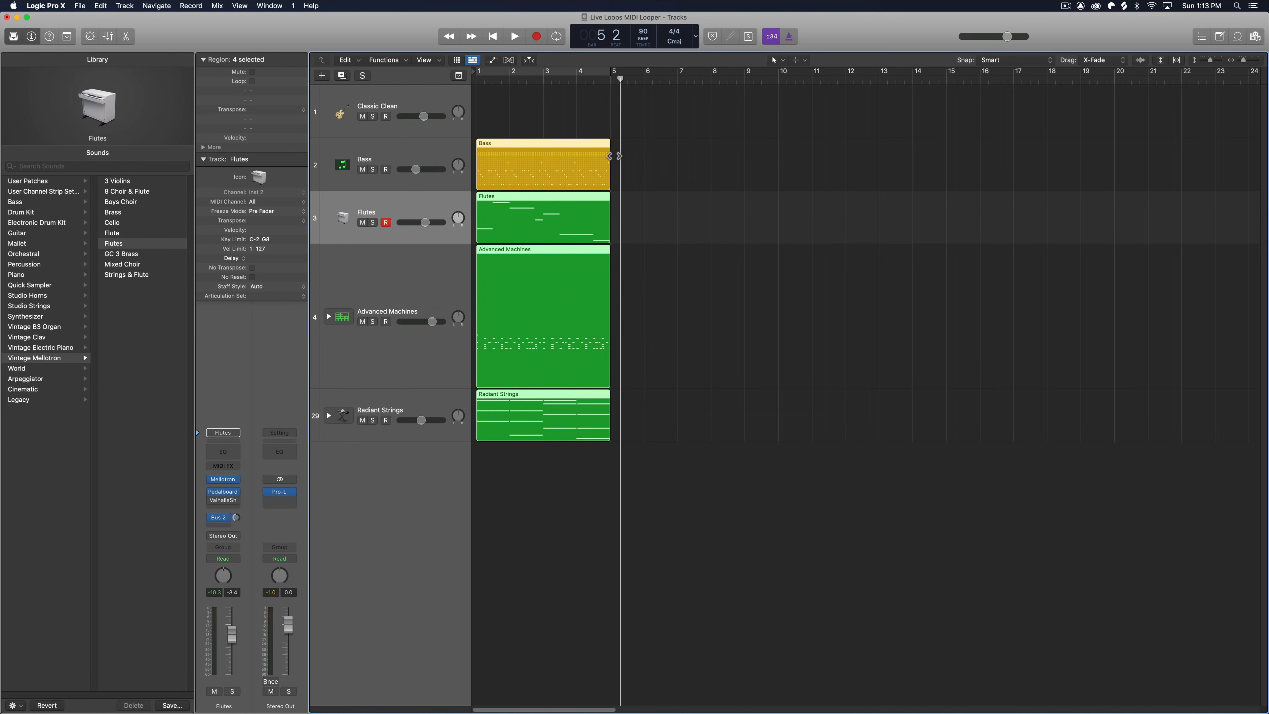
{"action": "left_click_drag", "start_coordinate": [610, 150], "coordinate": [1019, 174]}
{"action": "left_click_drag", "start_coordinate": [1103, 143], "coordinate": [550, 421]}
{"action": "key", "text": "ctrl+l"}
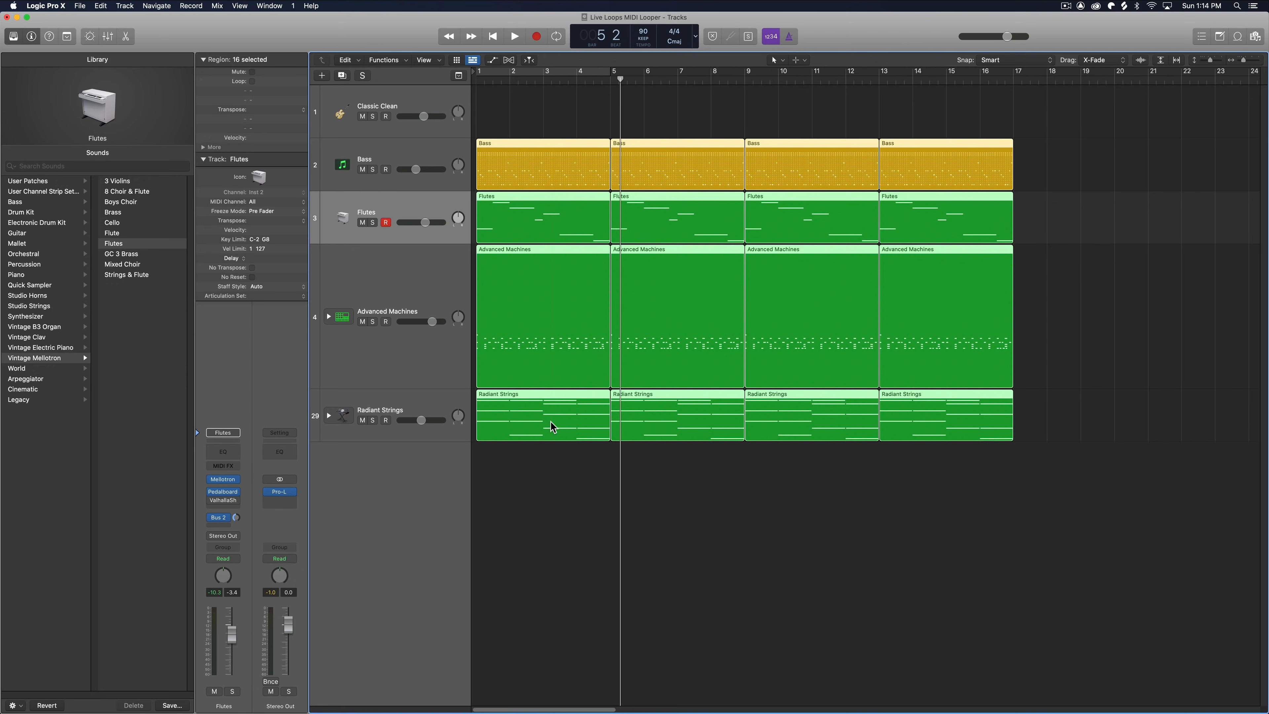
{"action": "key", "text": "super+z"}
{"action": "key", "text": "super+z"}
Select the Bass, Flutes, Advanced Machines and Radiant Strings regions and repeat them four times up to bar 21
{"action": "left_click", "coordinate": [655, 441]}
{"action": "left_click_drag", "start_coordinate": [703, 148], "coordinate": [563, 420]}
{"action": "left_click_drag", "start_coordinate": [703, 171], "coordinate": [470, 418]}
{"action": "key", "text": "super+r"}
{"action": "key", "text": "super+r"}
{"action": "key", "text": "super+r"}
{"action": "key", "text": "super+r"}
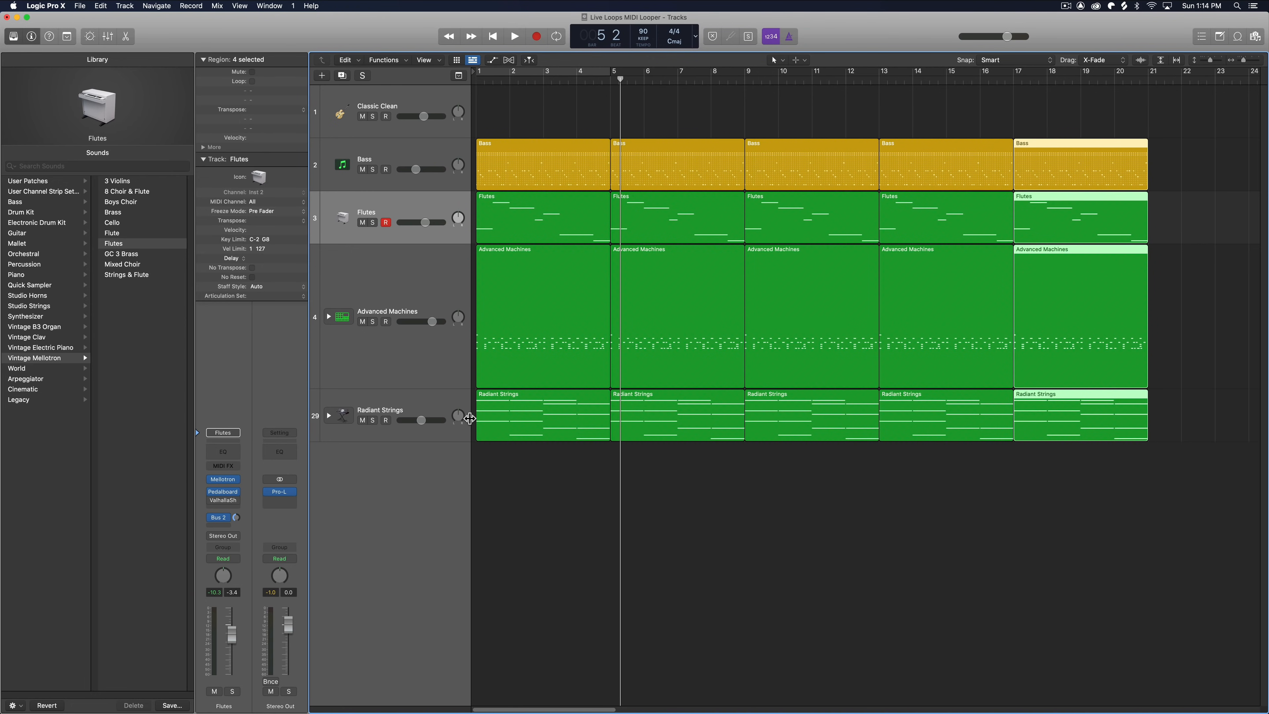
Return the playhead to the project start and enlarge the track rows in the Live Loops grid
{"action": "key", "text": "Return"}
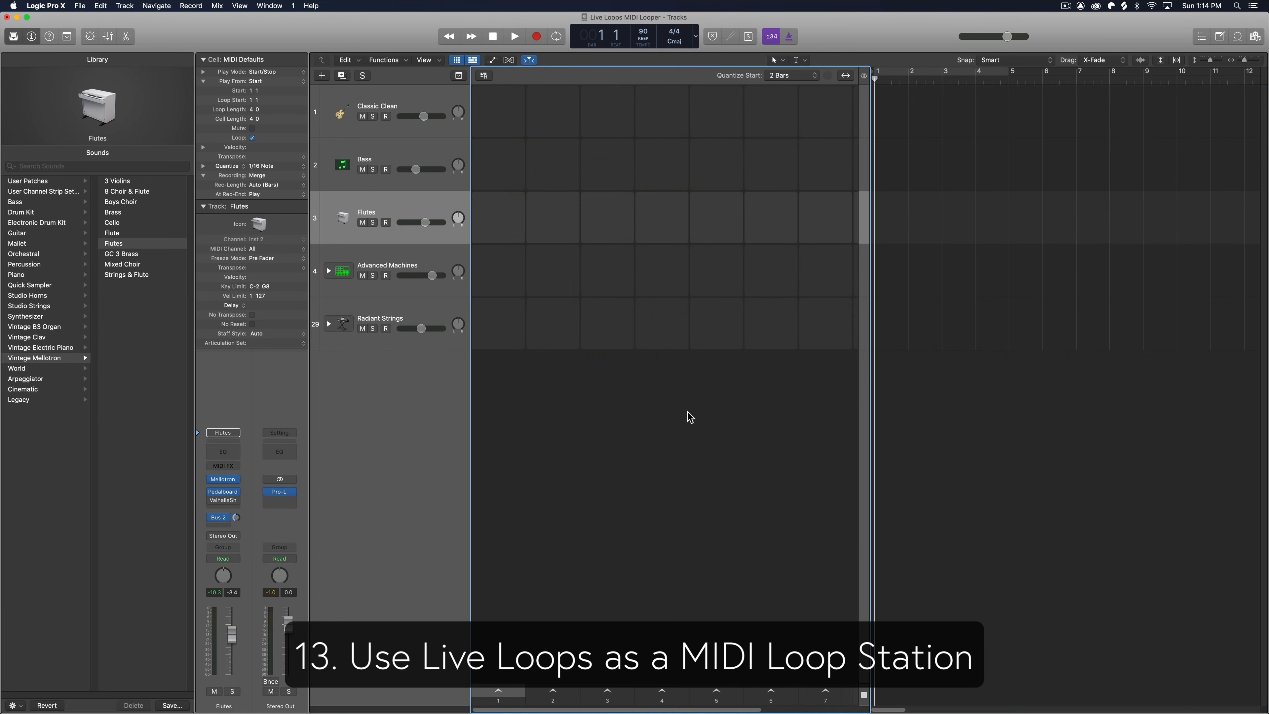
{"action": "key", "text": "super+Down"}
{"action": "key", "text": "super+Down"}
{"action": "key", "text": "super+Down"}
{"action": "key", "text": "super+Down"}
{"action": "key", "text": "super+Down"}
{"action": "key", "text": "super+Down"}
{"action": "key", "text": "super+Down"}
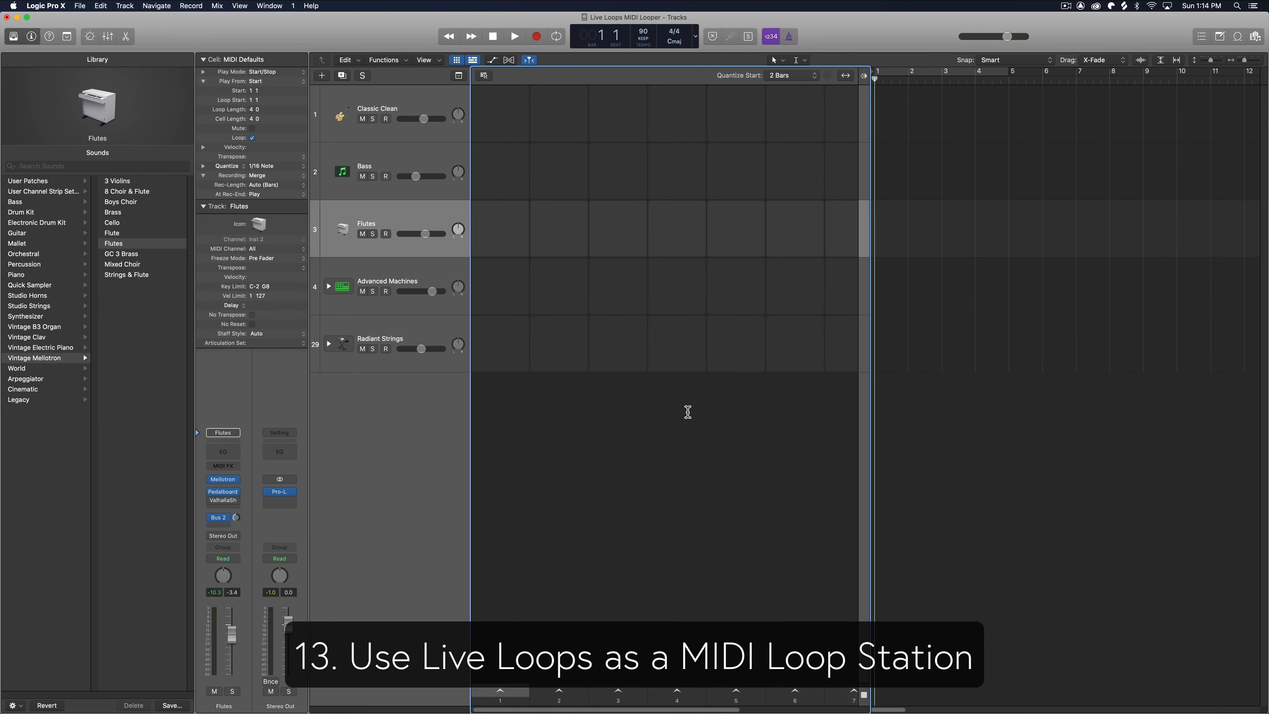
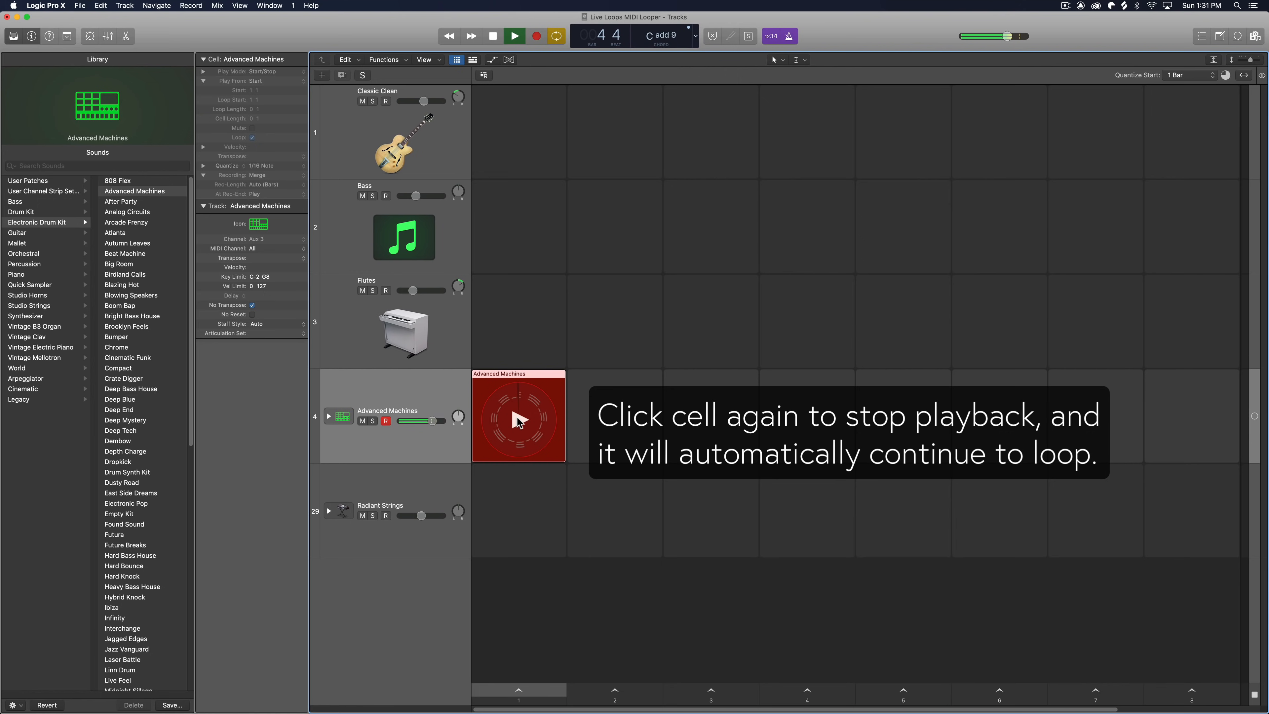
Stop recording in the Advanced Machines cell so it keeps looping, and turn off the metronome
{"action": "left_click", "coordinate": [517, 417]}
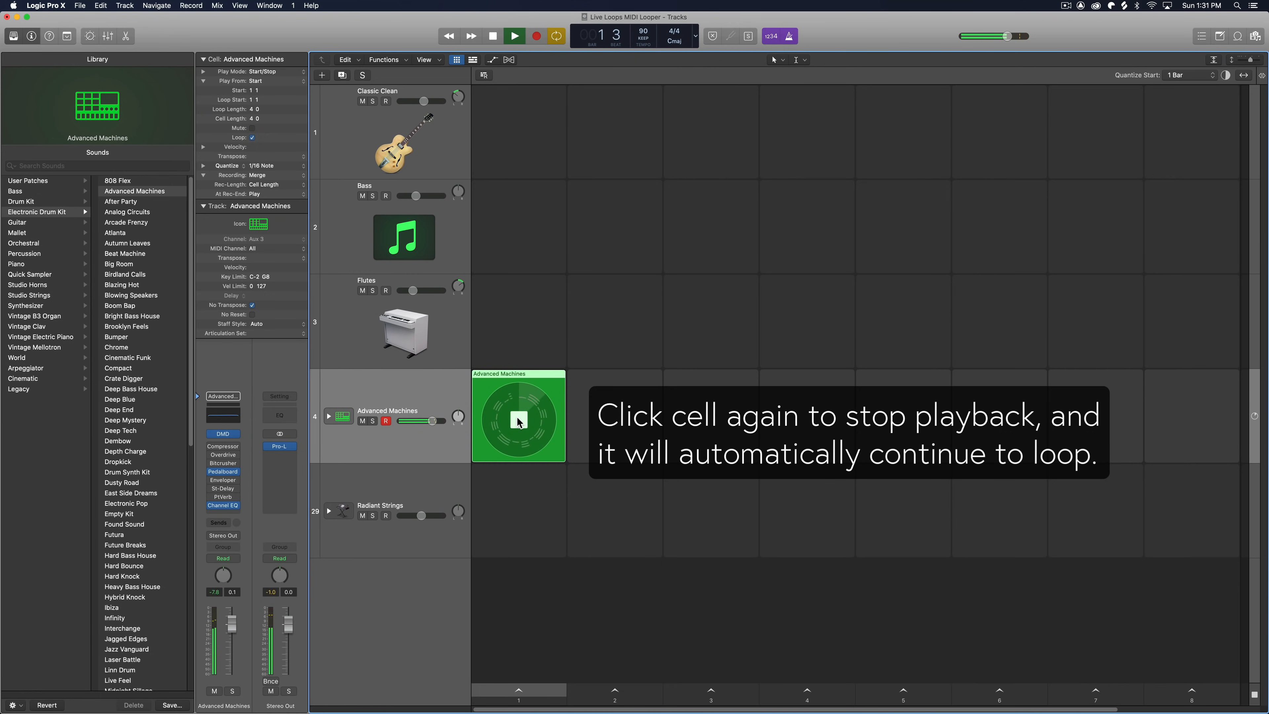
{"action": "right_click", "coordinate": [793, 43]}
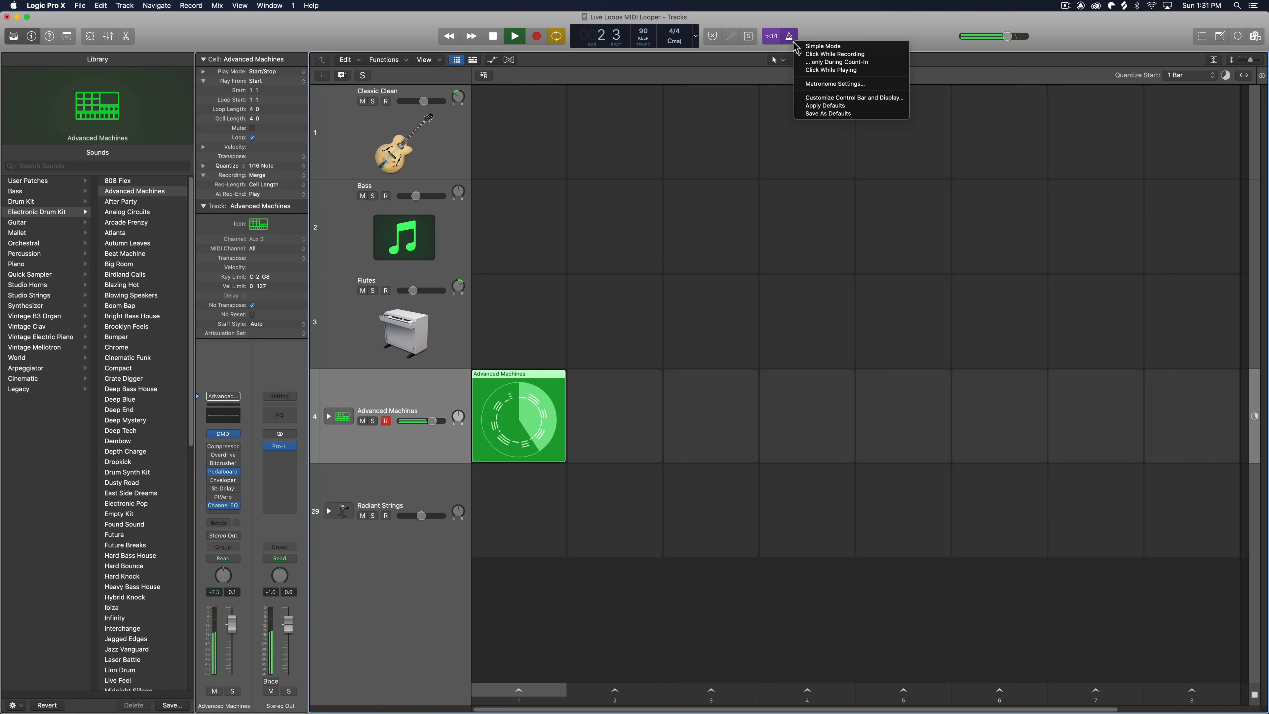
{"action": "left_click", "coordinate": [877, 54]}
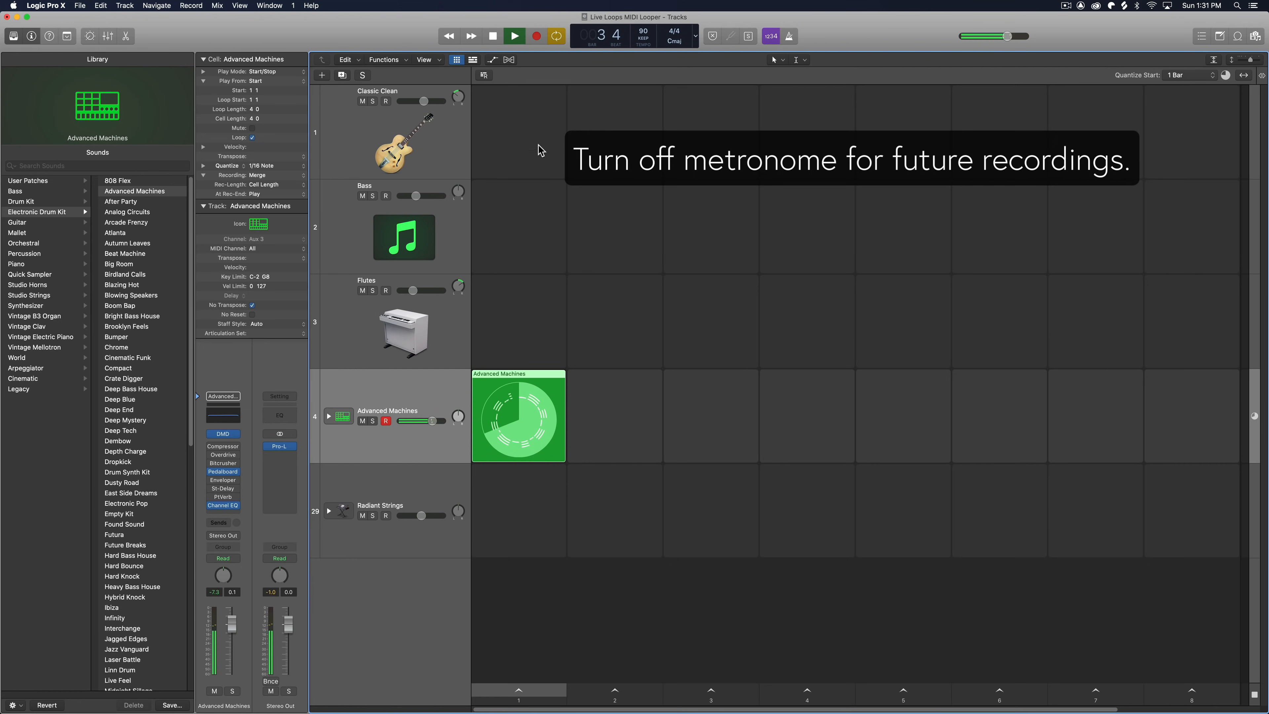
Record an eight-bar loop into the first cell of the Bass track, keep it looping and disarm the track
{"action": "left_click", "coordinate": [395, 205]}
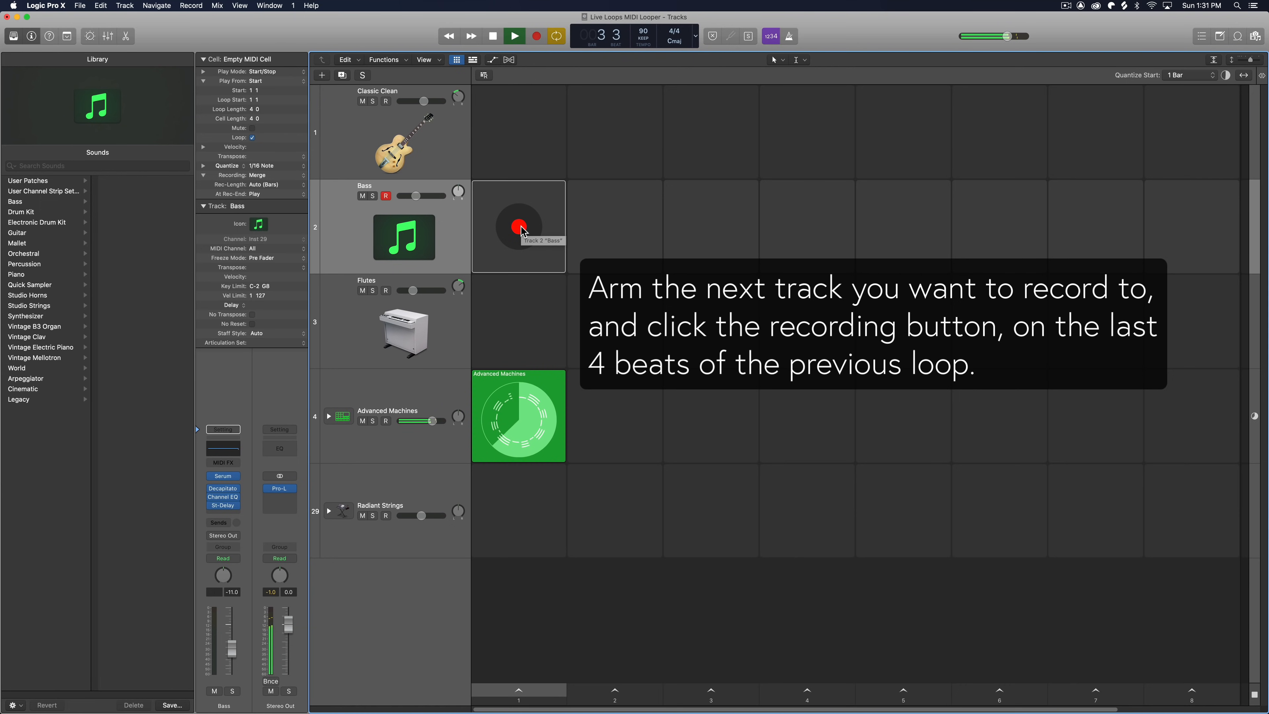
{"action": "left_click", "coordinate": [519, 227]}
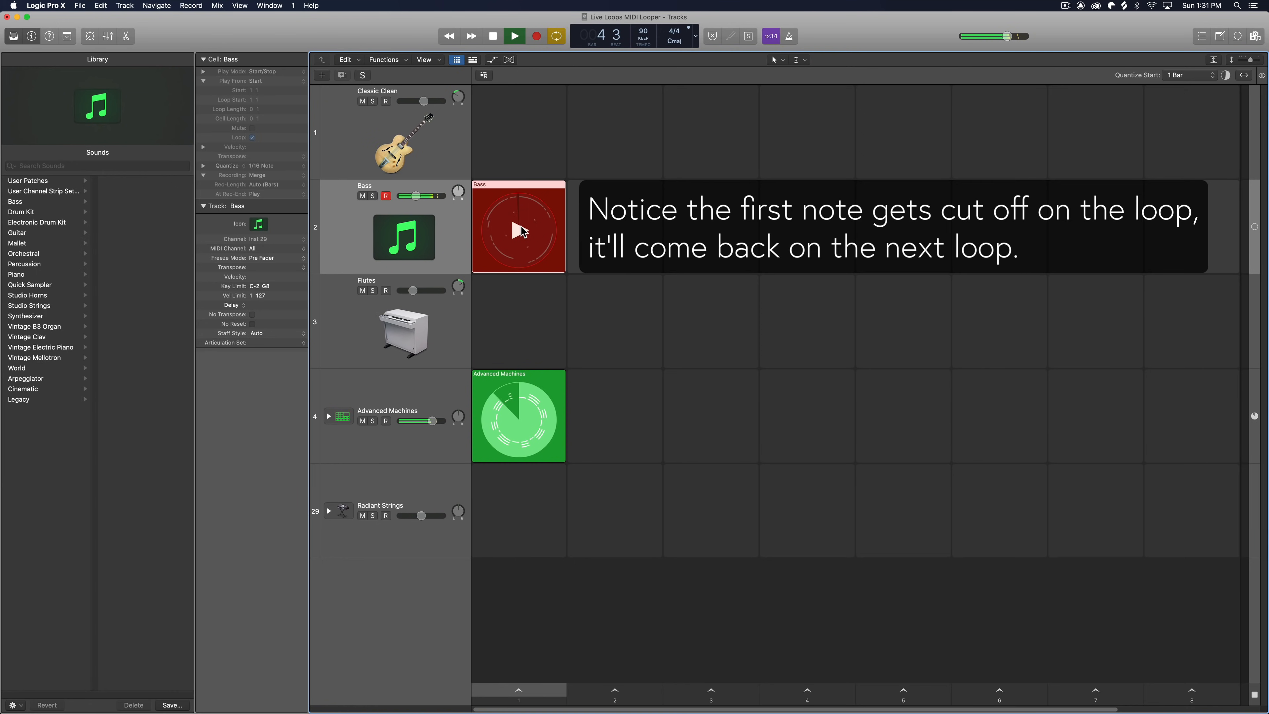
{"action": "left_click", "coordinate": [520, 230]}
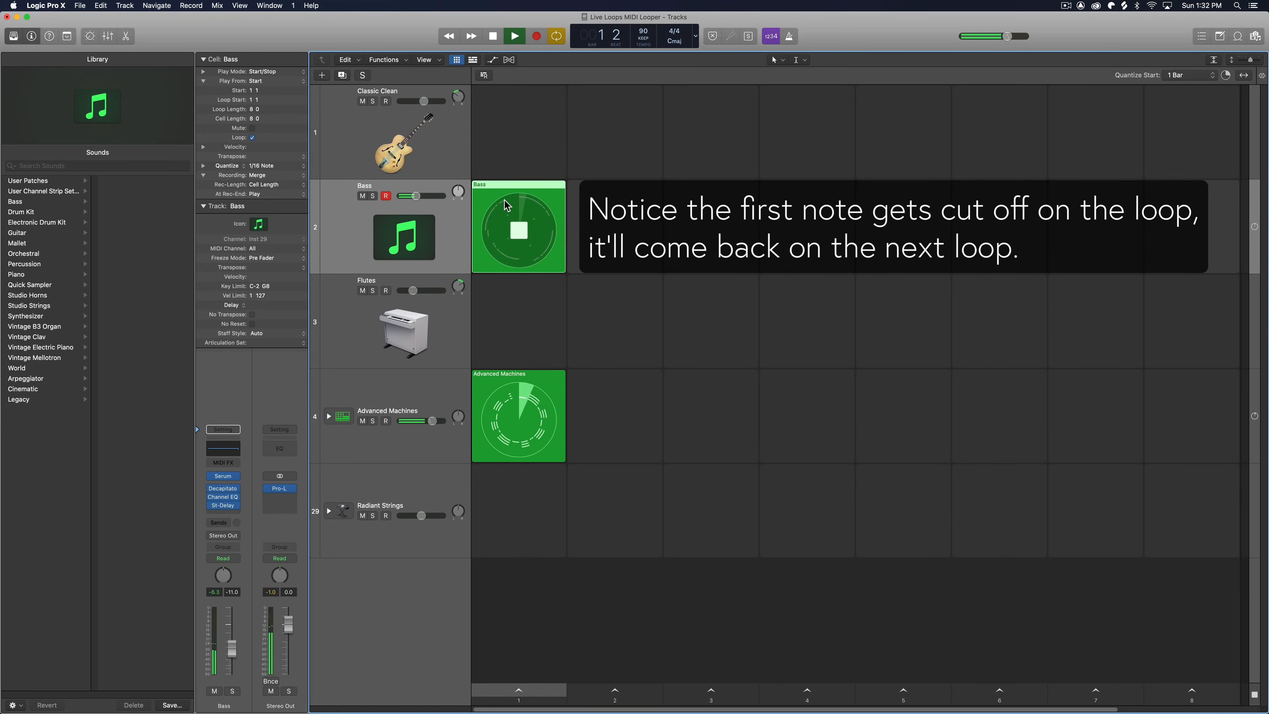
{"action": "left_click", "coordinate": [386, 196]}
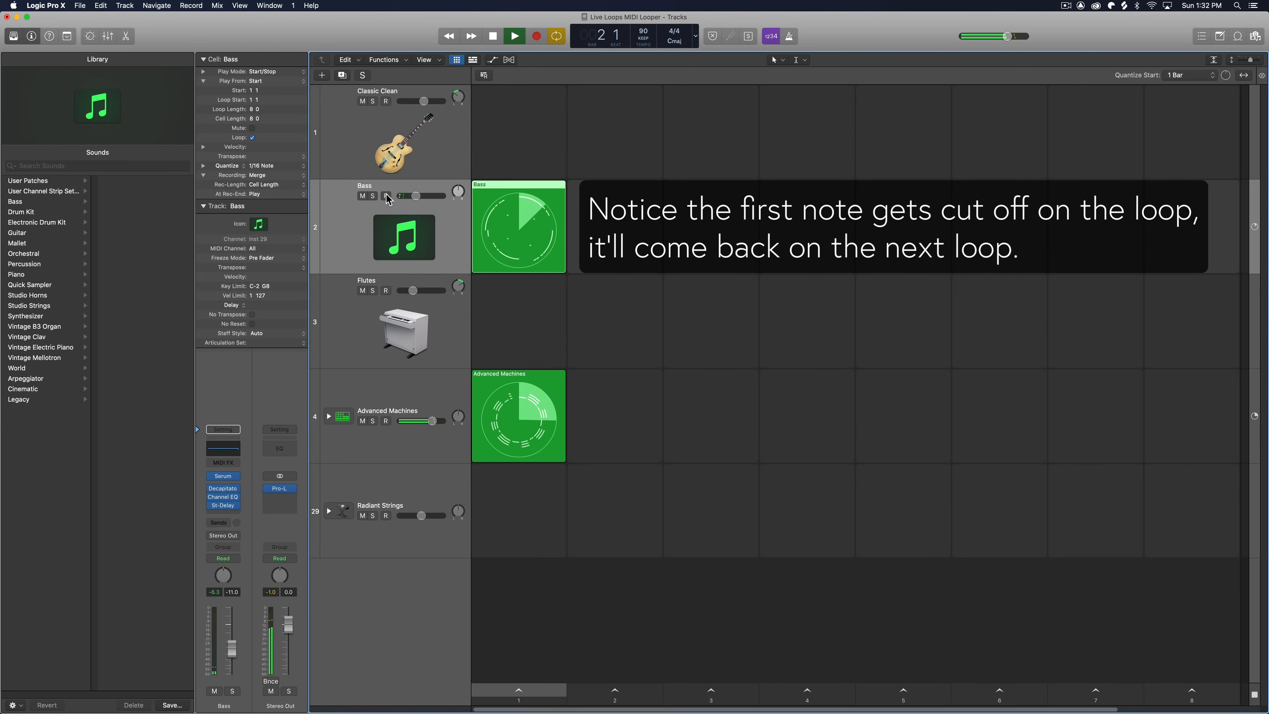
Select the Classic Clean track and set its empty first cell's quantize to Off
{"action": "left_click", "coordinate": [430, 172]}
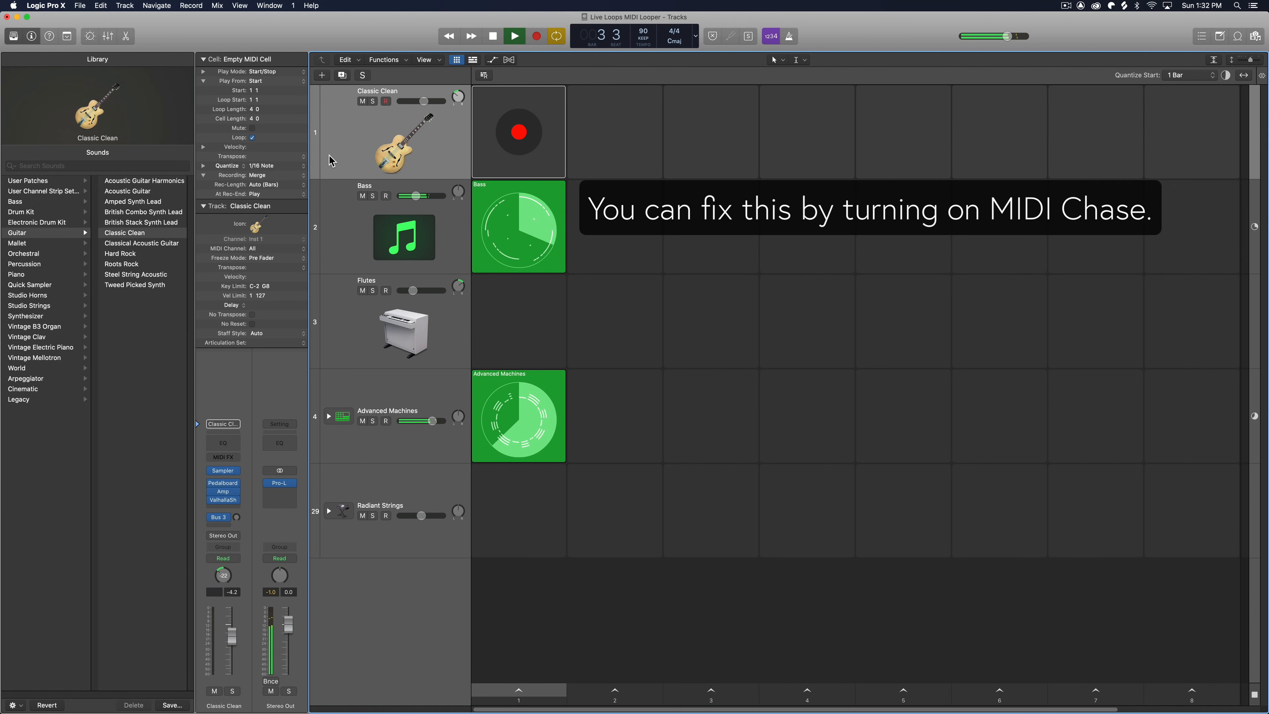
{"action": "left_click", "coordinate": [285, 165]}
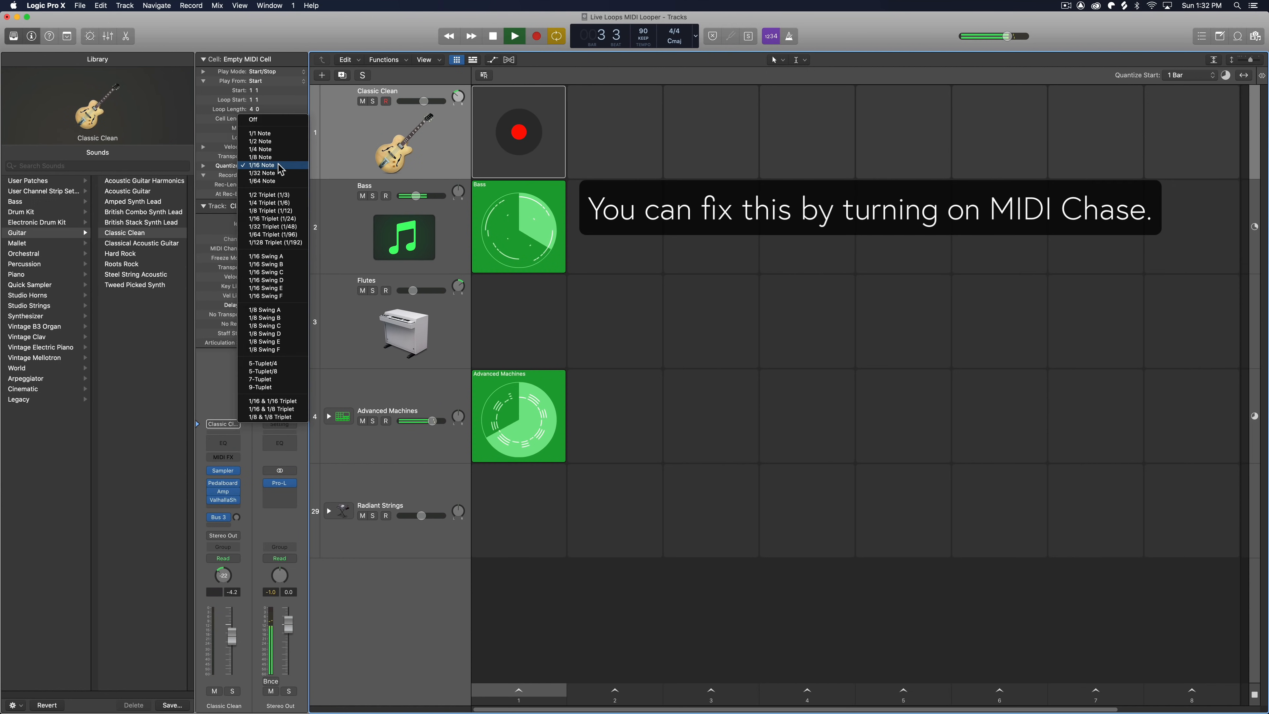
{"action": "left_click", "coordinate": [289, 125]}
Record an eight-bar loop into the first Classic Clean cell and lower the track's volume to -5.9 dB
{"action": "left_click", "coordinate": [517, 137]}
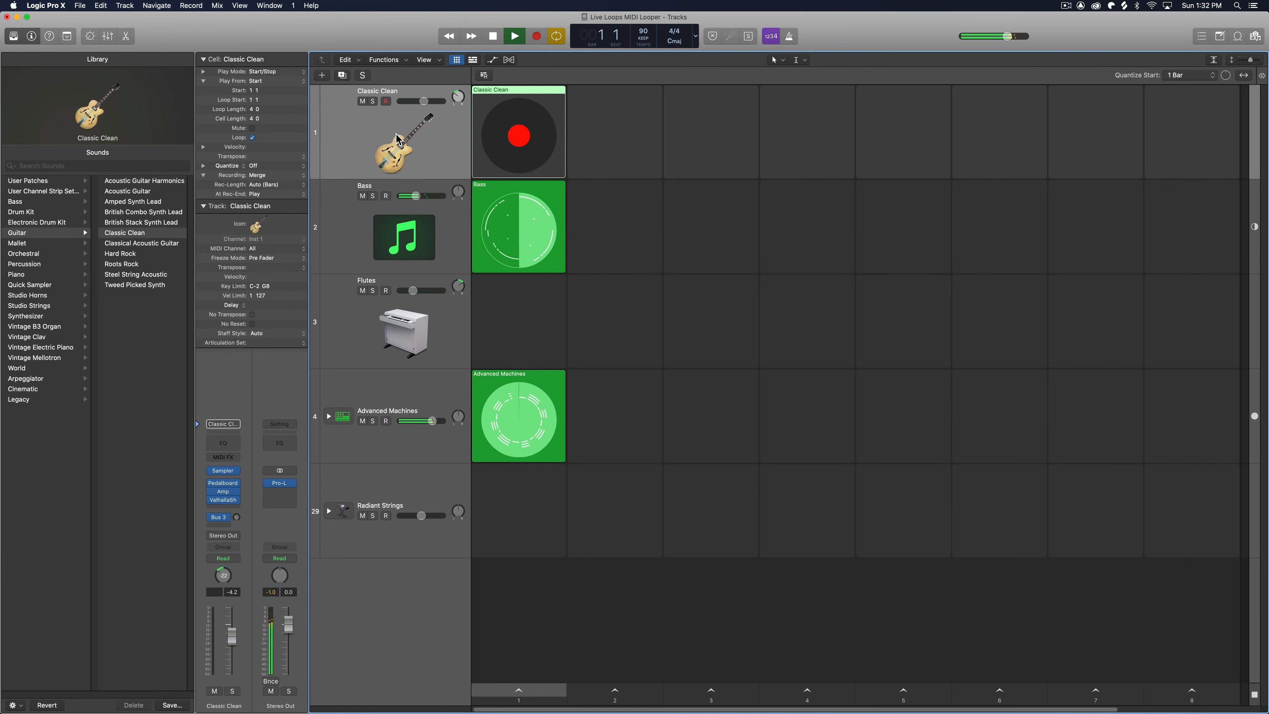
{"action": "left_click", "coordinate": [515, 136]}
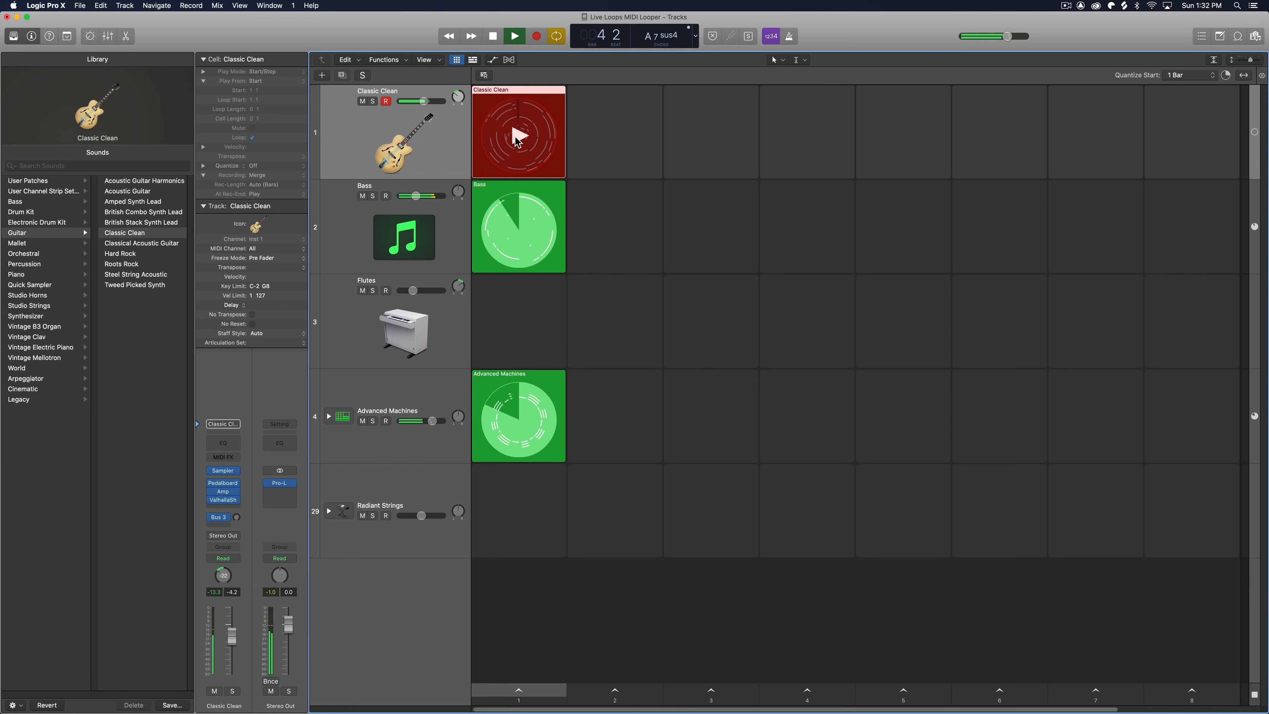
{"action": "left_click", "coordinate": [515, 137]}
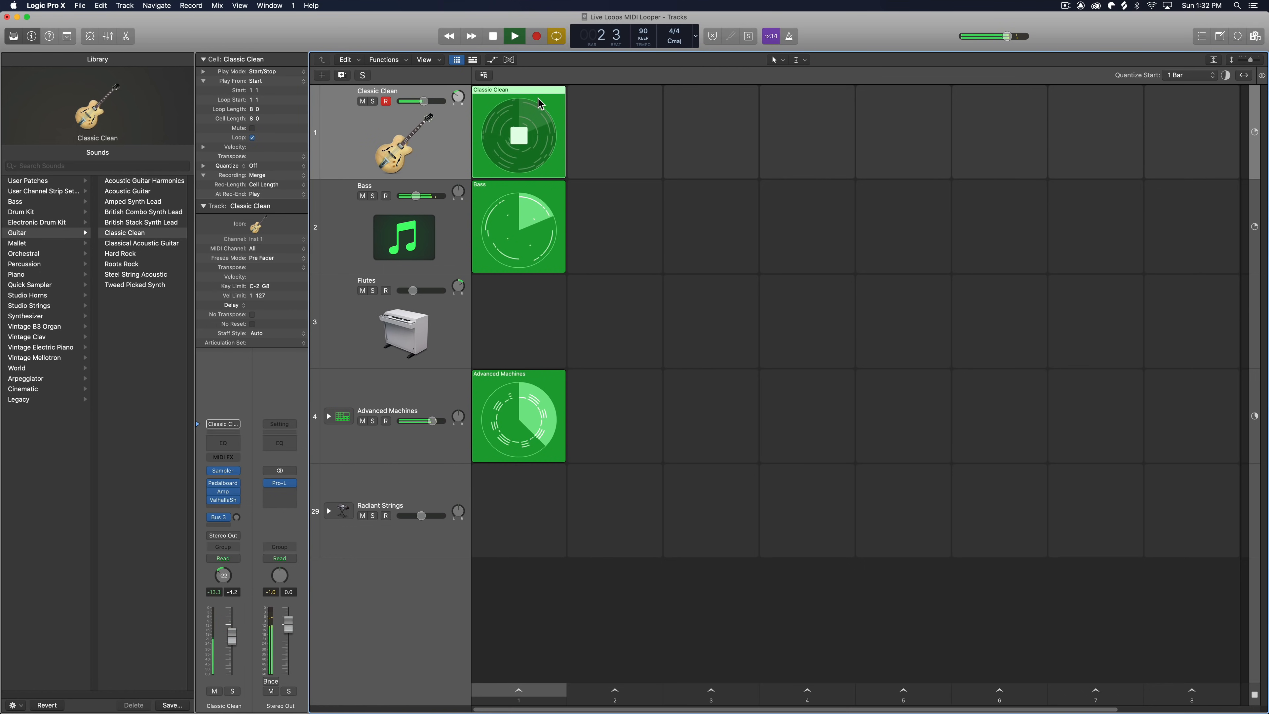
{"action": "left_click_drag", "start_coordinate": [427, 101], "coordinate": [421, 102]}
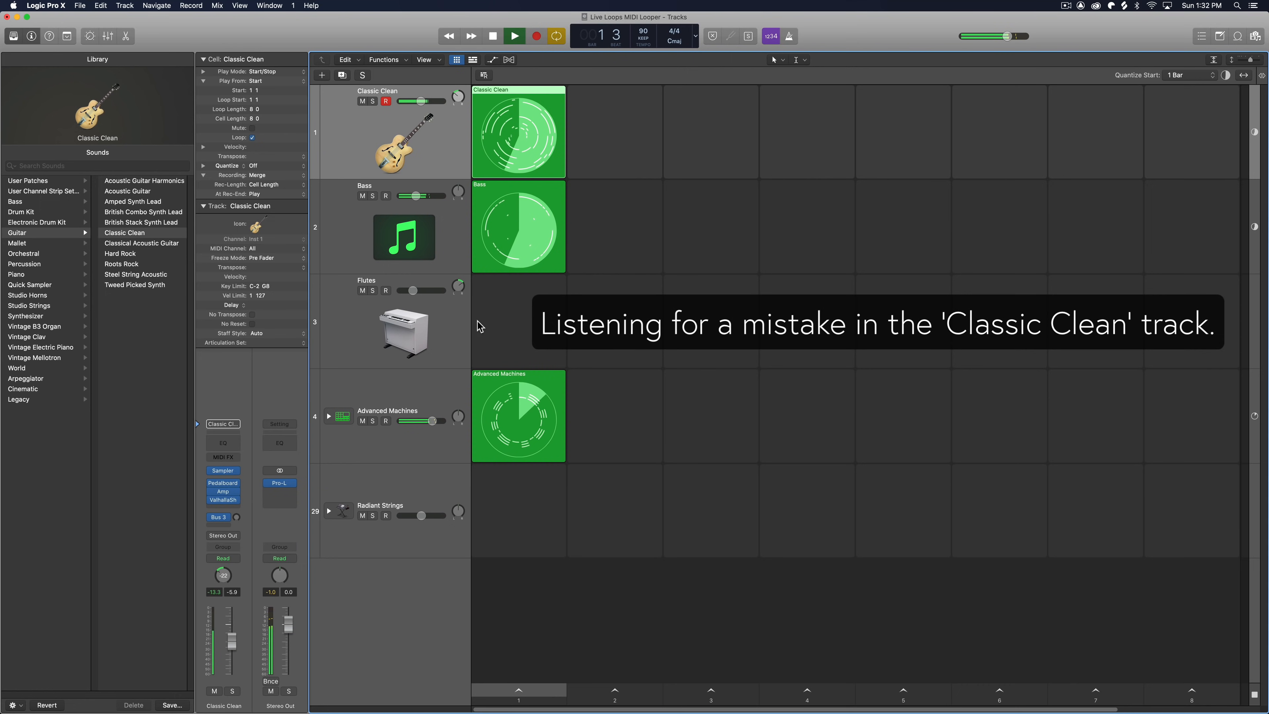
Select the Flutes track, and delete the short B3 note at the end of bar 8 in the Classic Clean cell
{"action": "left_click", "coordinate": [443, 339]}
{"action": "mouse_move", "coordinate": [515, 326]}
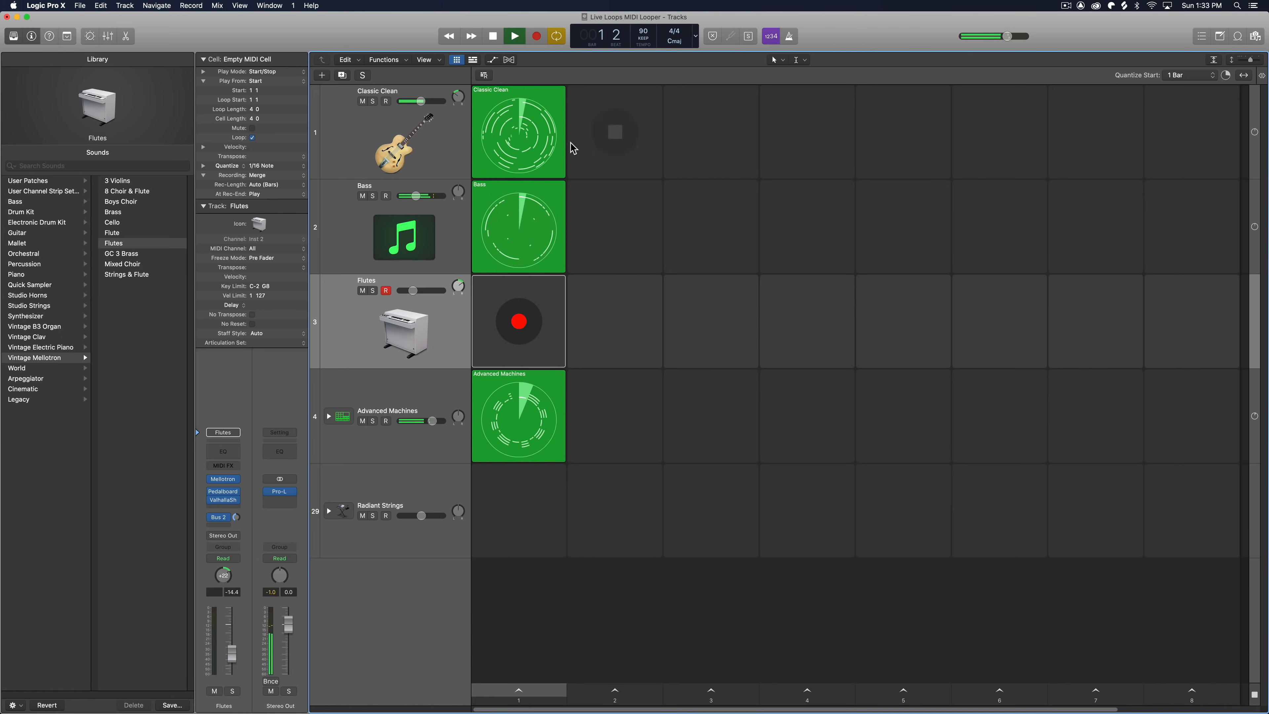
{"action": "double_click", "coordinate": [561, 105]}
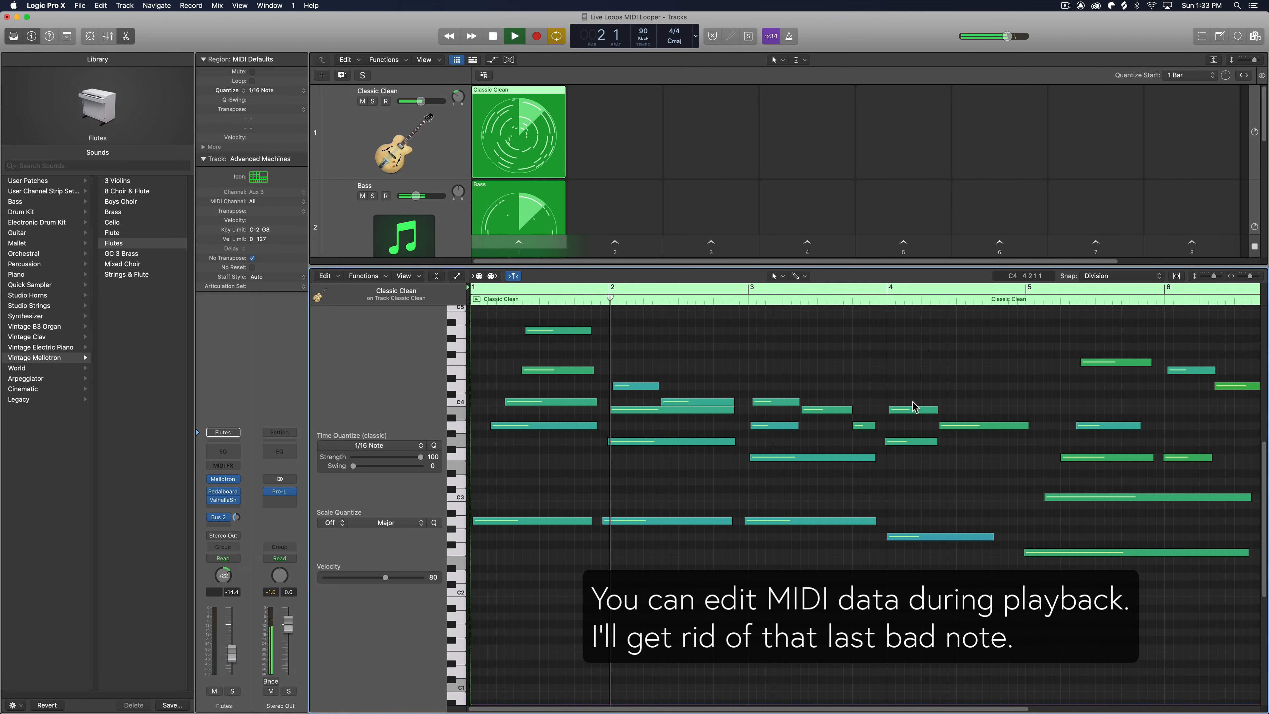
{"action": "scroll", "coordinate": [901, 405], "scroll_direction": "right", "scroll_amount": 6}
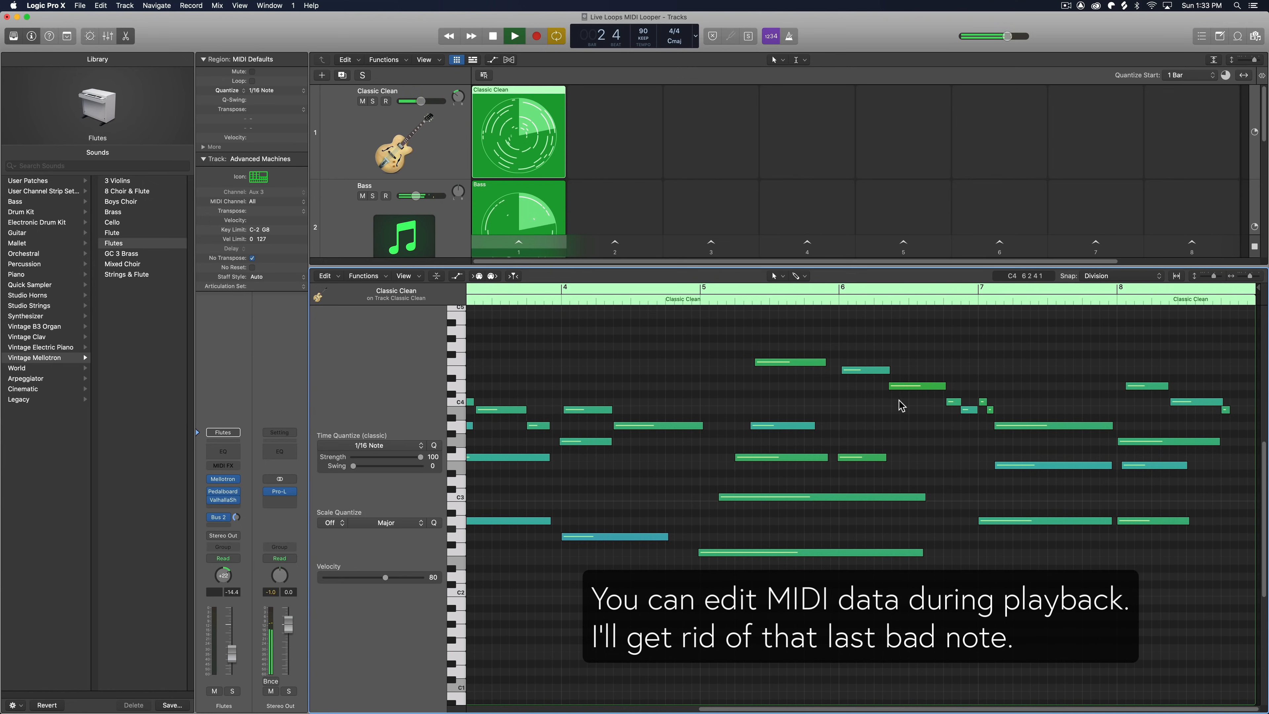
{"action": "left_click", "coordinate": [1226, 411]}
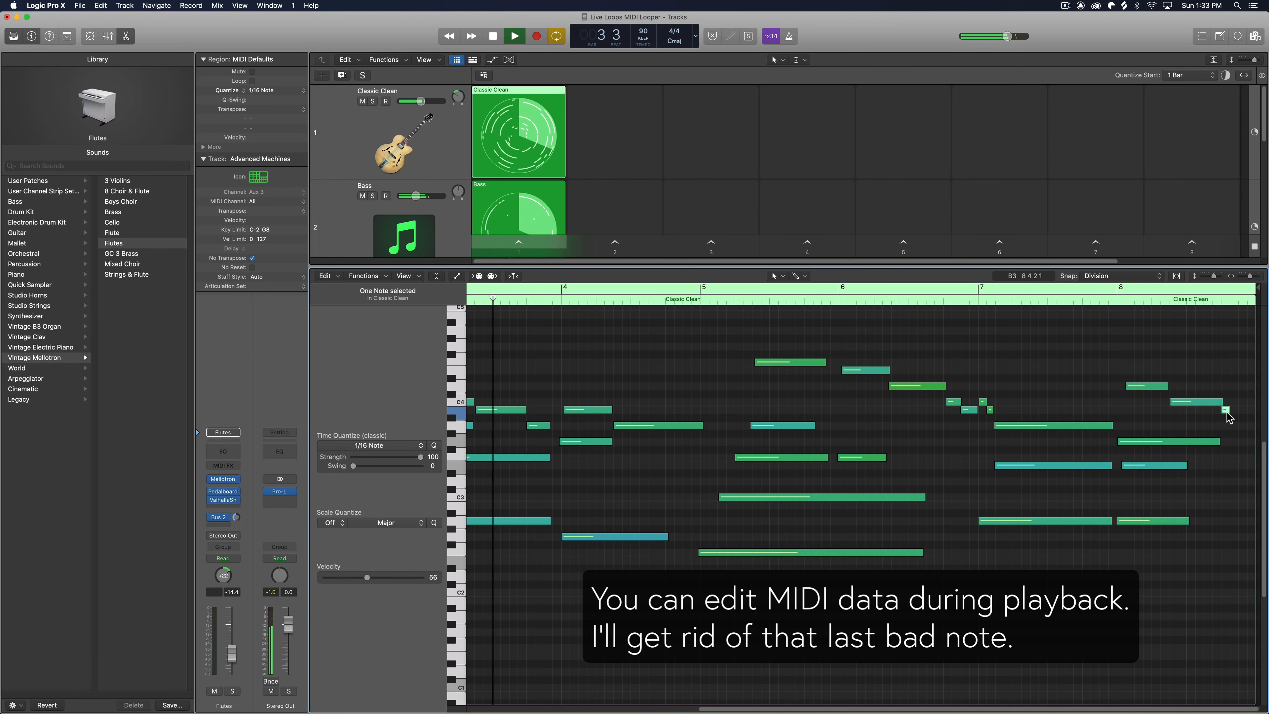
{"action": "key", "text": "Delete"}
{"action": "key", "text": "e"}
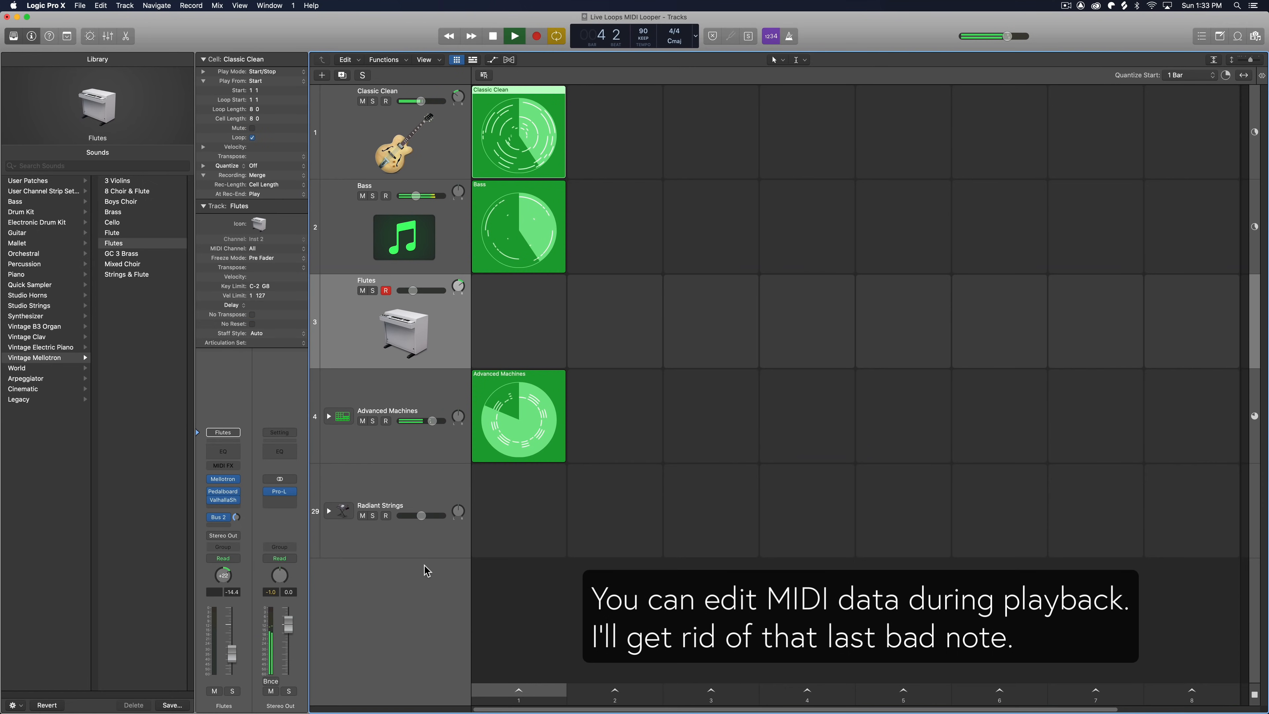
Record an eight-bar loop into the first cell of the Flutes track and keep it looping
{"action": "left_click", "coordinate": [519, 324]}
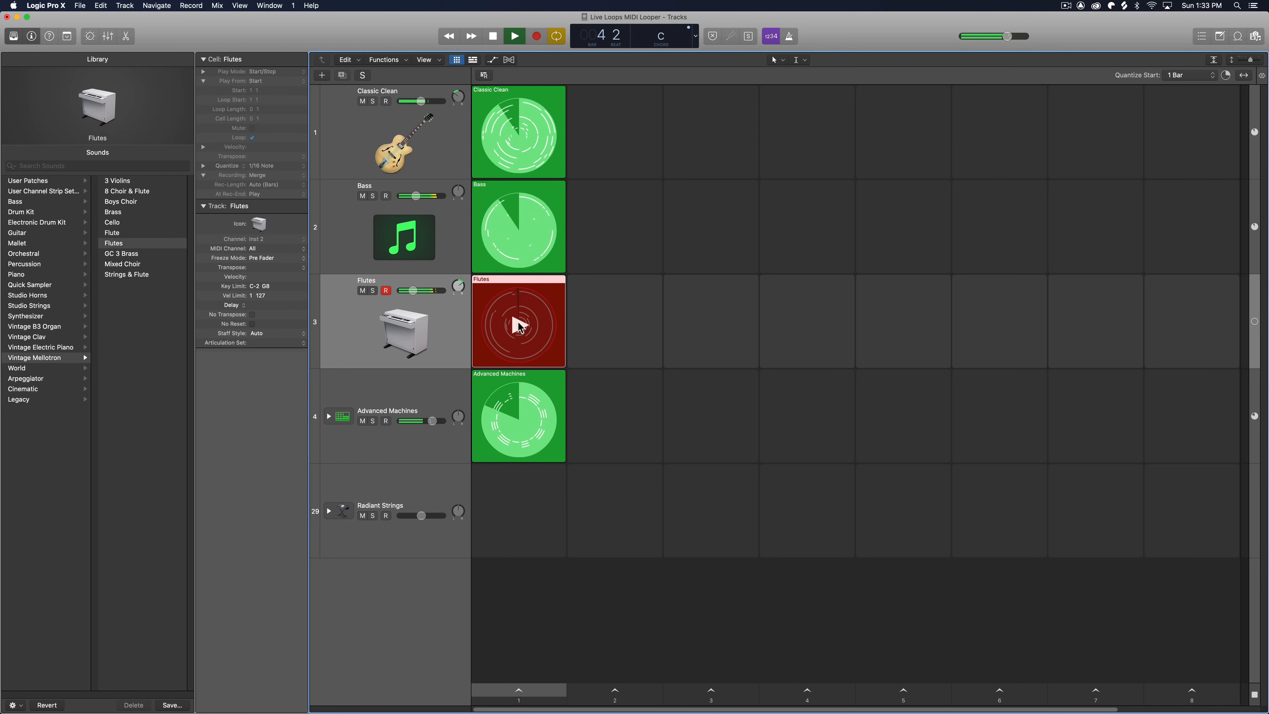
{"action": "left_click", "coordinate": [519, 326]}
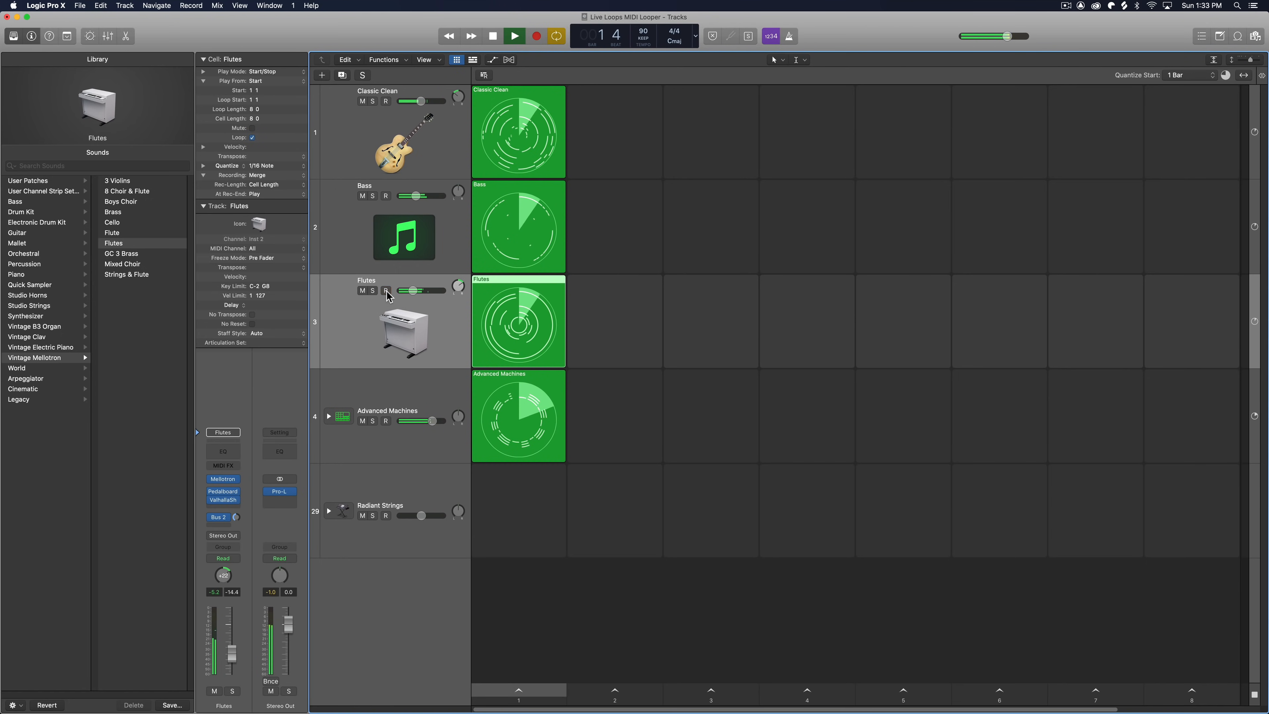
Arm the Radiant Strings track for recording and slightly lower the Flutes track's volume
{"action": "left_click", "coordinate": [385, 515]}
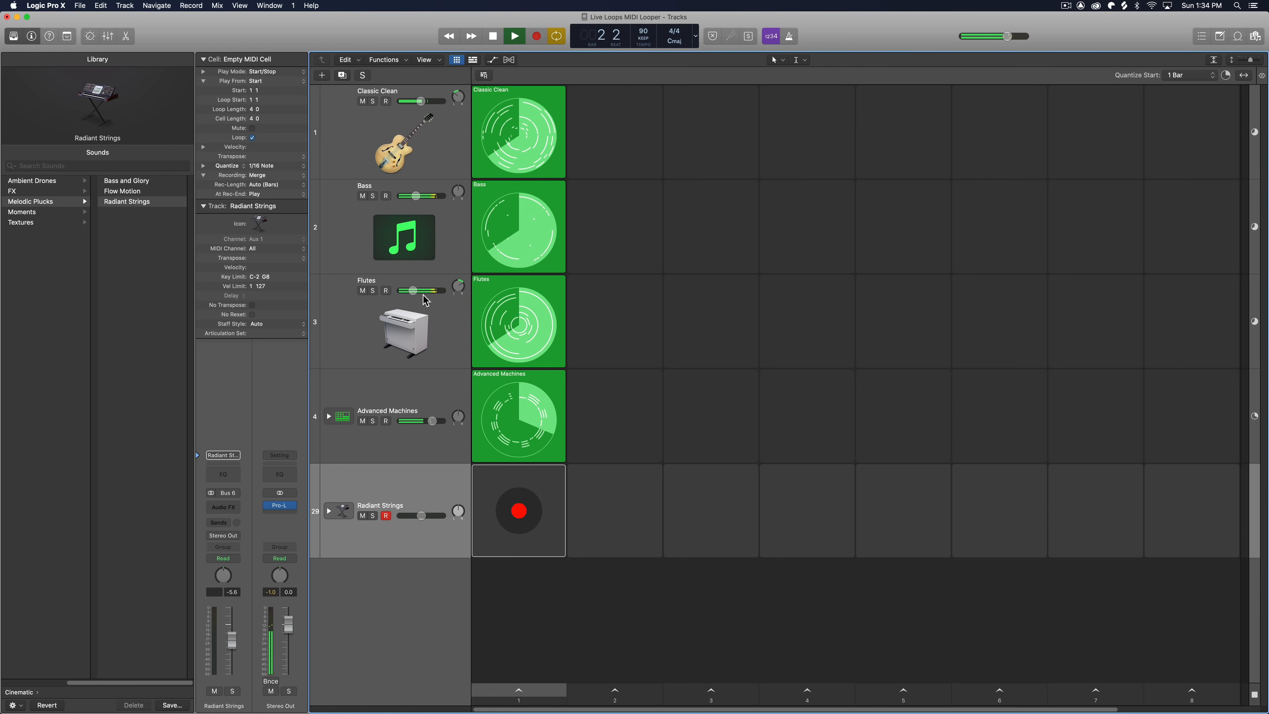
{"action": "left_click_drag", "start_coordinate": [413, 291], "coordinate": [412, 290]}
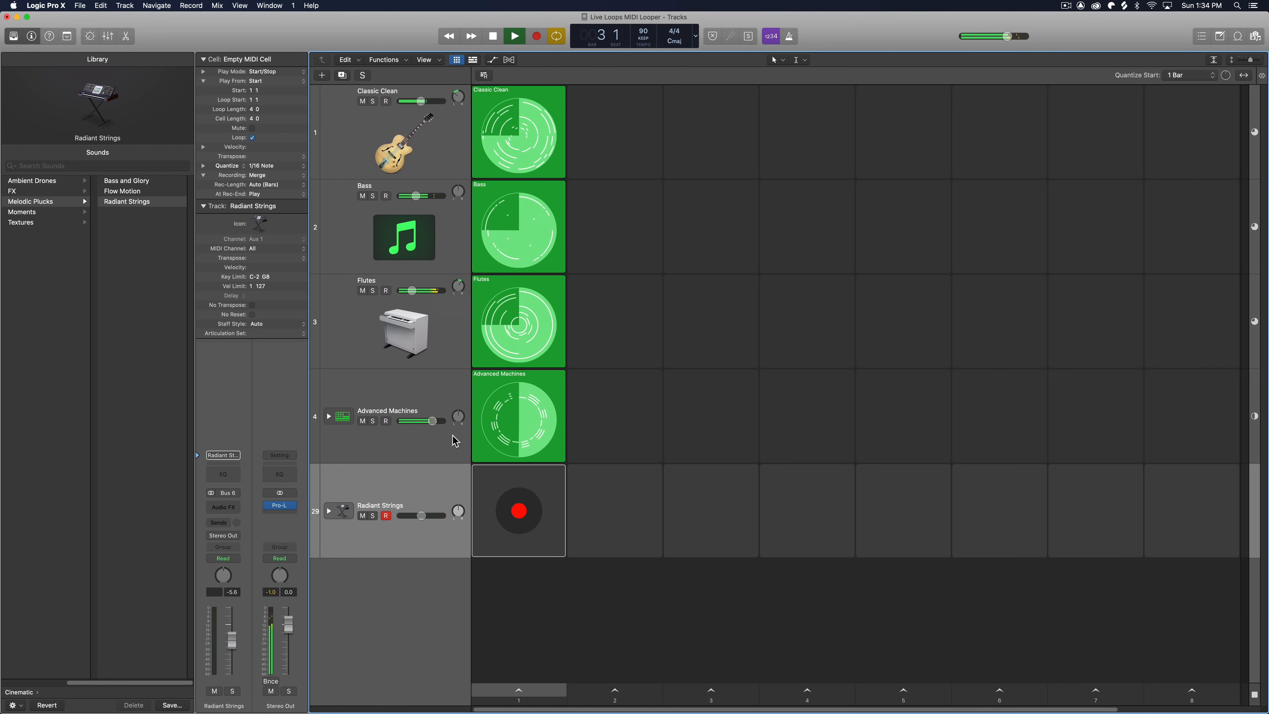
Record an eight-bar loop into the first Radiant Strings cell, and copy all scene 1 cells into scene 2
{"action": "left_click", "coordinate": [523, 516]}
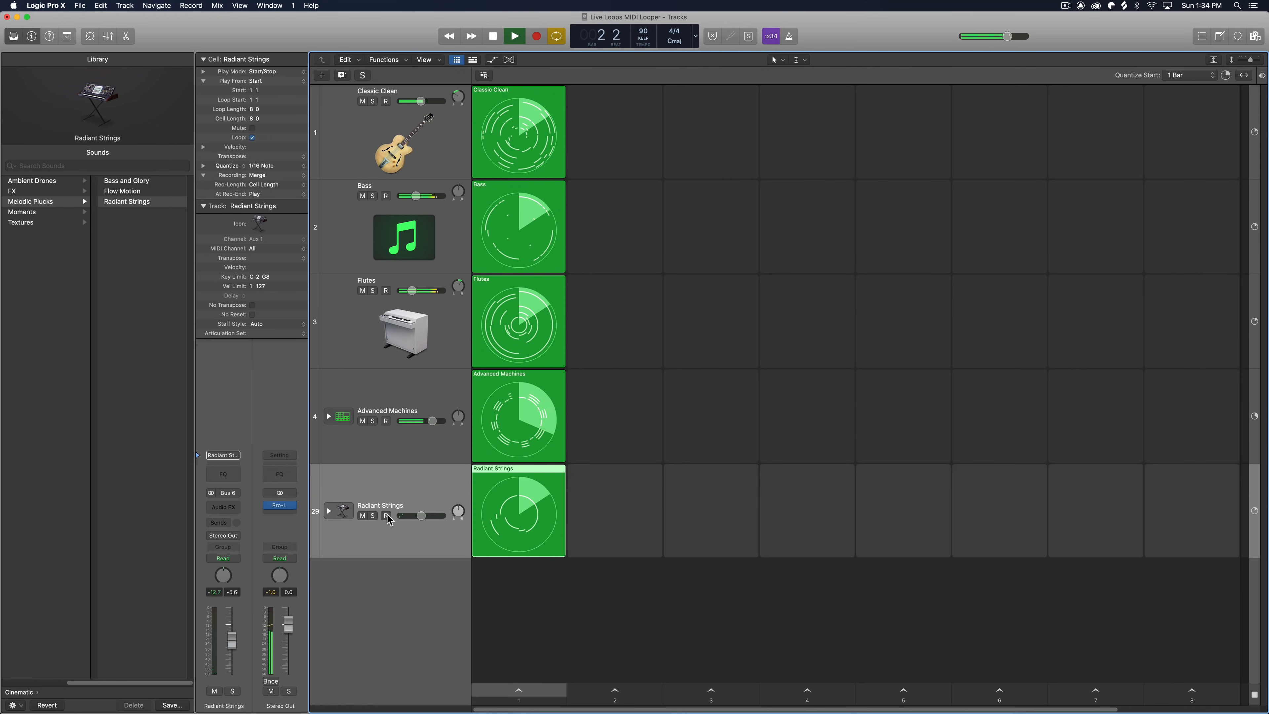
{"action": "left_click_drag", "start_coordinate": [611, 113], "coordinate": [605, 473]}
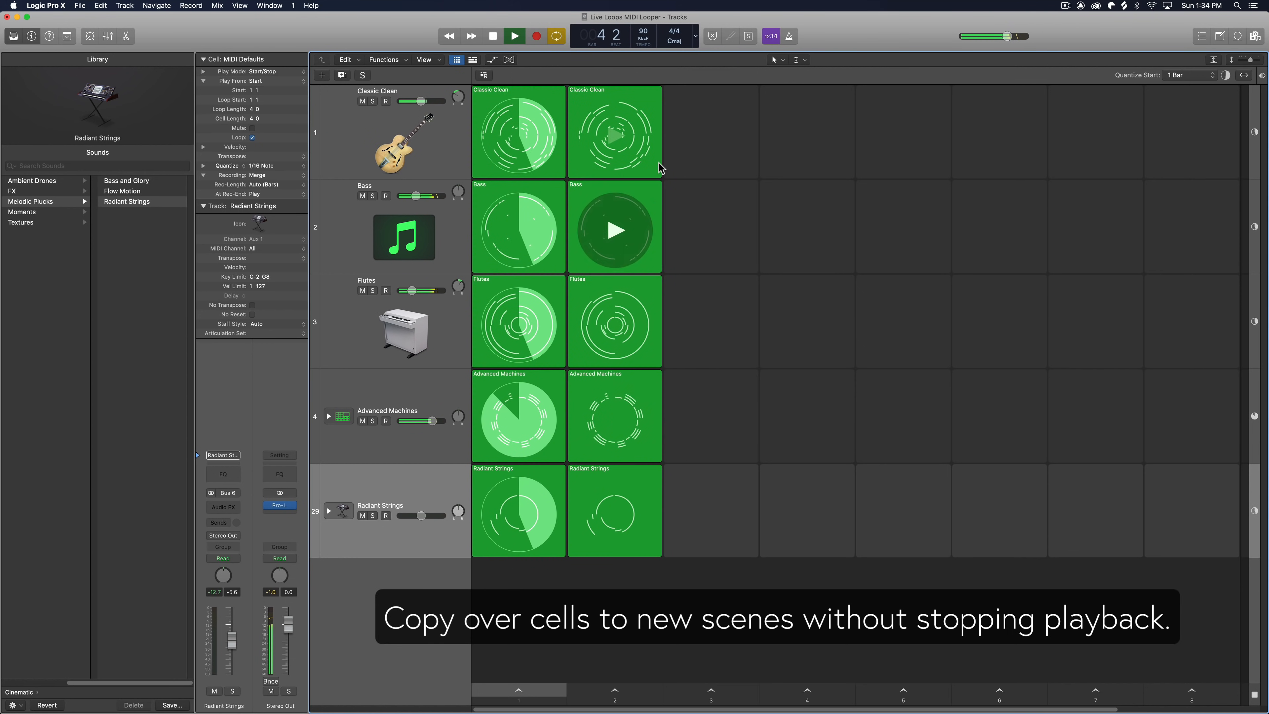
Delete the Classic Clean and Flutes cells from scene 2, and start playback of scene 2
{"action": "left_click", "coordinate": [655, 103]}
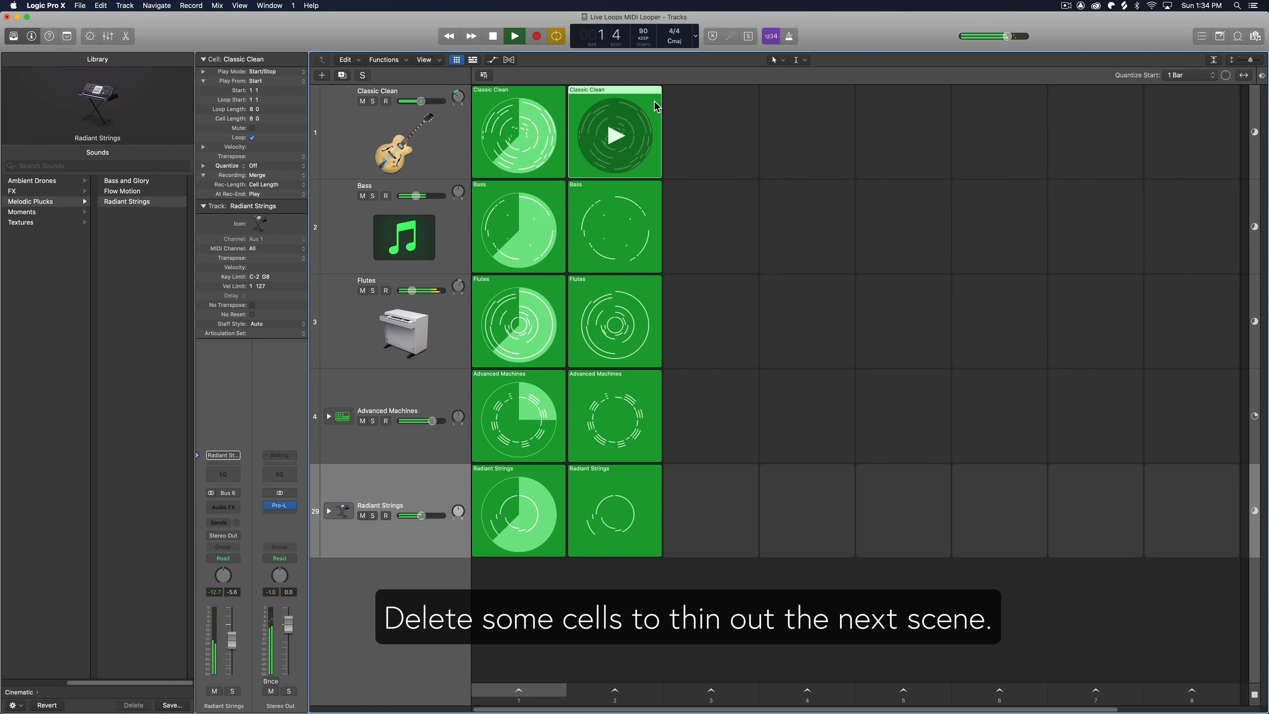
{"action": "key", "text": "Delete"}
{"action": "left_click", "coordinate": [652, 284]}
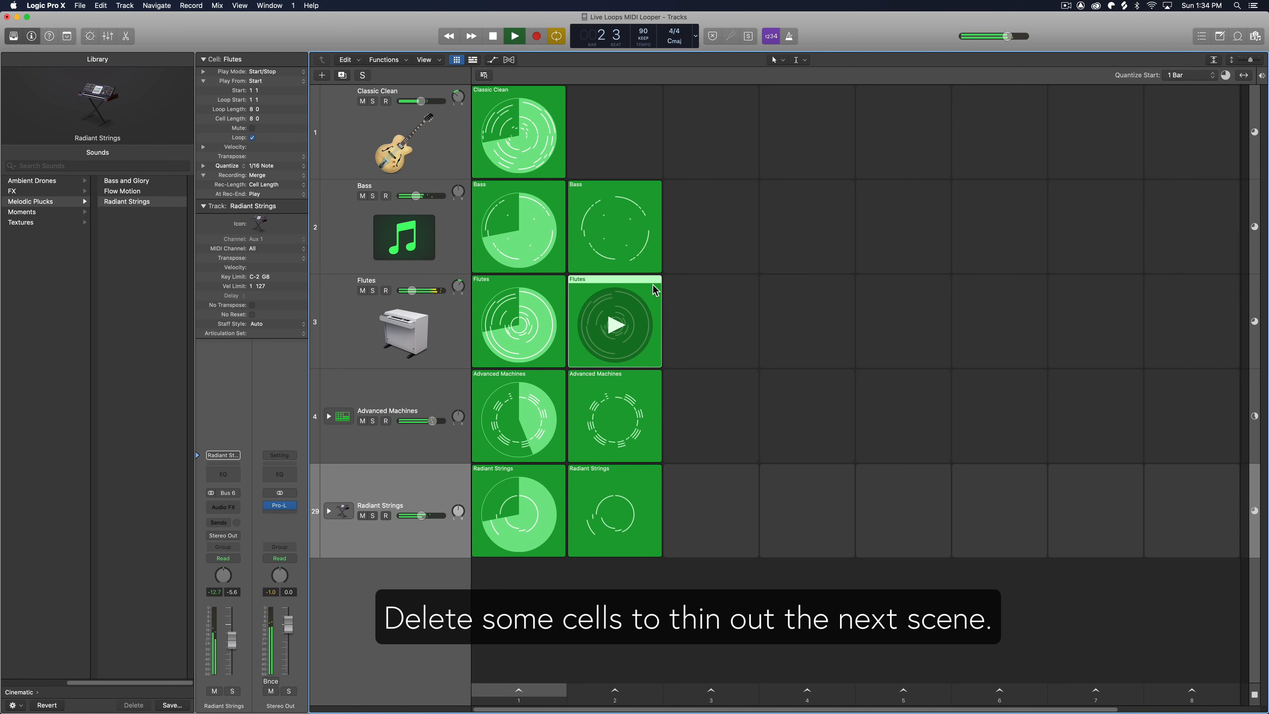
{"action": "key", "text": "Delete"}
{"action": "left_click", "coordinate": [598, 695]}
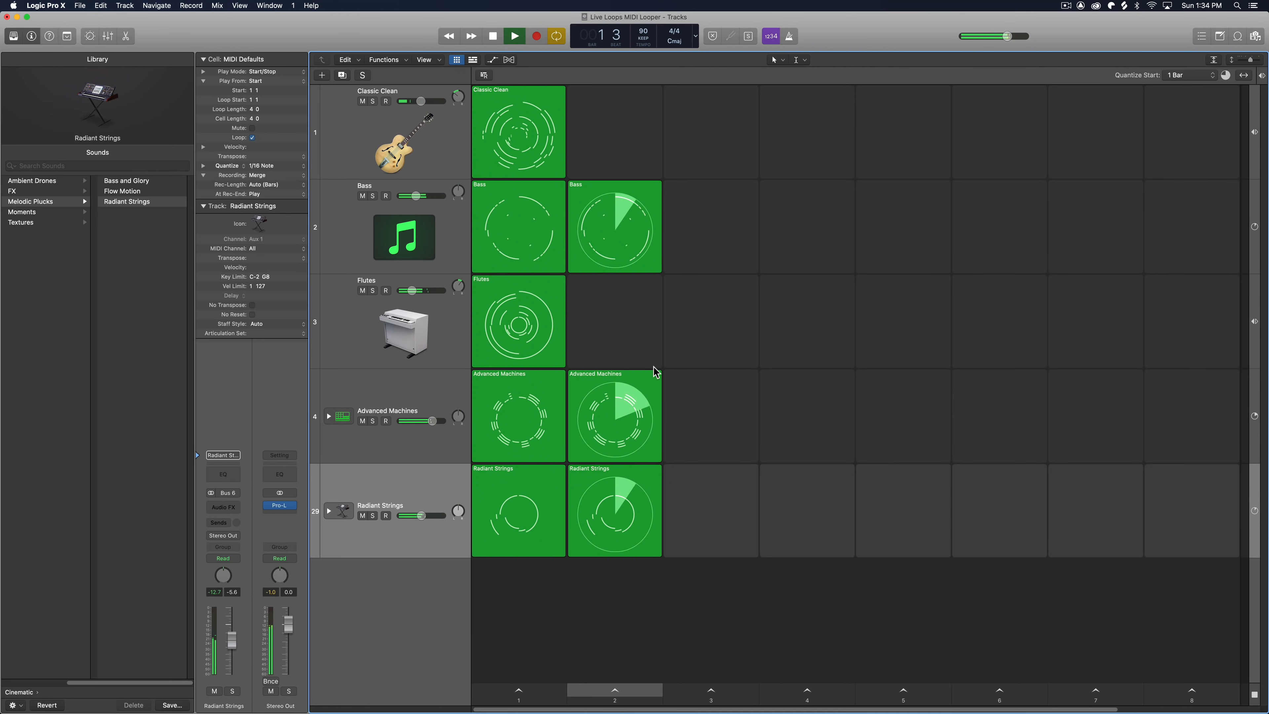
Copy the Advanced Machines cell from scene 2 into scene 3, and start scene 3
{"action": "left_click_drag", "start_coordinate": [649, 378], "coordinate": [711, 380]}
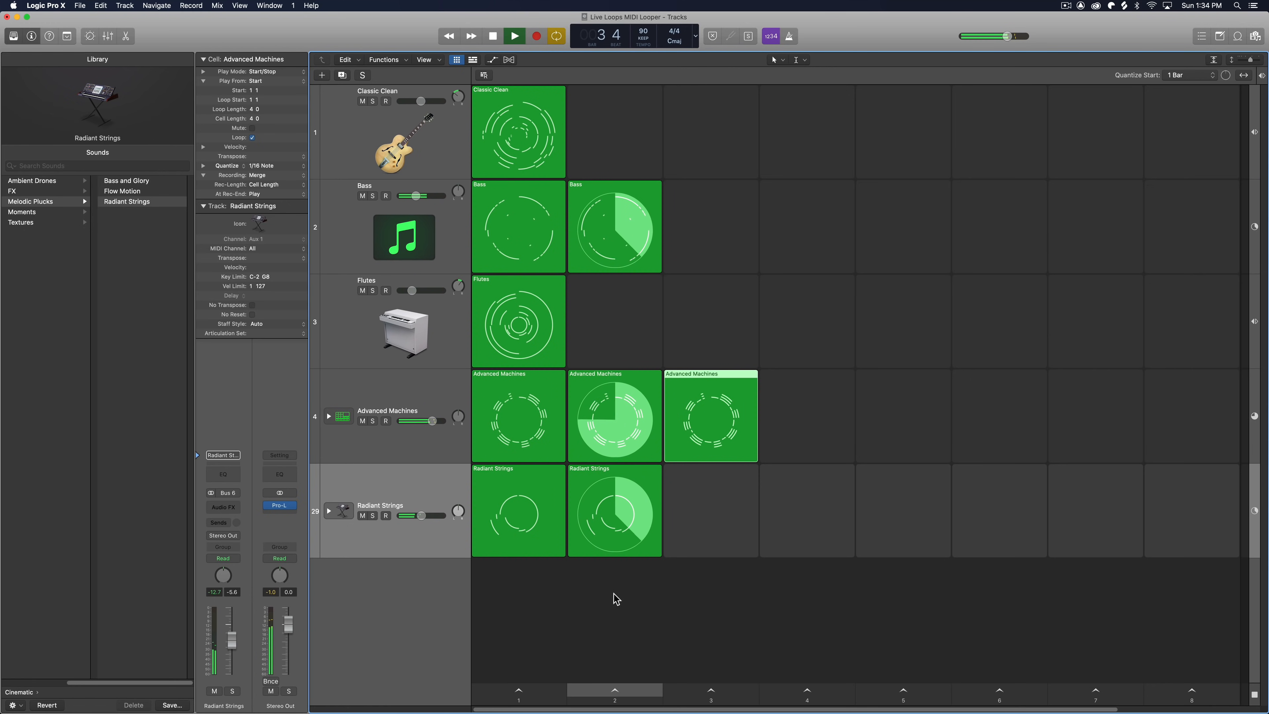
{"action": "mouse_move", "coordinate": [705, 434]}
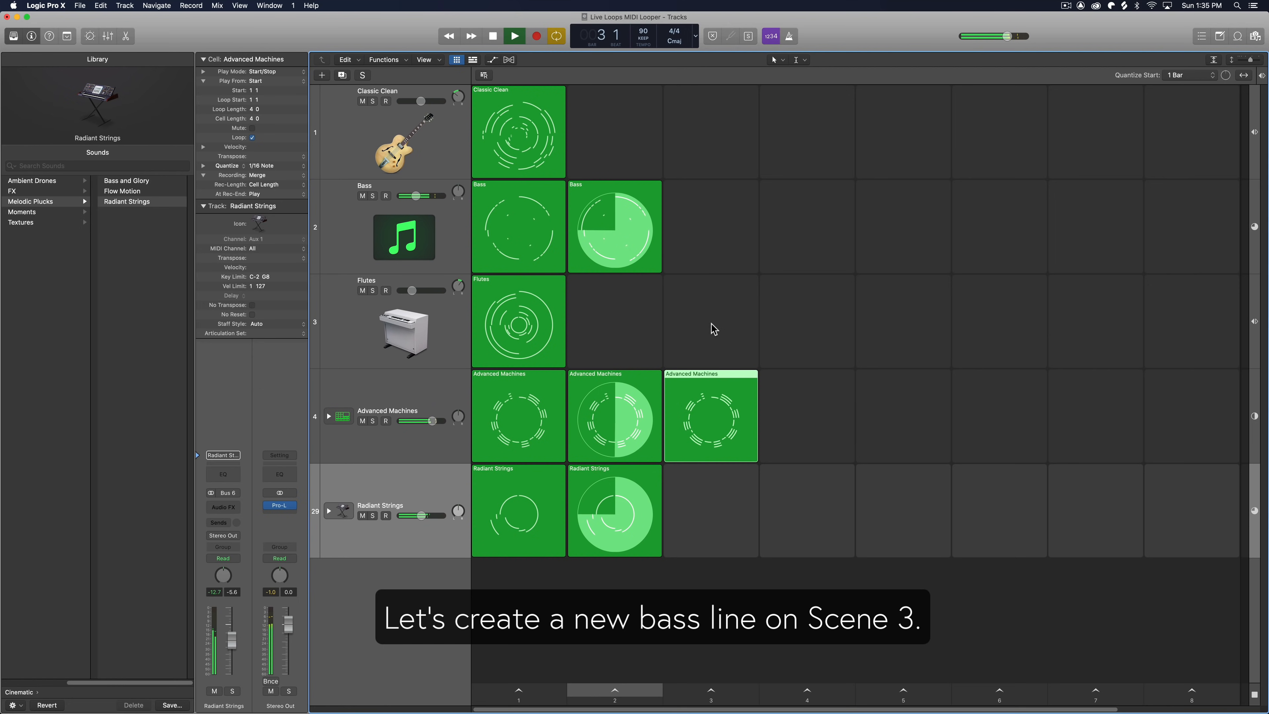
{"action": "mouse_move", "coordinate": [709, 234]}
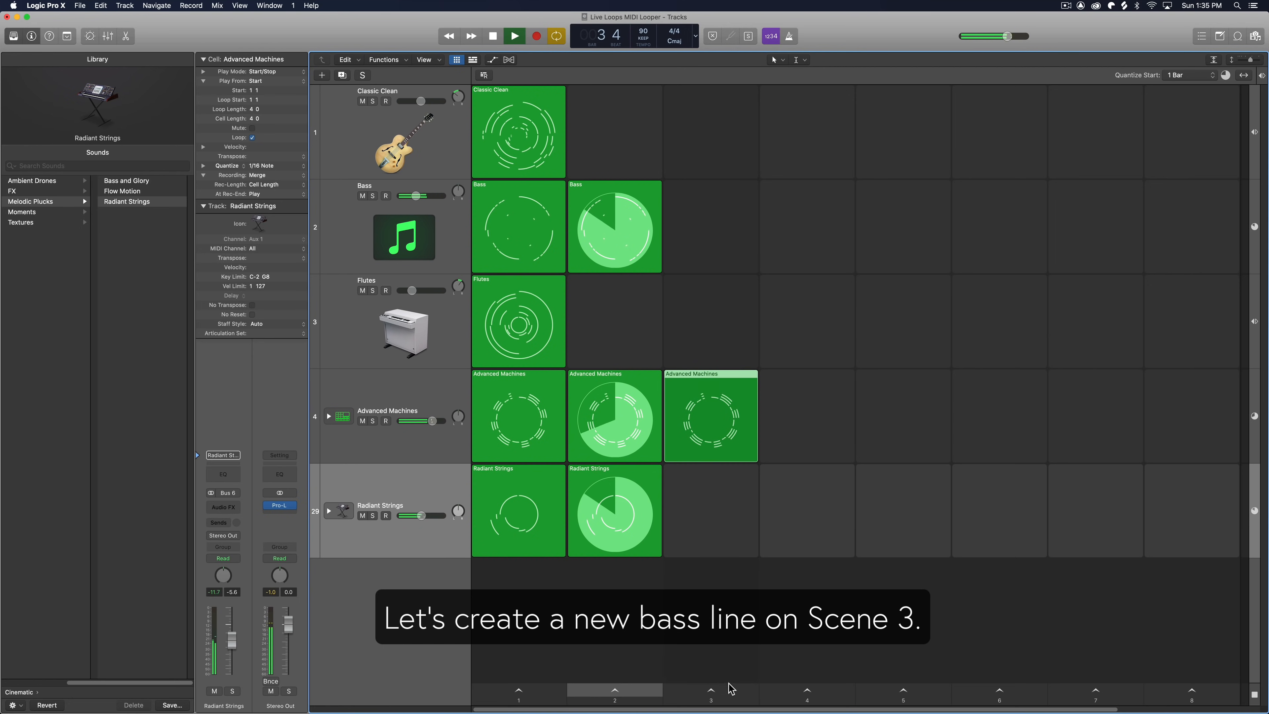
{"action": "left_click", "coordinate": [734, 692]}
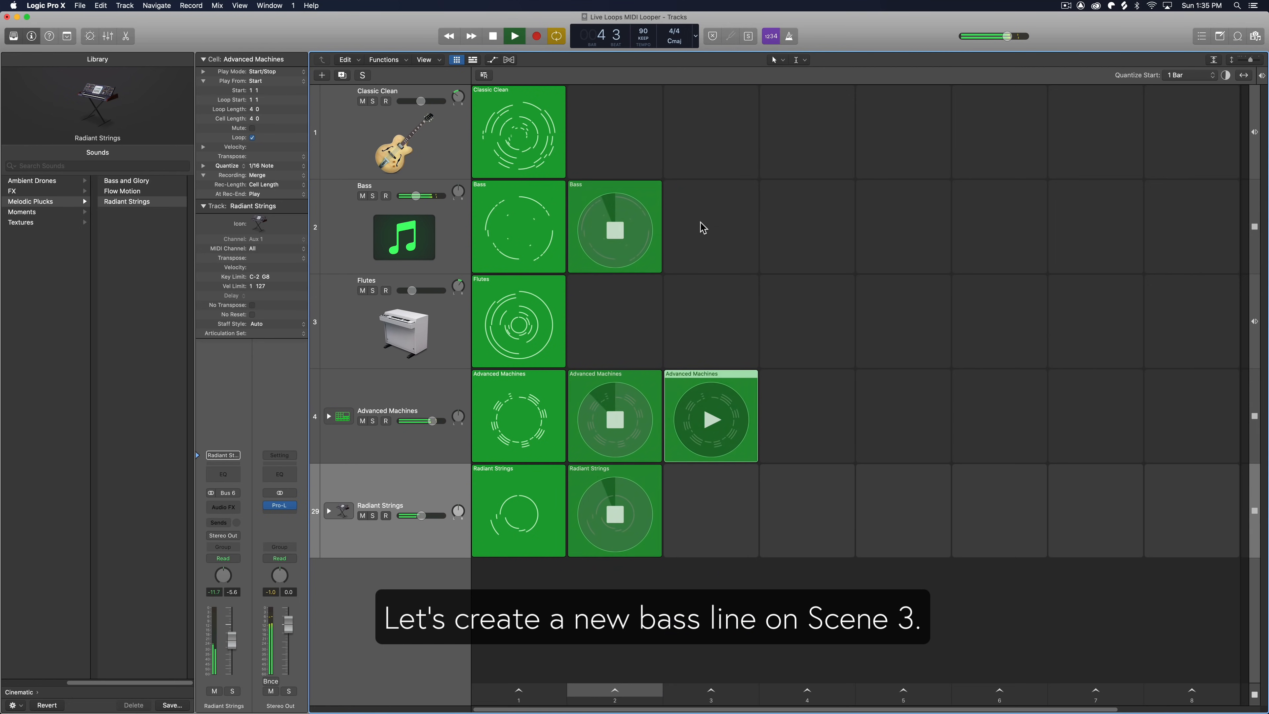
Arm the Bass track for recording, and record and clear a first take in its scene 3 cell
{"action": "left_click", "coordinate": [440, 220]}
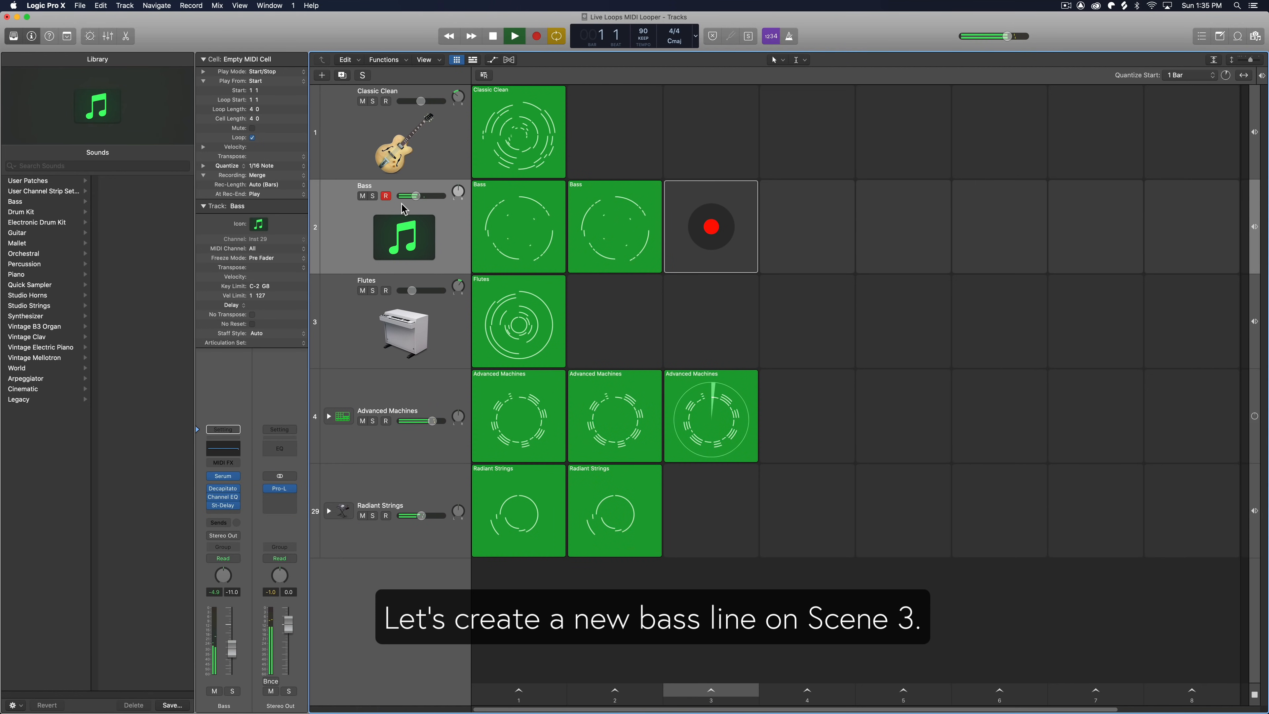
{"action": "left_click", "coordinate": [711, 228]}
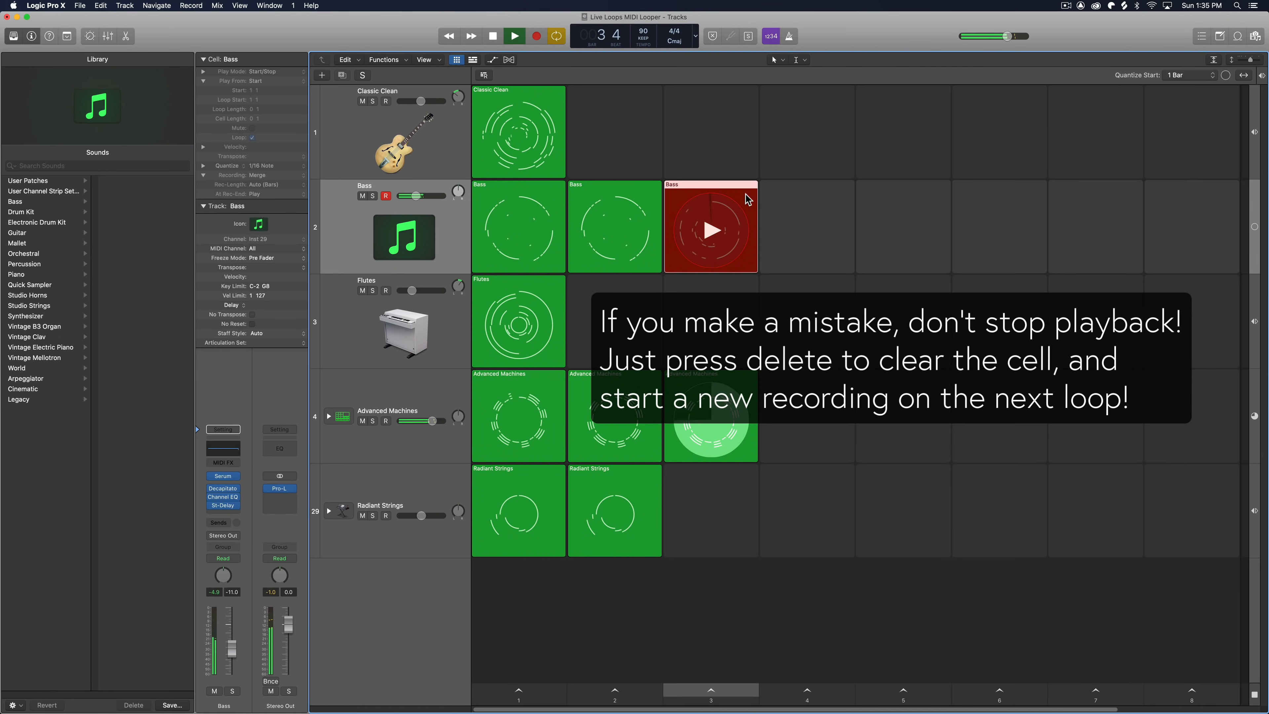
{"action": "key", "text": "Delete"}
Record a four-bar bass line into the Bass track's scene 3 cell and check its notes in the Piano Roll
{"action": "mouse_move", "coordinate": [712, 230]}
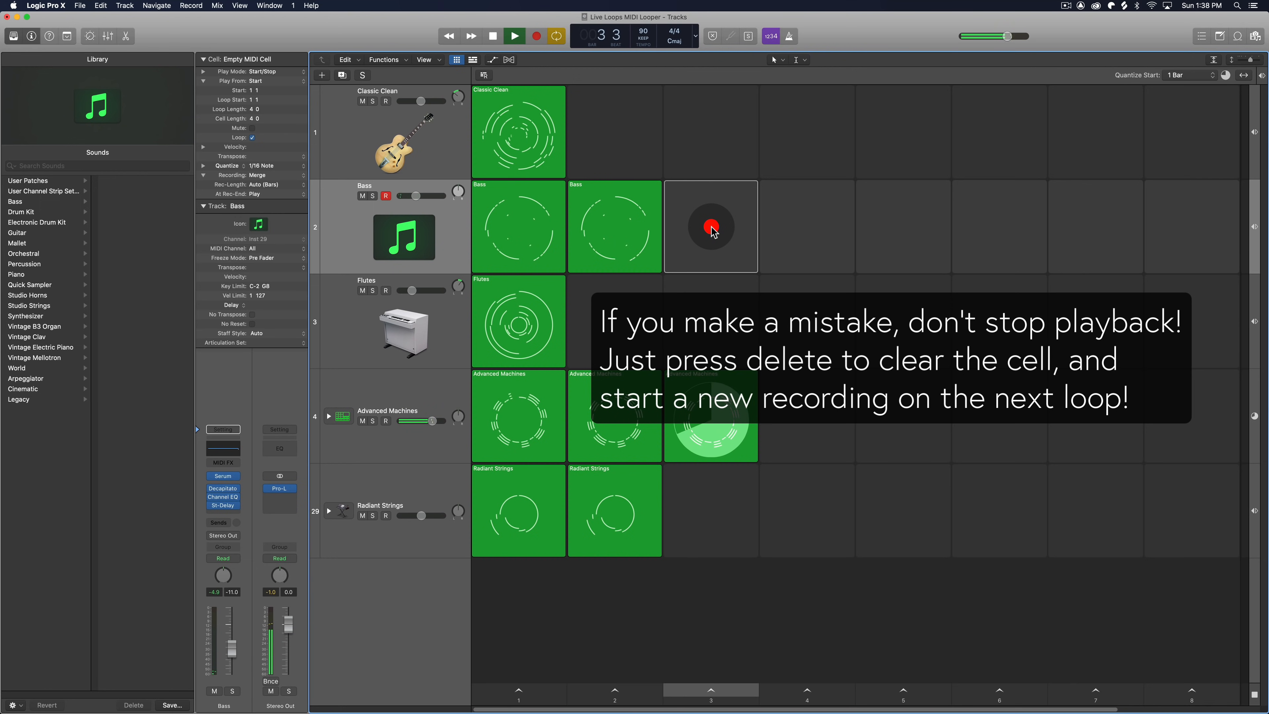
{"action": "left_click", "coordinate": [711, 228]}
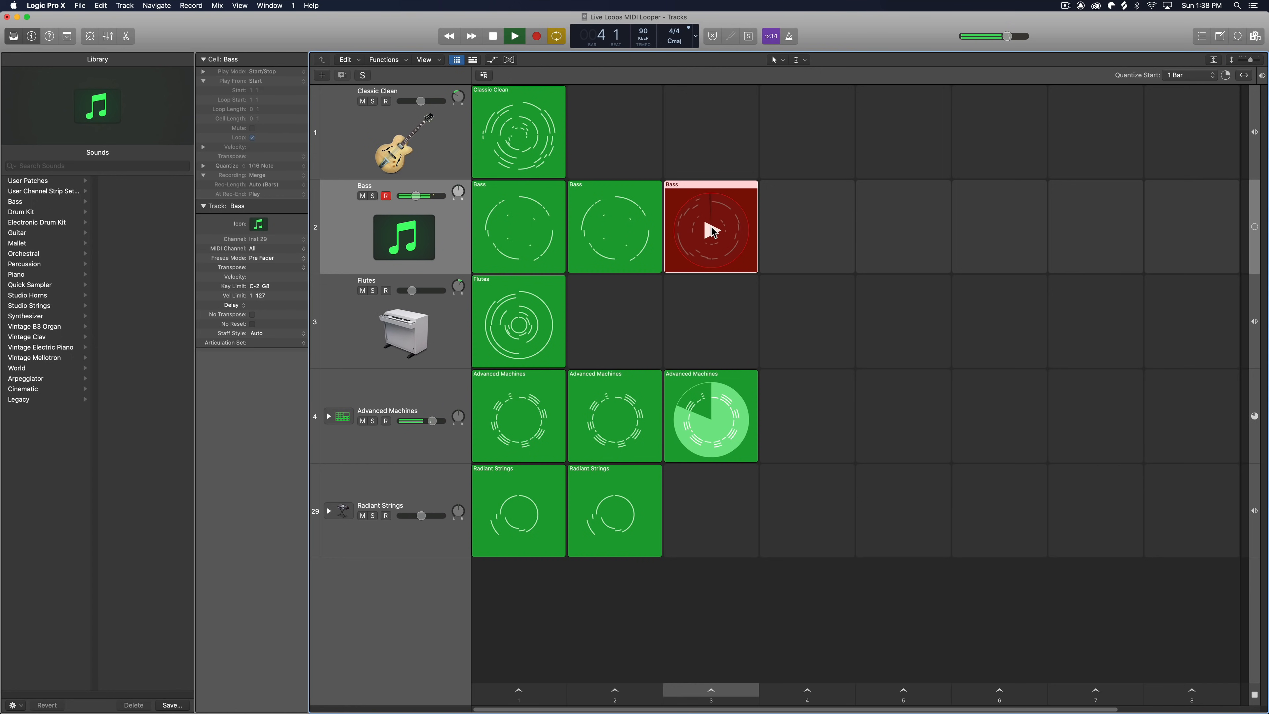
{"action": "left_click", "coordinate": [712, 231]}
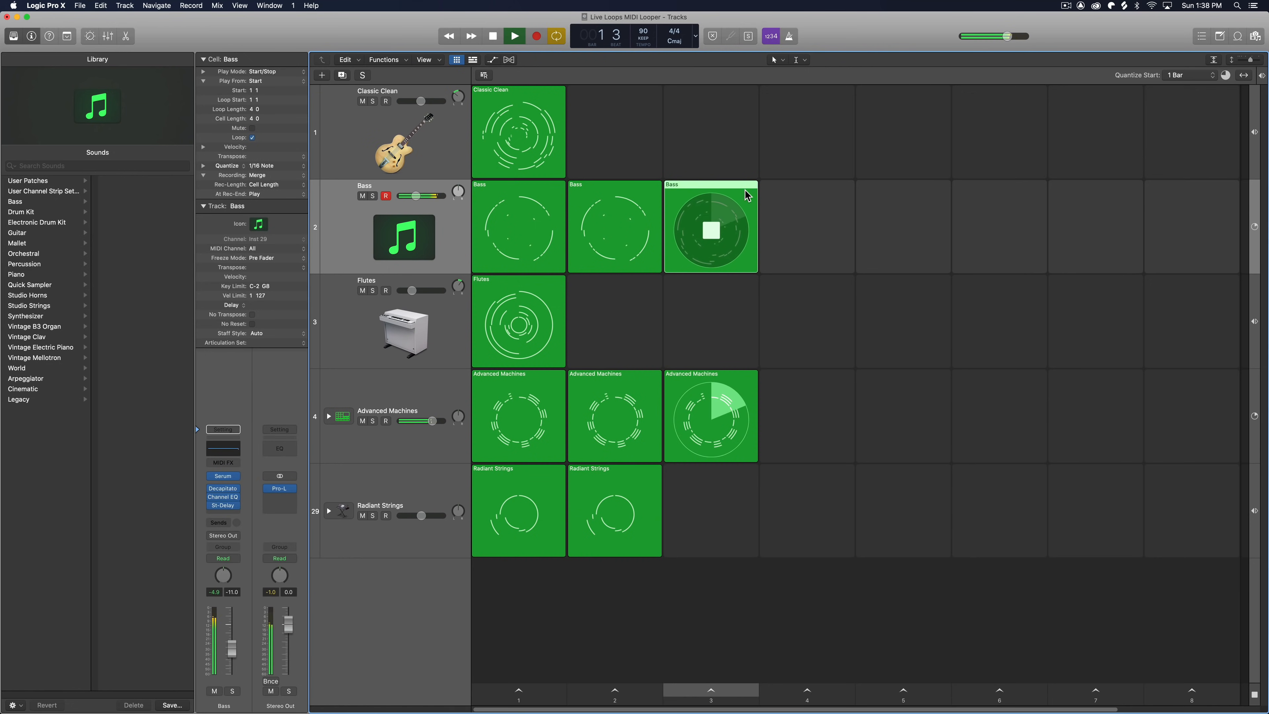
{"action": "key", "text": "e"}
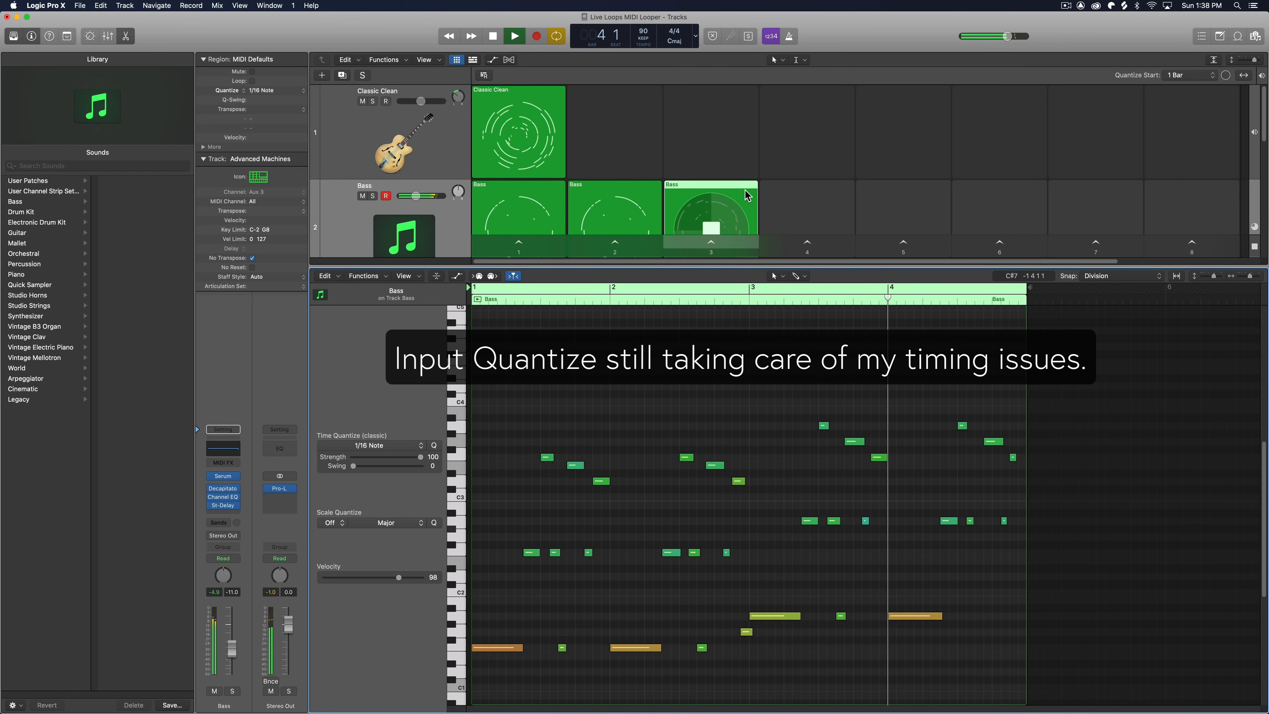
{"action": "key", "text": "e"}
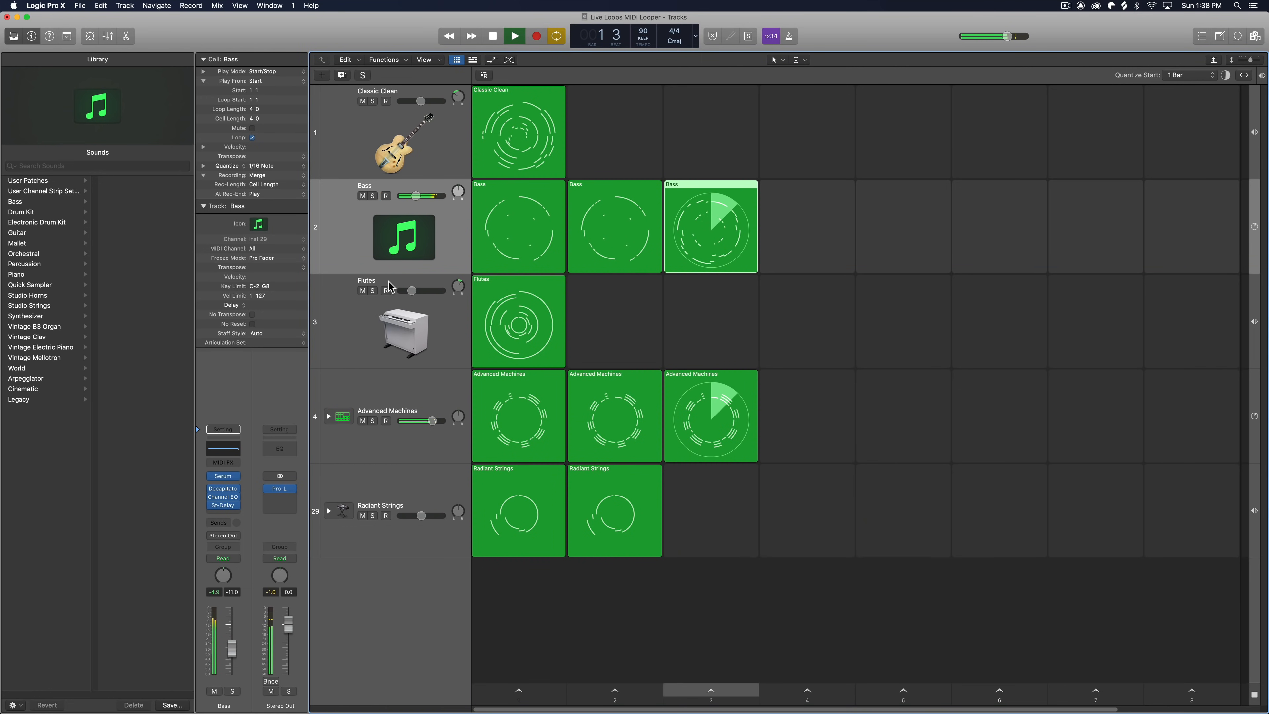
Arm the Radiant Strings track, record a four-bar loop into its scene 3 cell, and lower its volume to -6.6 dB
{"action": "left_click", "coordinate": [387, 516]}
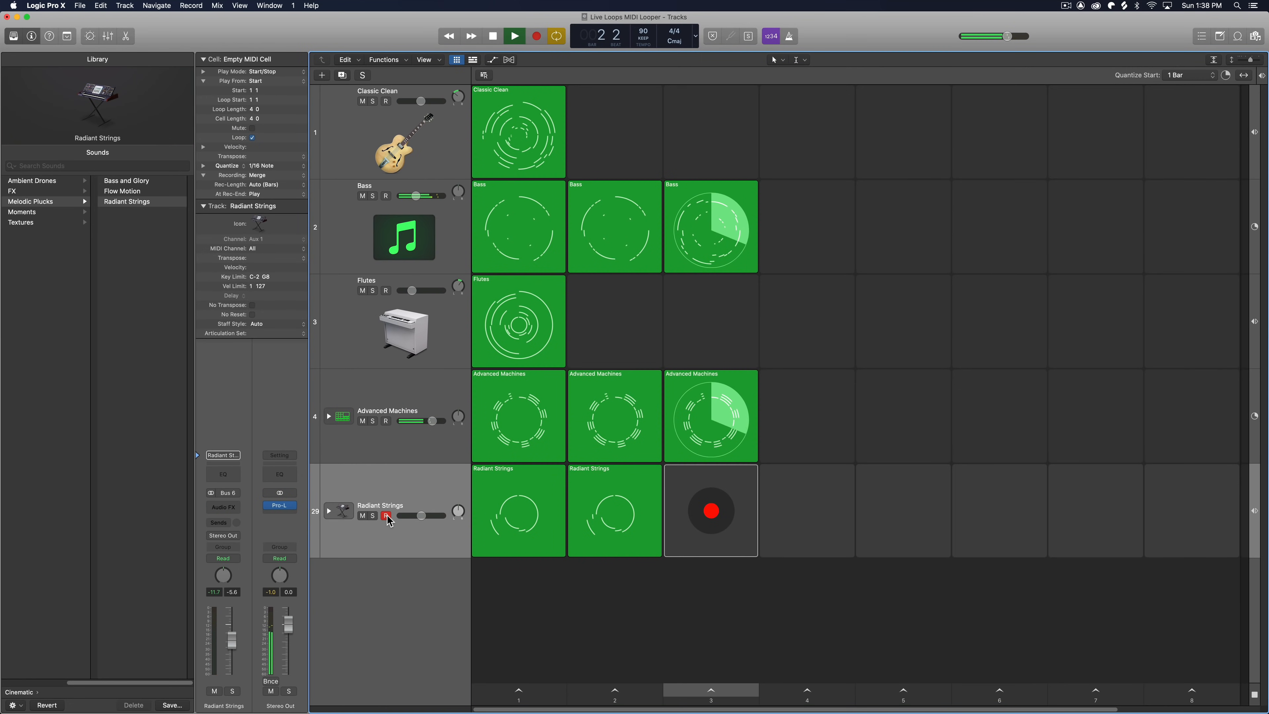
{"action": "left_click", "coordinate": [710, 513]}
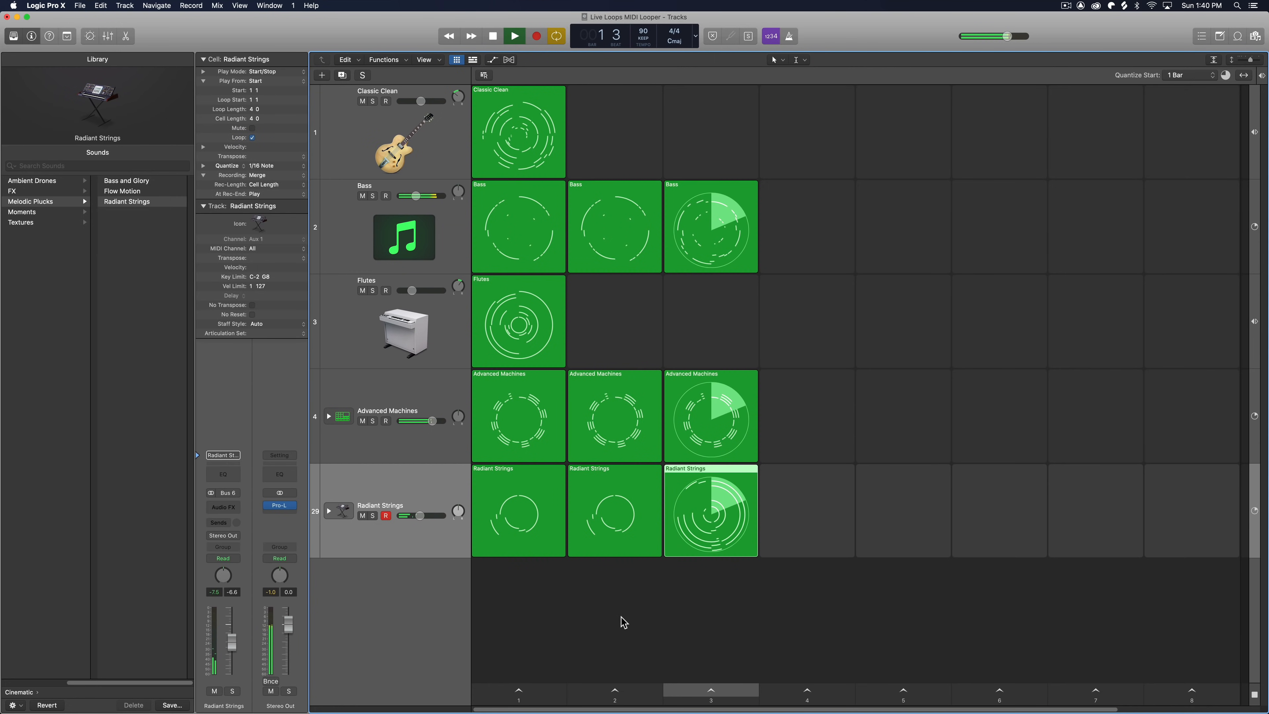
Open the Radiant Strings scene 3 cell in the Piano Roll and delete the very short D3 note near the end of bar 2
{"action": "double_click", "coordinate": [753, 483]}
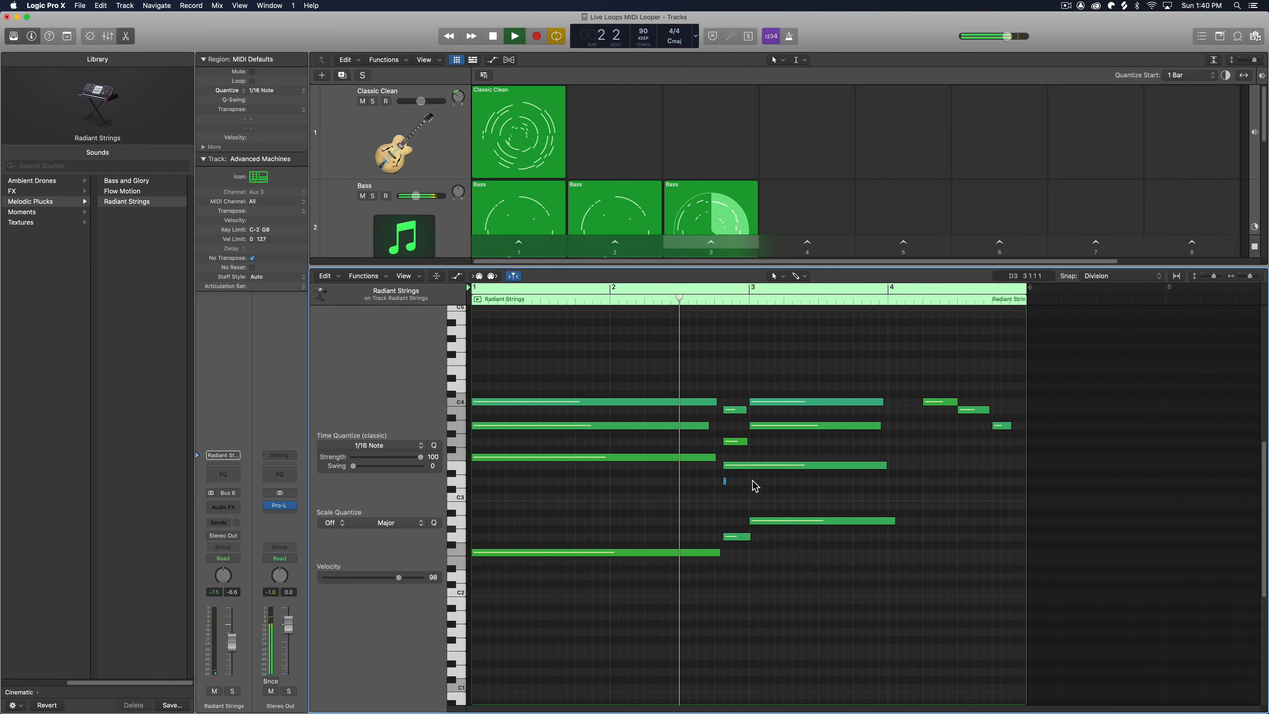
{"action": "left_click_drag", "start_coordinate": [753, 481], "coordinate": [711, 487]}
{"action": "key", "text": "Delete"}
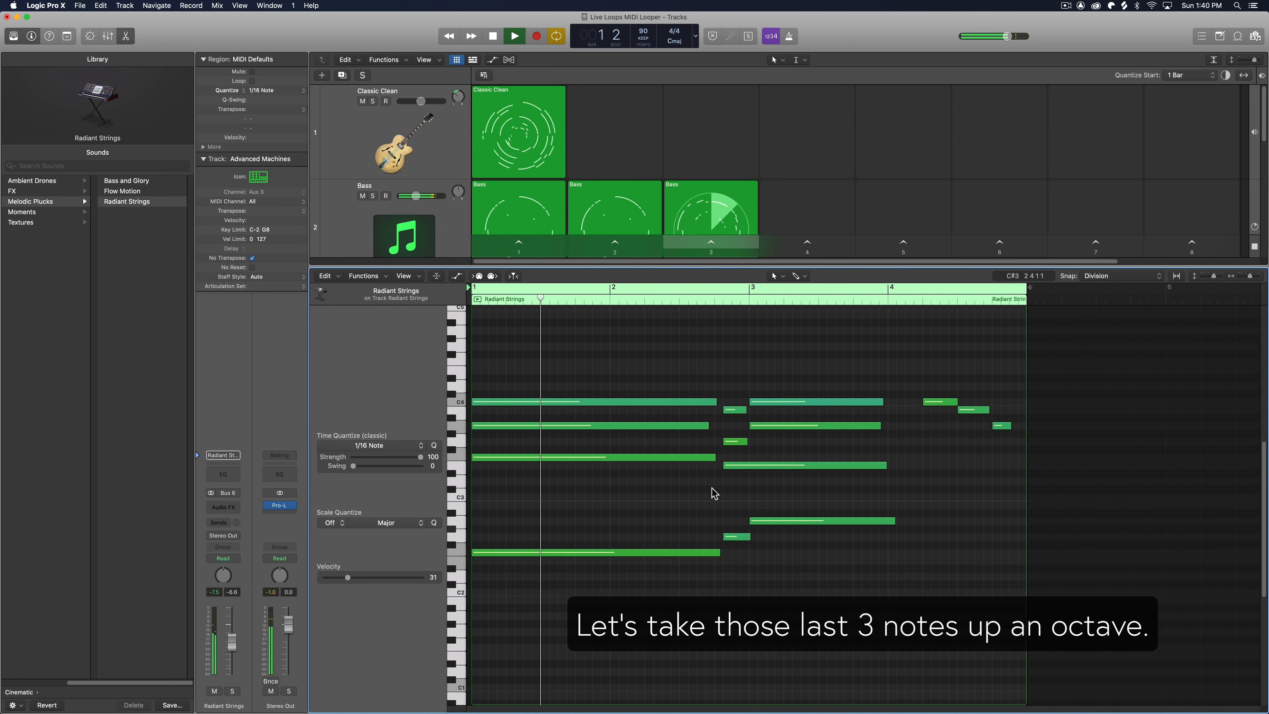
Transpose the last three notes of the Radiant Strings scene 3 cell up one octave, and close the Piano Roll
{"action": "scroll", "coordinate": [969, 507], "scroll_direction": "up", "scroll_amount": 4}
{"action": "left_click_drag", "start_coordinate": [928, 418], "coordinate": [1014, 504]}
{"action": "key", "text": "alt+shift+Up"}
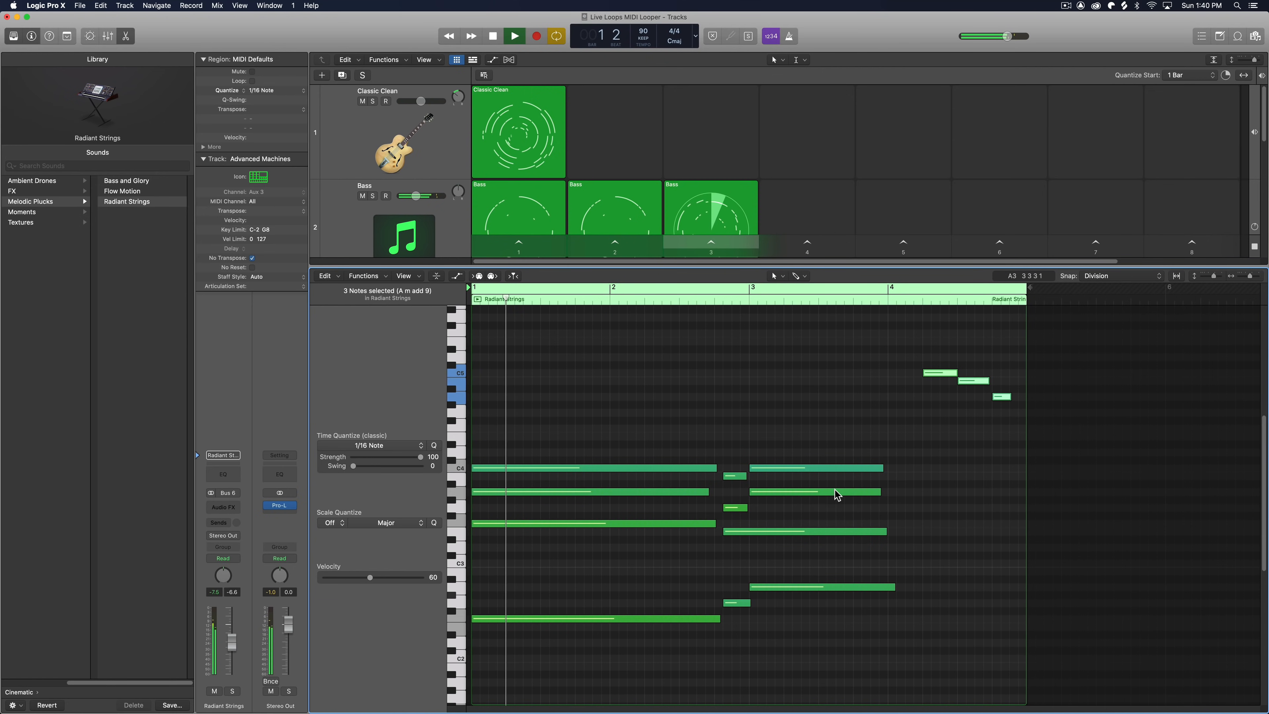
{"action": "key", "text": "e"}
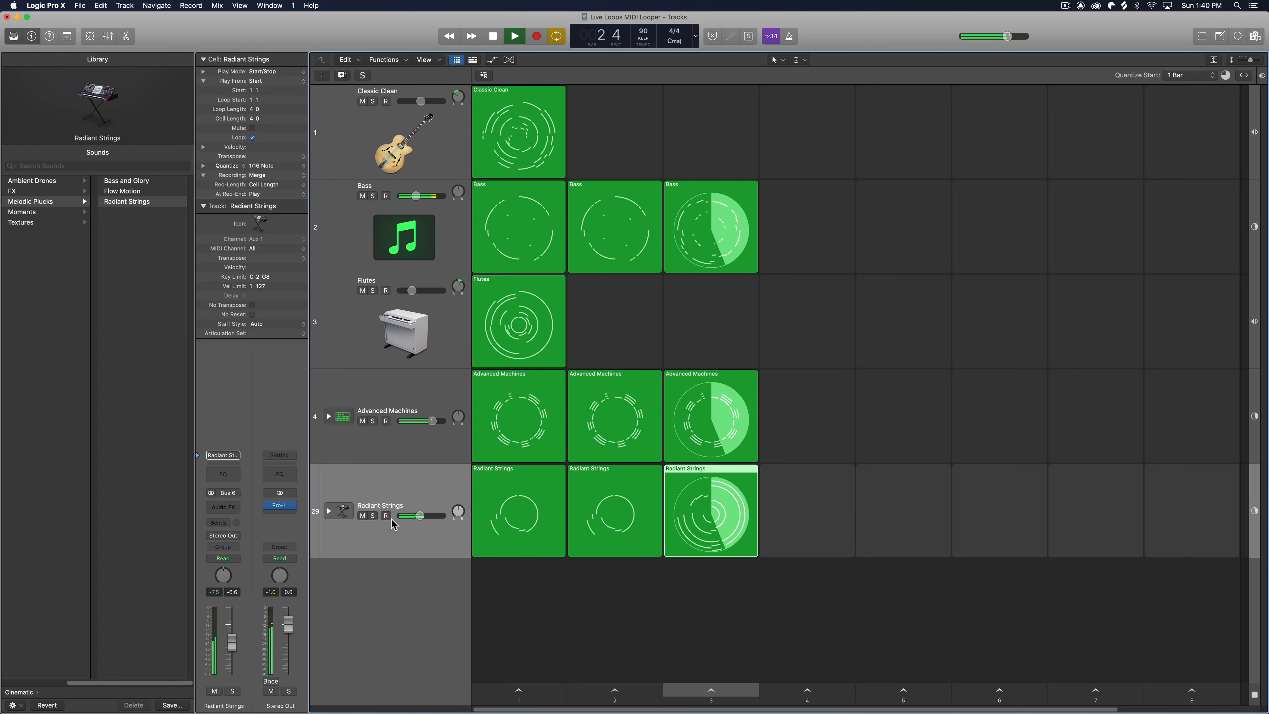
Play the arrangement by triggering scenes 1, 2 and 3 in order
{"action": "left_click", "coordinate": [551, 692]}
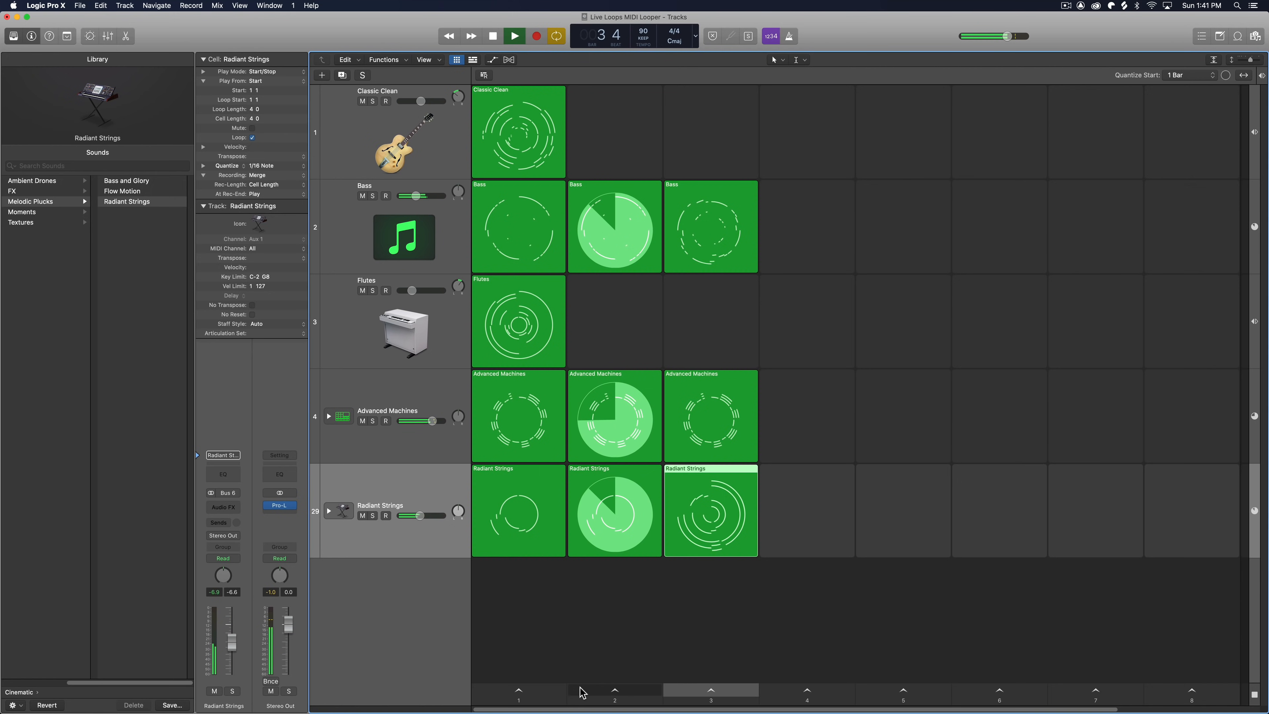
{"action": "left_click", "coordinate": [685, 694]}
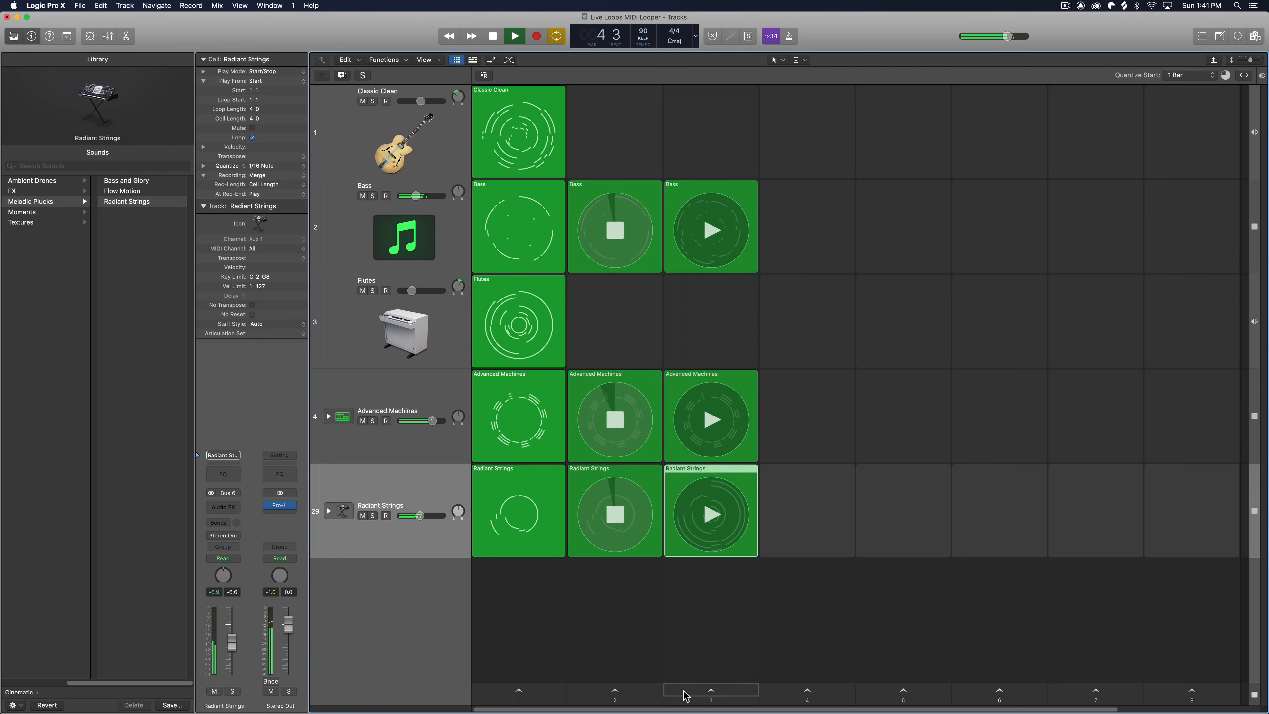